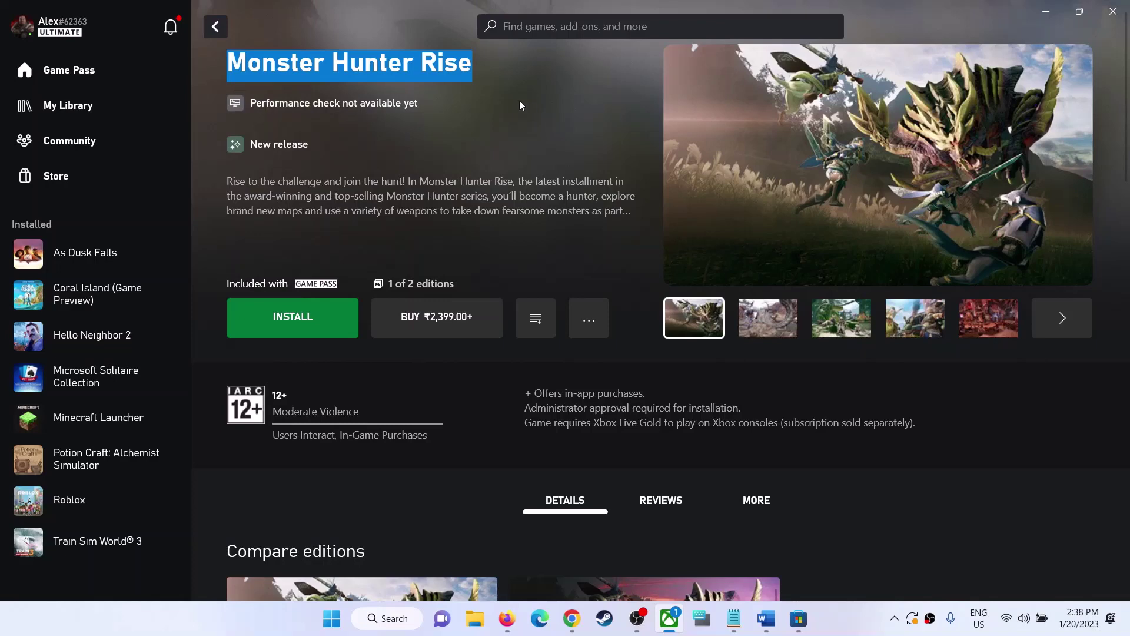
Bring the Document2 notes forward in Word, then hide them to show the game page.
click(516, 98)
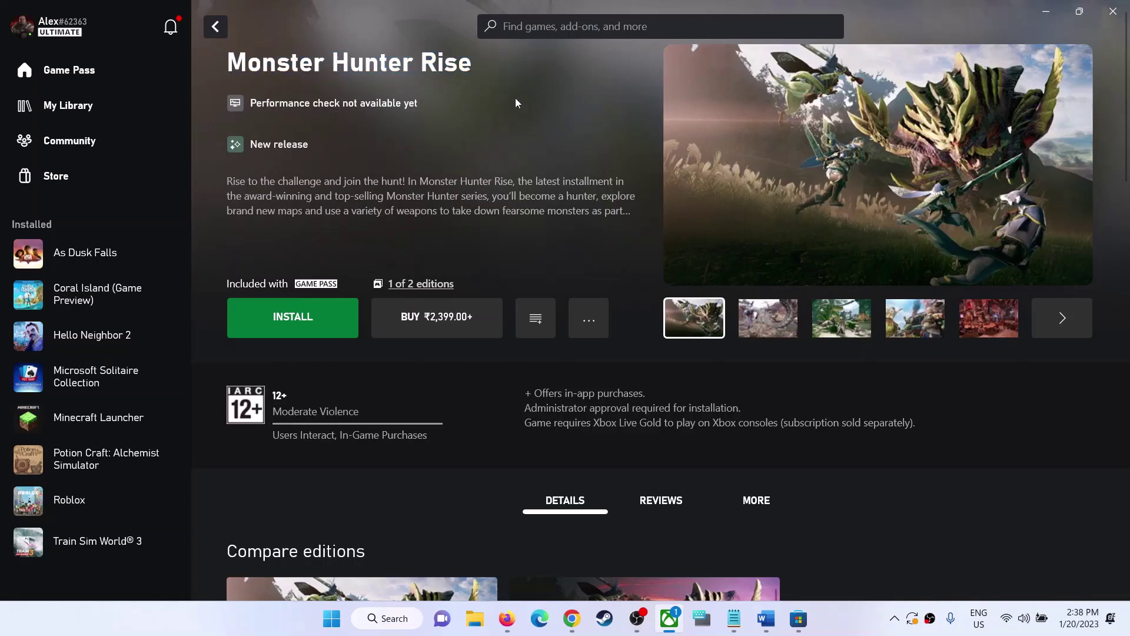
click(768, 619)
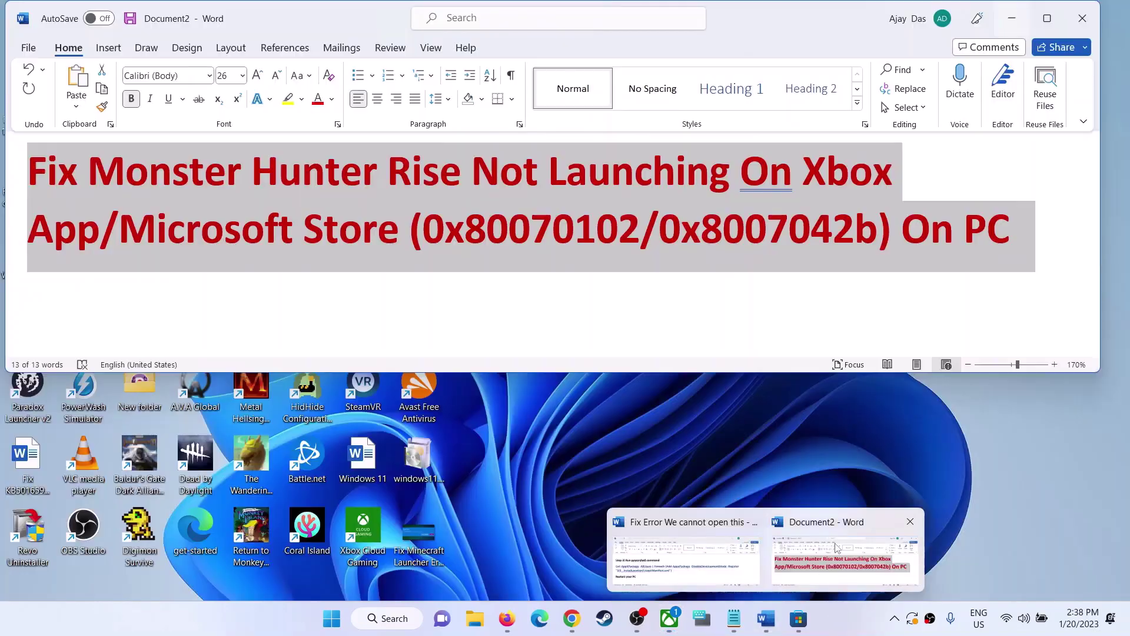
click(840, 542)
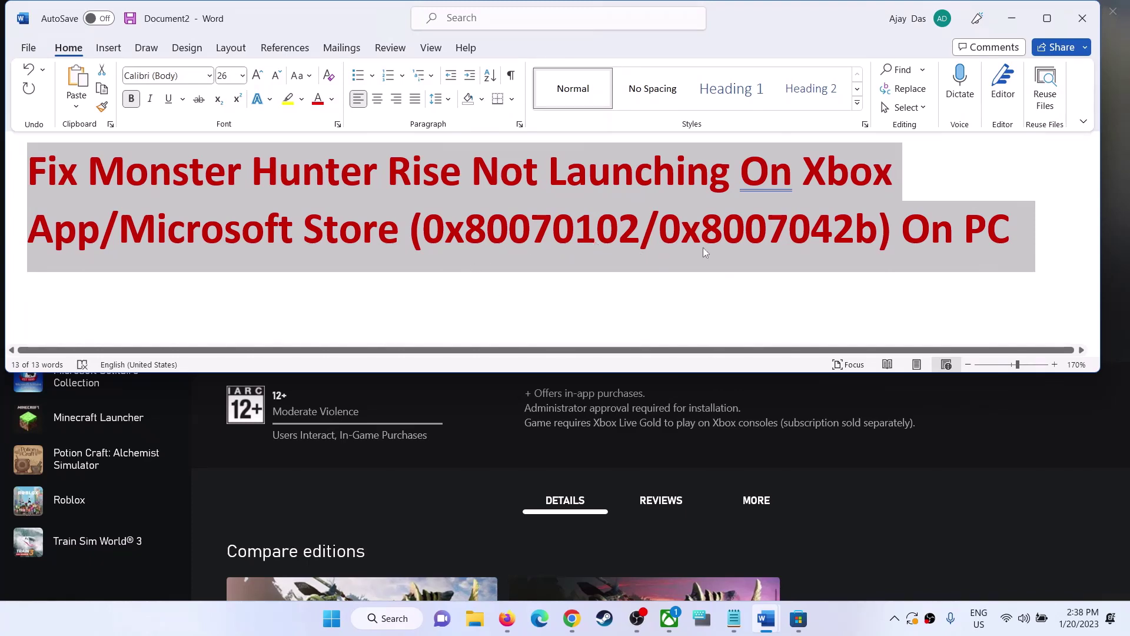
click(1012, 23)
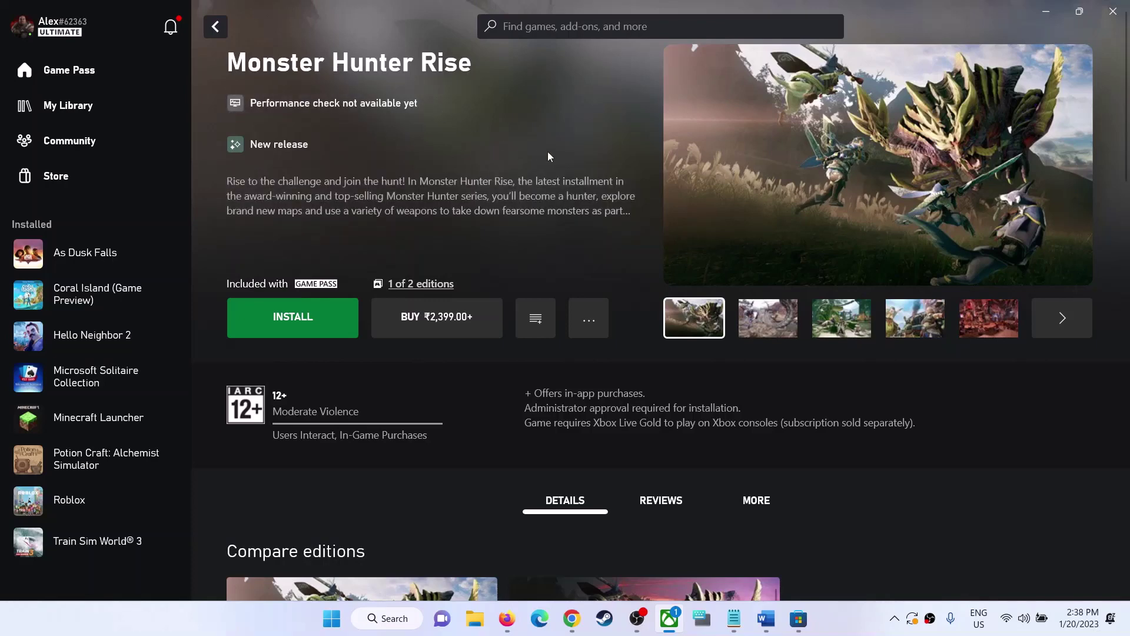
Copy the Xbox Status link line from the Word notes.
click(873, 616)
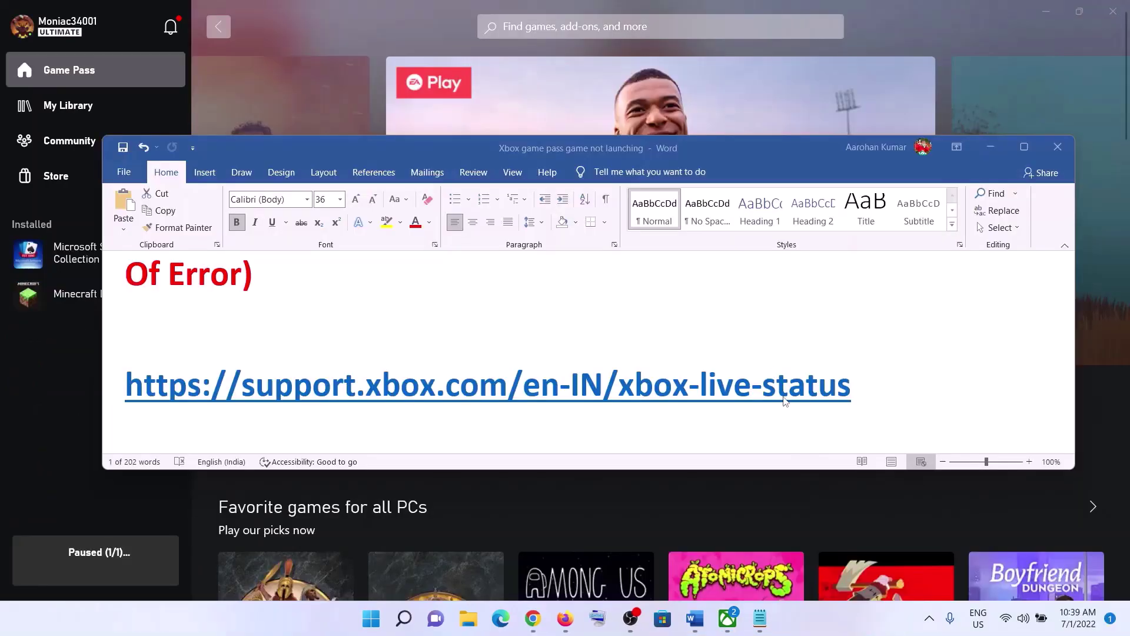
triple_click(783, 398)
right_click(631, 383)
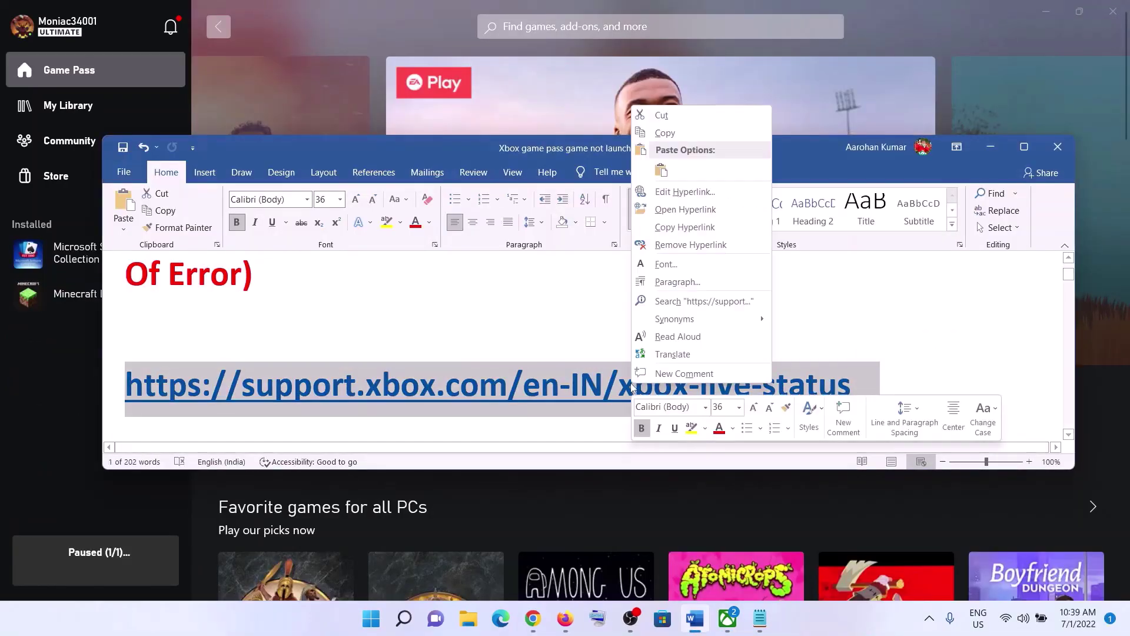
click(665, 132)
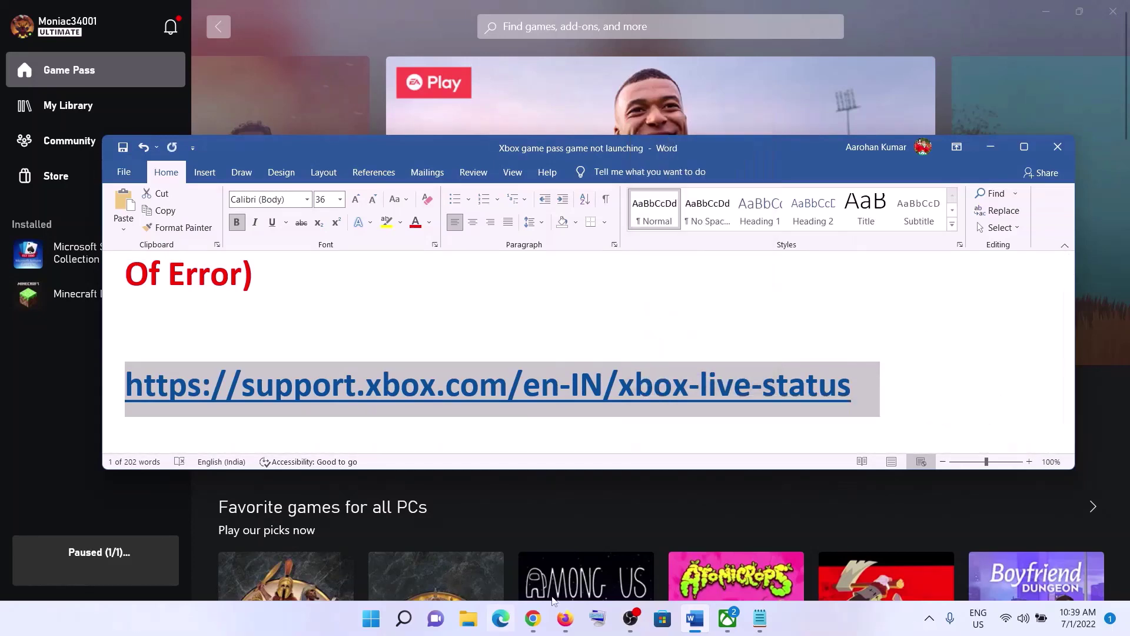
On Chrome's Xbox Status page, highlight 'All services up and running' and the Limited and Major outage key entries.
click(532, 618)
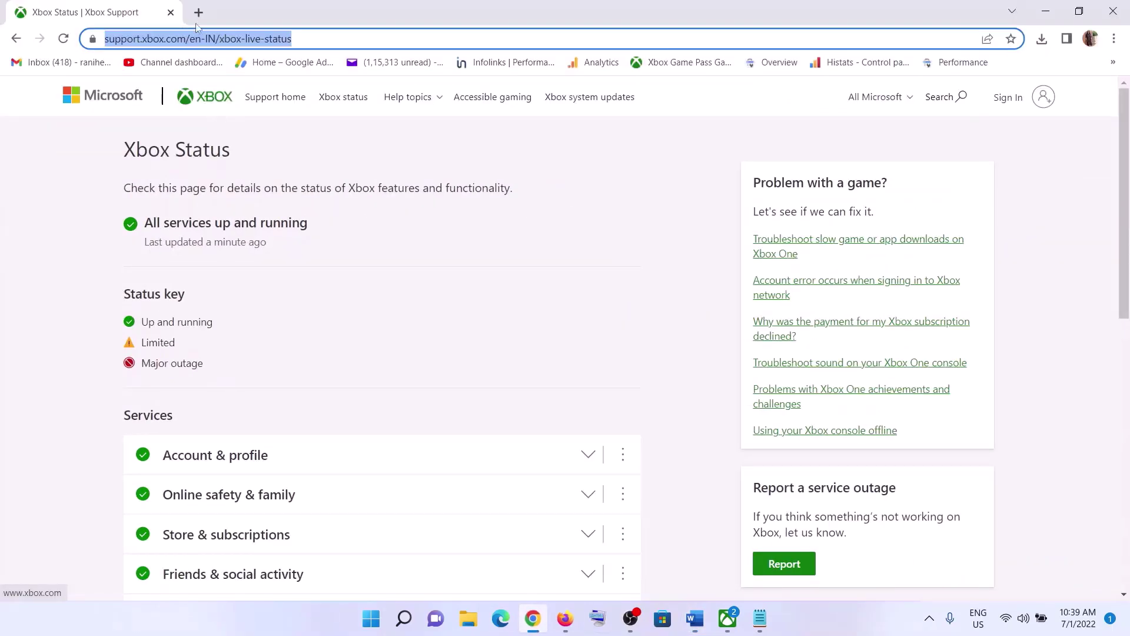
click(198, 12)
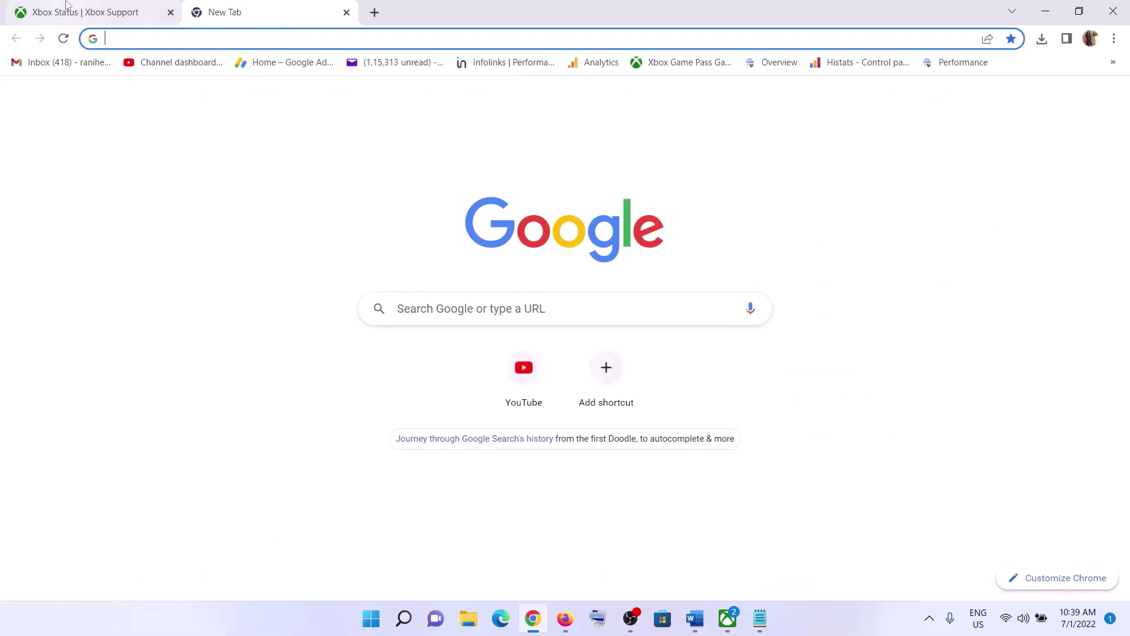
click(66, 6)
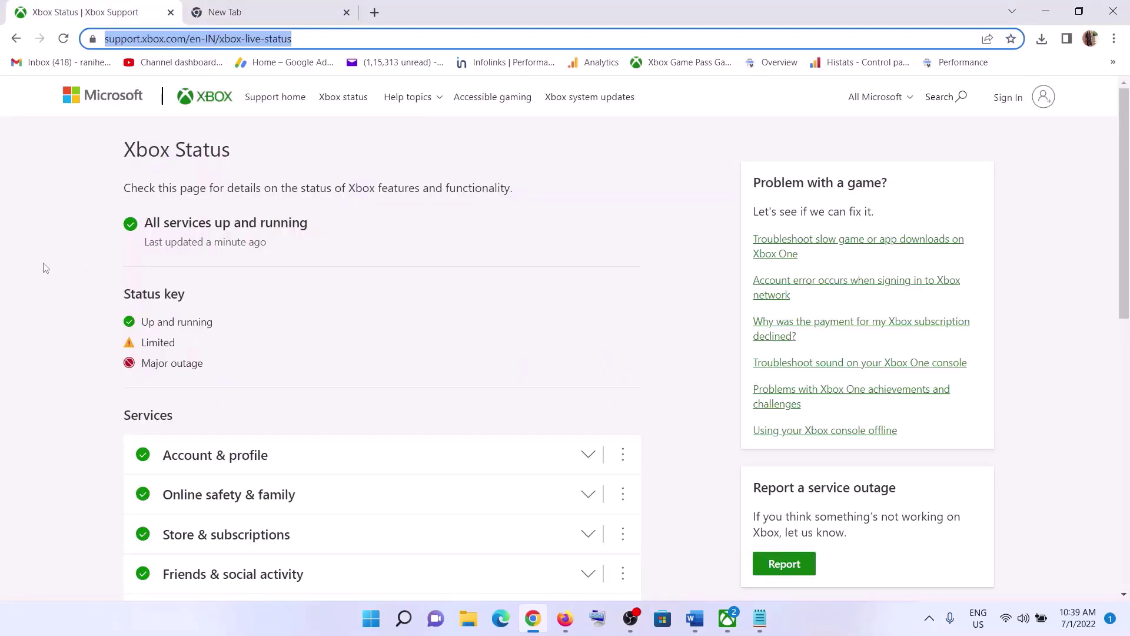
click(65, 250)
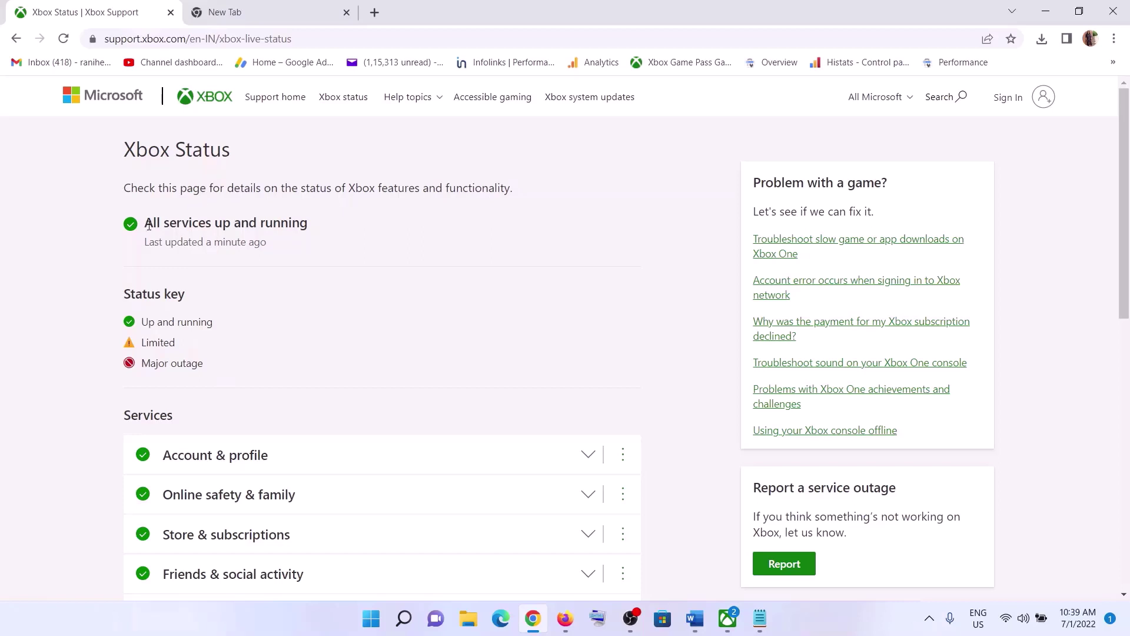
drag(148, 224, 320, 231)
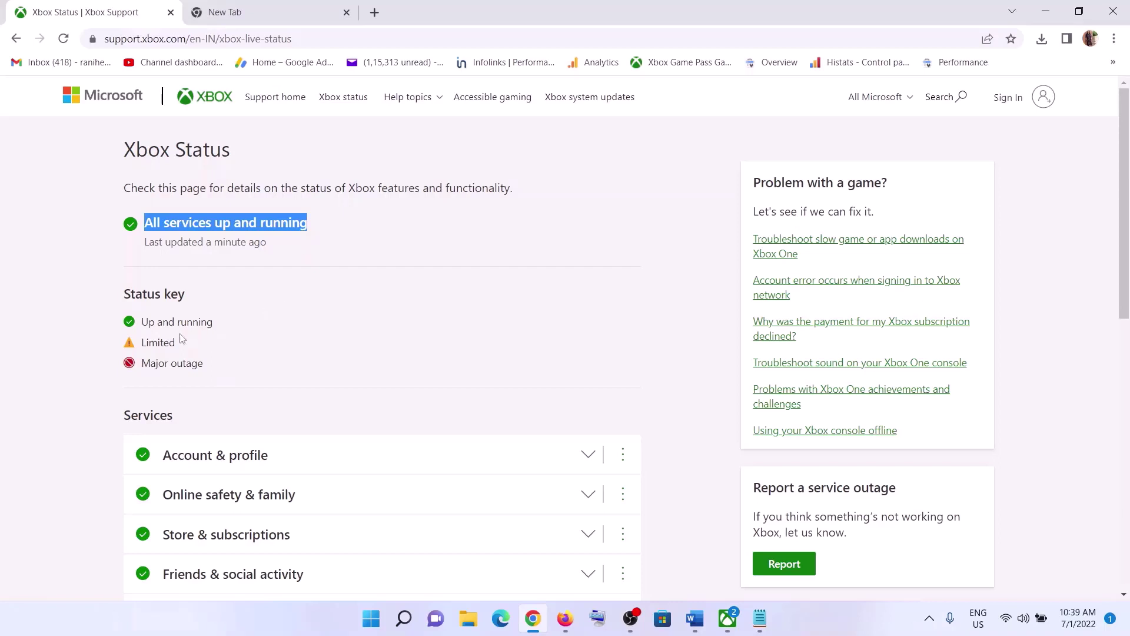
drag(143, 342, 178, 343)
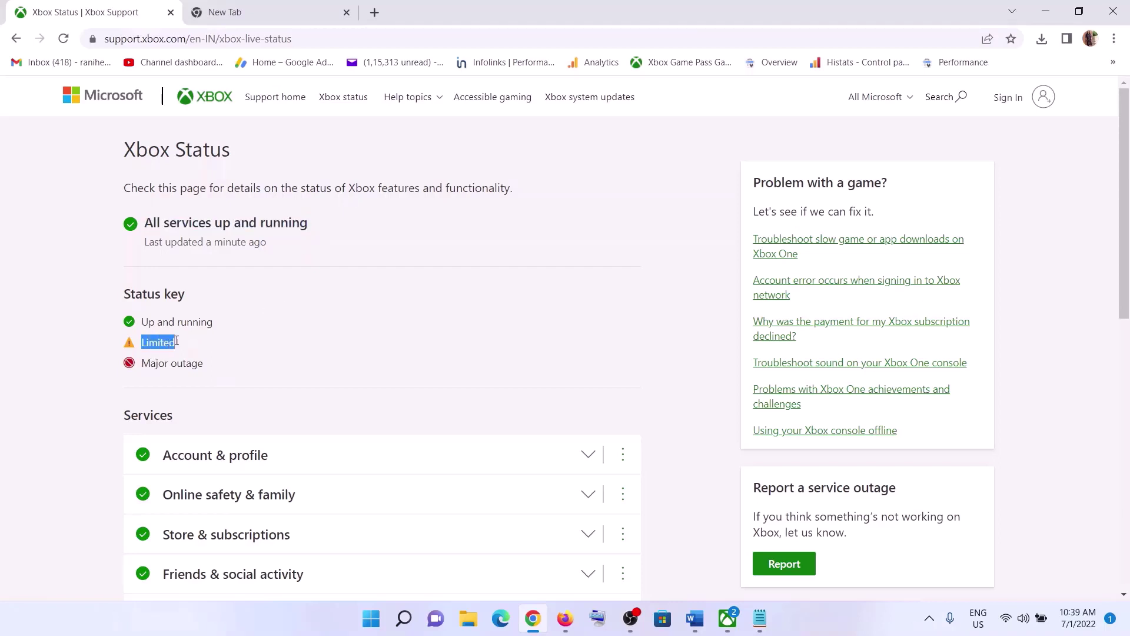
drag(169, 224, 258, 218)
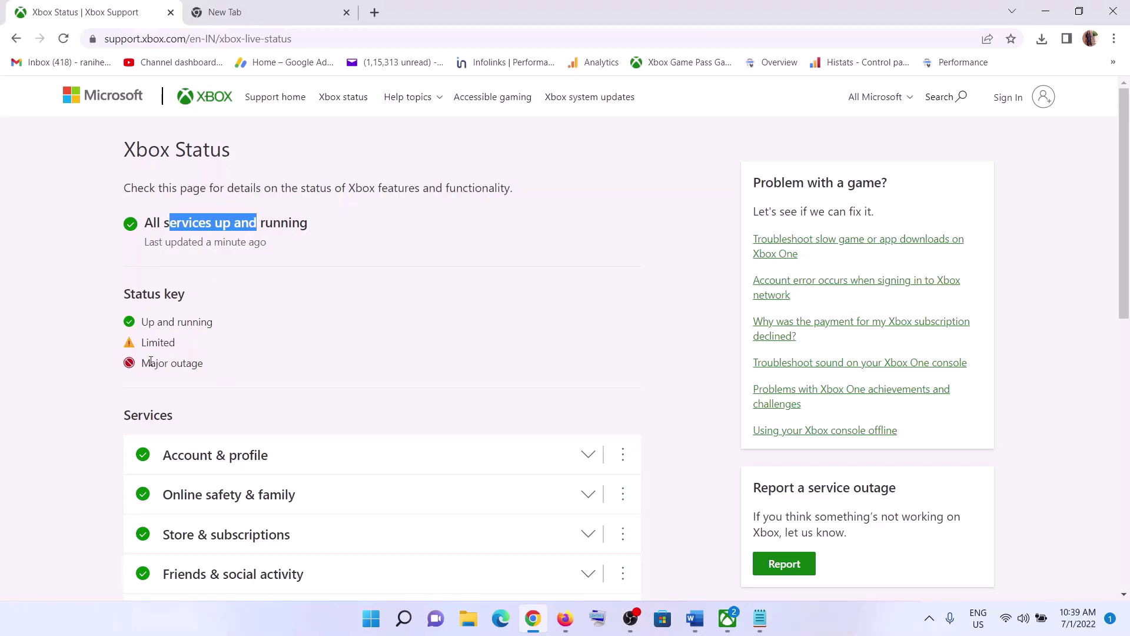
drag(143, 363, 203, 363)
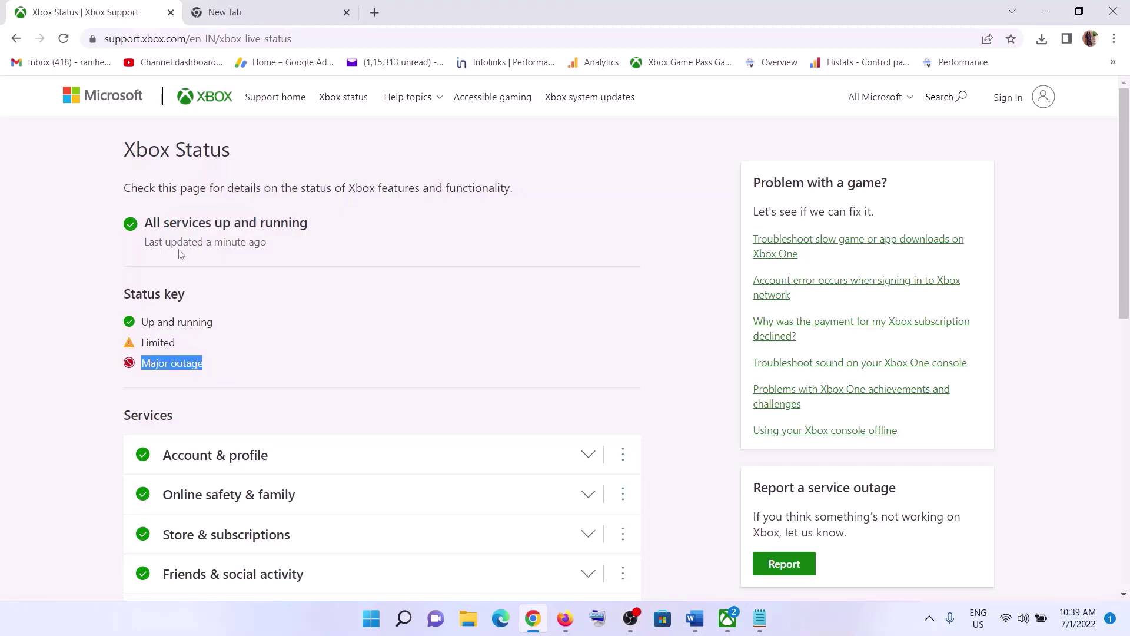
click(154, 218)
Re-highlight the status line and the Major outage, Limited and Up and running entries, then return to Step 1 in Word.
drag(153, 218, 311, 223)
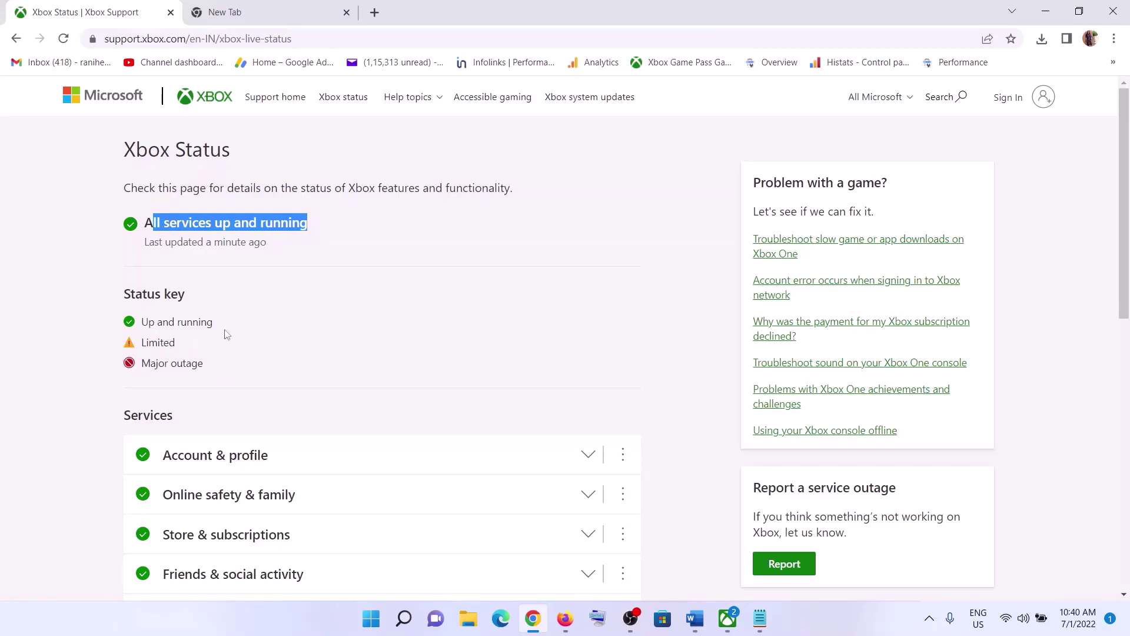
drag(146, 345, 173, 343)
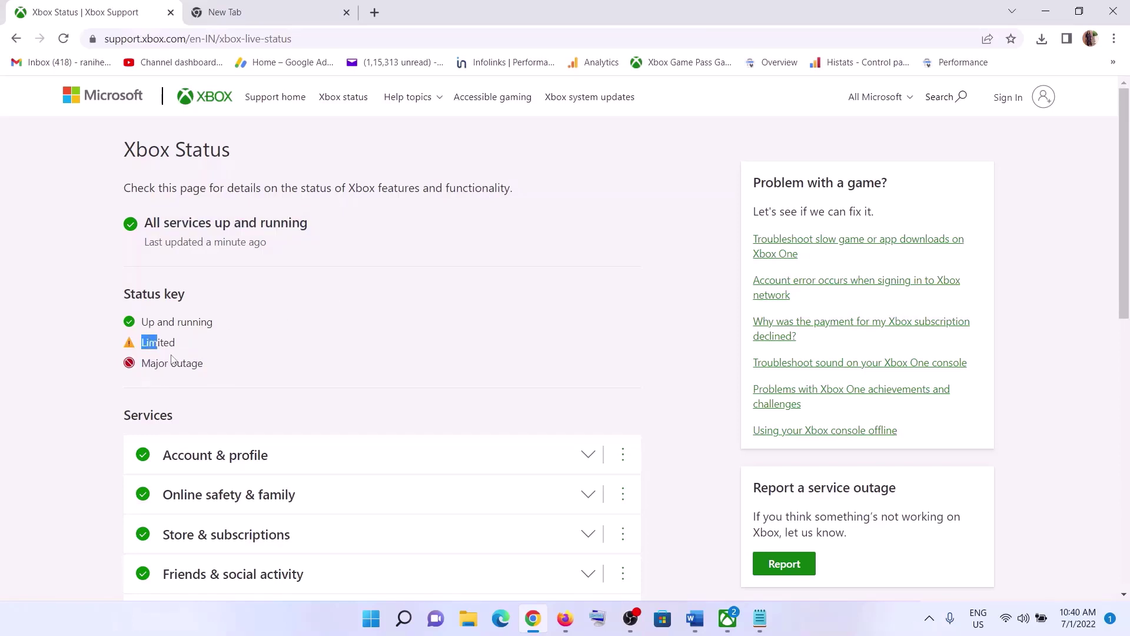
click(175, 341)
drag(143, 364, 223, 368)
drag(143, 346, 199, 366)
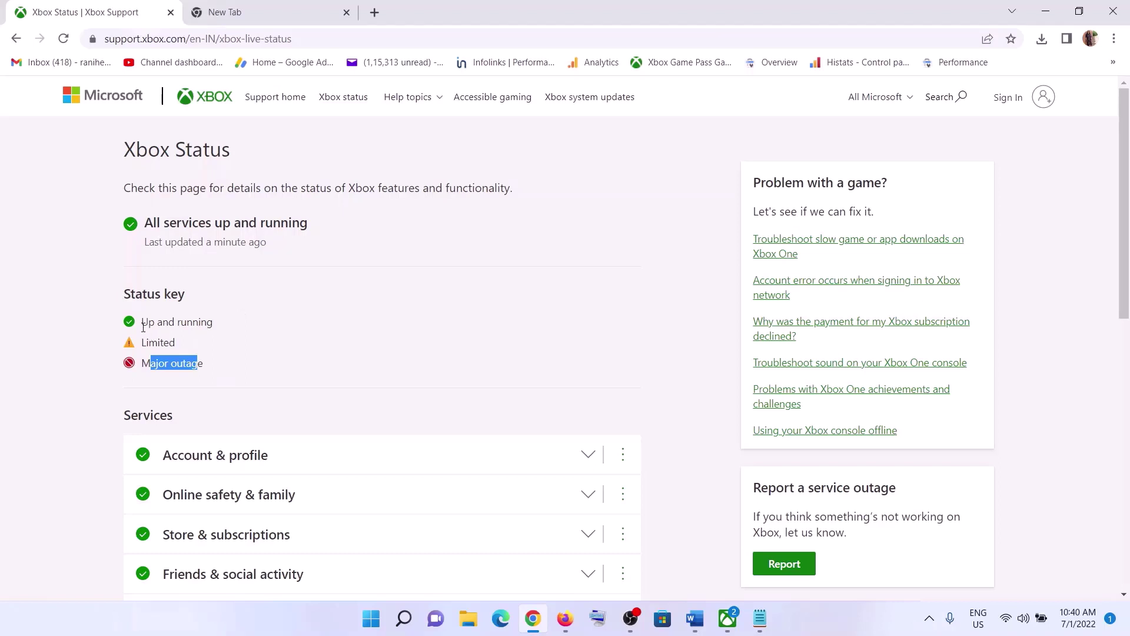
drag(143, 322, 212, 323)
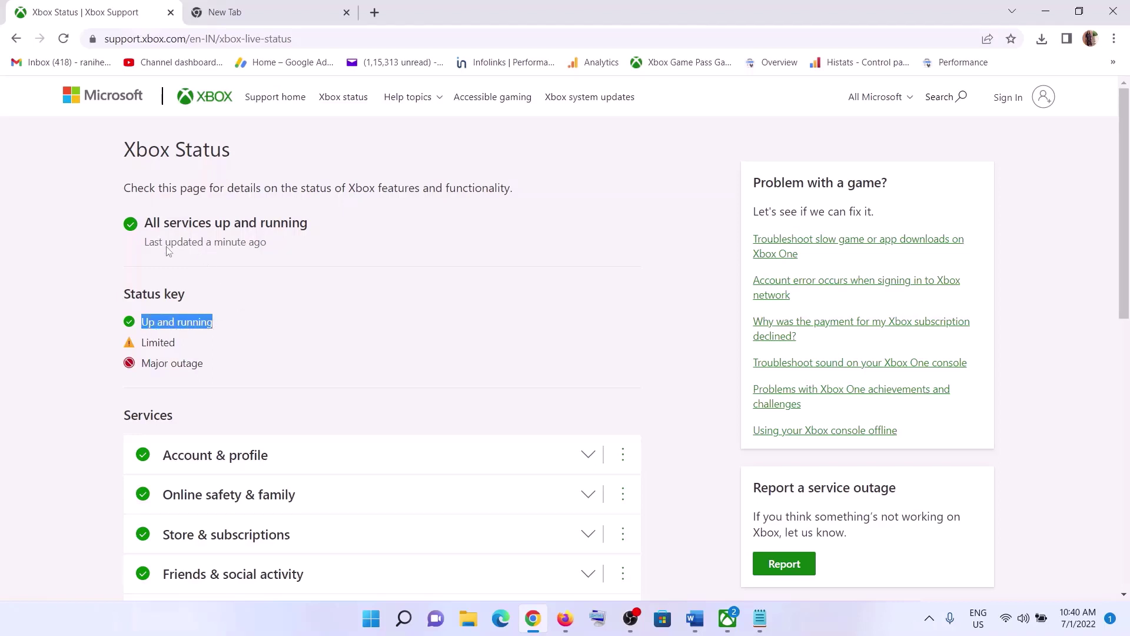
drag(151, 224, 322, 224)
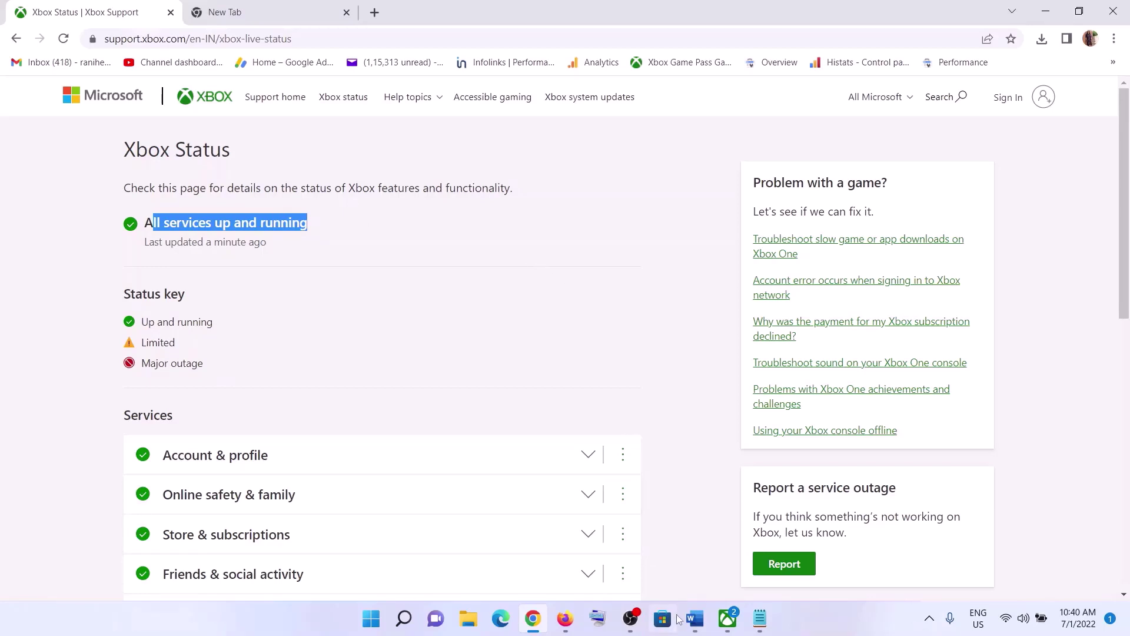
click(694, 618)
scroll(594, 376, down, 5)
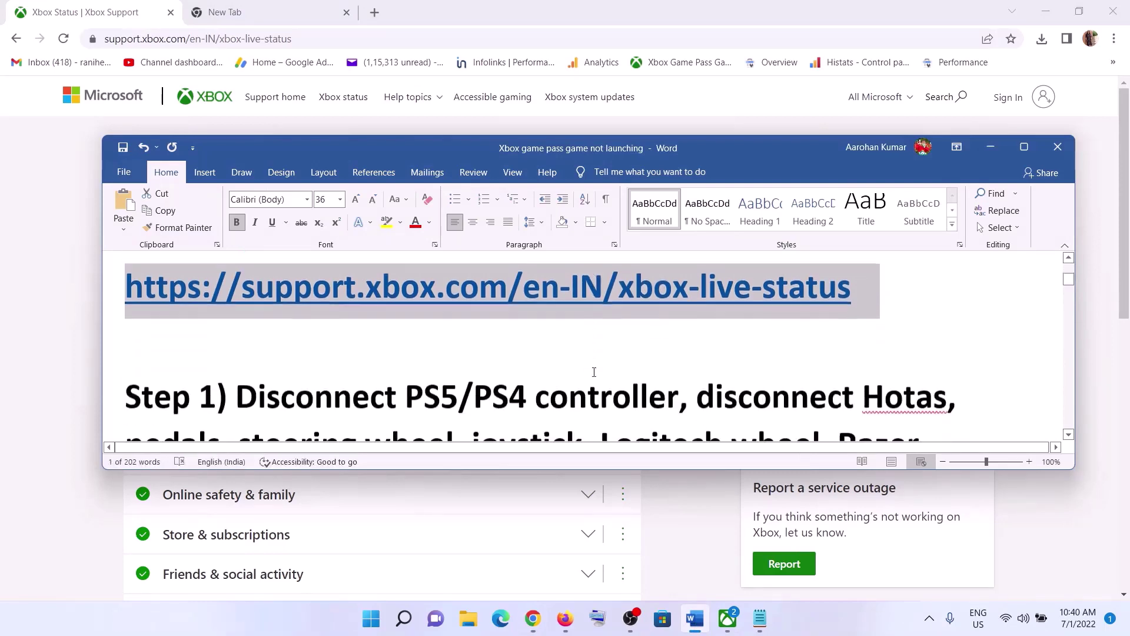
Maximize the notes and highlight Step 1's PS5/PS4 controller and other devices-to-disconnect list through vjoy.
click(1024, 146)
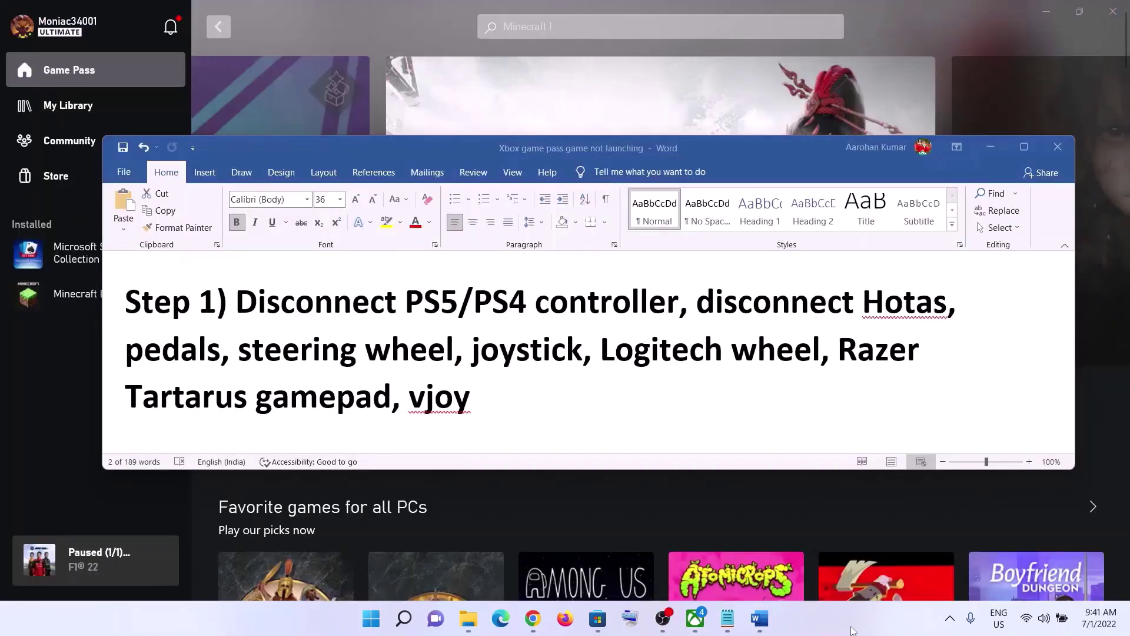
drag(319, 299, 682, 305)
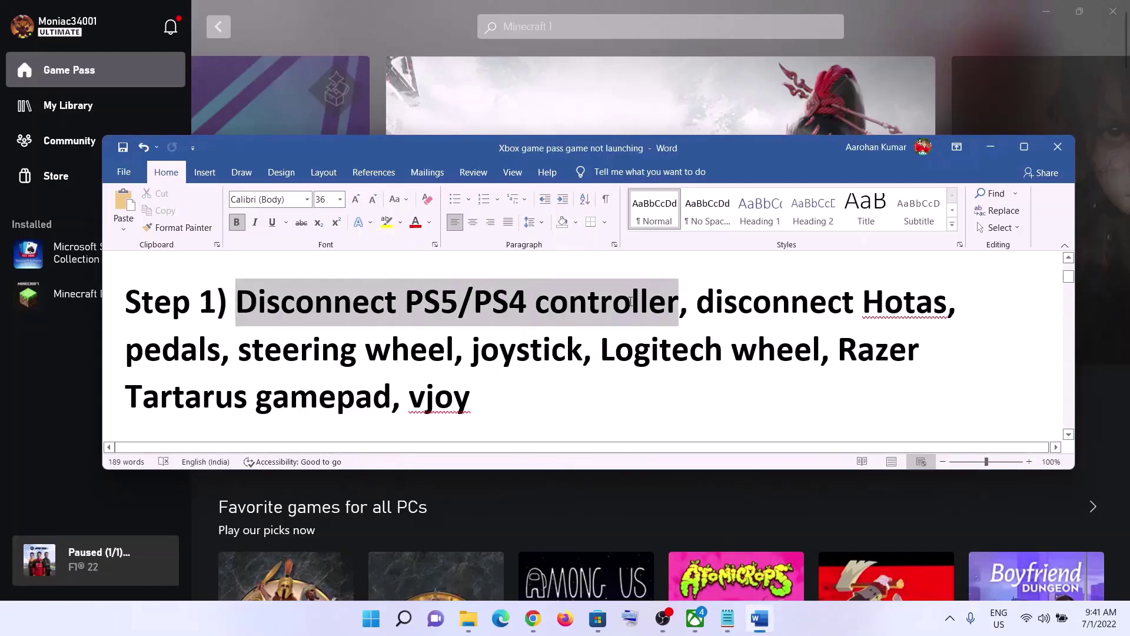
click(352, 303)
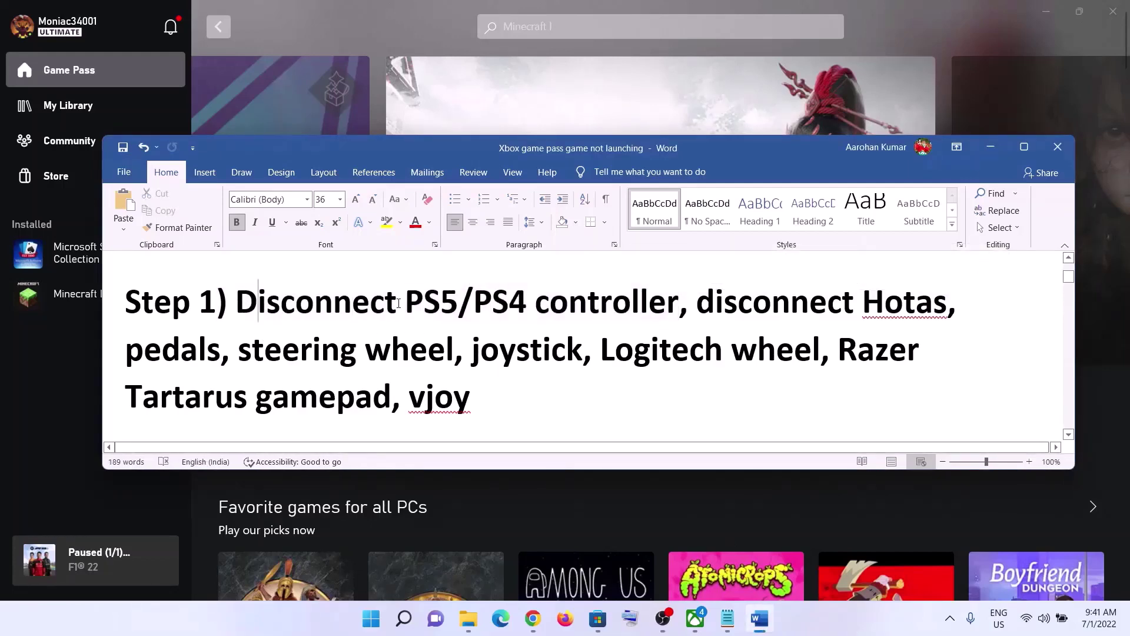
drag(237, 301, 681, 304)
click(315, 301)
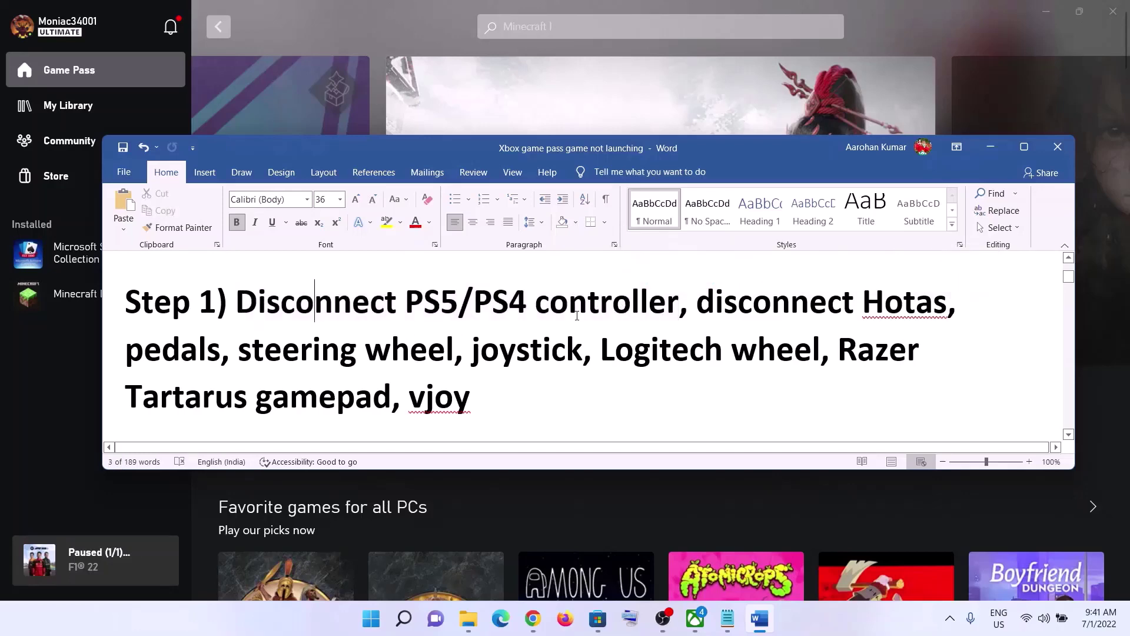
drag(236, 302, 477, 399)
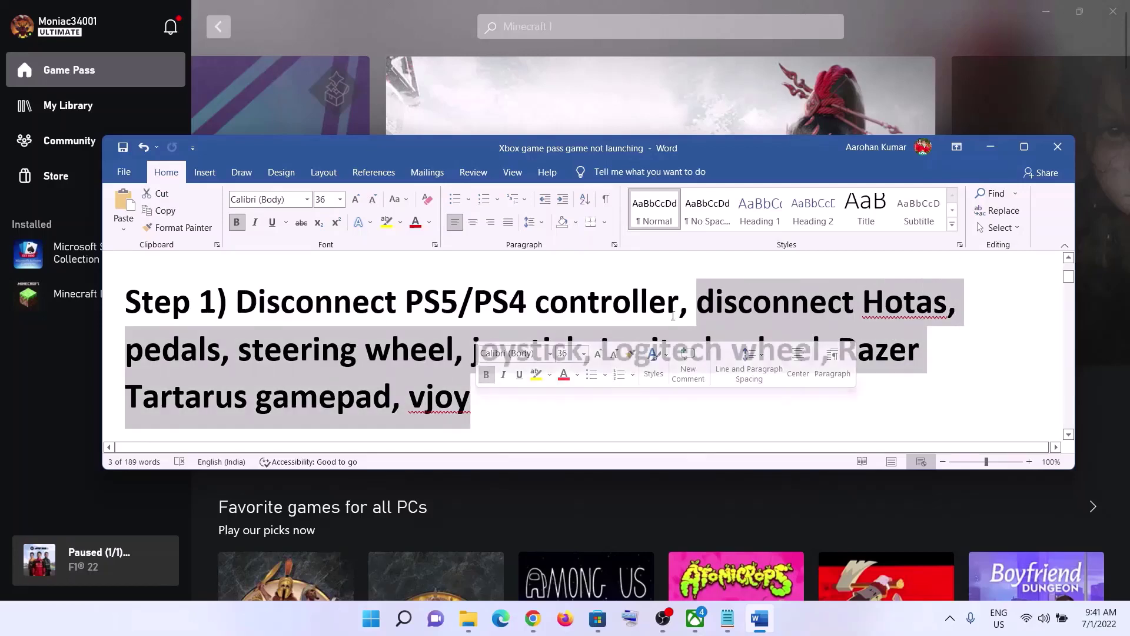
click(666, 301)
drag(697, 301, 473, 400)
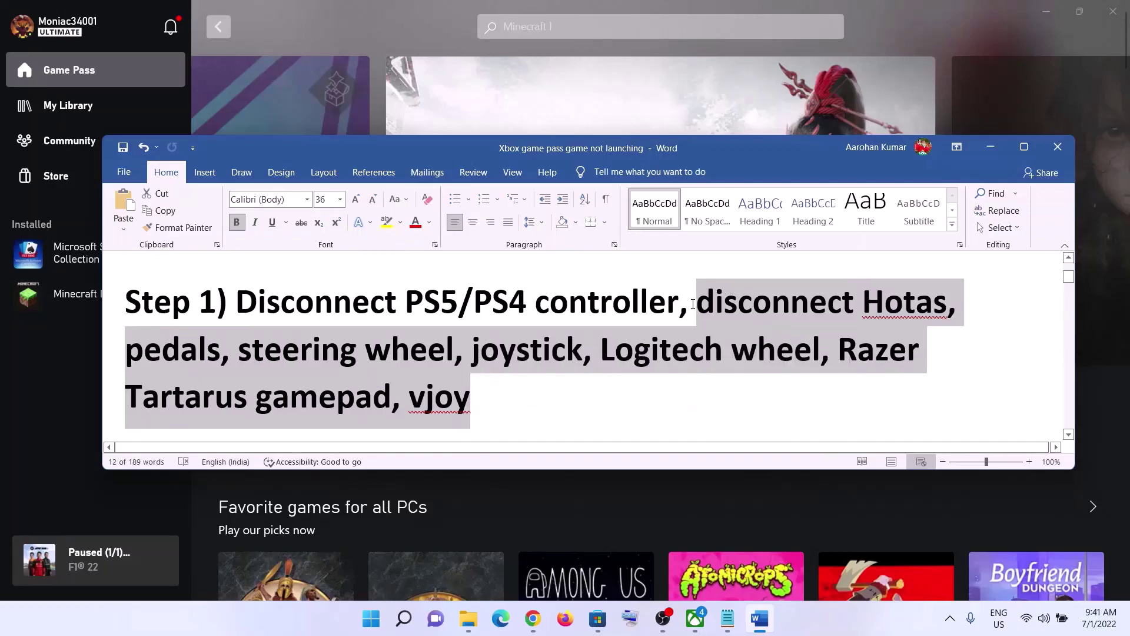
click(694, 304)
drag(695, 300, 236, 302)
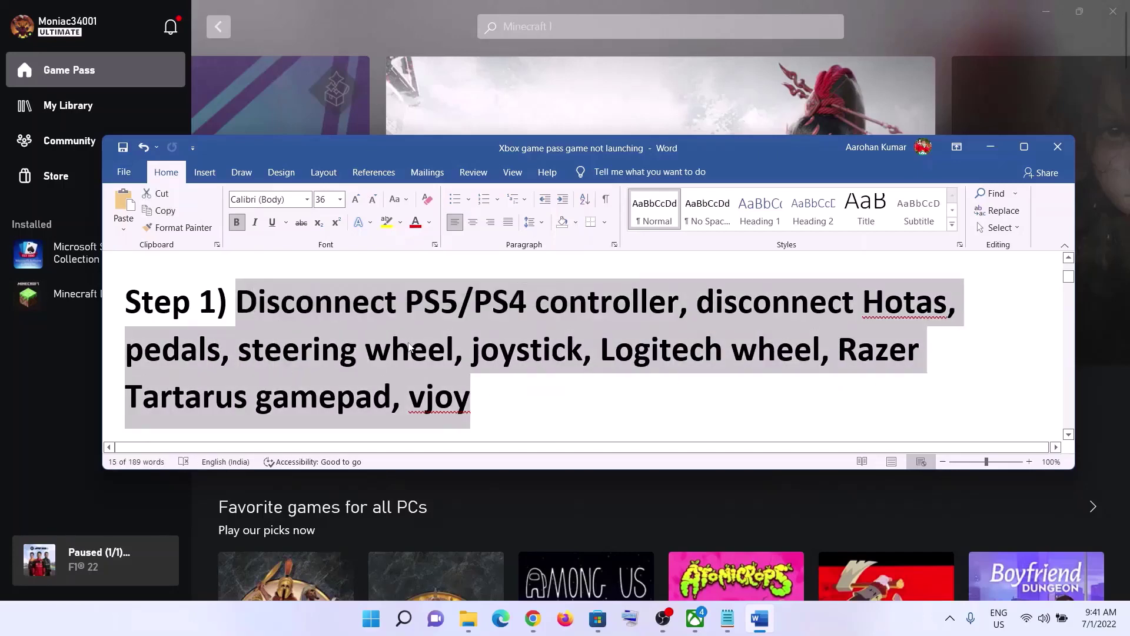
Highlight Step 2, Verify & repair the game, then minimize Word.
scroll(410, 347, down, 2)
drag(243, 367, 597, 368)
click(990, 147)
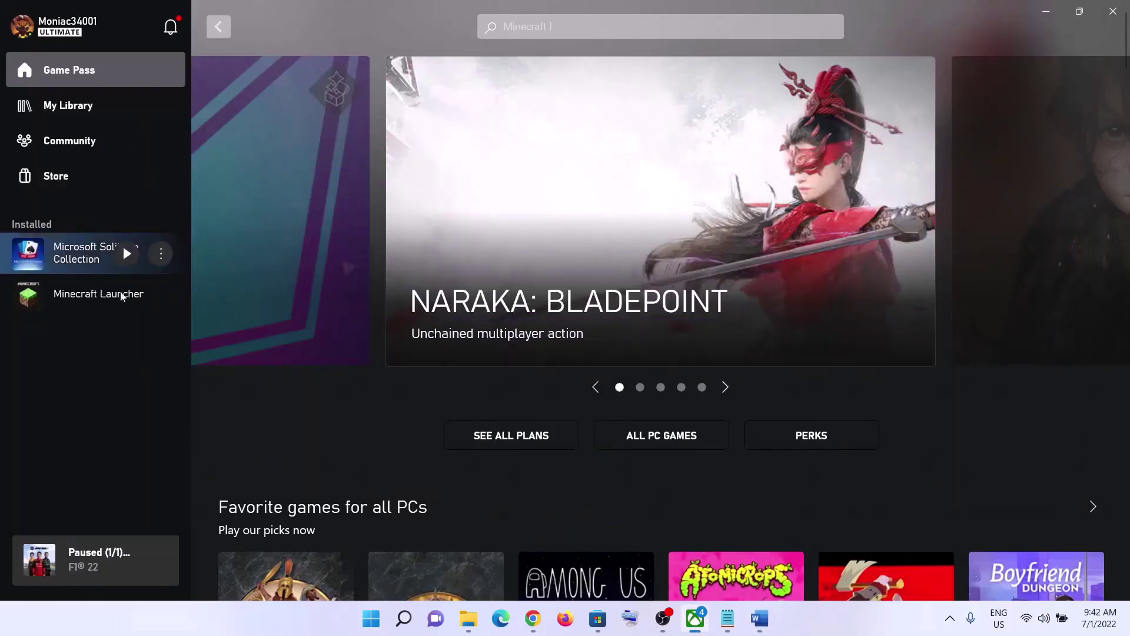
Run Verify and Repair from Minecraft Launcher's Manage > Files page, then return to Step 3 in Word.
mouse_move(93, 297)
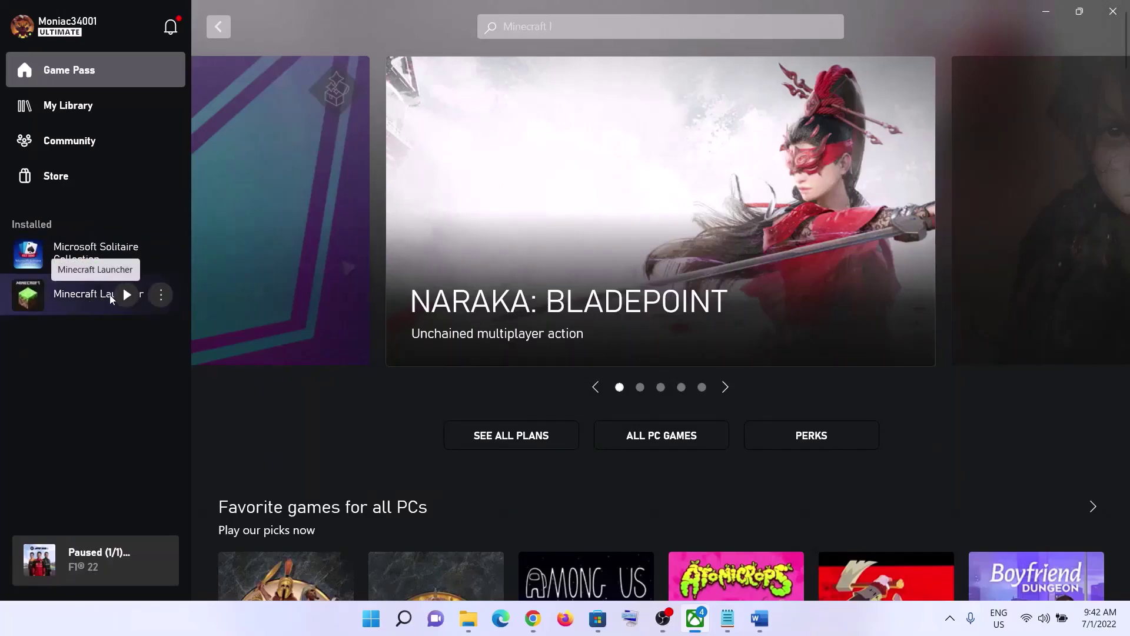
click(160, 295)
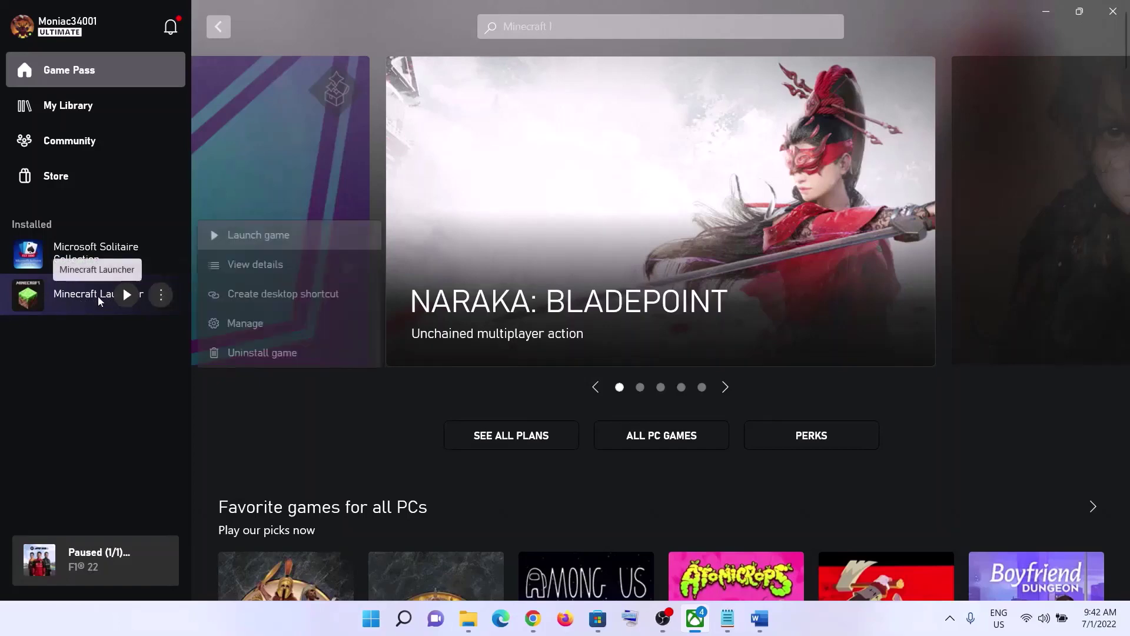
click(254, 326)
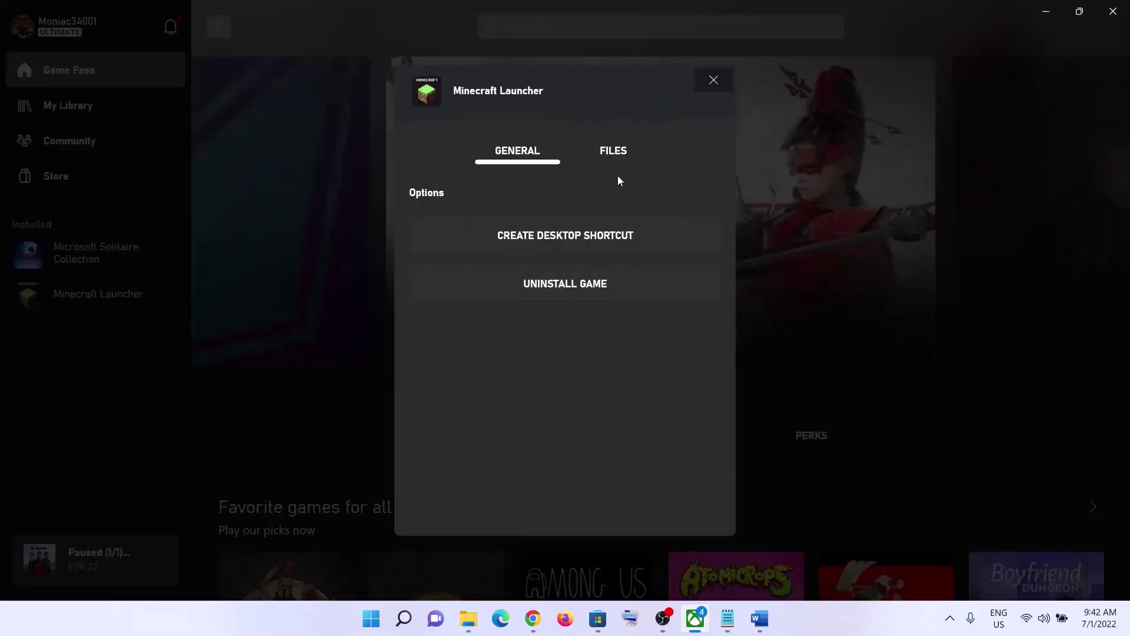
click(610, 158)
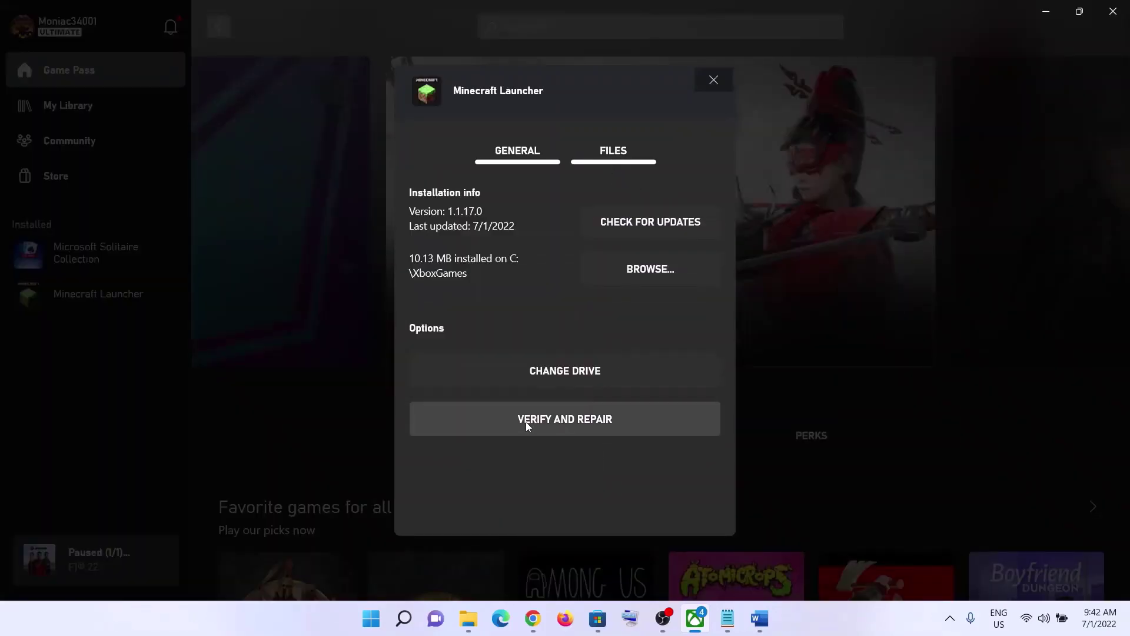
click(591, 427)
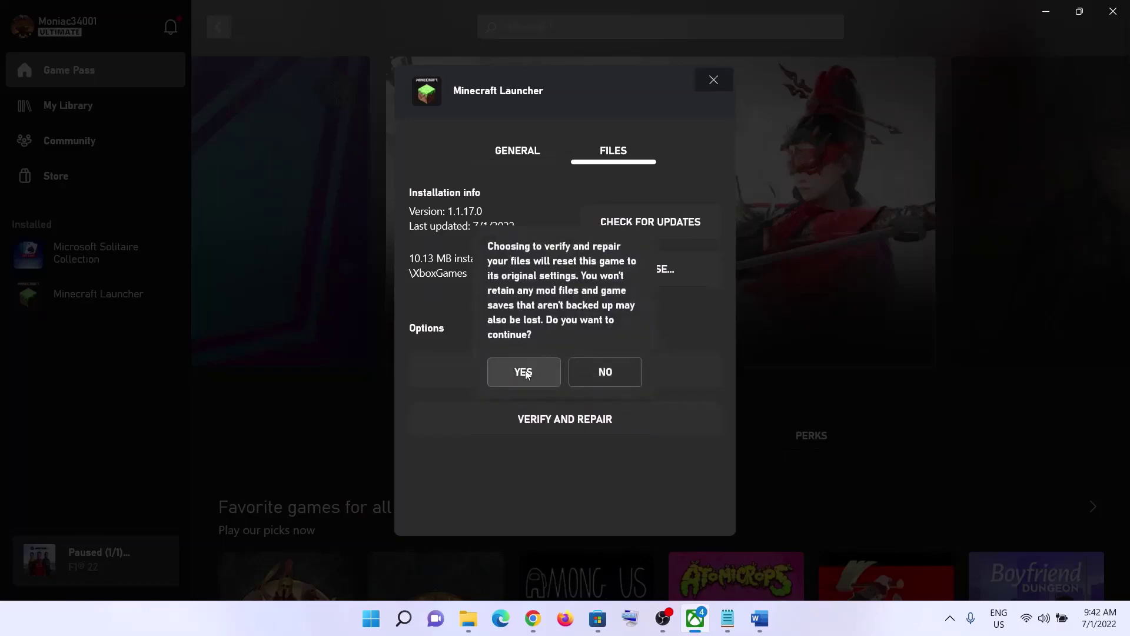
click(518, 371)
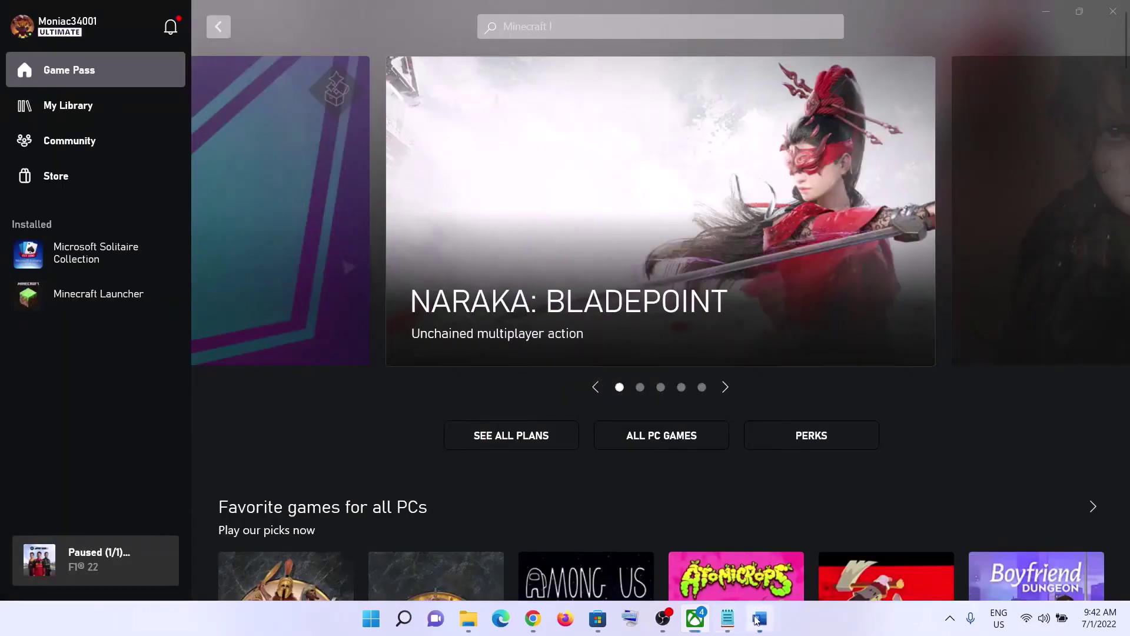
click(760, 618)
scroll(316, 354, down, 1)
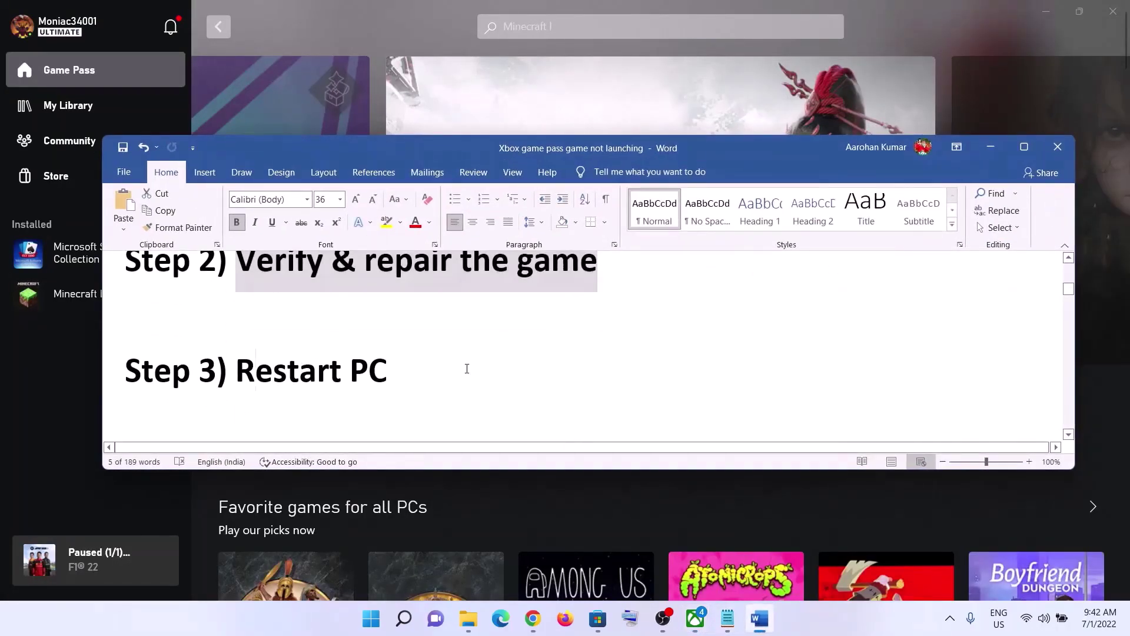
Hide the notes and view the Restart option in the Start power menu without restarting.
drag(466, 370, 237, 371)
click(990, 147)
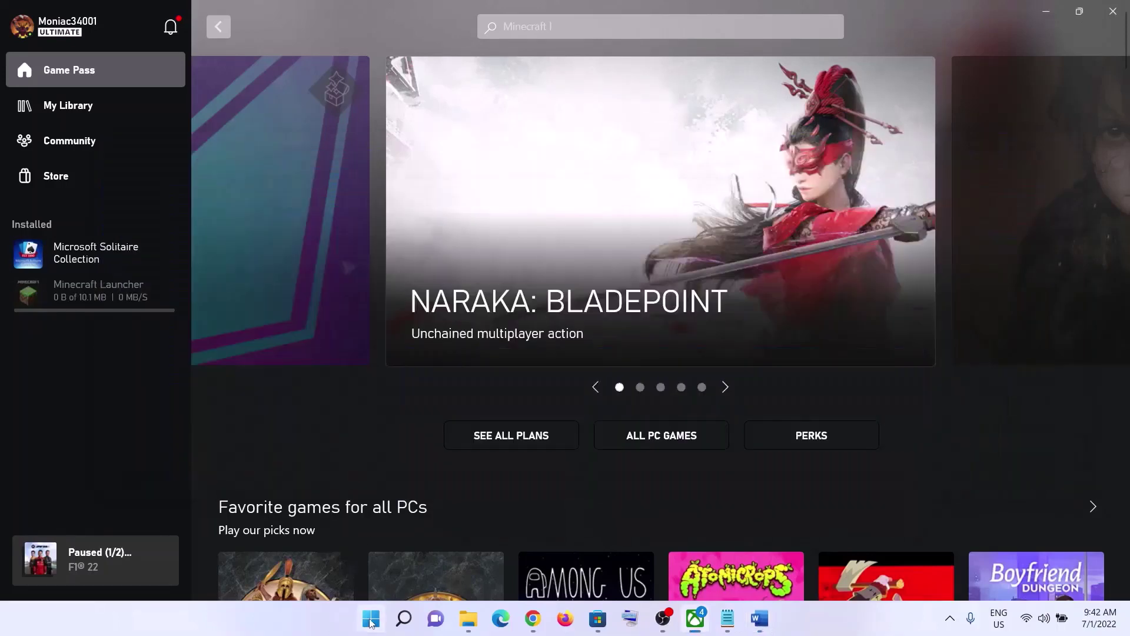
click(370, 618)
click(746, 568)
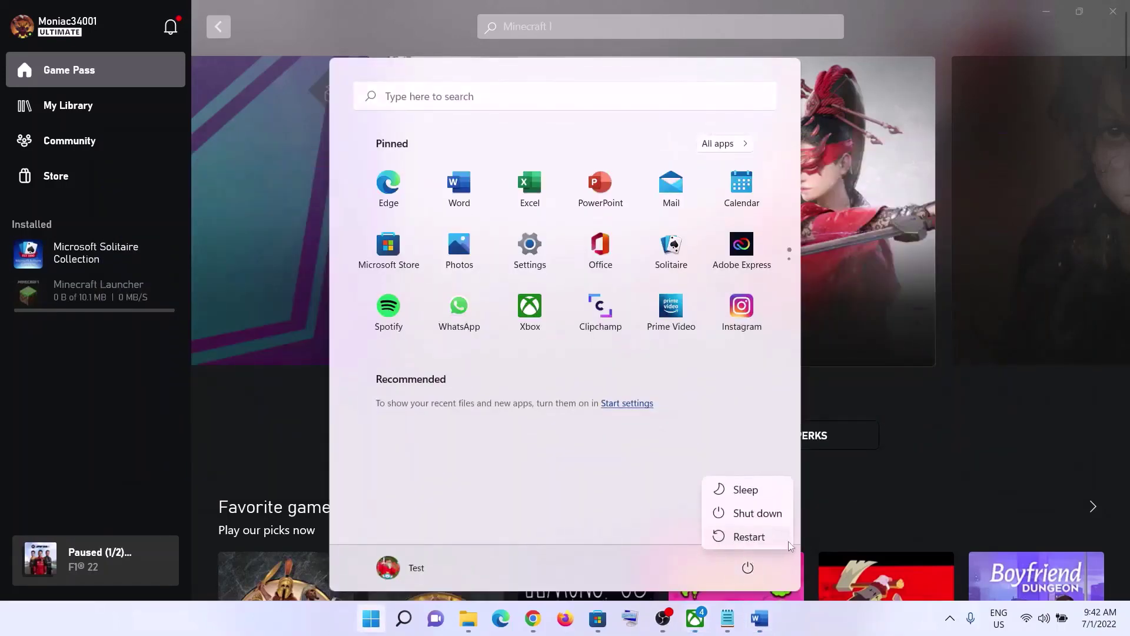
click(514, 60)
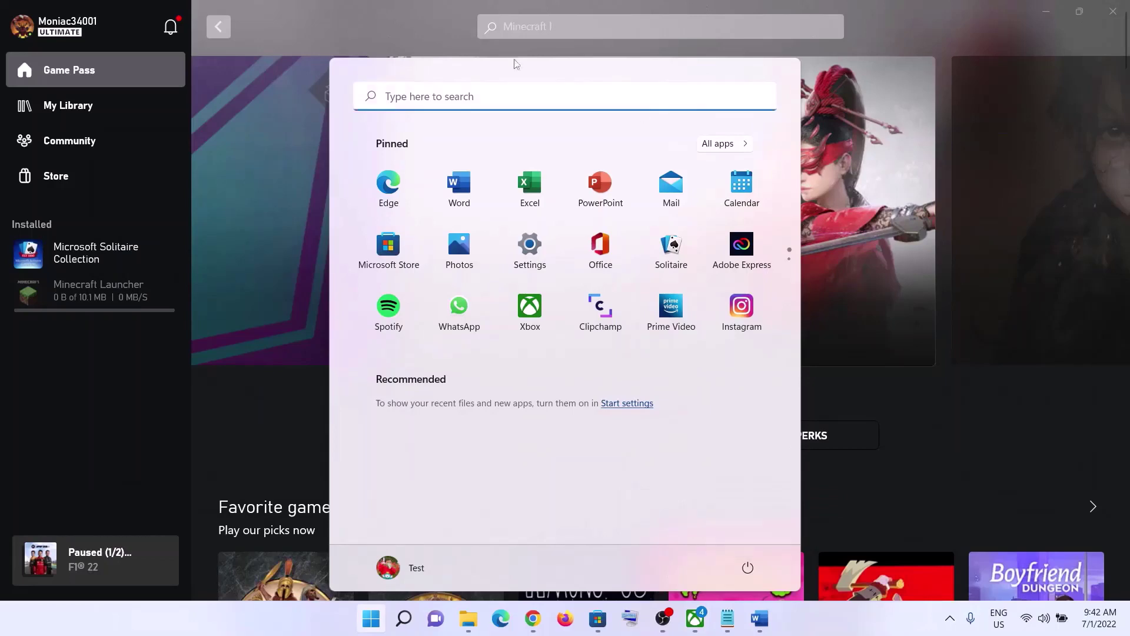
Return to the Word notes and highlight the Step 4 Create desktop shortcut heading.
click(756, 626)
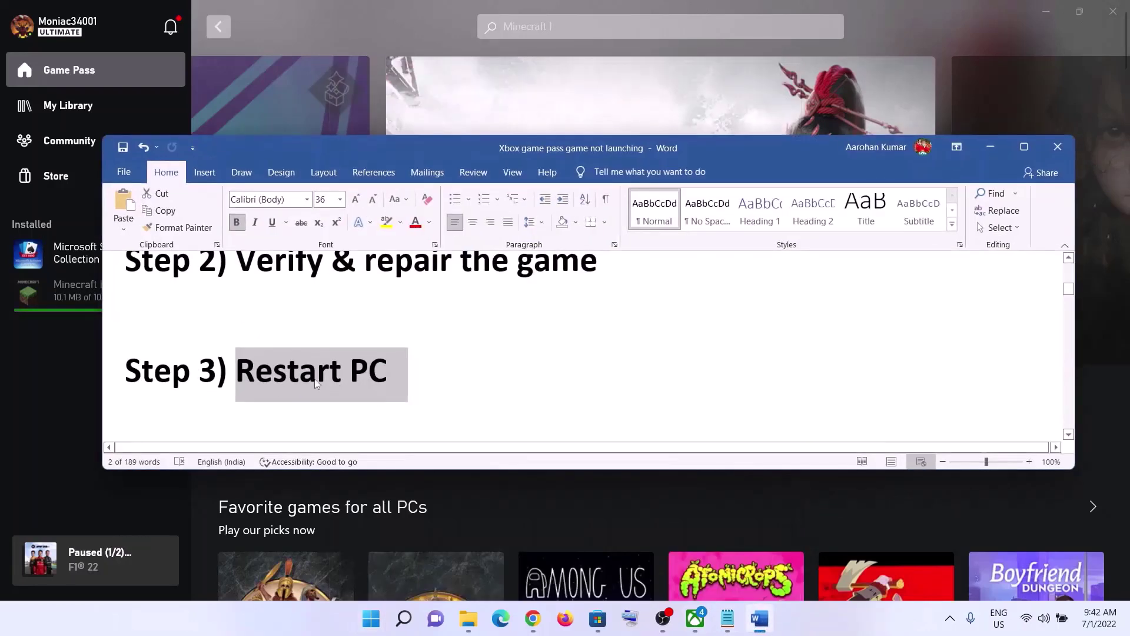
scroll(421, 373, down, 5)
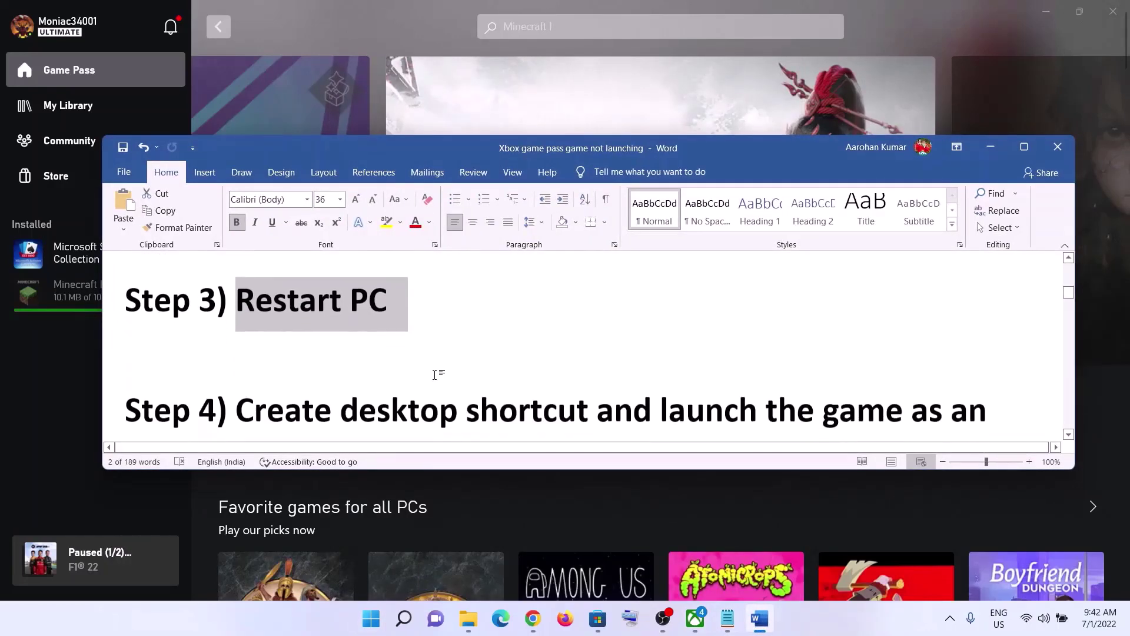
drag(240, 346, 594, 349)
mouse_move(672, 355)
mouse_down()
mouse_move(421, 389)
mouse_move(688, 358)
mouse_move(683, 370)
mouse_up()
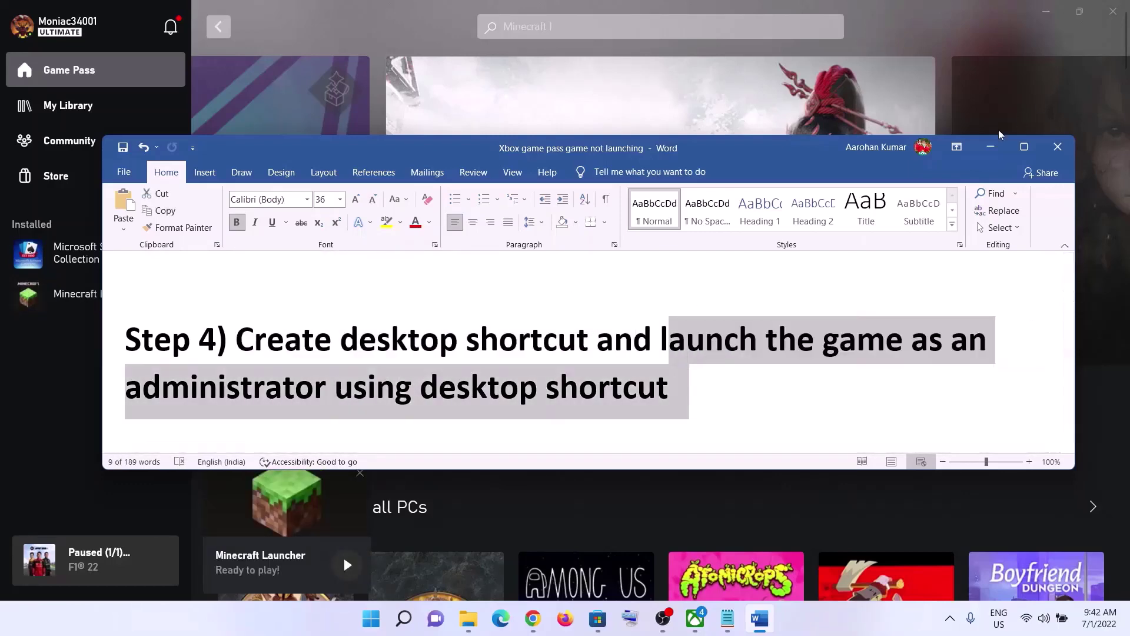
Create a desktop shortcut from Minecraft Launcher's Manage page and show the desktop with Win+D.
click(990, 146)
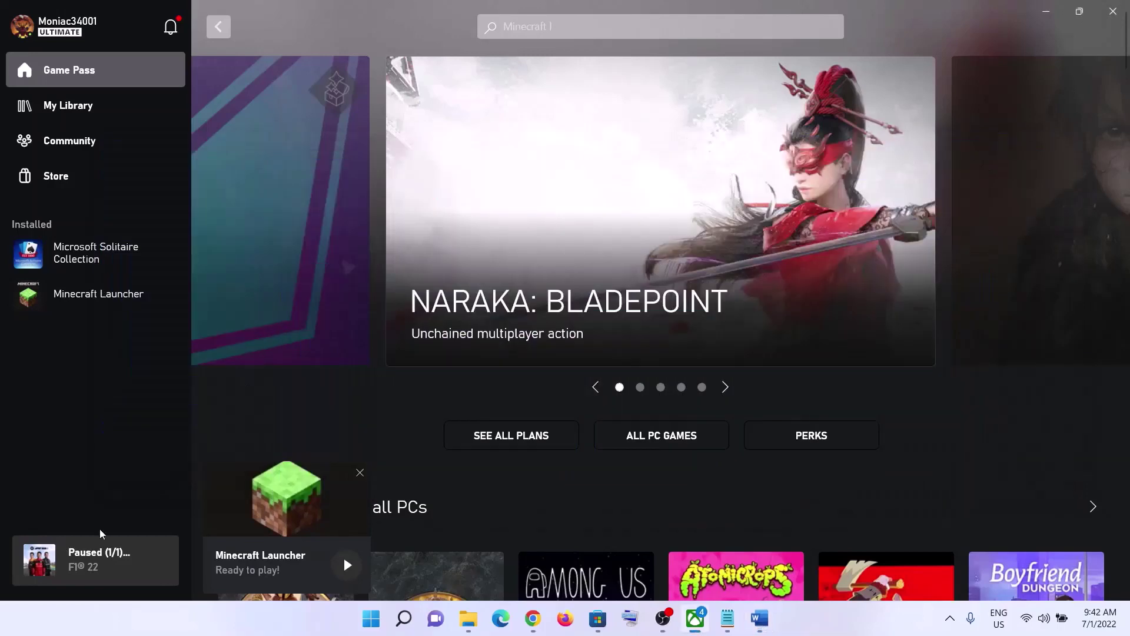
right_click(72, 302)
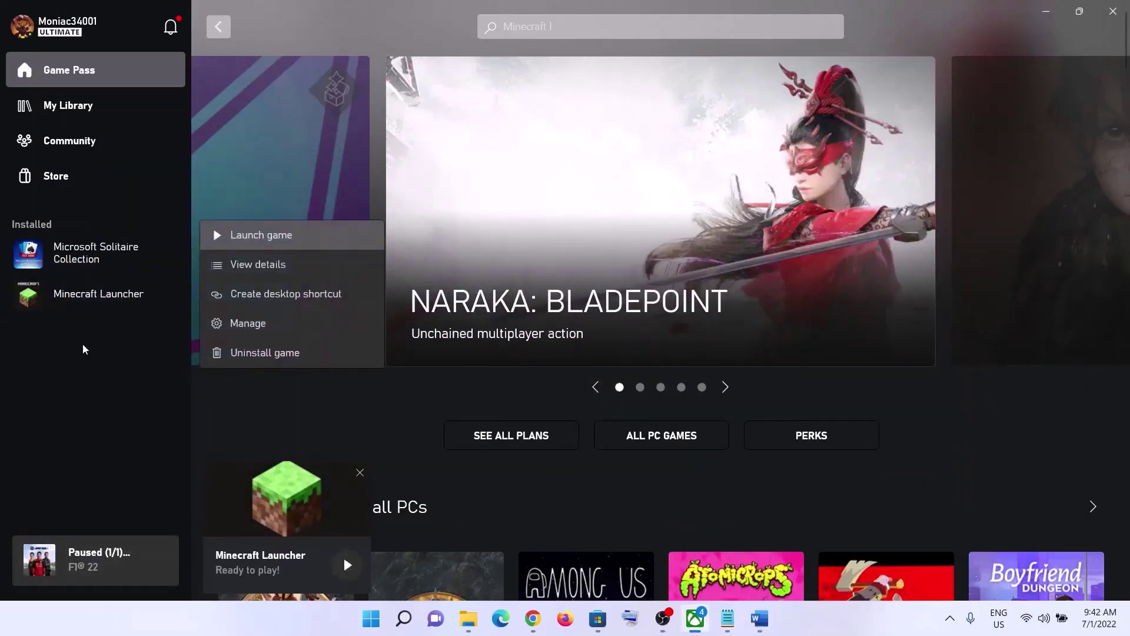
click(219, 284)
click(161, 293)
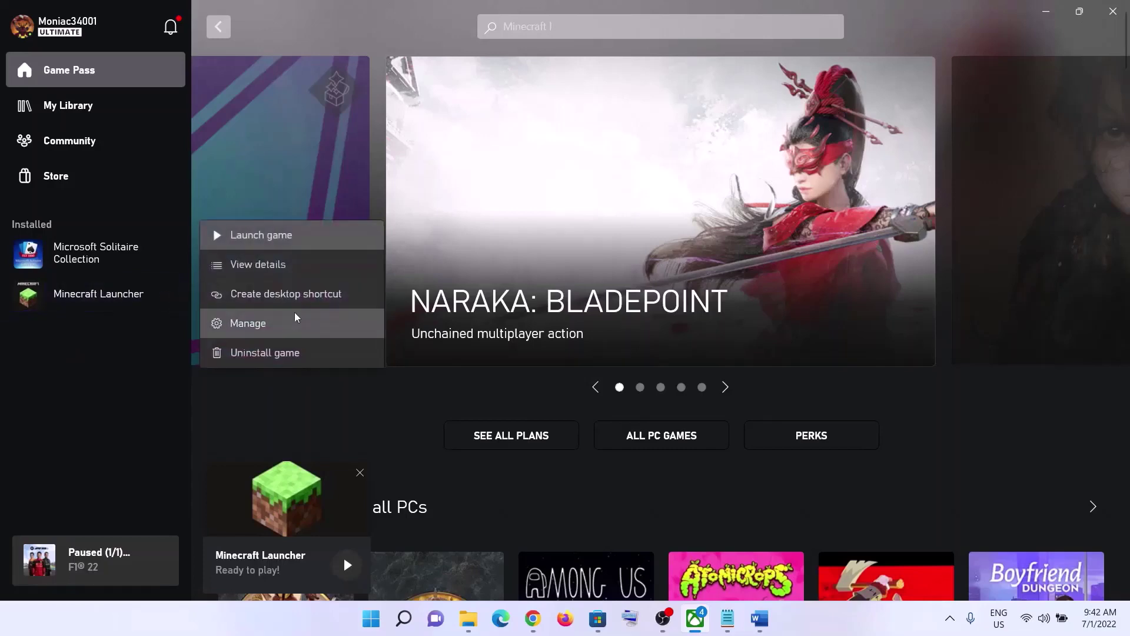
click(126, 348)
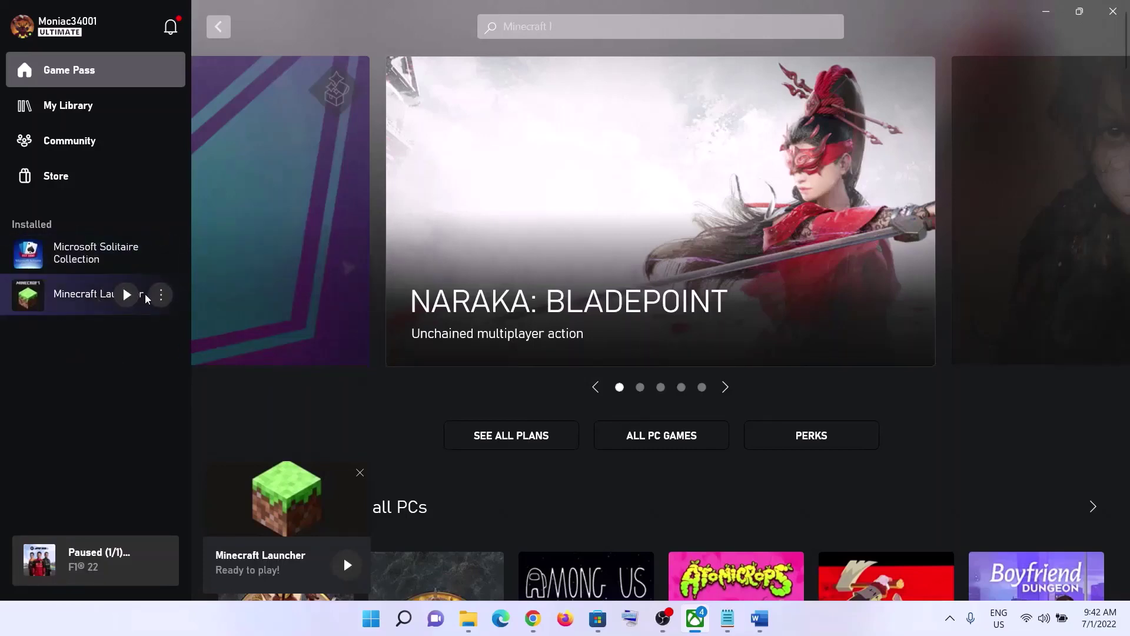
click(160, 294)
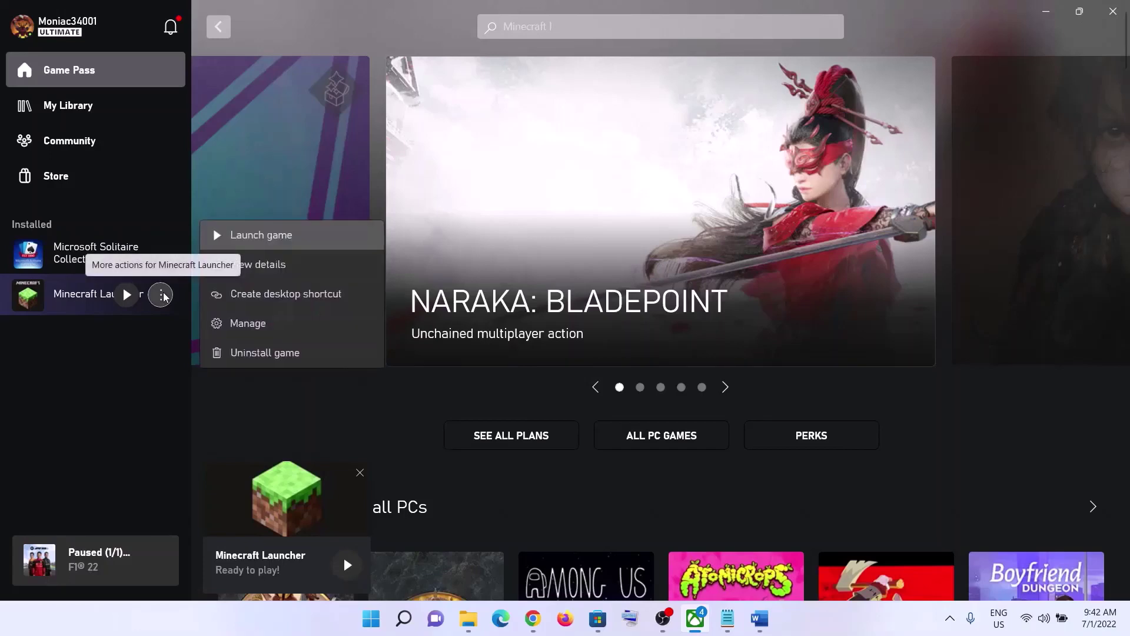
click(105, 304)
click(160, 294)
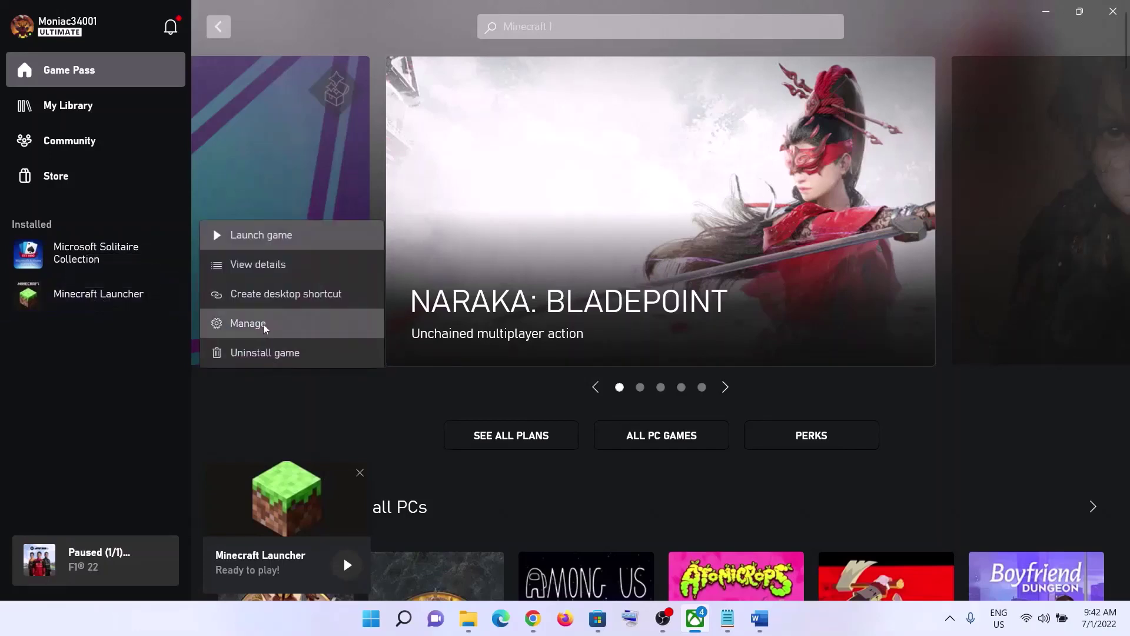
click(246, 325)
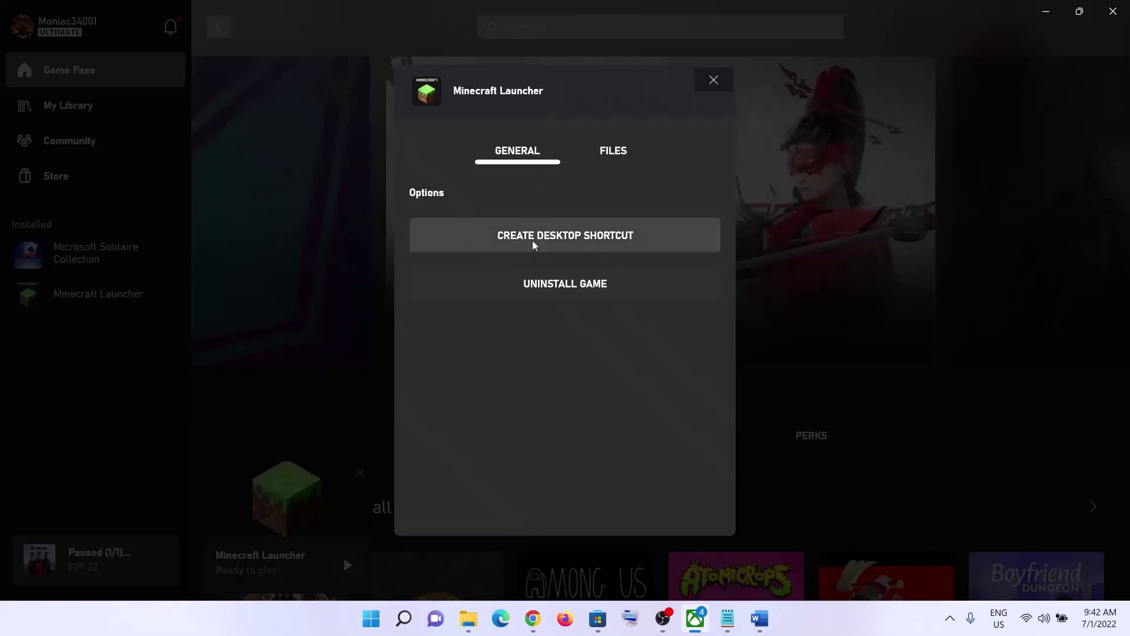
click(567, 243)
key(super+d)
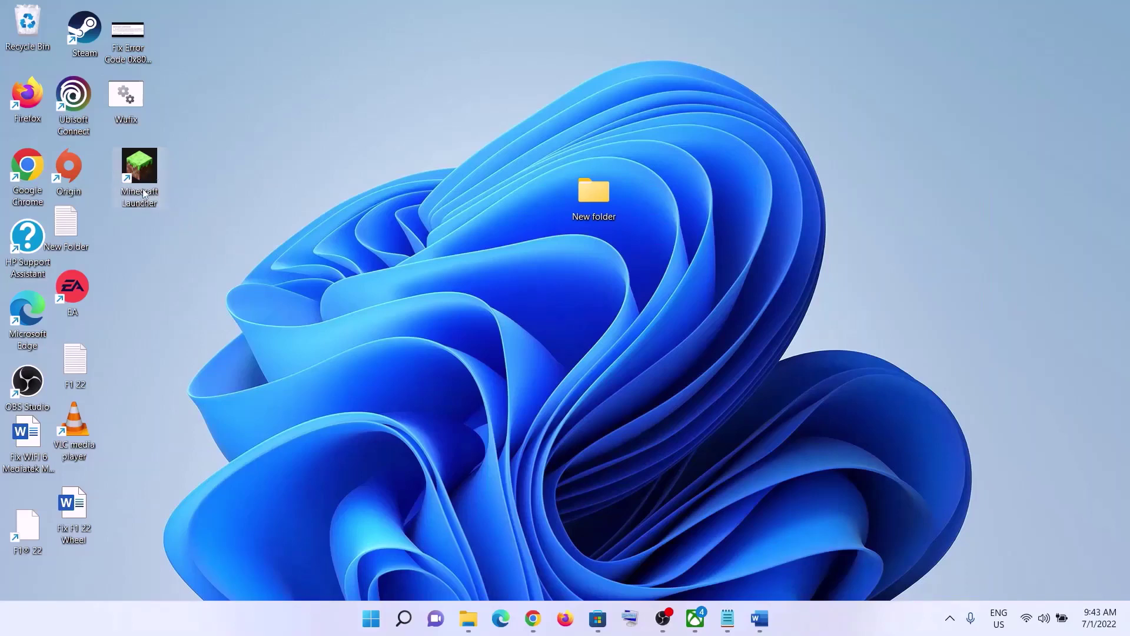
Show the Run as administrator option for the Minecraft Launcher desktop shortcut, then bring Word forward.
right_click(148, 176)
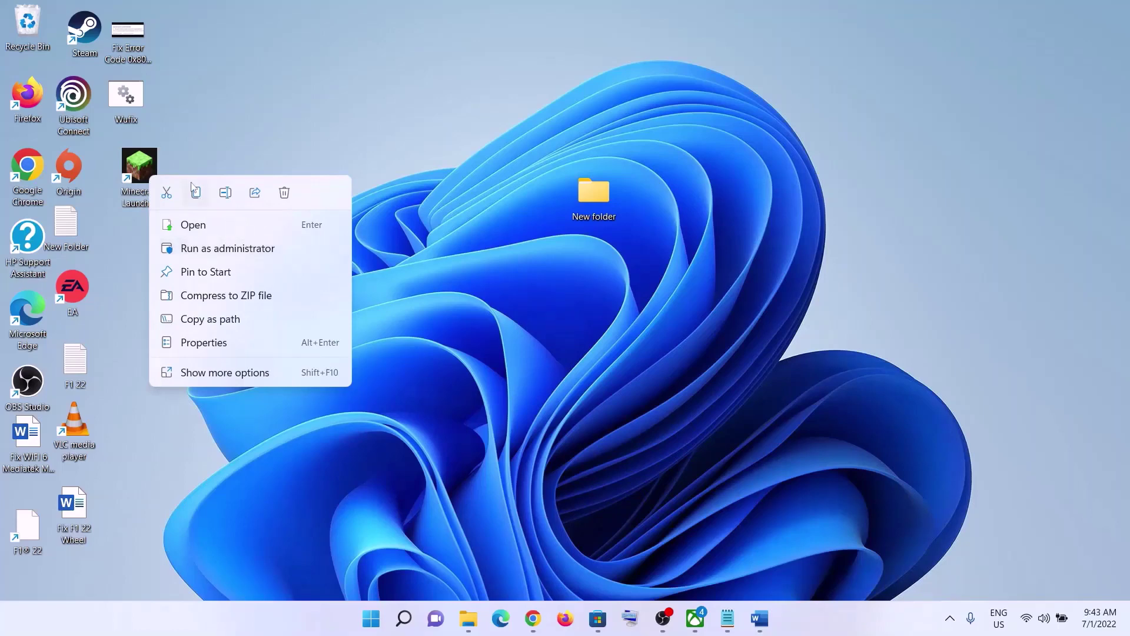
click(212, 141)
right_click(147, 175)
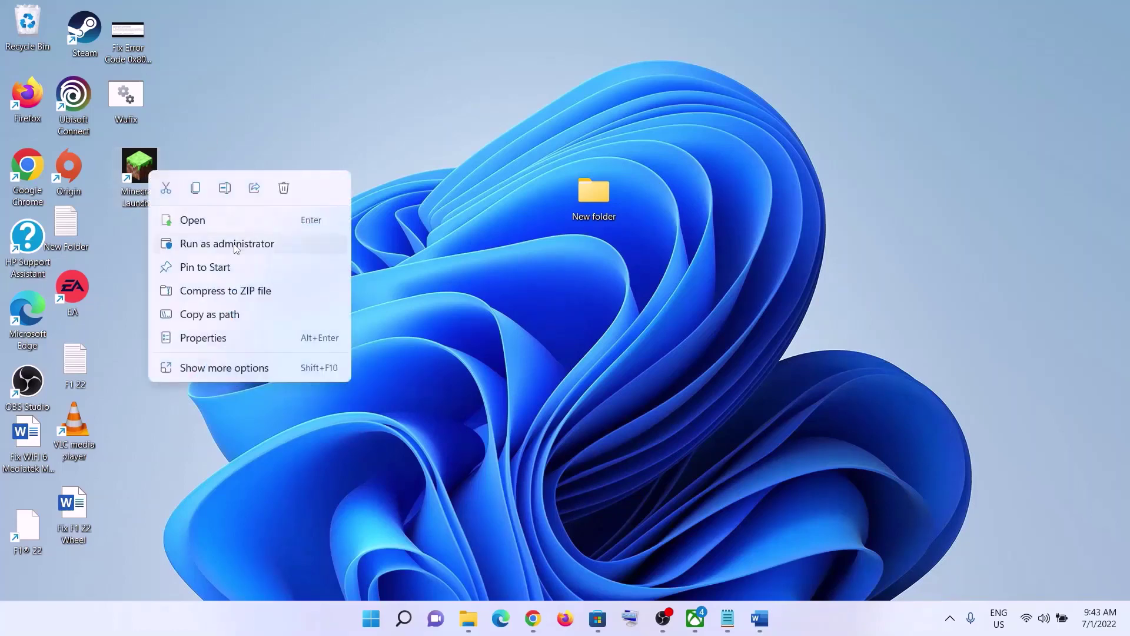
right_click(149, 171)
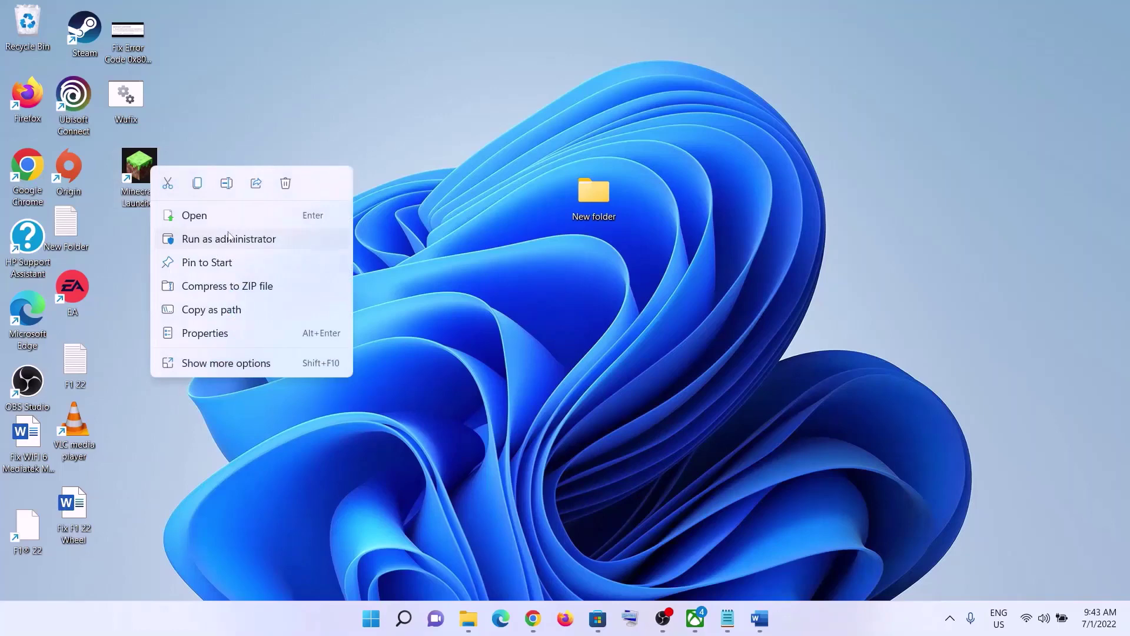
click(759, 618)
Highlight Step 5, Repair/Reset the game, in the notes, then launch Settings from Start.
scroll(364, 372, down, 2)
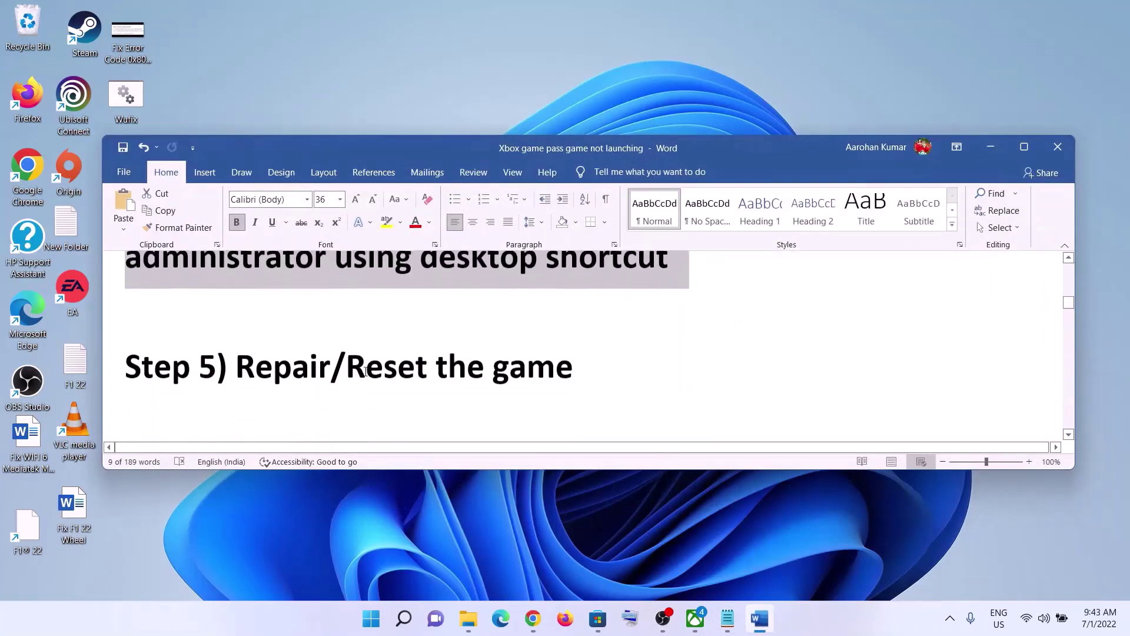
drag(237, 357, 656, 355)
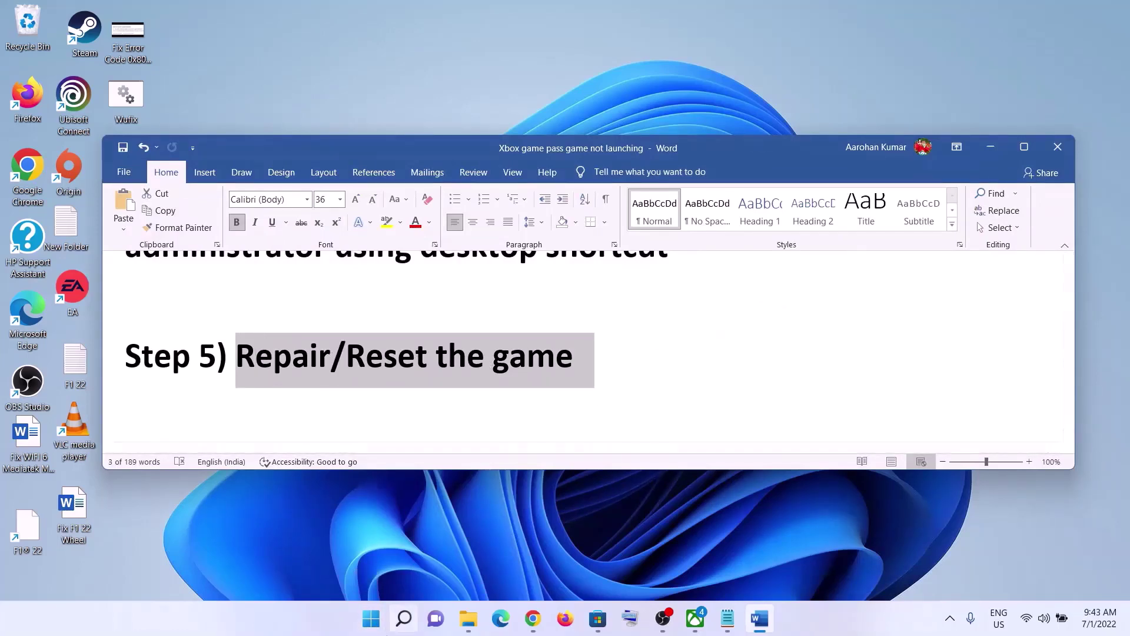
click(371, 618)
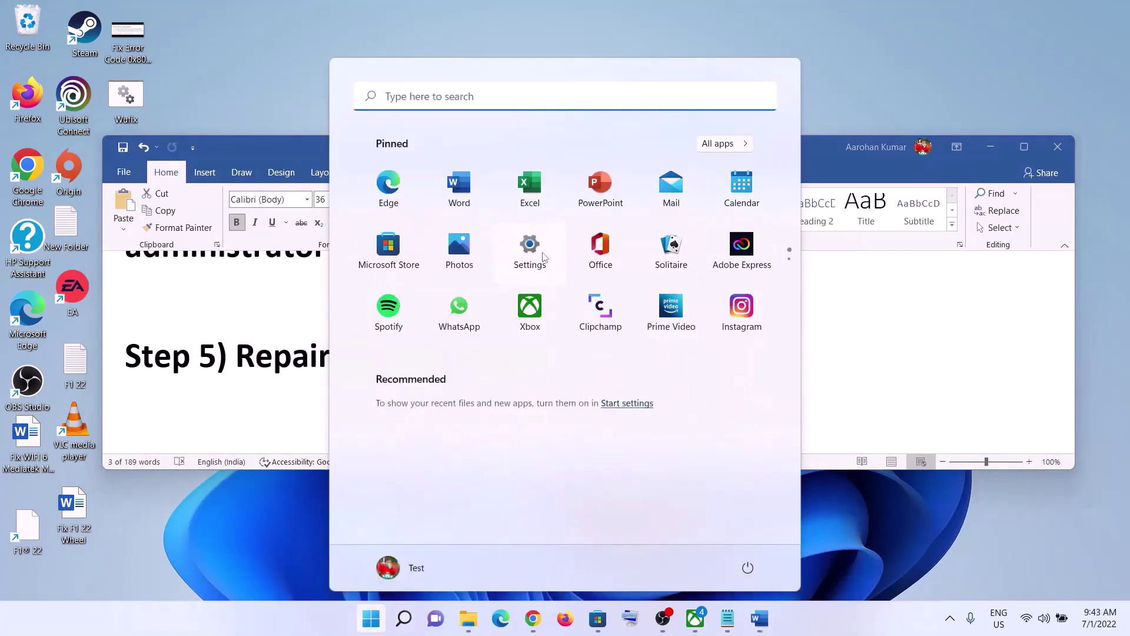
click(548, 252)
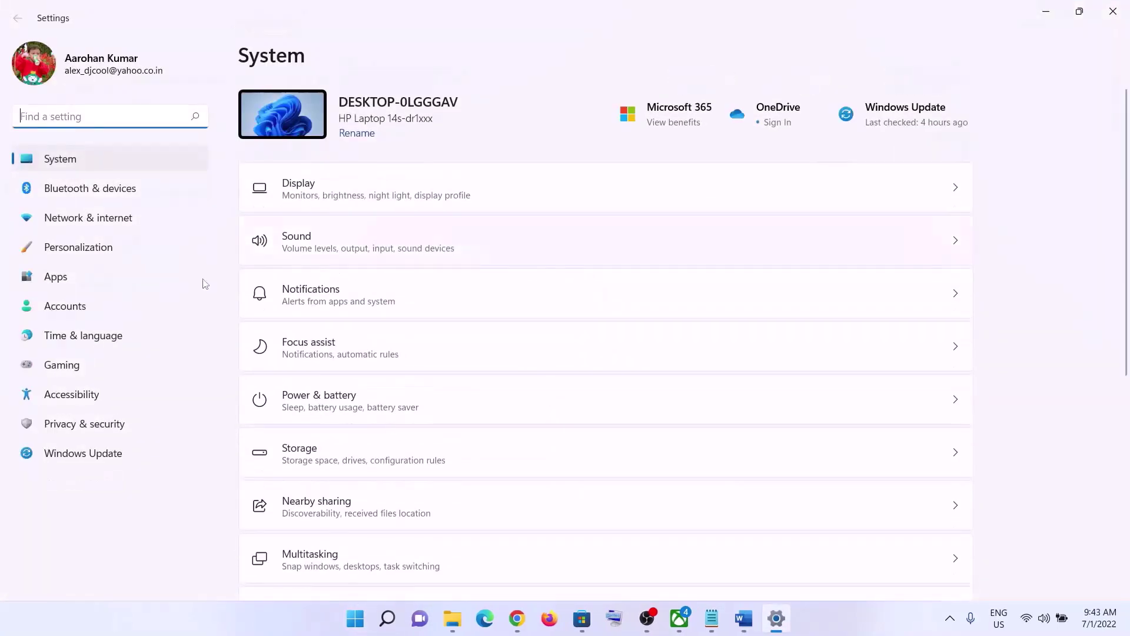
Filter Apps & features for 'minecraf' and open Minecraft Launcher's Advanced options.
click(56, 276)
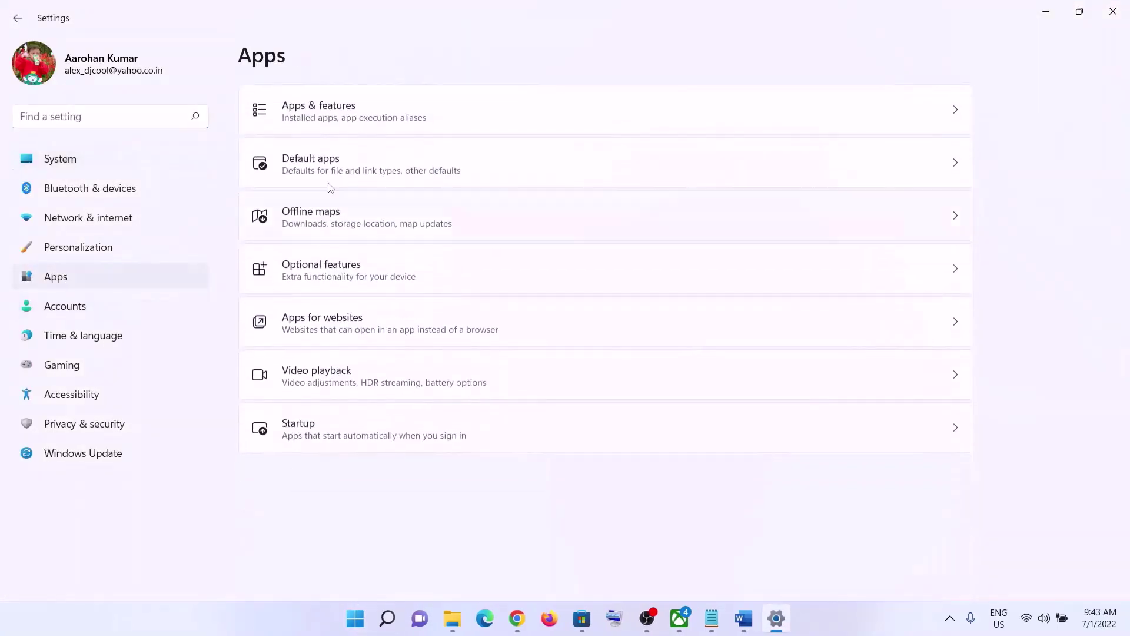
click(345, 113)
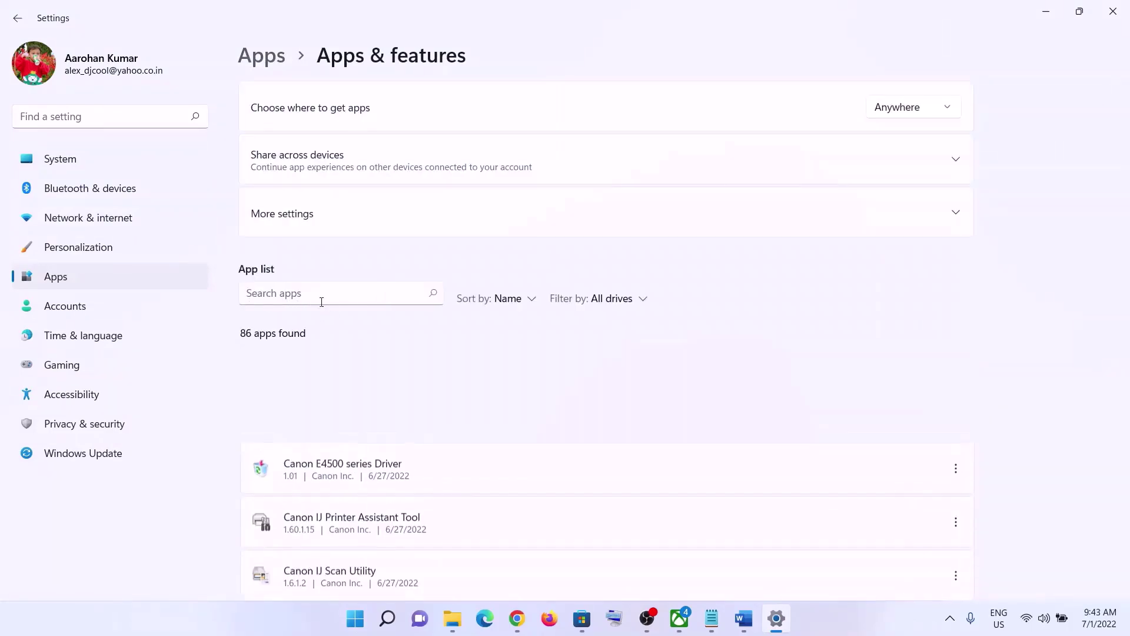
scroll(441, 456, down, 6)
scroll(444, 452, down, 15)
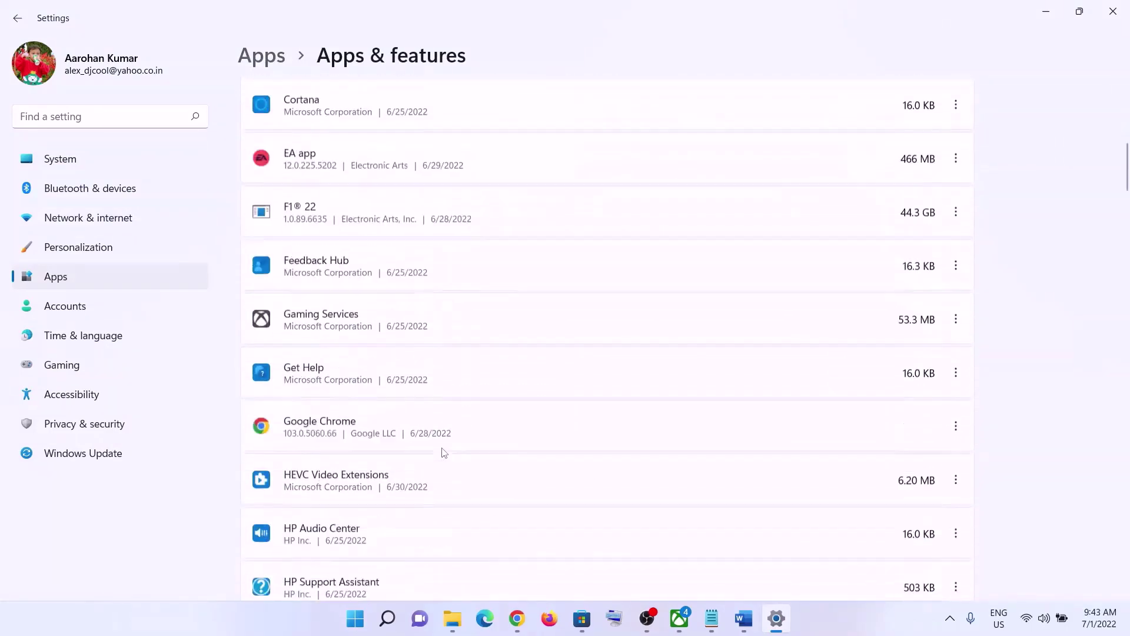
scroll(426, 440, up, 20)
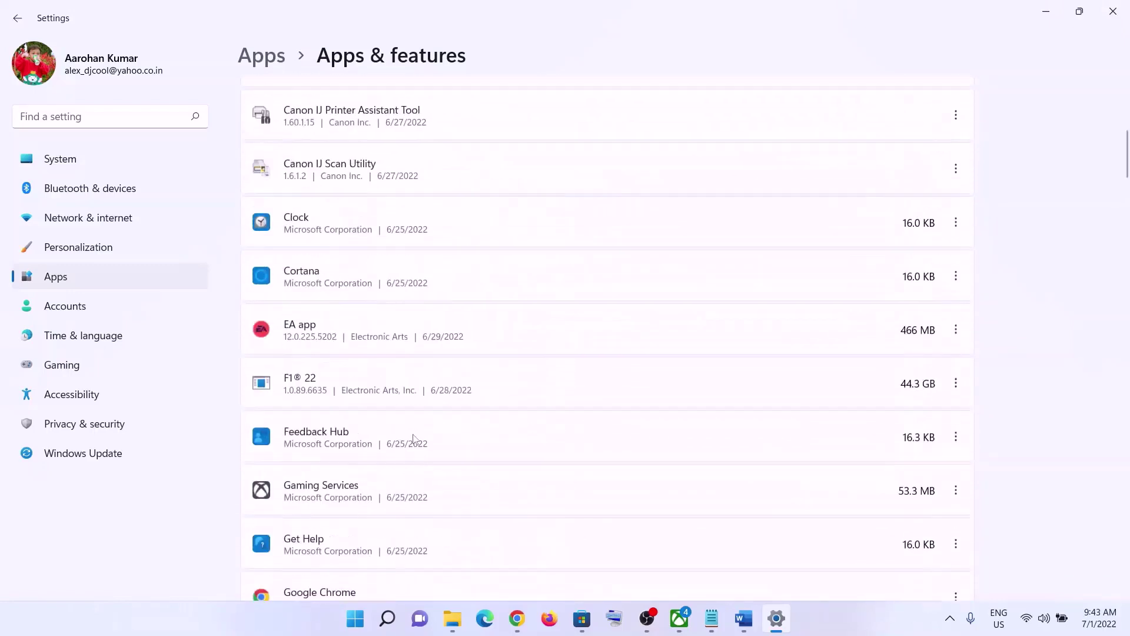
click(295, 295)
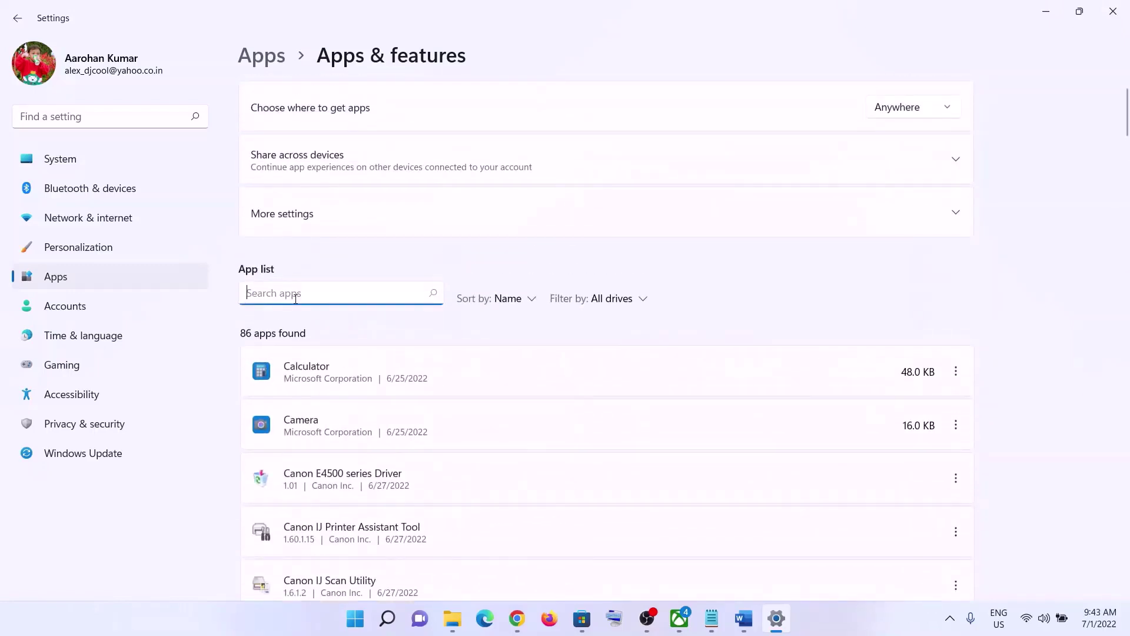
text(minecraft)
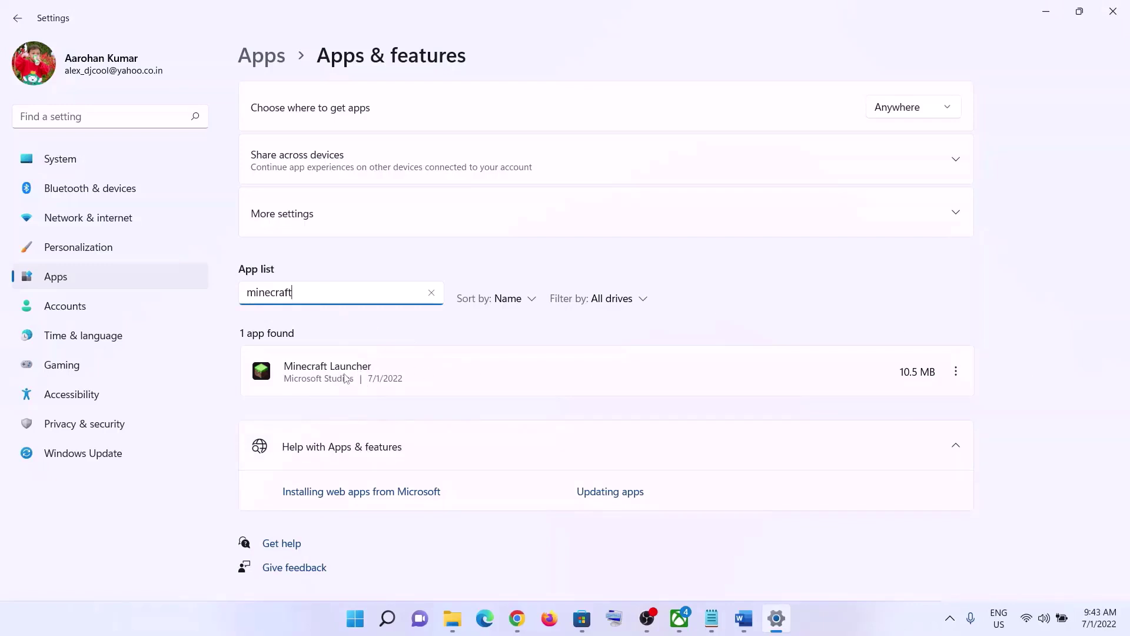
click(415, 379)
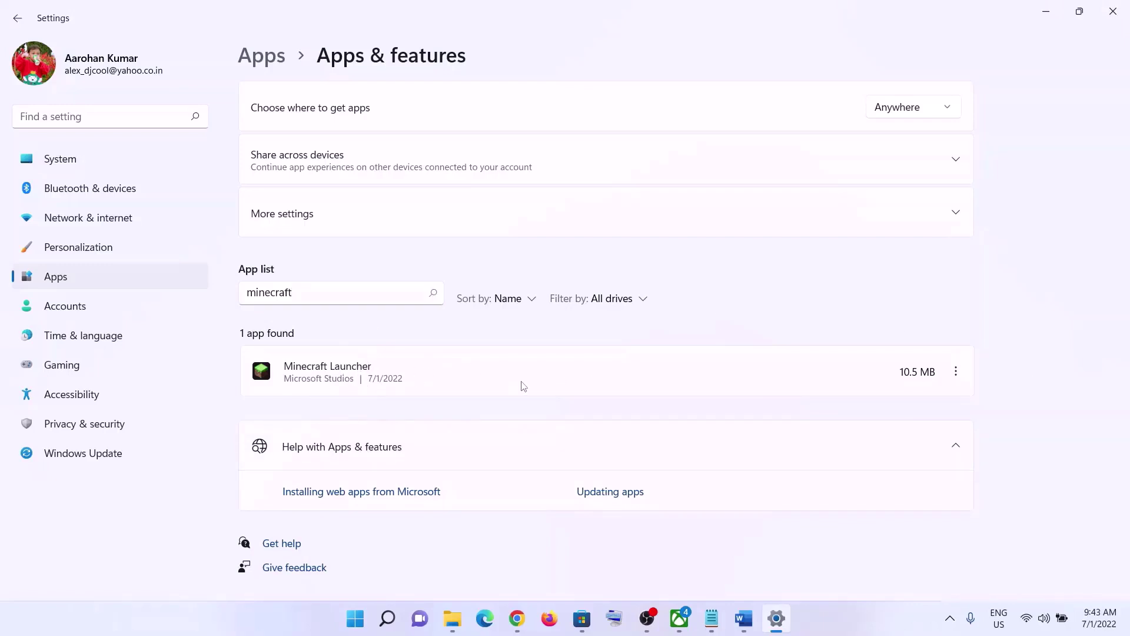
click(958, 375)
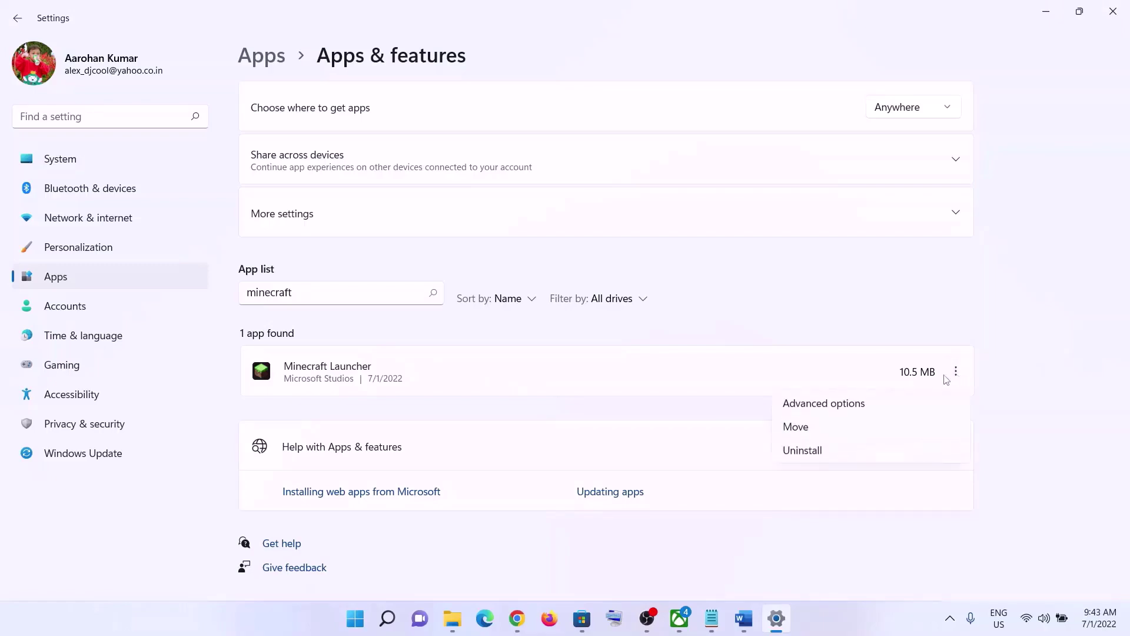
click(823, 404)
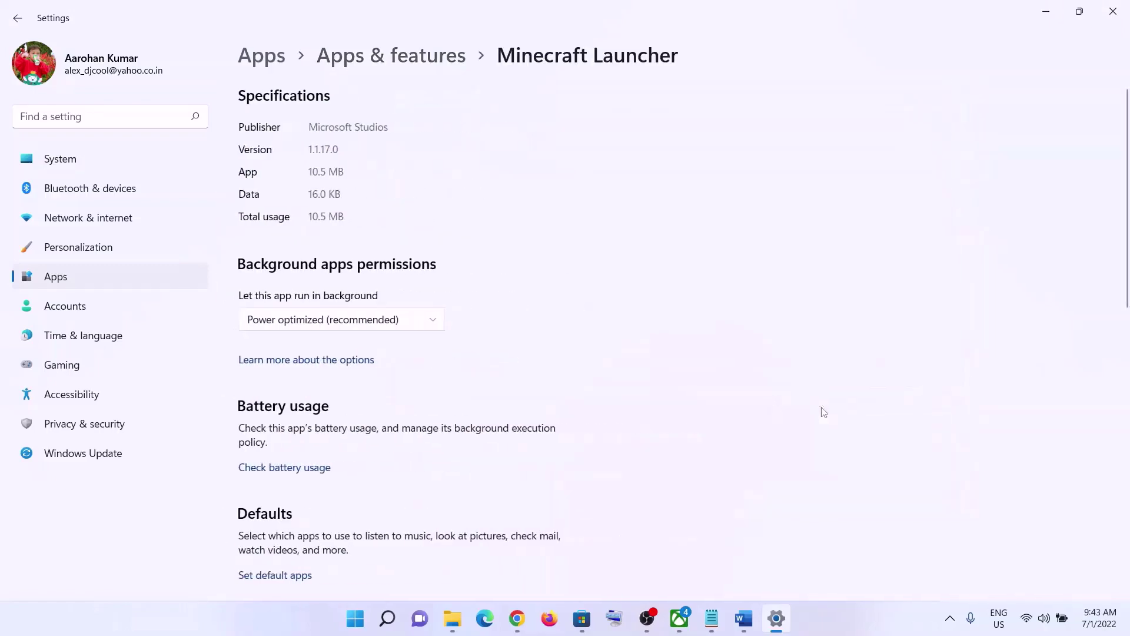
Repair Minecraft Launcher, then reset it and confirm the reset.
scroll(490, 359, down, 8)
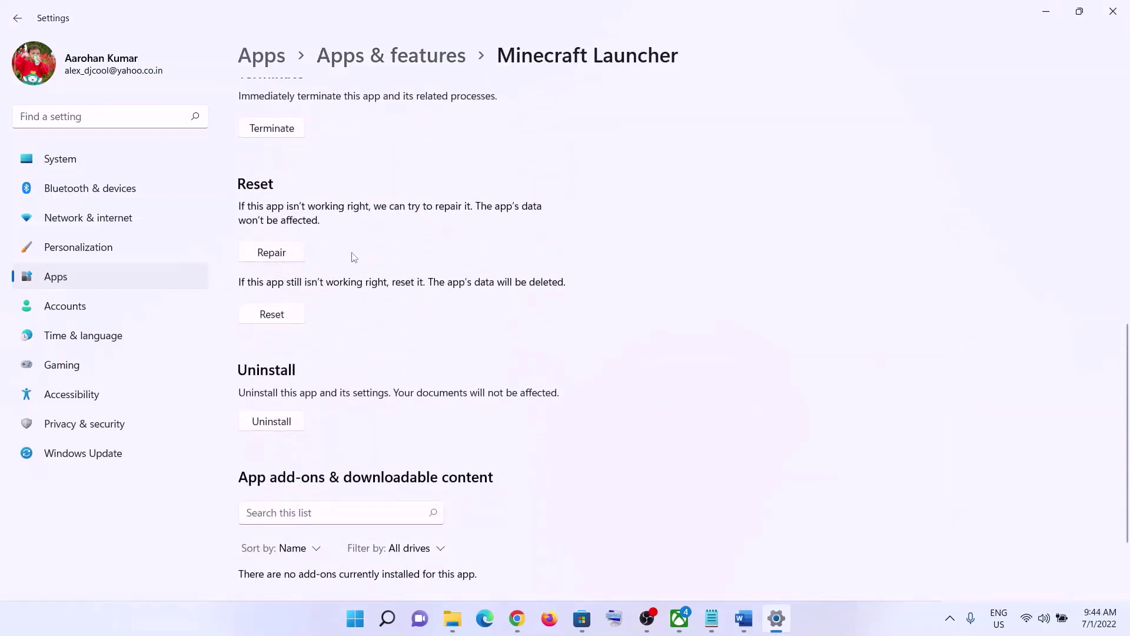
click(289, 253)
click(270, 321)
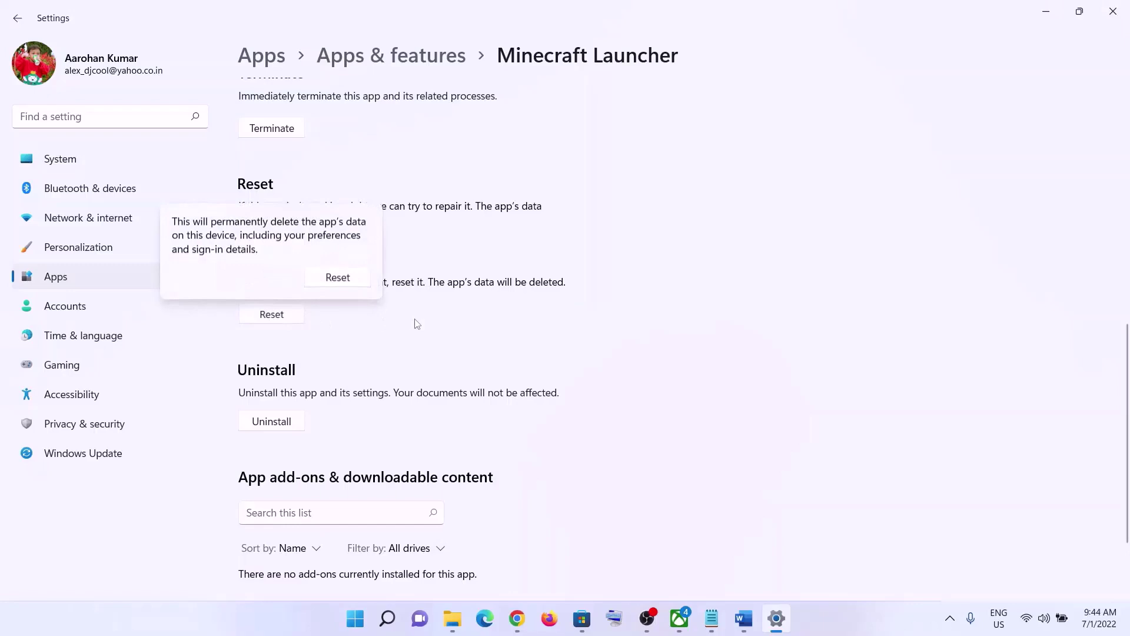
click(335, 275)
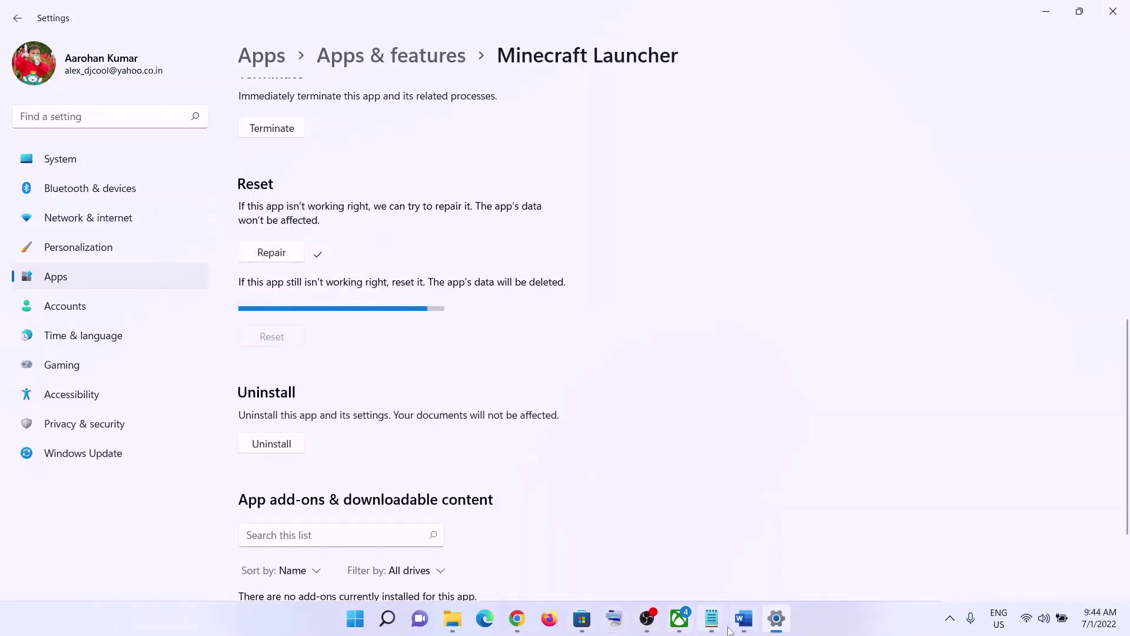
Check the Step 6 Store cache folder path in Word, then open File Explorer.
key(alt+Tab)
scroll(313, 335, down, 5)
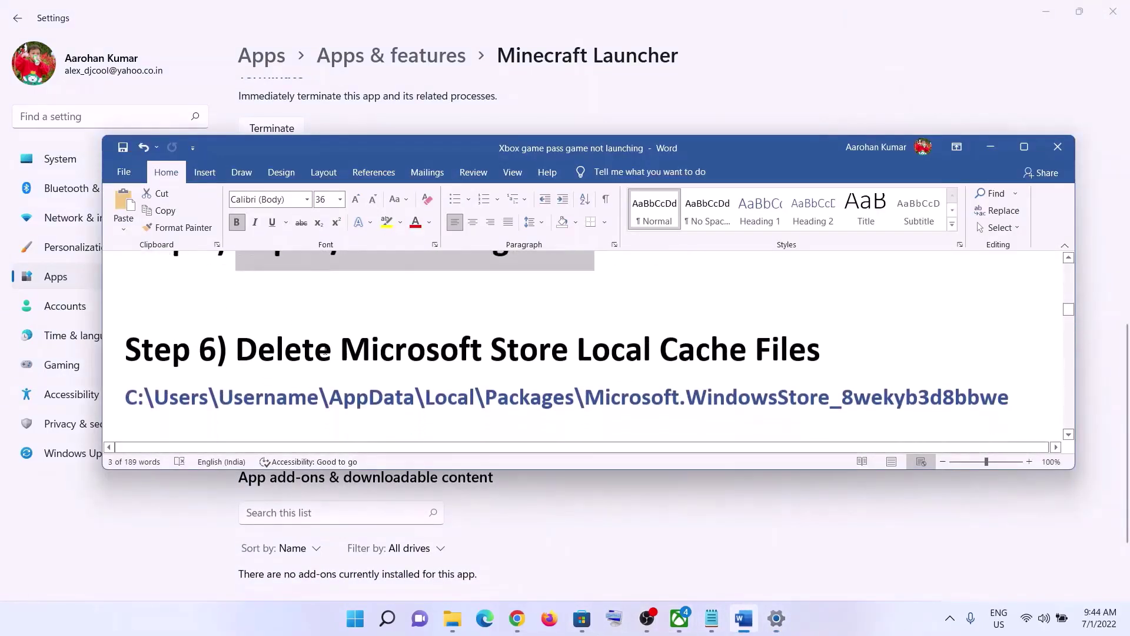
drag(492, 325, 838, 310)
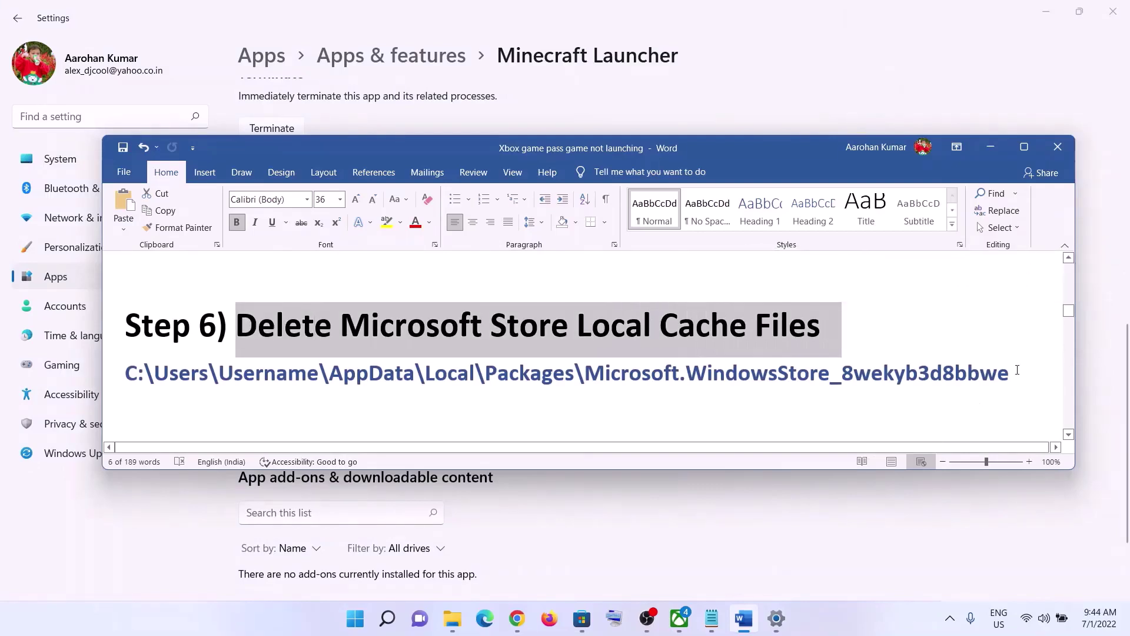
drag(1016, 371, 126, 373)
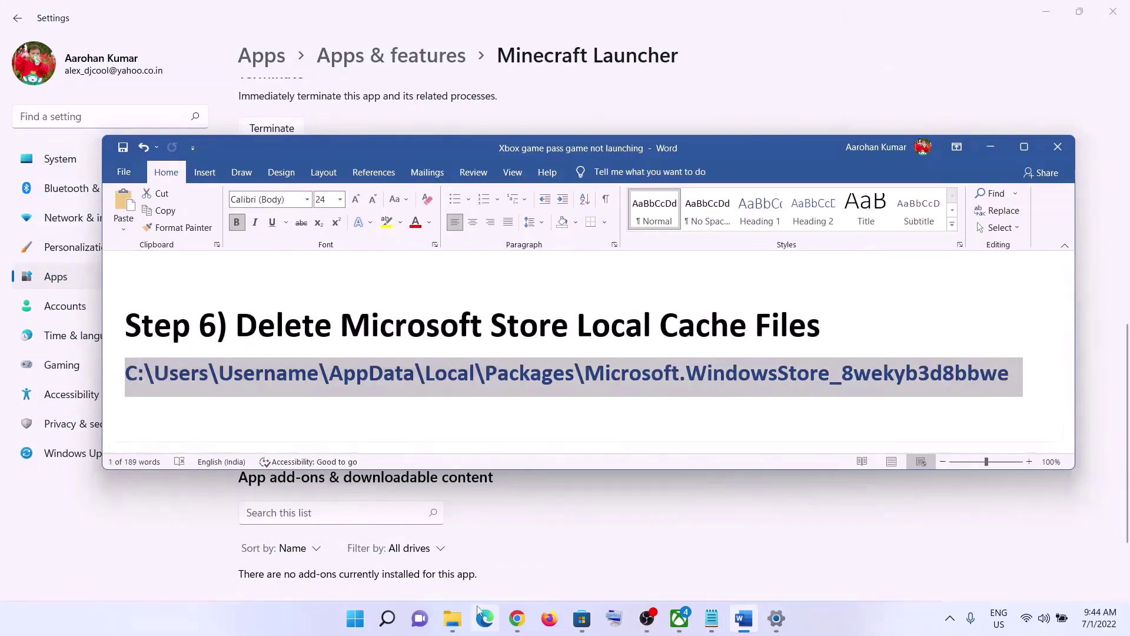
click(453, 630)
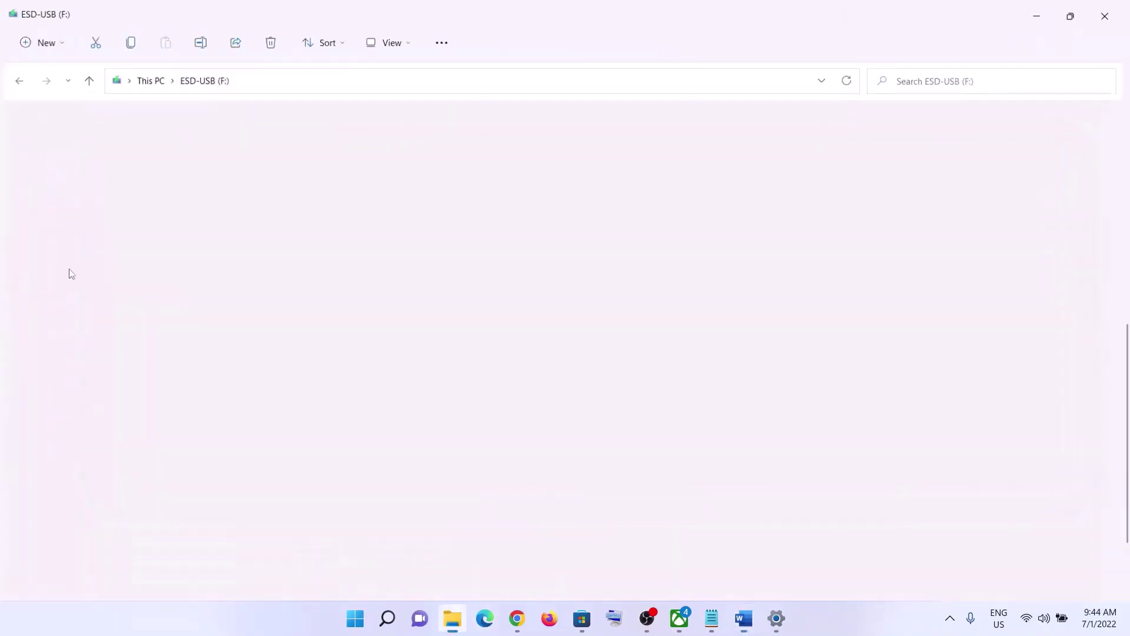
Open C:\Users\Test, turn on Hidden items, and select the AppData folder.
click(71, 271)
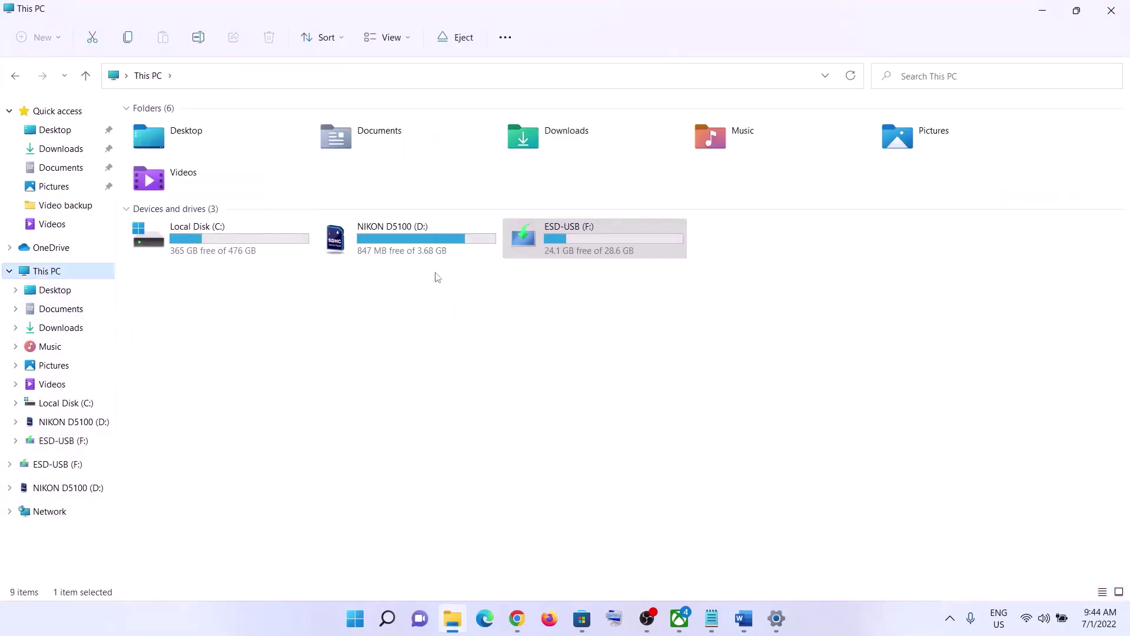
double_click(206, 244)
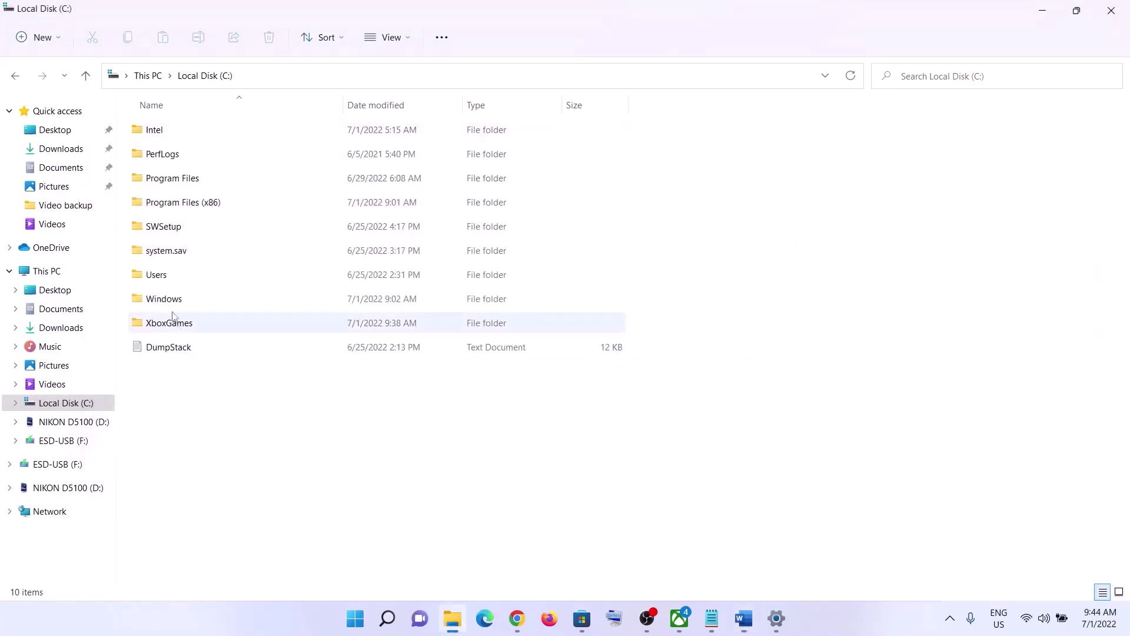
click(164, 282)
double_click(175, 281)
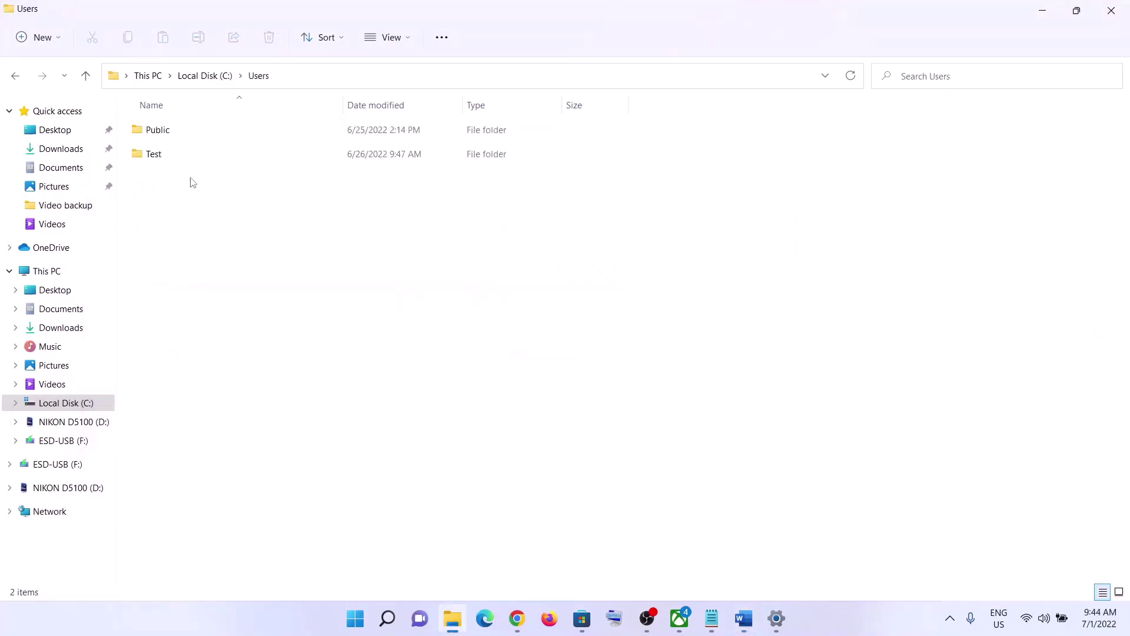
double_click(163, 158)
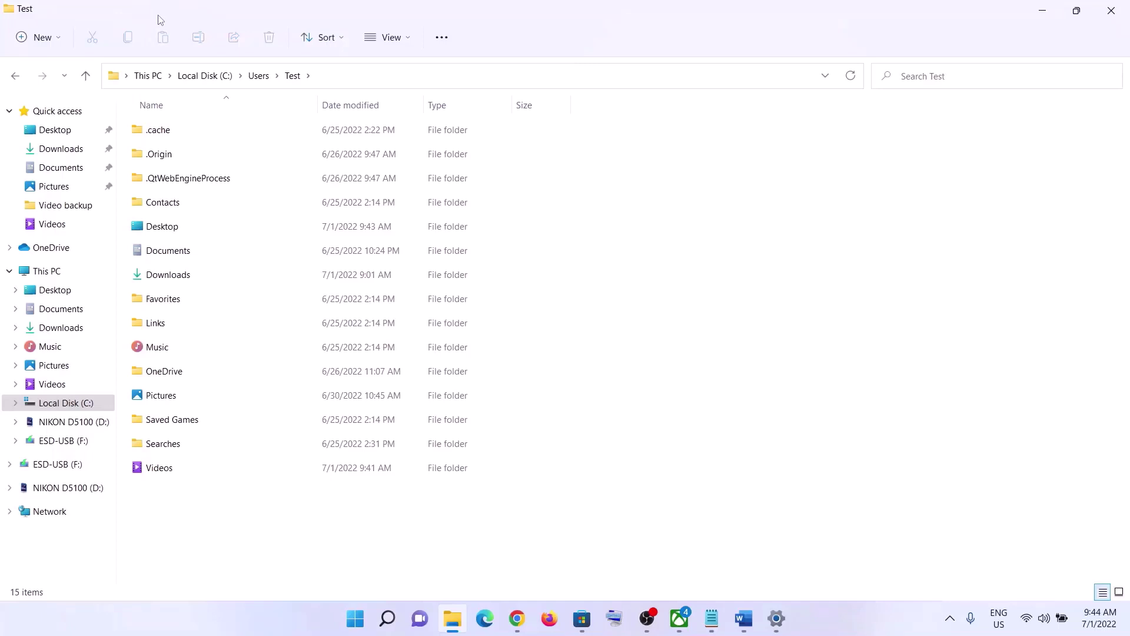
click(411, 40)
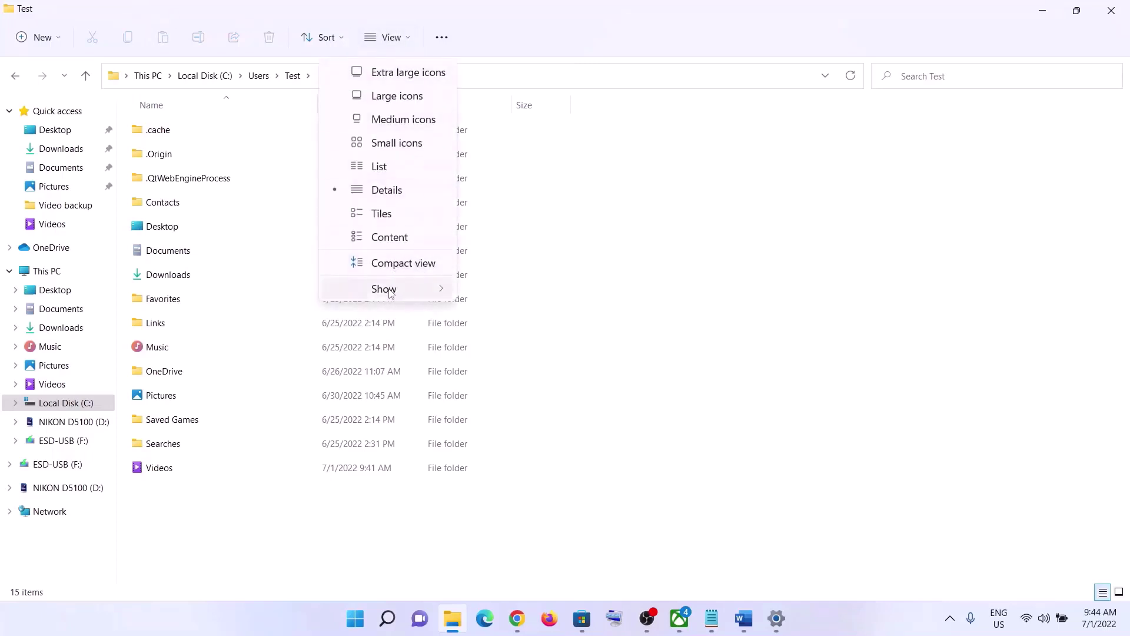
mouse_move(419, 293)
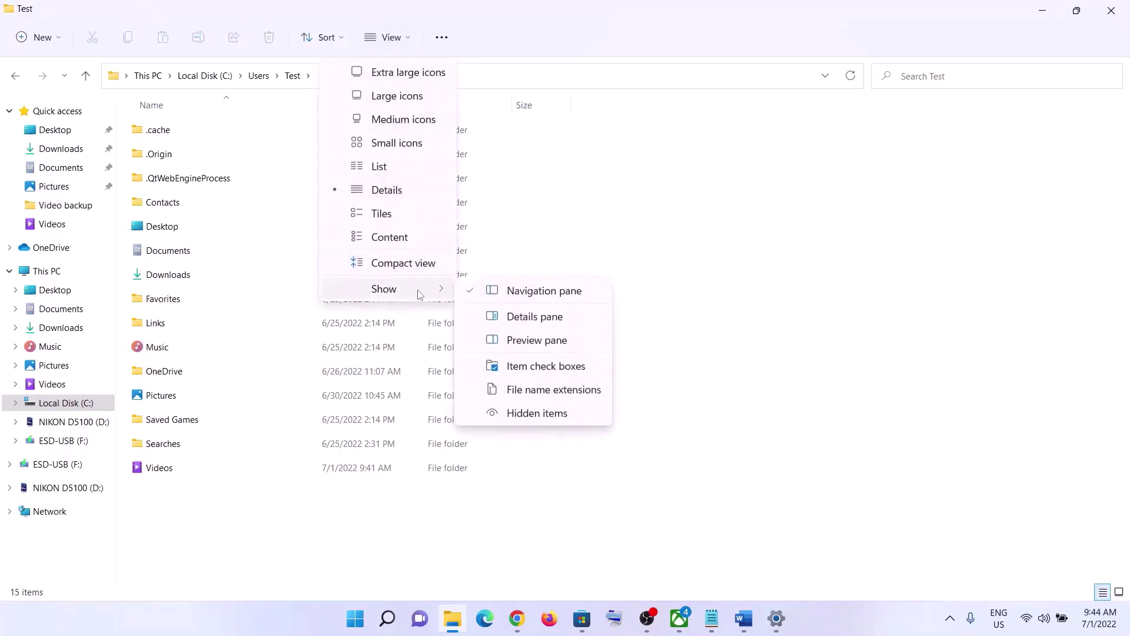
click(515, 414)
click(163, 204)
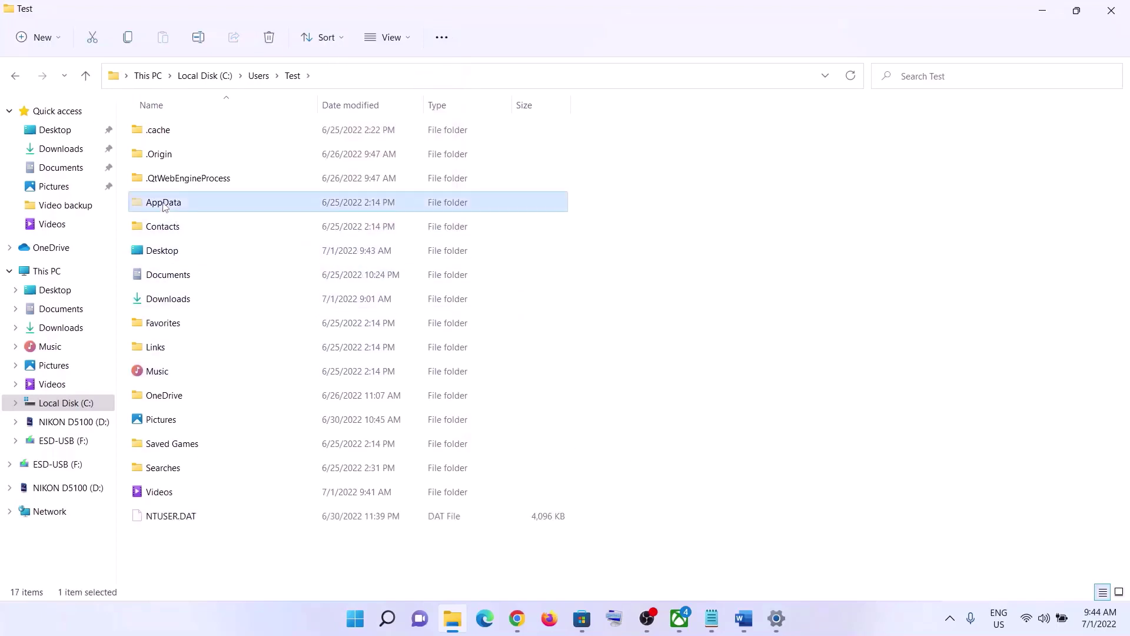
Navigate through AppData and Local into the Packages folder, checking the path in the Word notes.
double_click(164, 203)
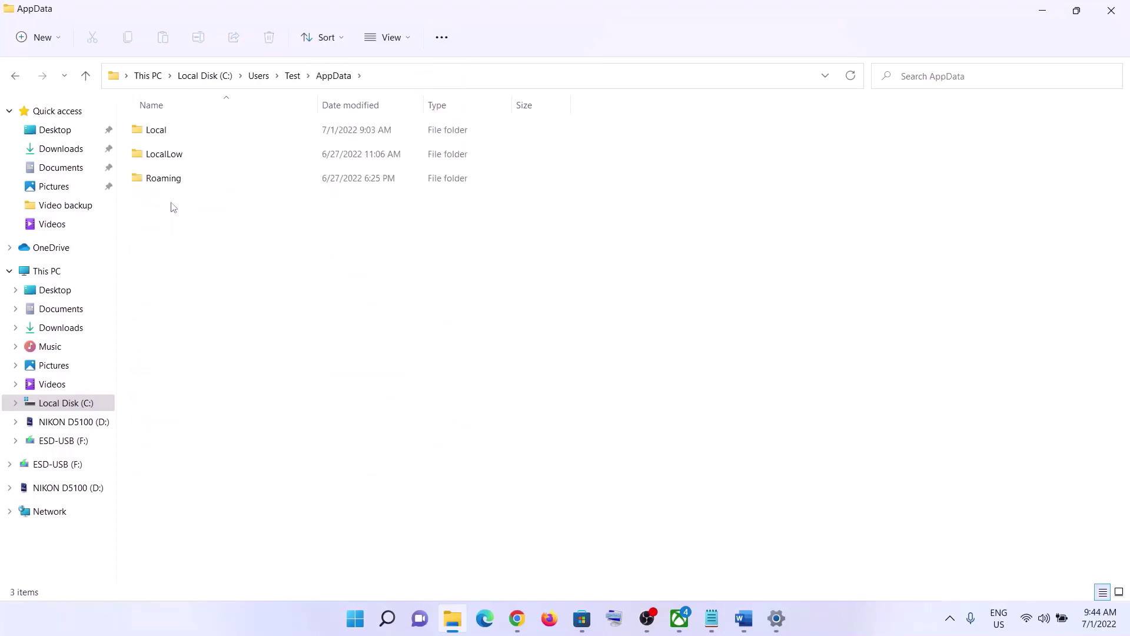
key(alt+Tab)
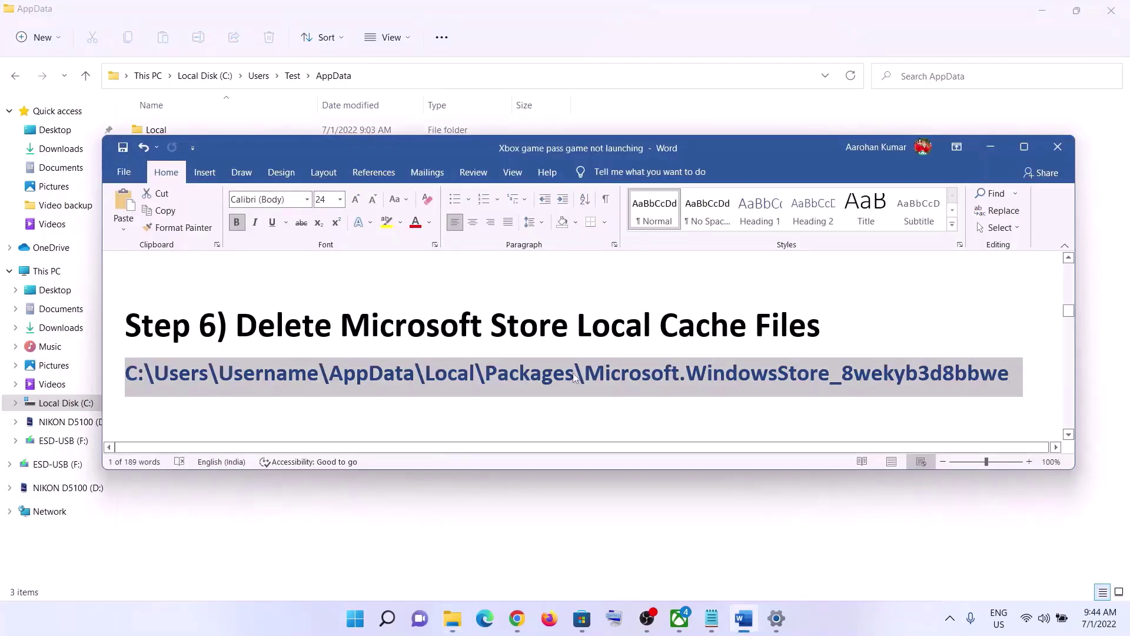
key(alt+Tab)
double_click(158, 129)
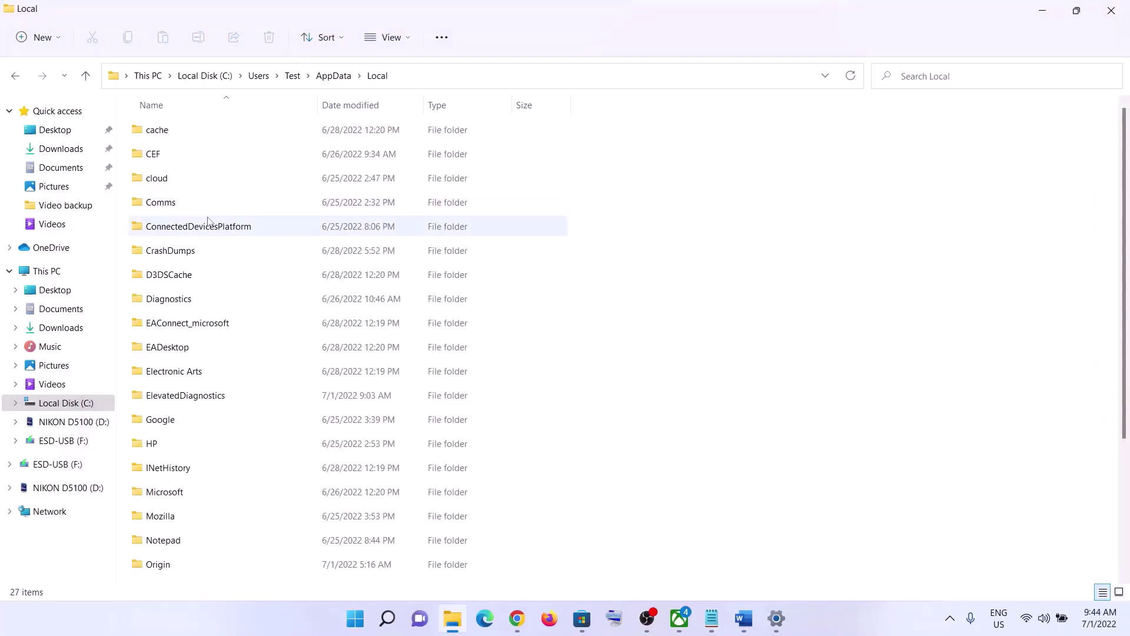
click(200, 223)
key(p)
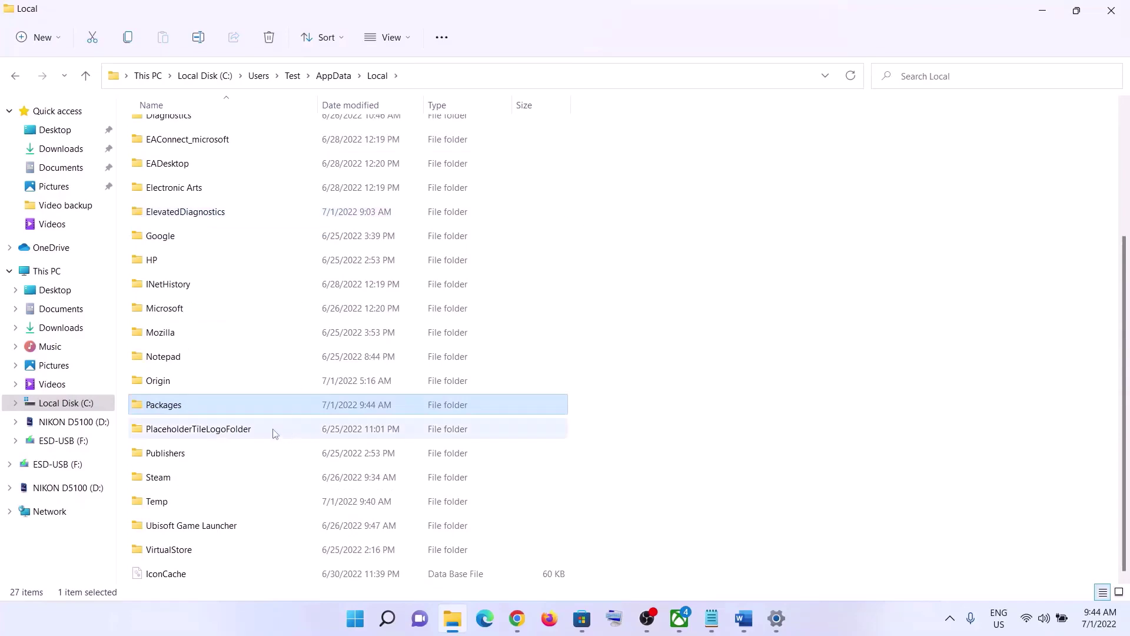
double_click(202, 405)
Find and open the Microsoft.WindowsStore_8wekyb3d8bbwe folder in Packages, confirming against the notes.
key(alt+Tab)
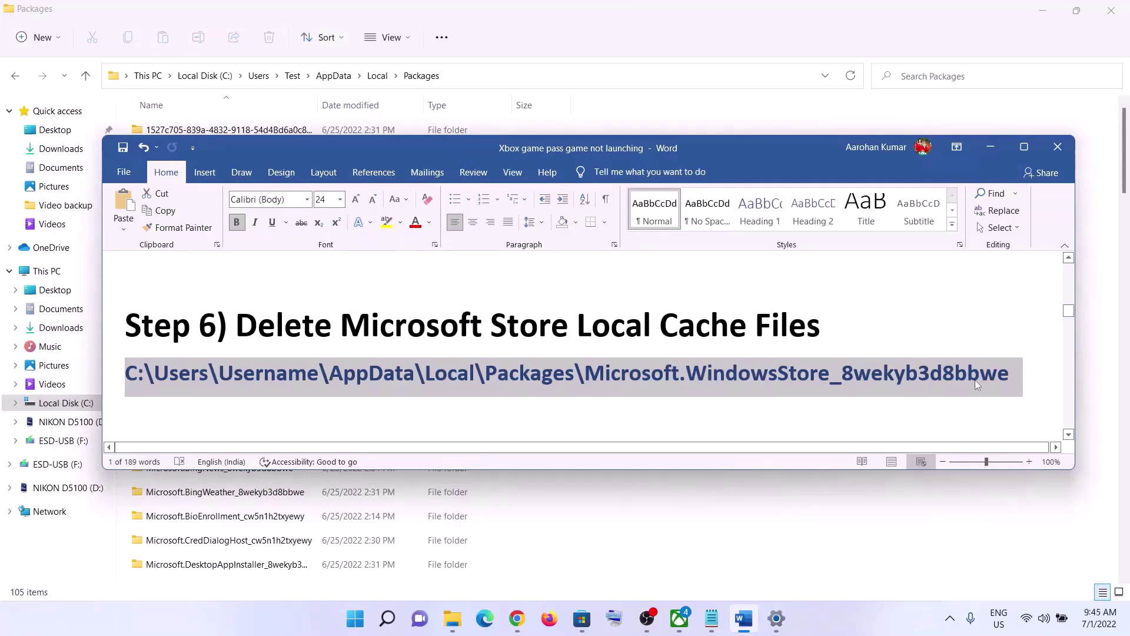
drag(642, 379, 1008, 378)
key(alt+Tab)
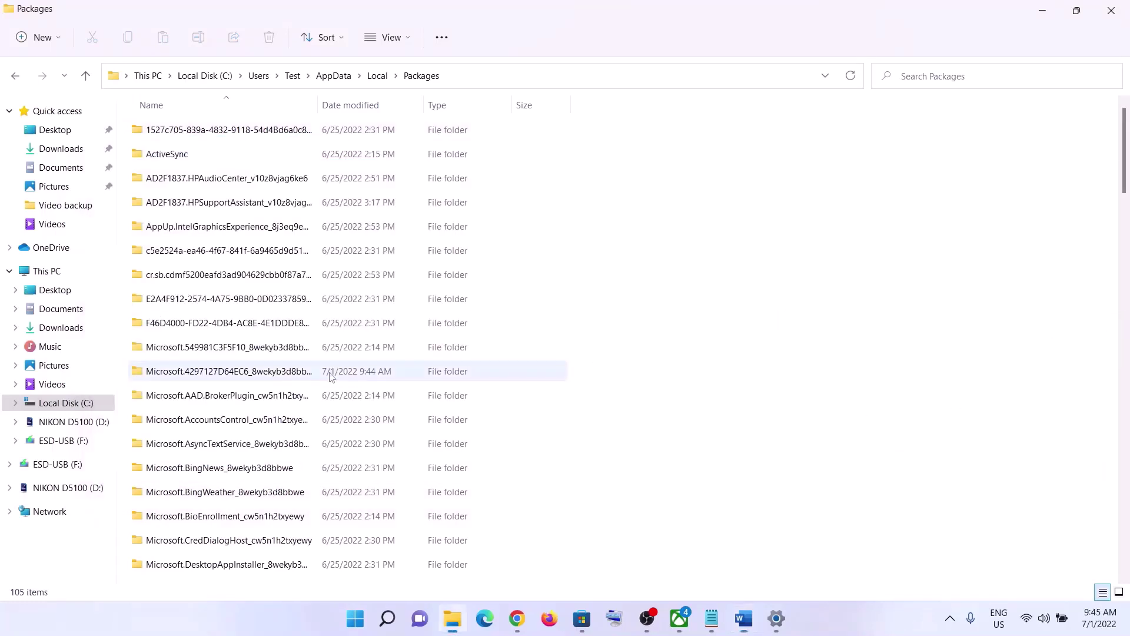
scroll(330, 412, down, 6)
scroll(329, 416, down, 12)
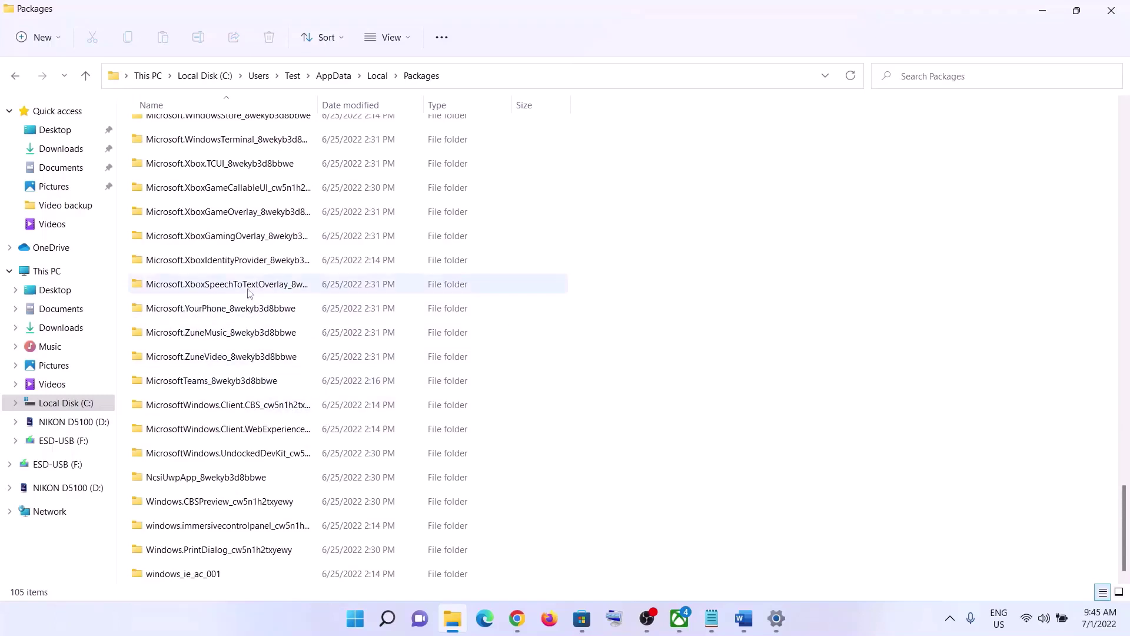
scroll(256, 248, up, 2)
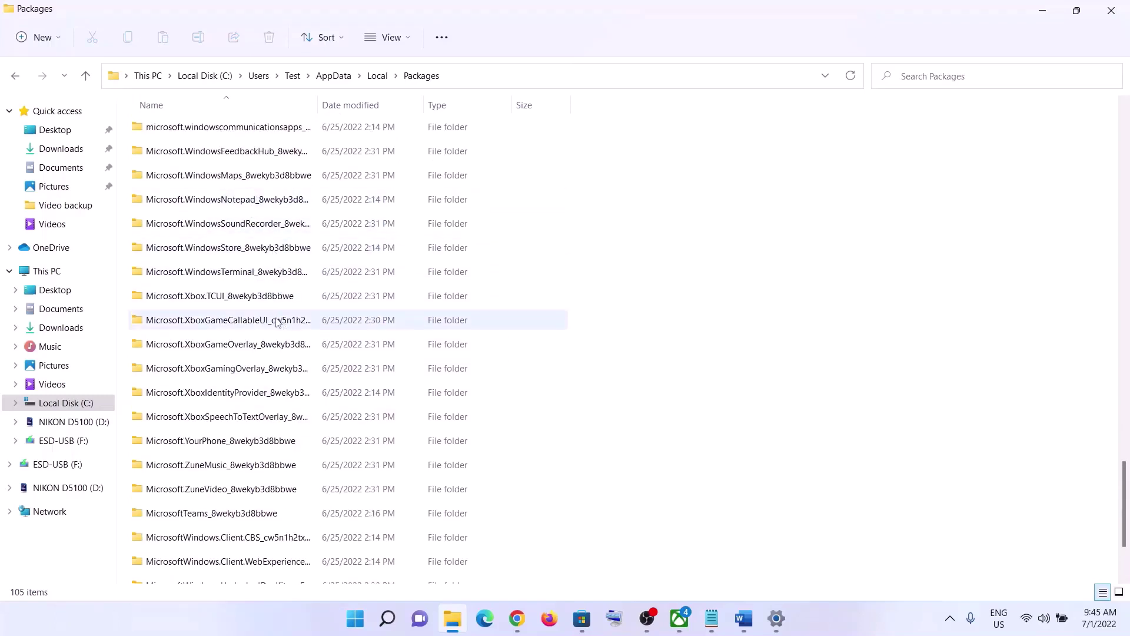
scroll(230, 315, up, 1)
click(206, 323)
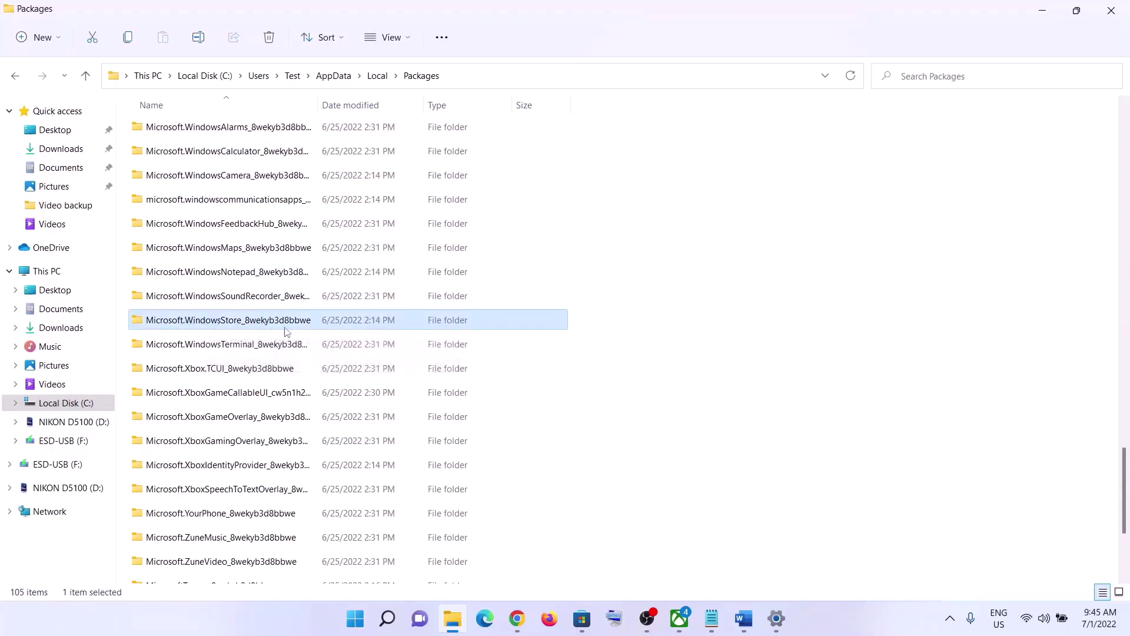
double_click(240, 324)
key(alt+Tab)
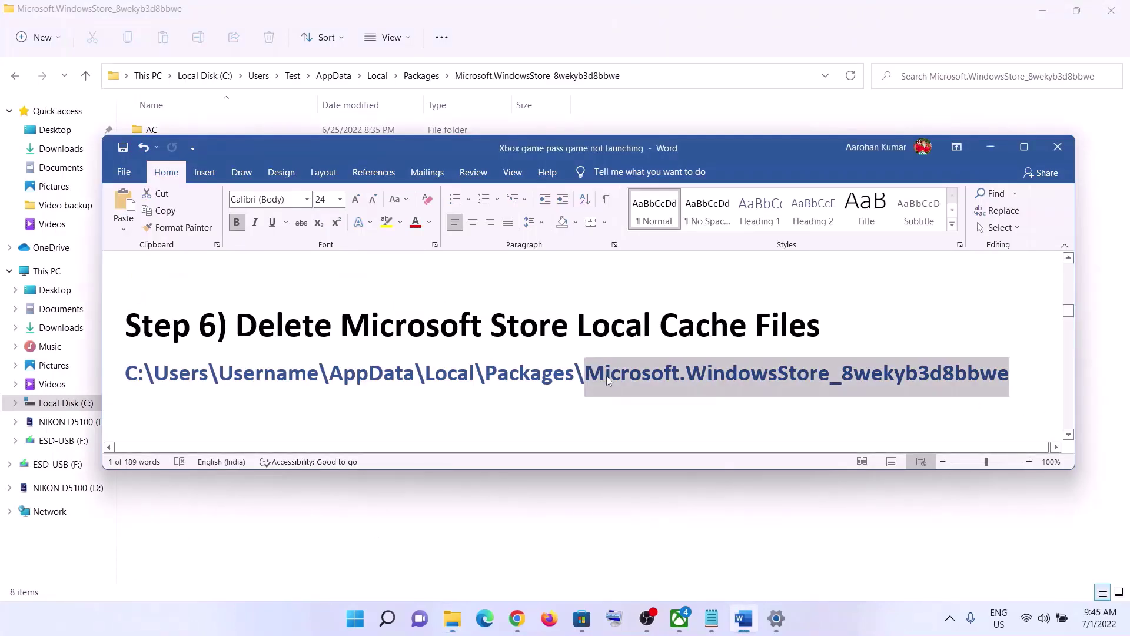
key(alt+Tab)
Delete the LocalCache folder via its context menu.
click(232, 178)
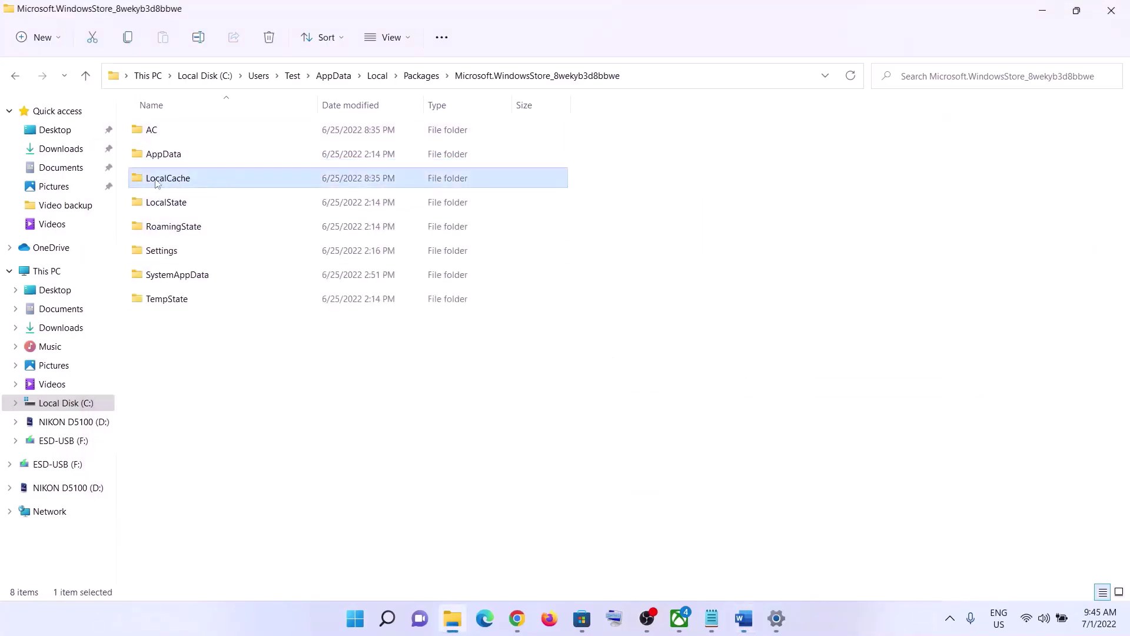
right_click(177, 186)
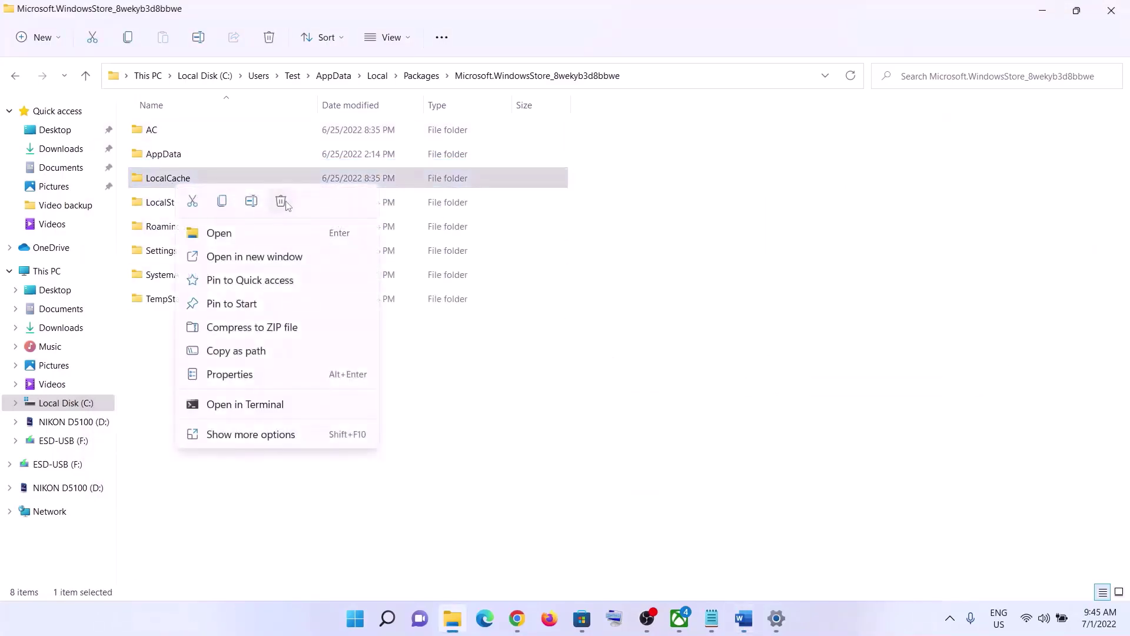
click(282, 202)
Dismiss the Start menu power options and return to the Word notes at Step 7.
click(355, 619)
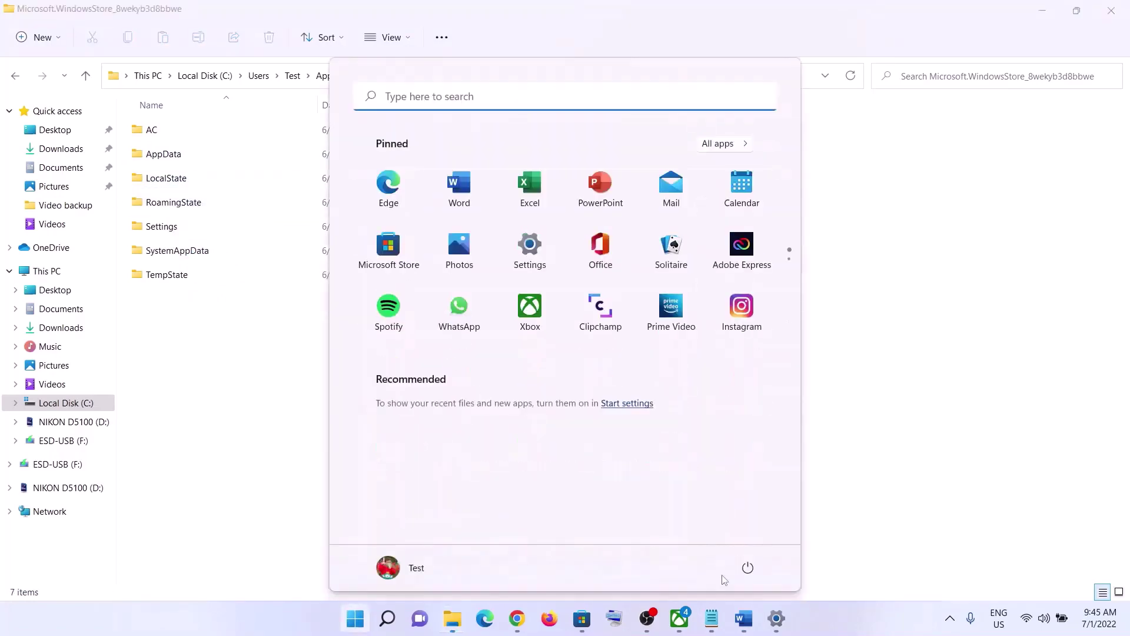
click(748, 568)
click(937, 489)
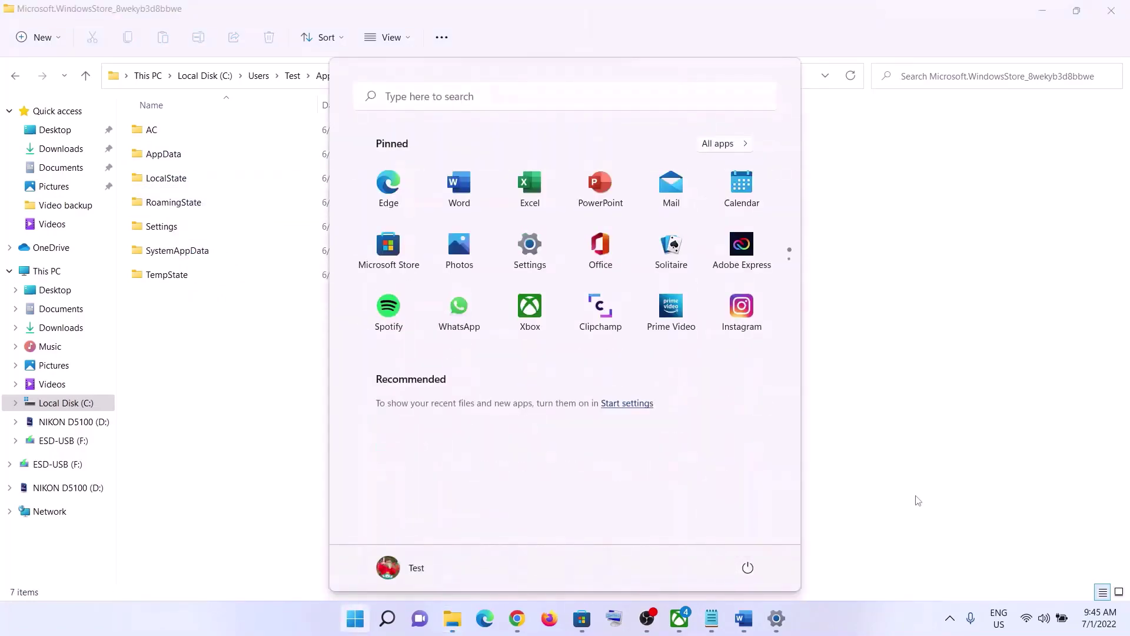
click(913, 496)
click(744, 618)
scroll(405, 371, down, 3)
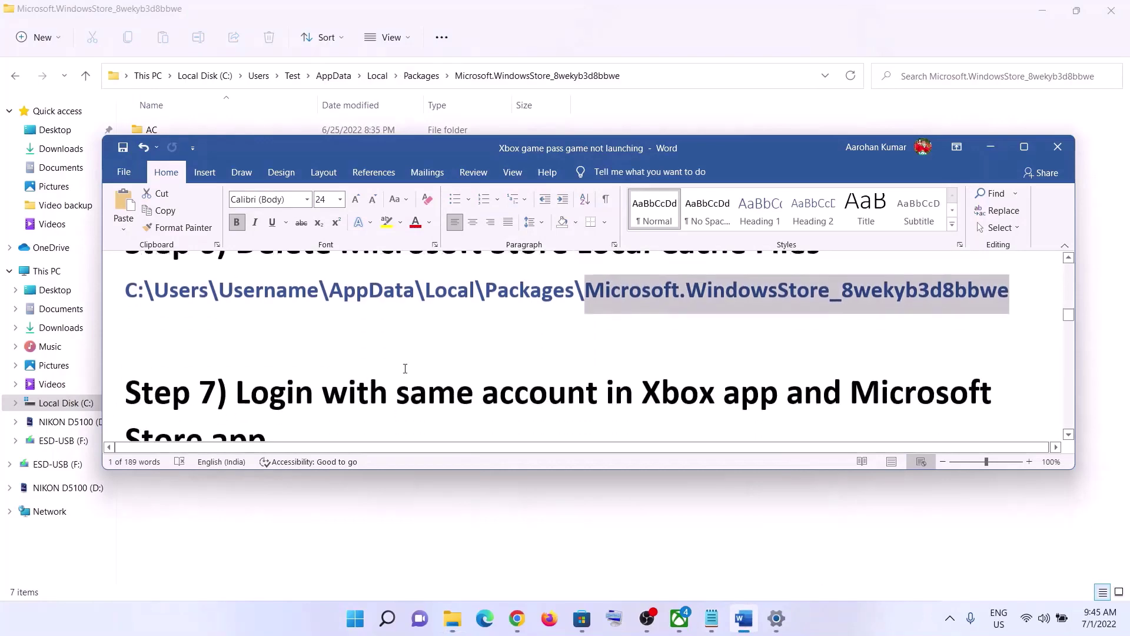
scroll(407, 371, down, 1)
Sign out of Microsoft Store, then sign back in with the first listed account and enter the PIN.
drag(259, 302, 772, 348)
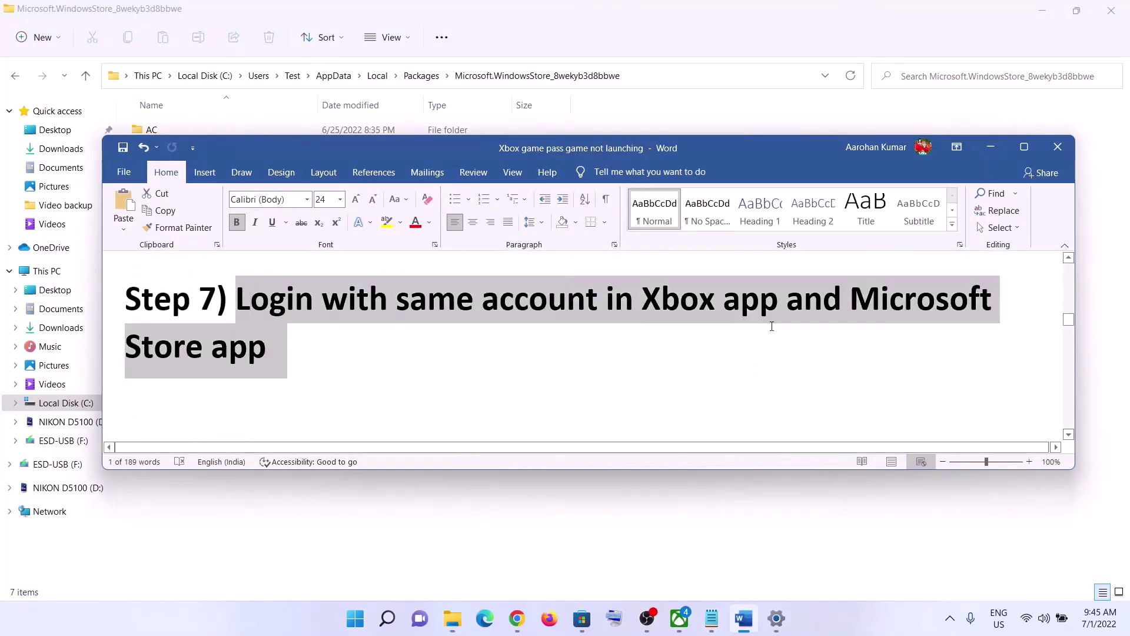
click(325, 370)
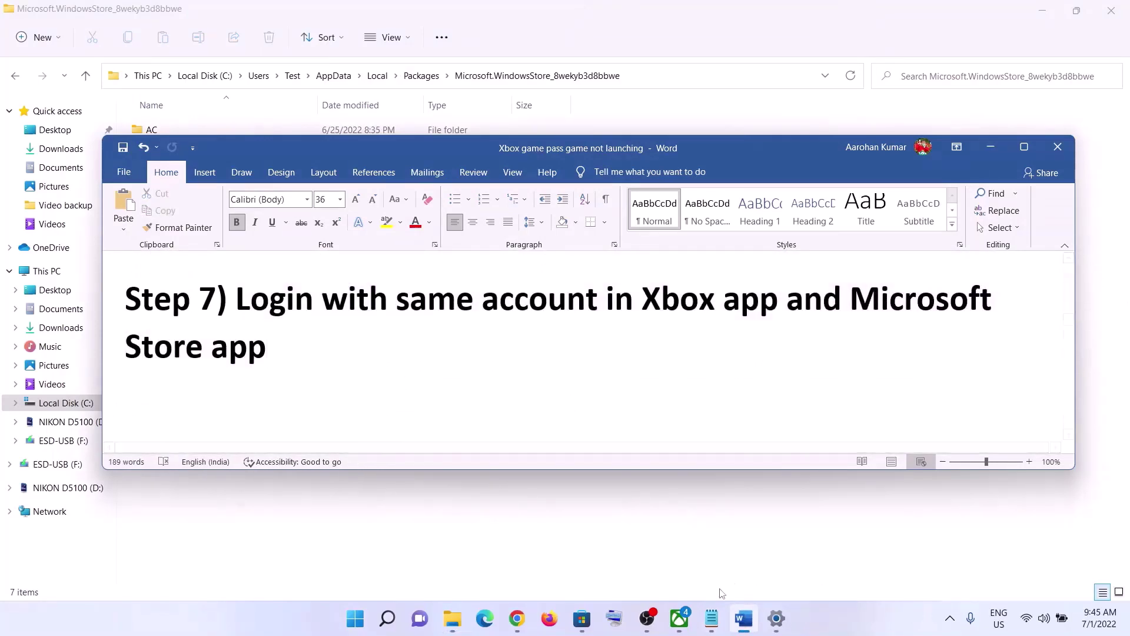
click(581, 618)
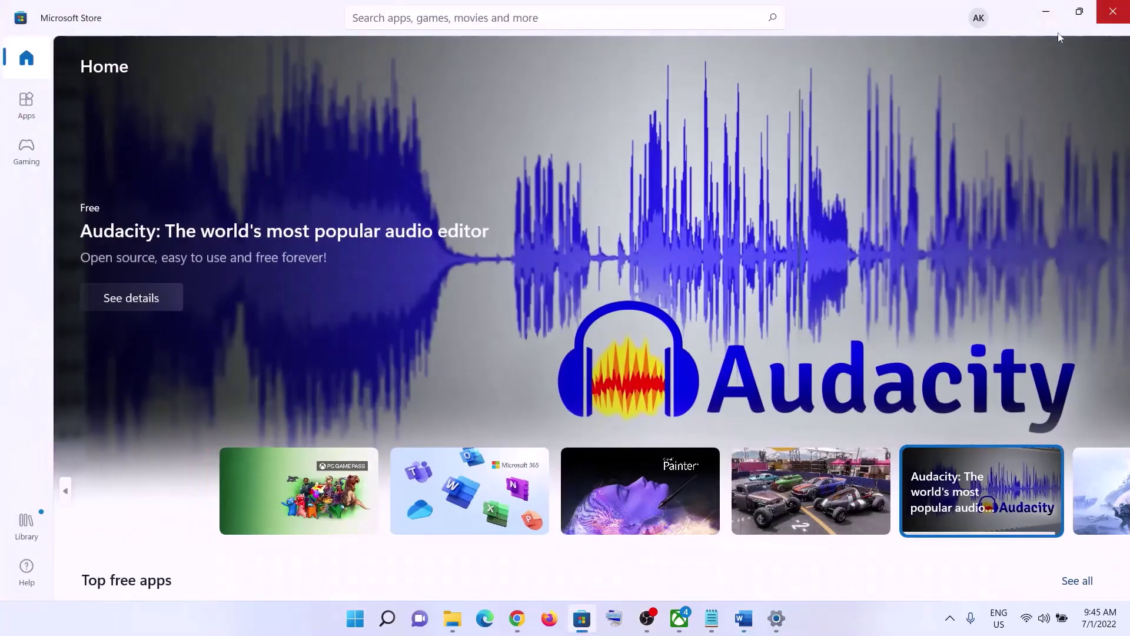
click(979, 20)
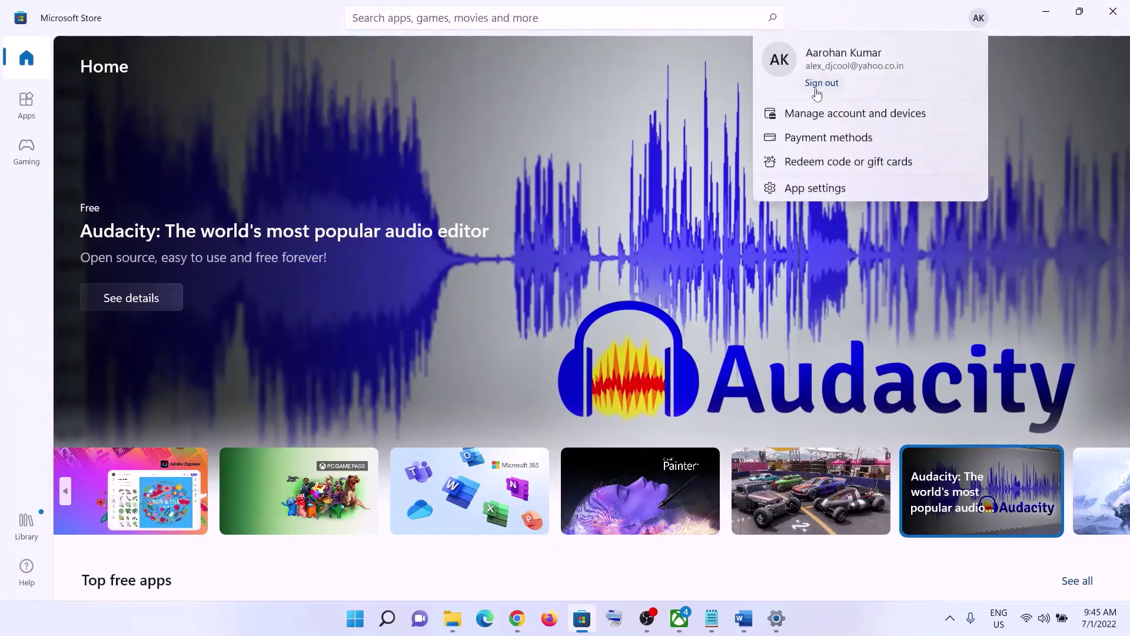
click(815, 87)
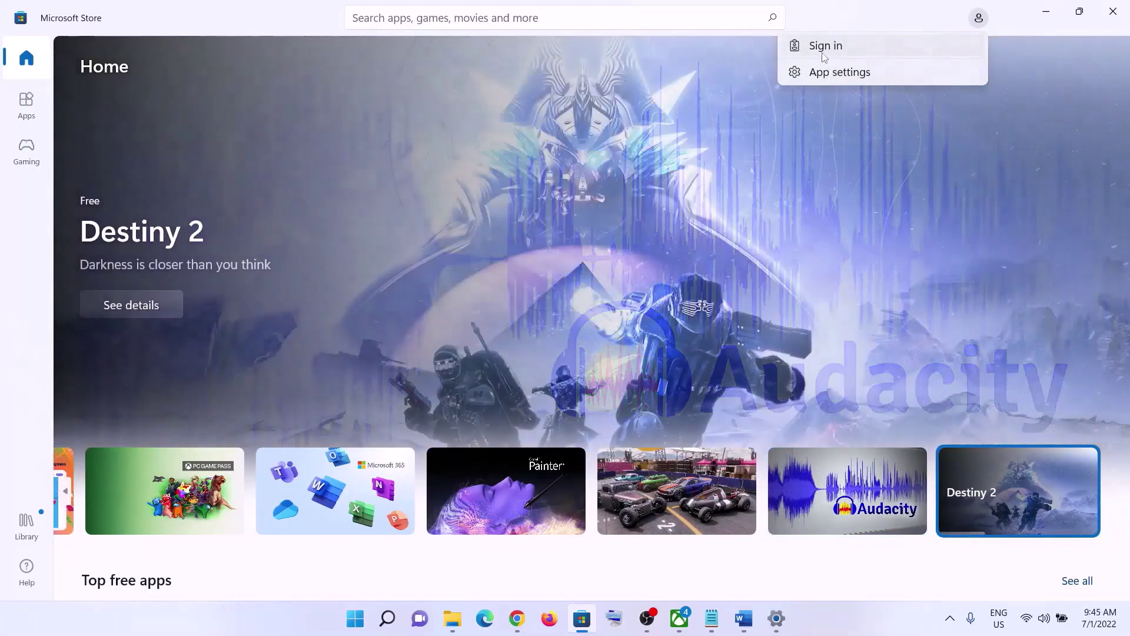
click(826, 46)
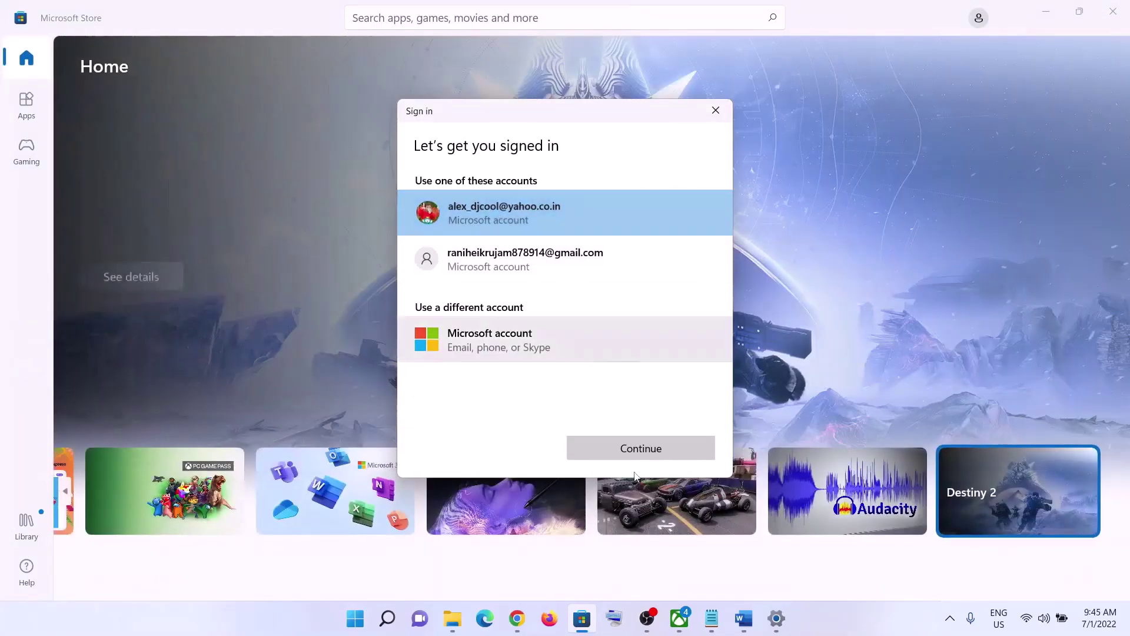
click(637, 454)
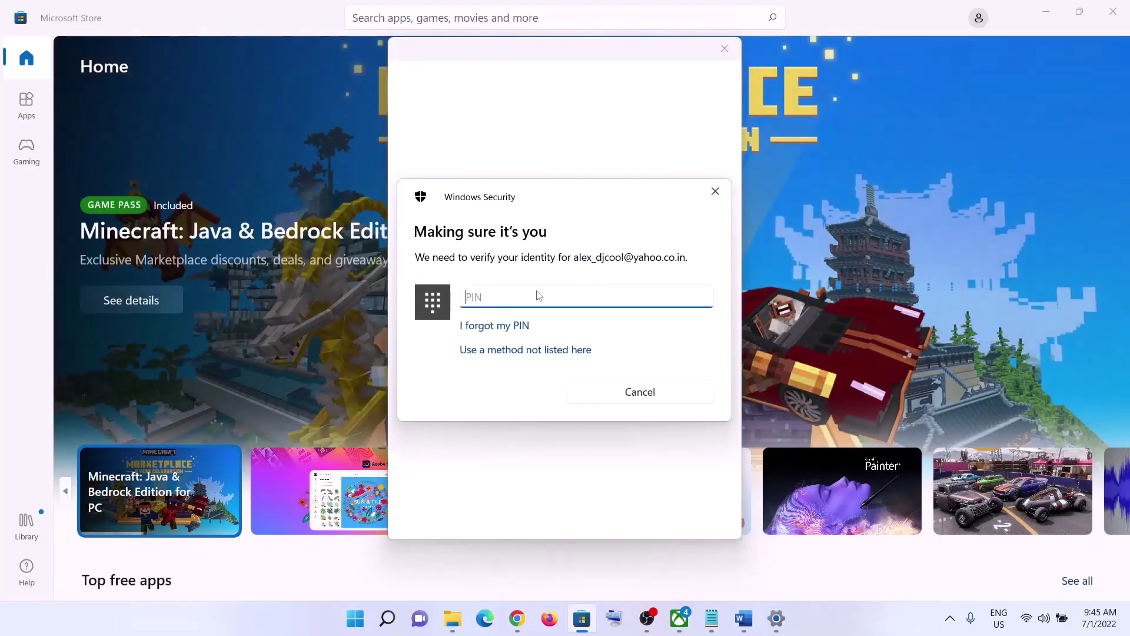
text(1111)
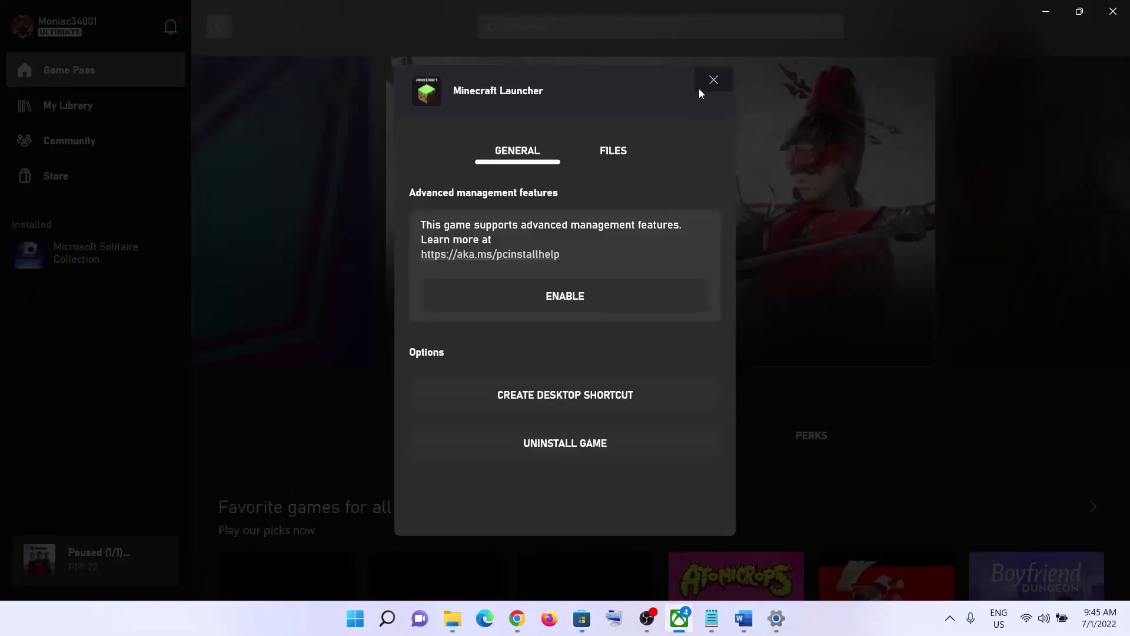
Close the Minecraft Launcher dialog, sign out of the Xbox app, and sign back in through LET'S PLAY.
click(713, 81)
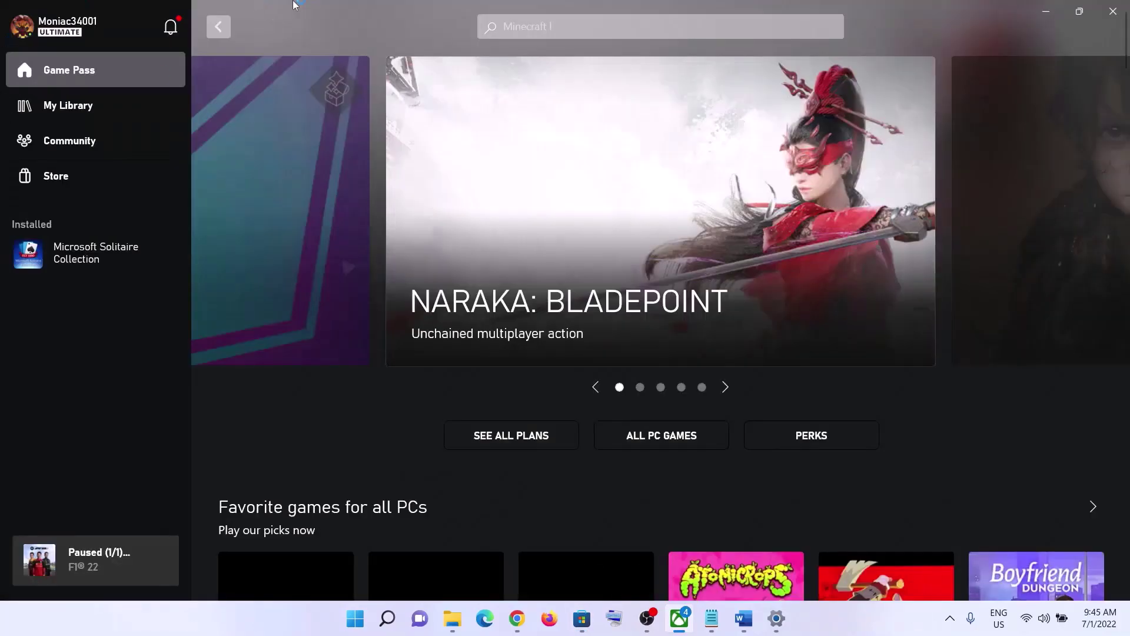
click(61, 34)
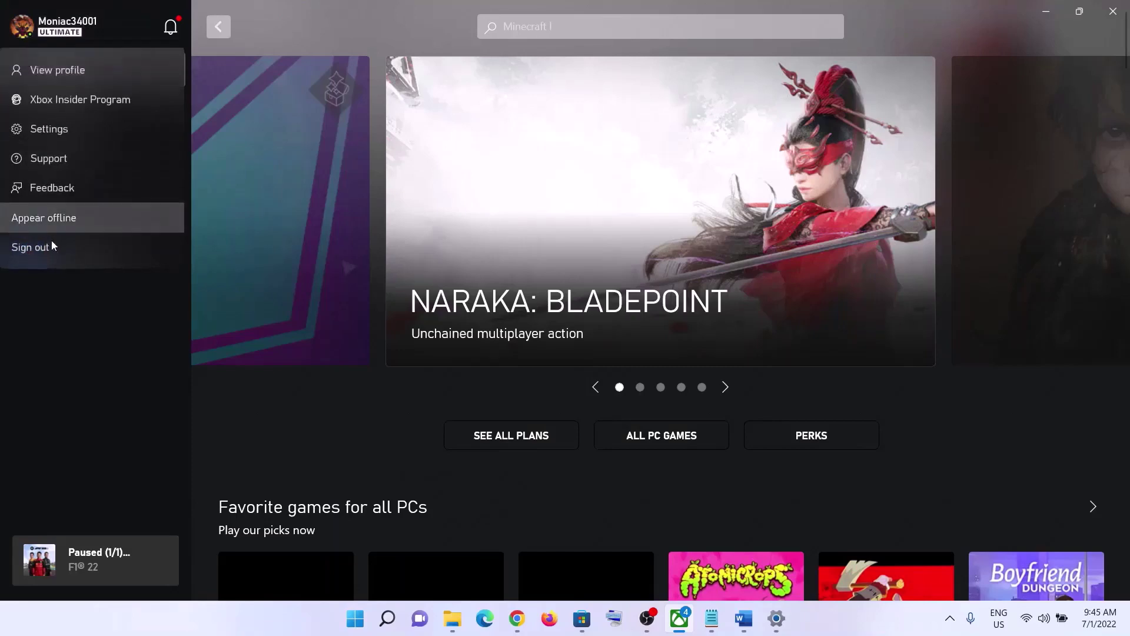
click(77, 34)
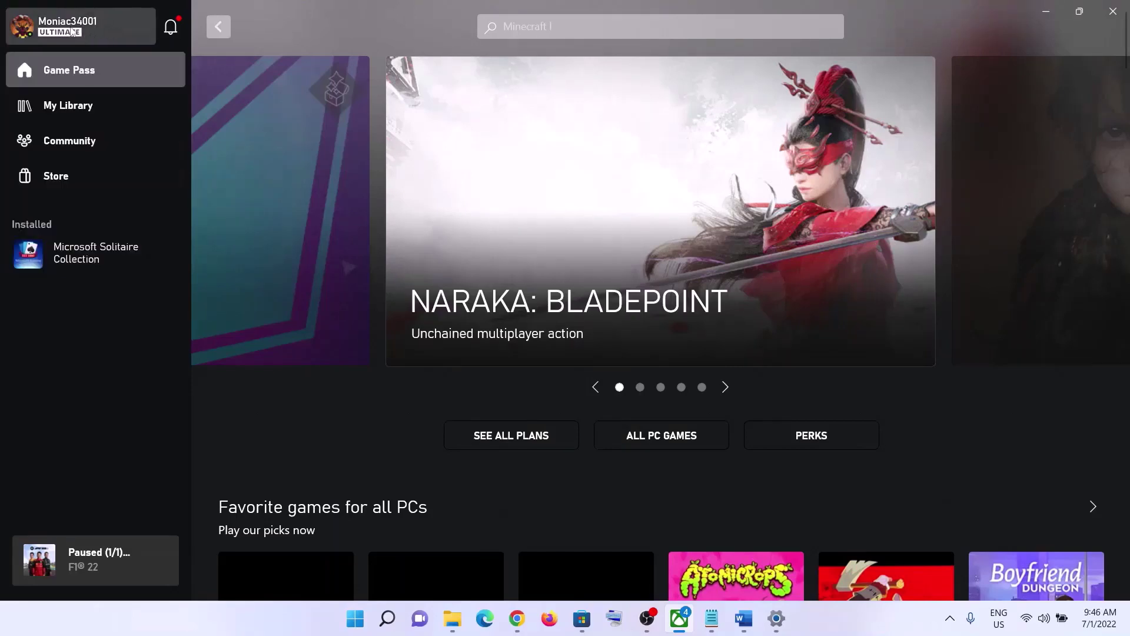
click(71, 32)
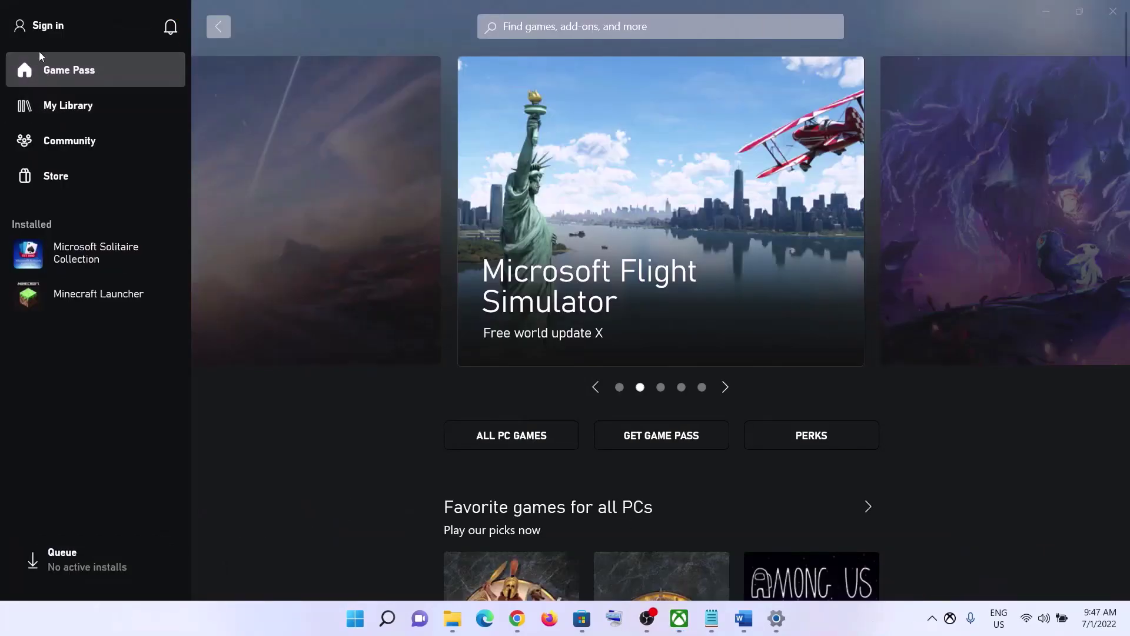
click(47, 30)
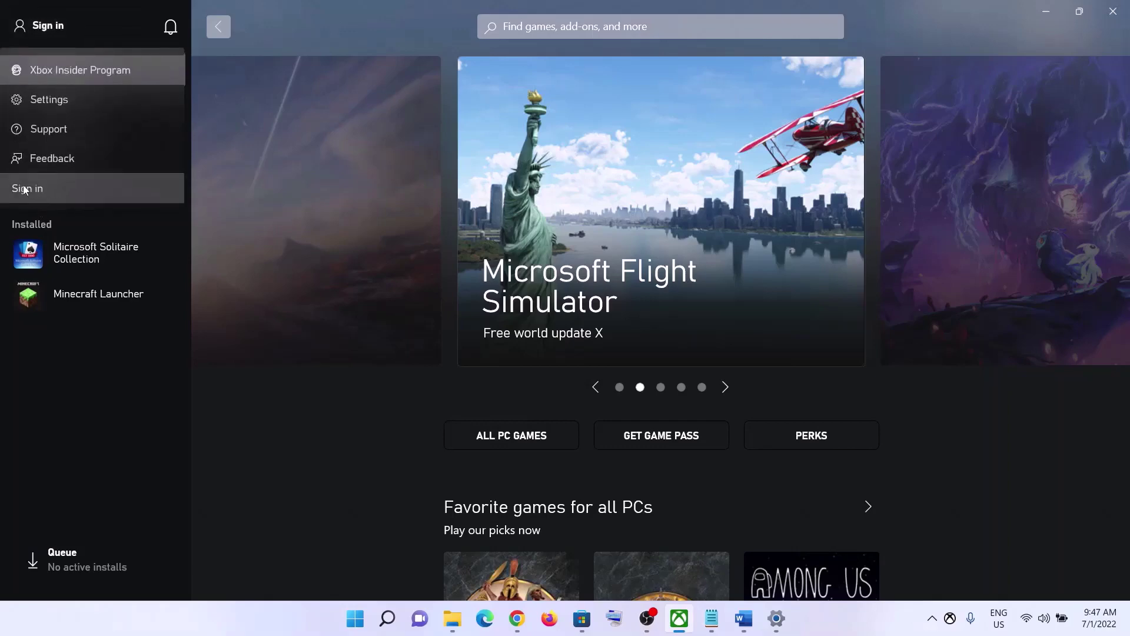
click(24, 188)
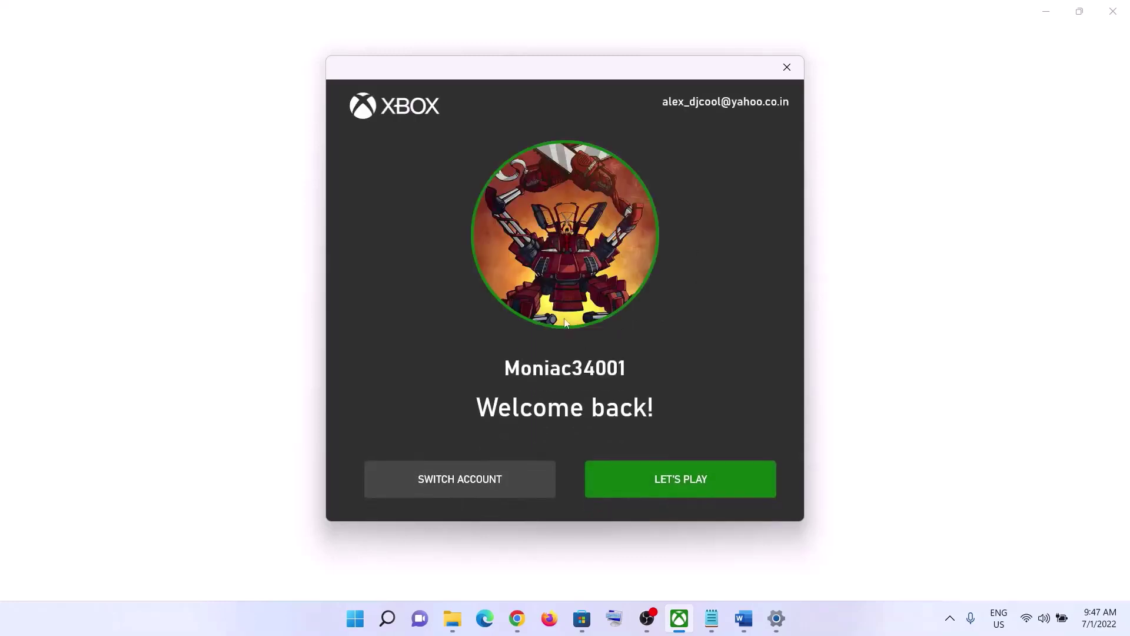
click(676, 479)
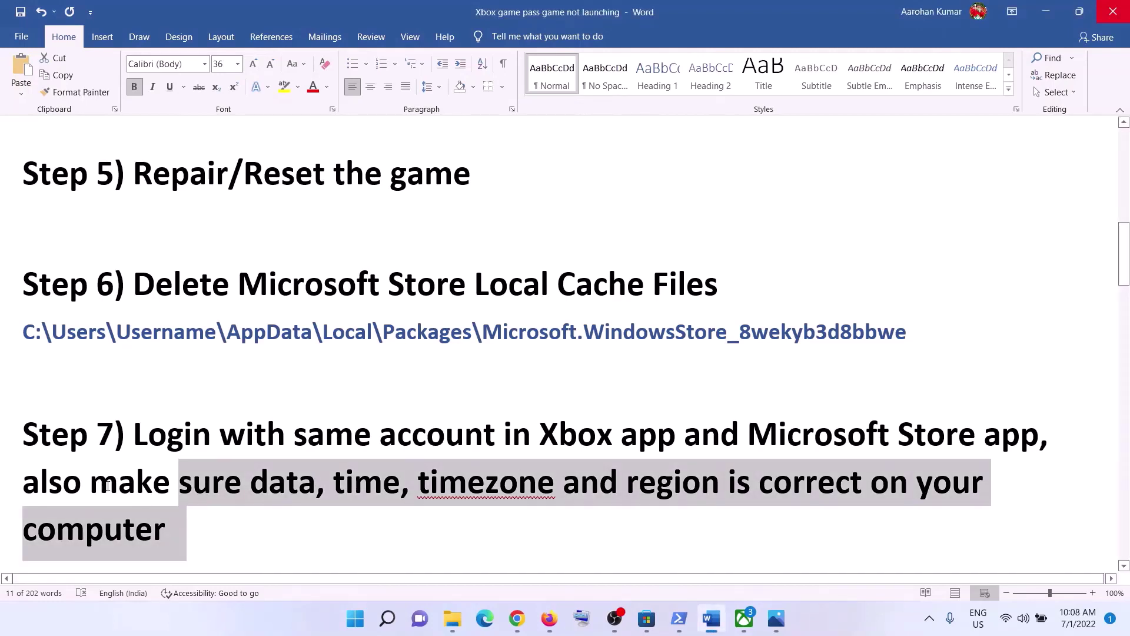
Open date and time settings from the taskbar clock and sync the clock with time.windows.com.
drag(108, 486, 780, 508)
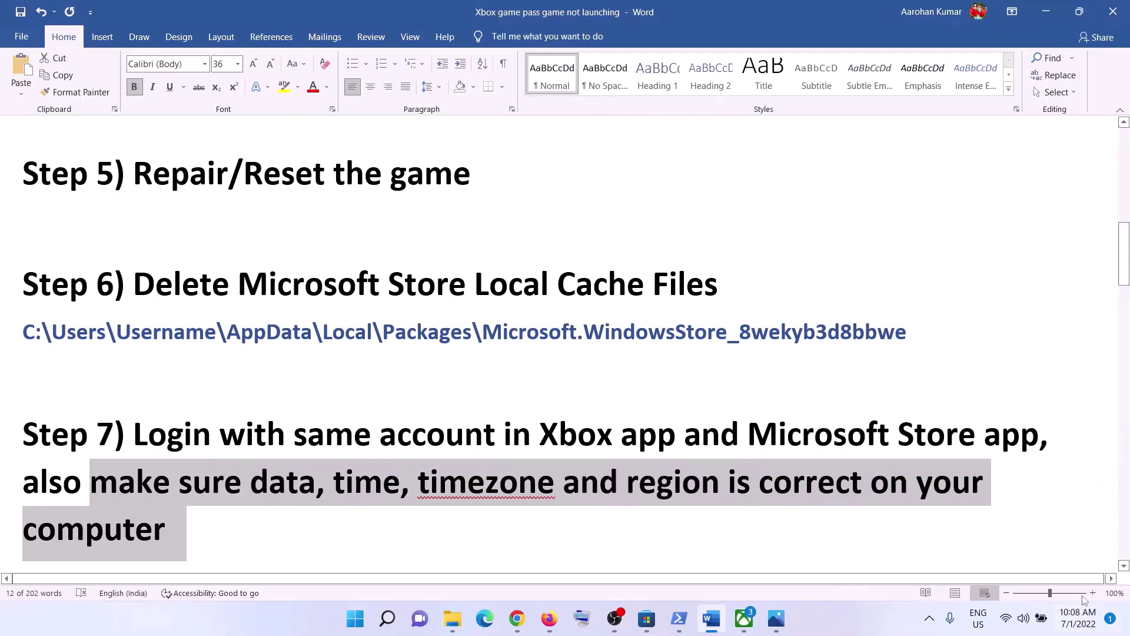
right_click(1081, 624)
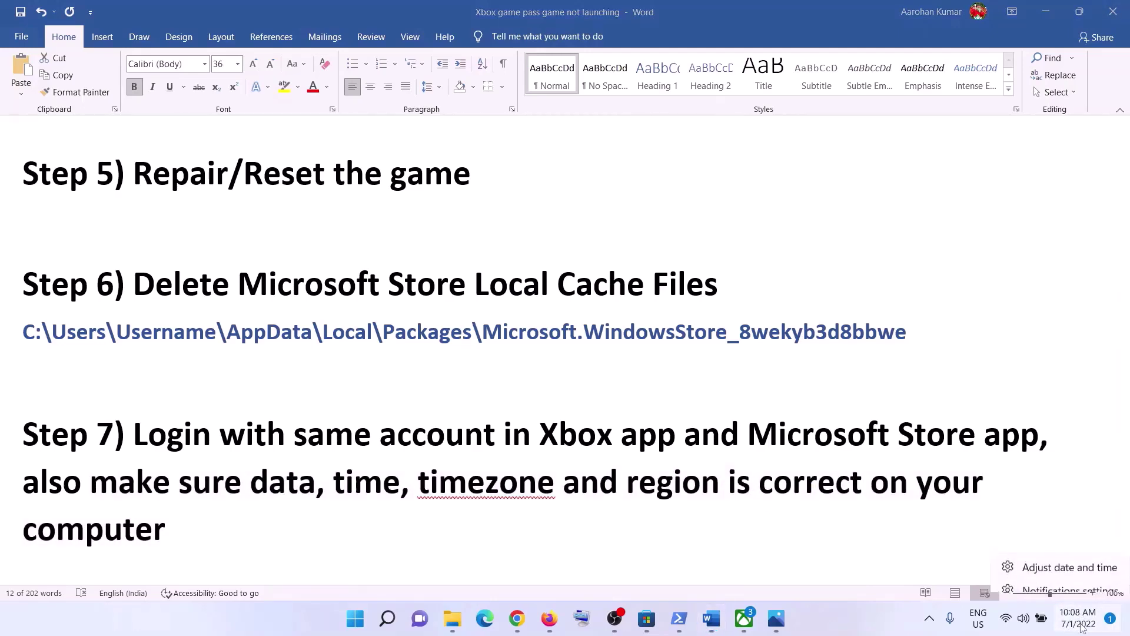
click(1084, 558)
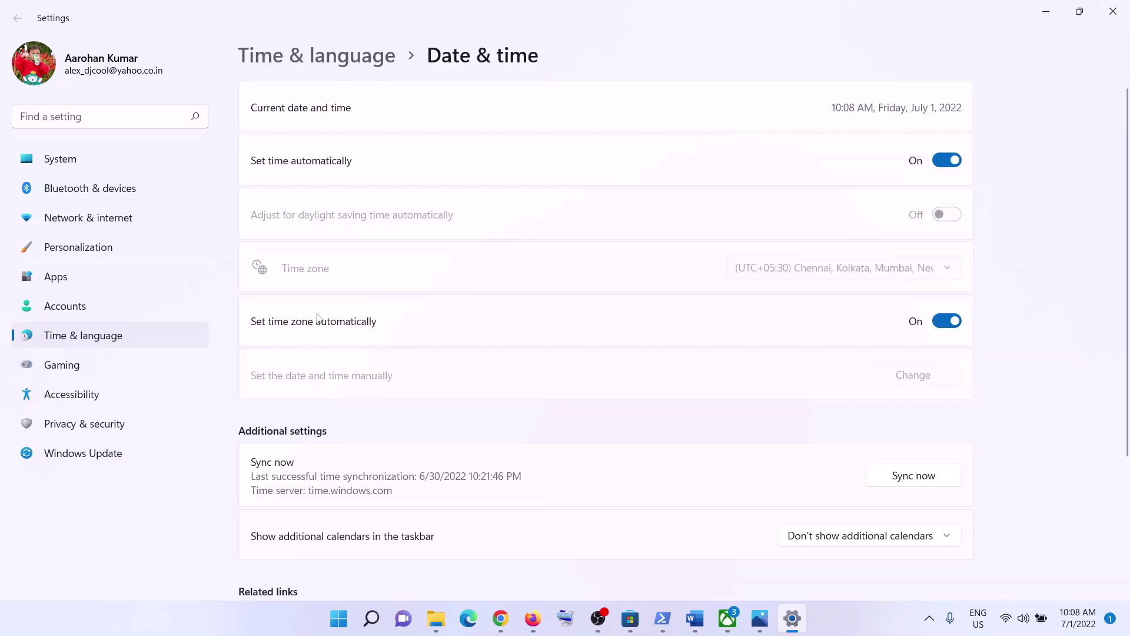
click(942, 165)
scroll(958, 381, down, 3)
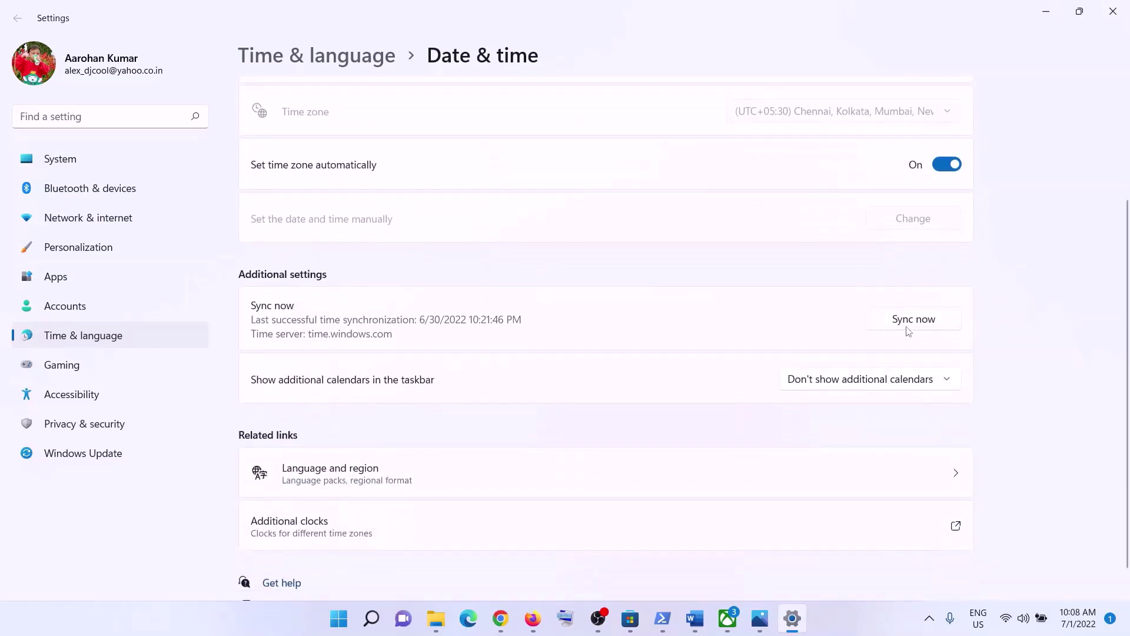
scroll(908, 332, up, 3)
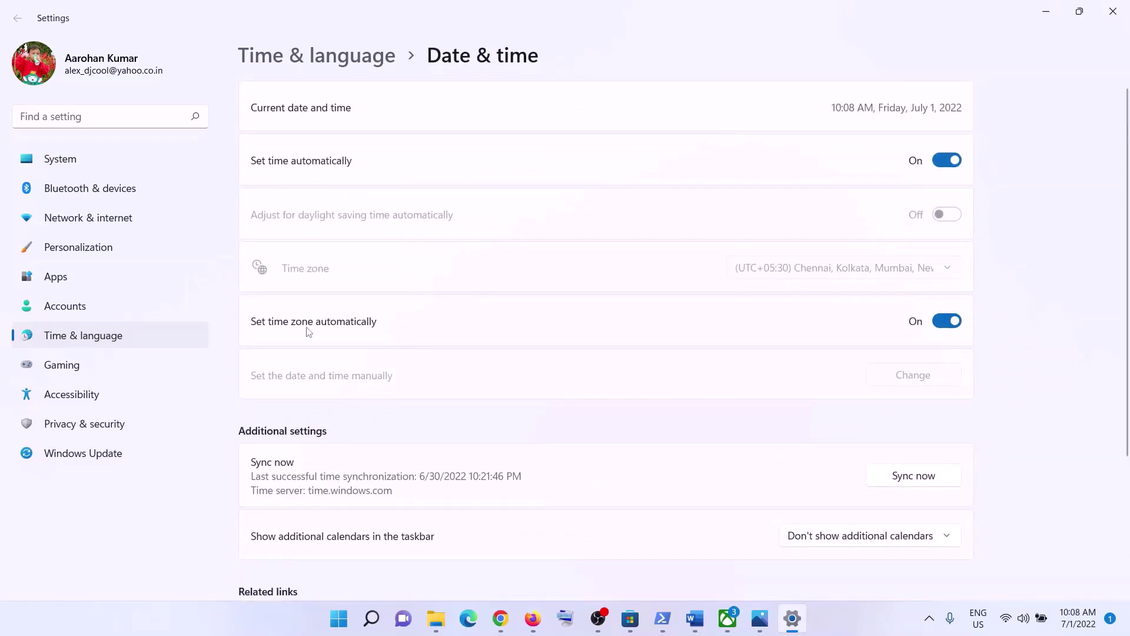
click(912, 483)
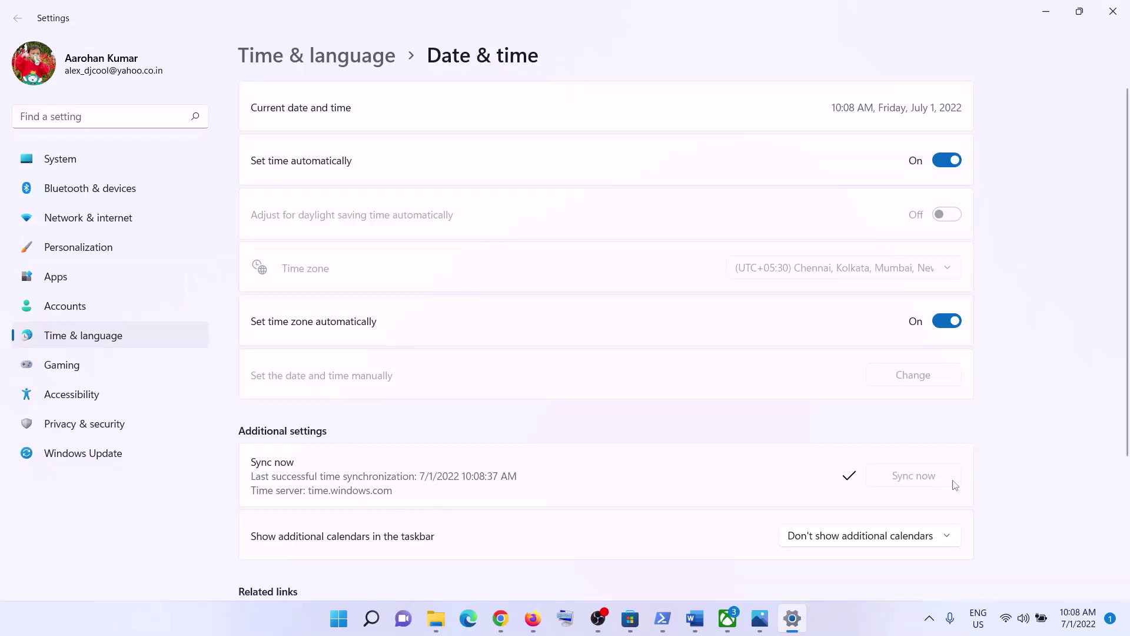
Check the Country or region list under Language & region settings.
click(111, 335)
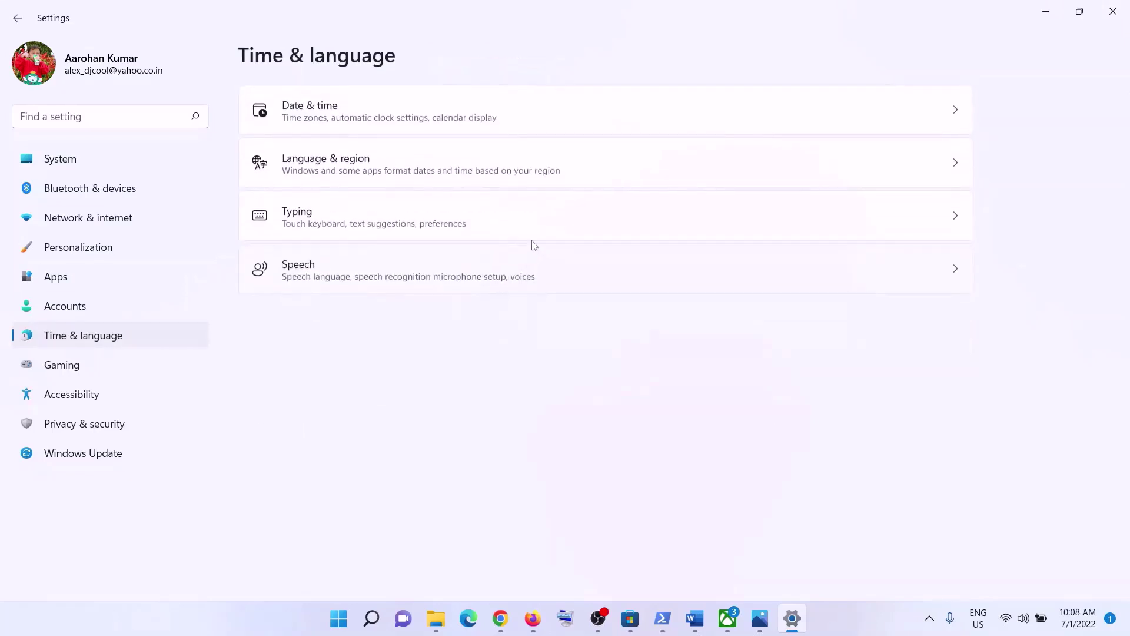
click(357, 172)
click(878, 330)
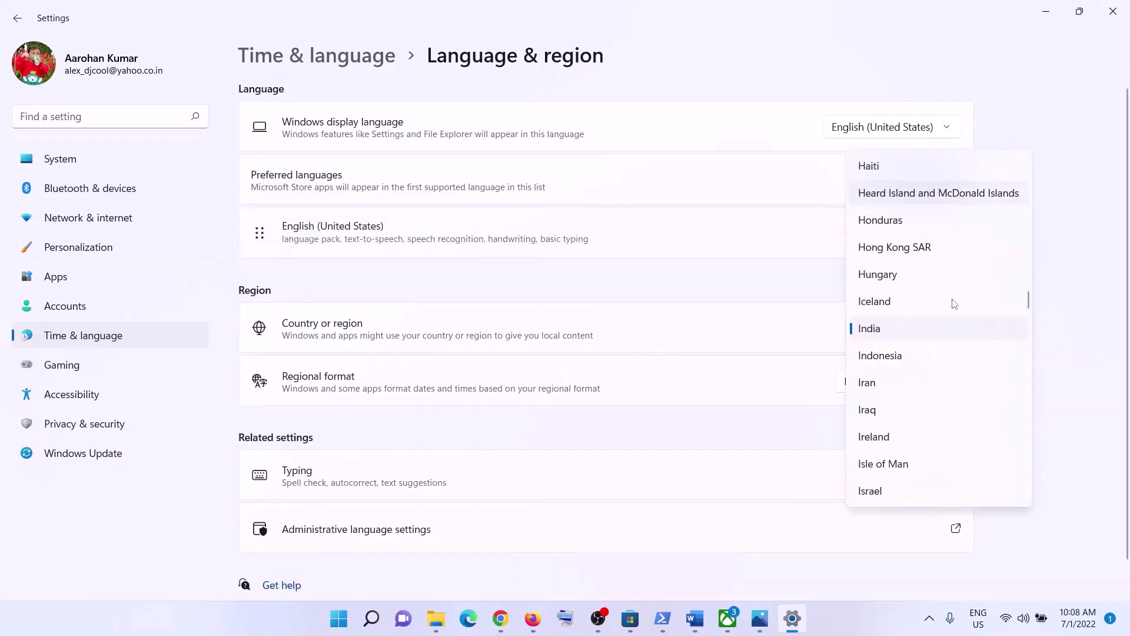
click(885, 609)
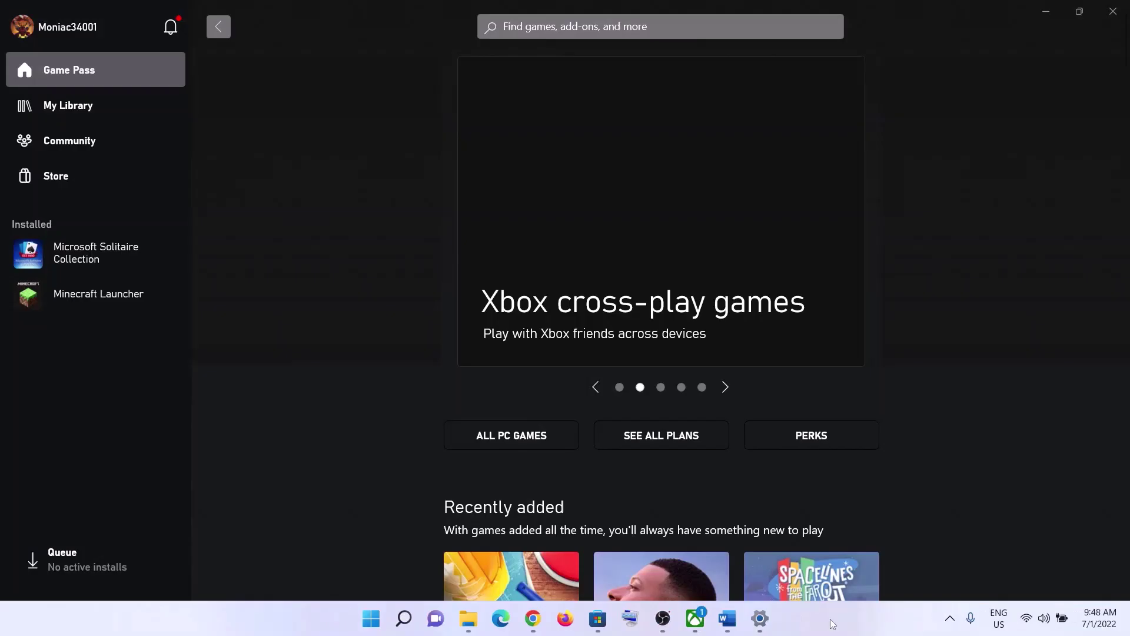
Run Get updates in the Microsoft Store Library, revealing pending Xbox and Gaming Services updates.
click(727, 619)
scroll(345, 391, up, 1)
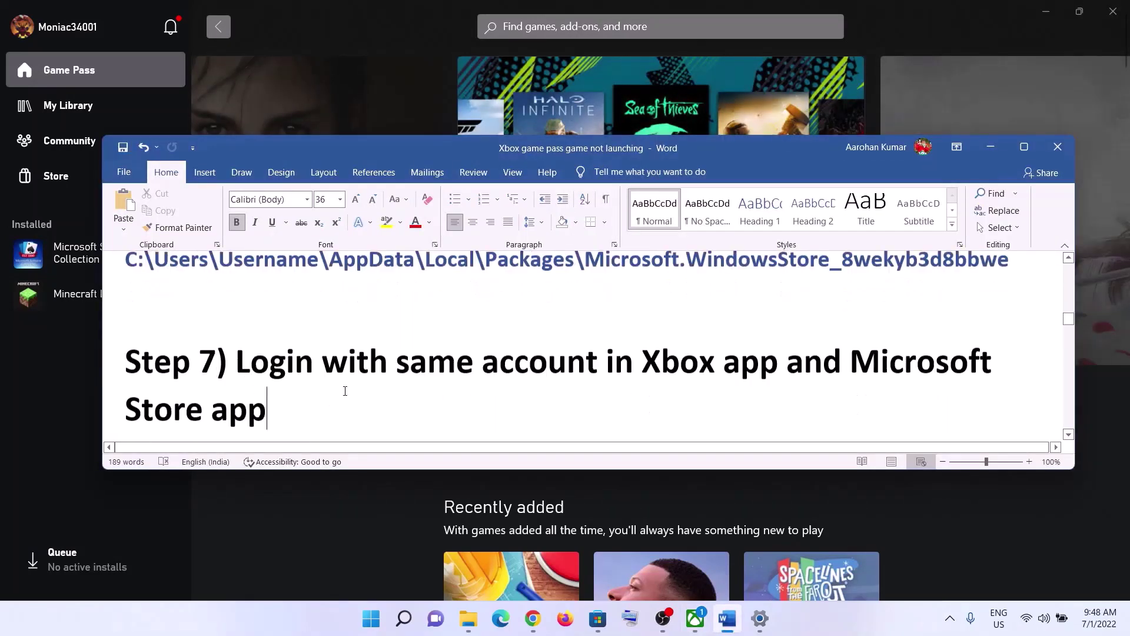
scroll(345, 391, down, 3)
drag(236, 386, 788, 387)
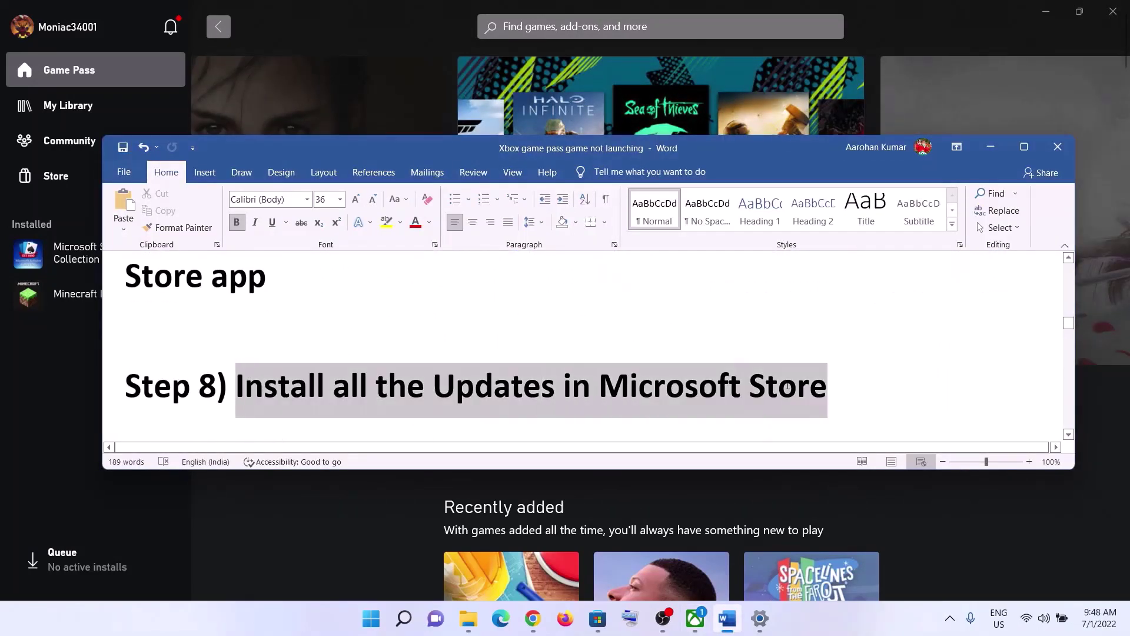
click(991, 147)
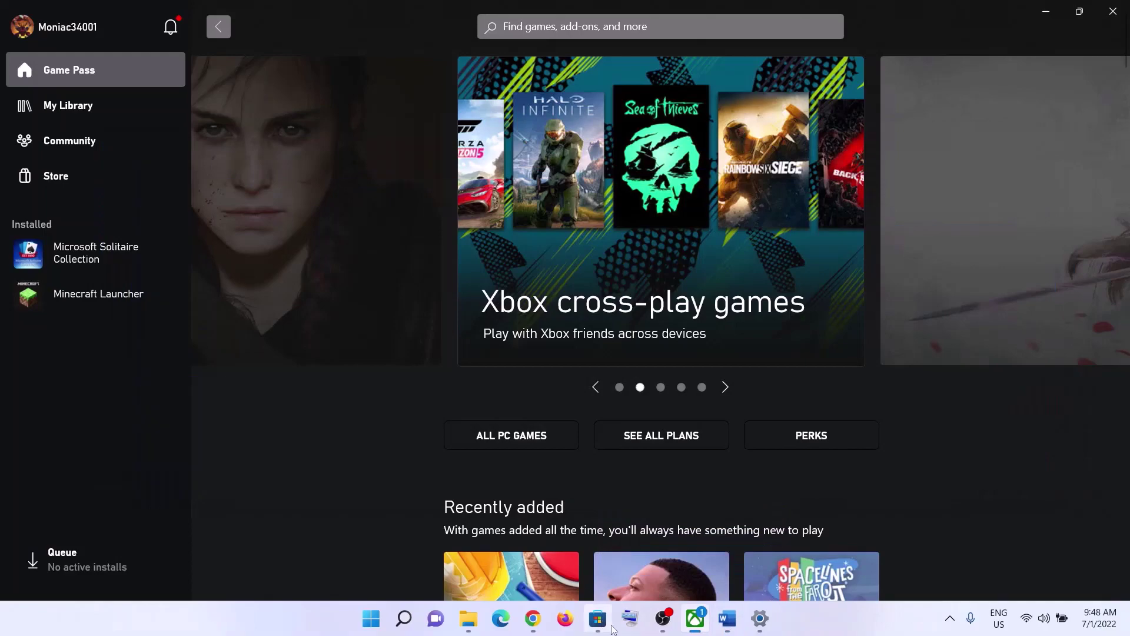
click(611, 627)
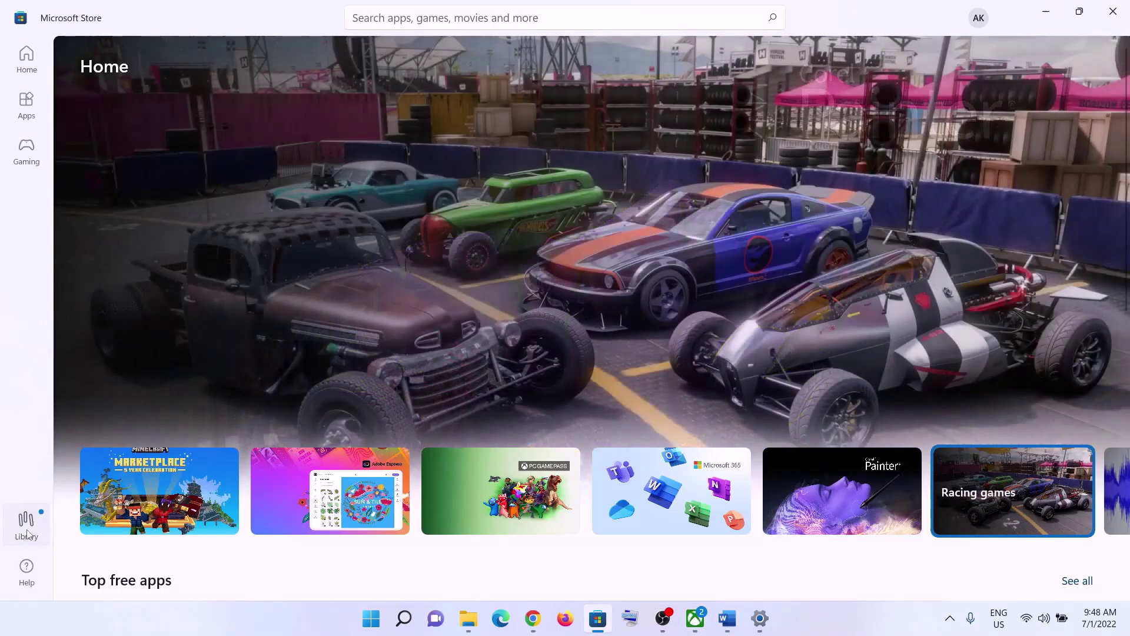
click(26, 521)
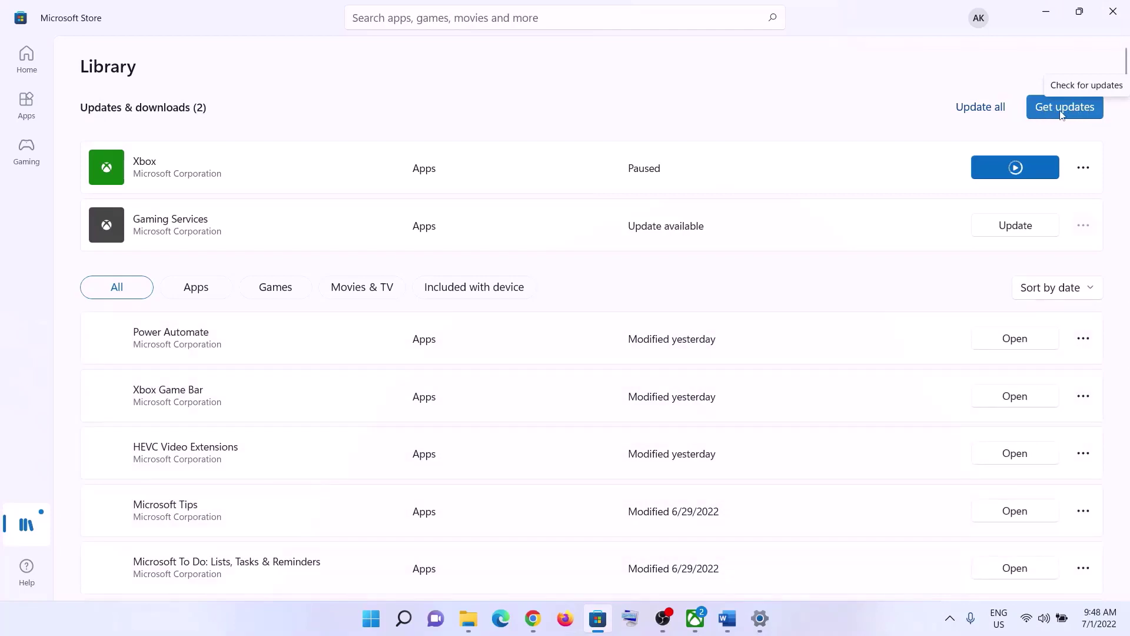
click(1062, 114)
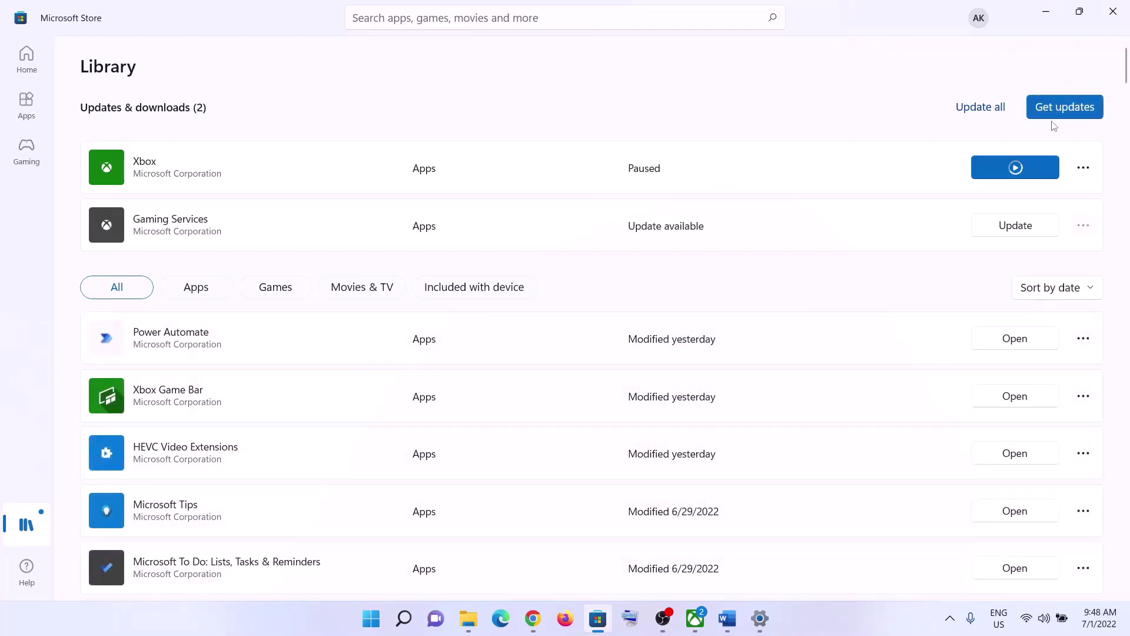
click(1050, 17)
Following Step 9 'Update Windows', start a check for updates on the Windows Update page.
click(727, 619)
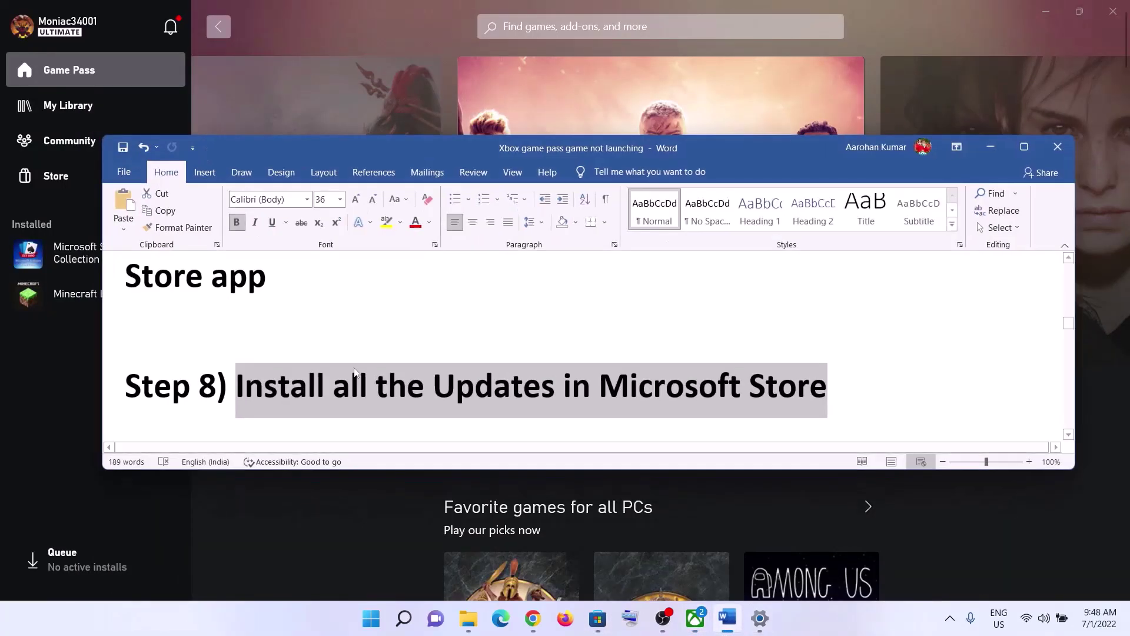
scroll(355, 372, down, 3)
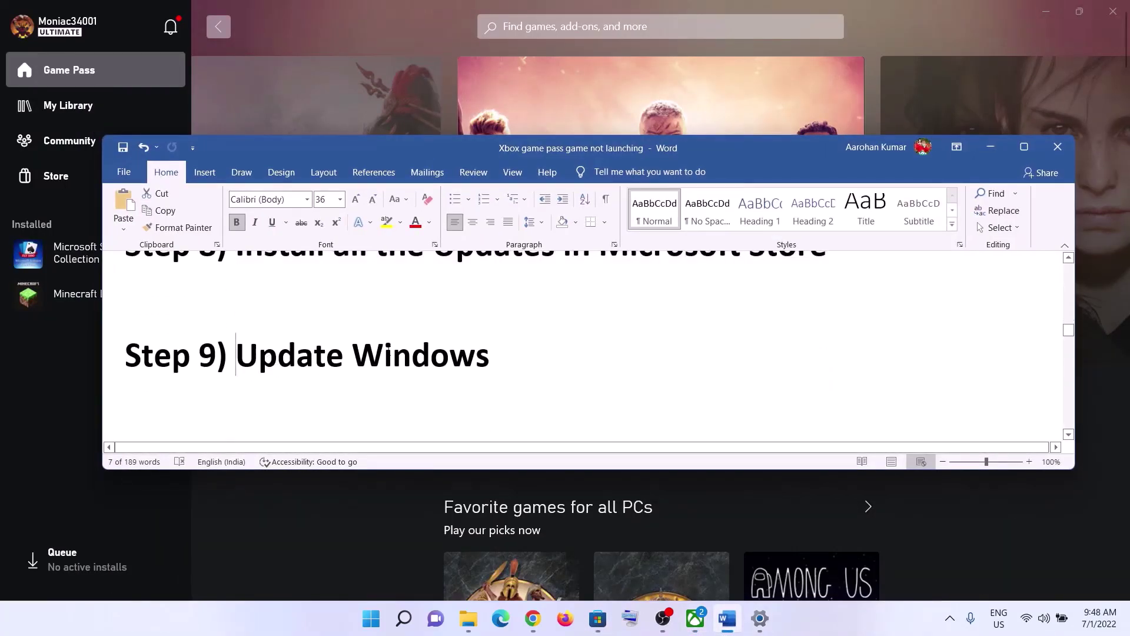
drag(235, 356, 507, 356)
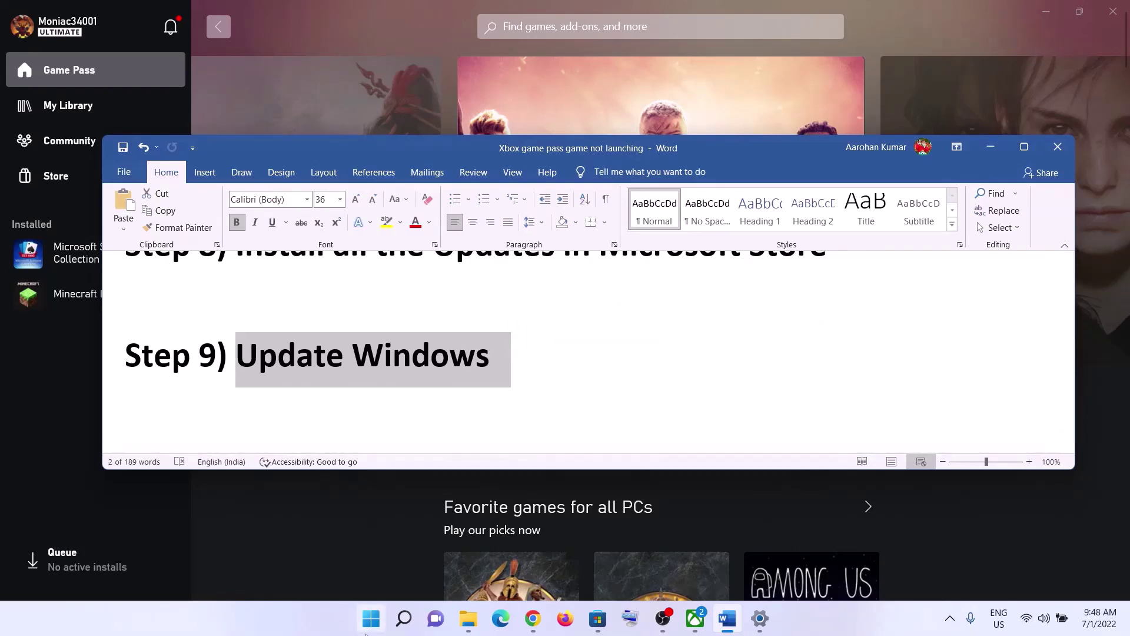
click(371, 618)
click(549, 279)
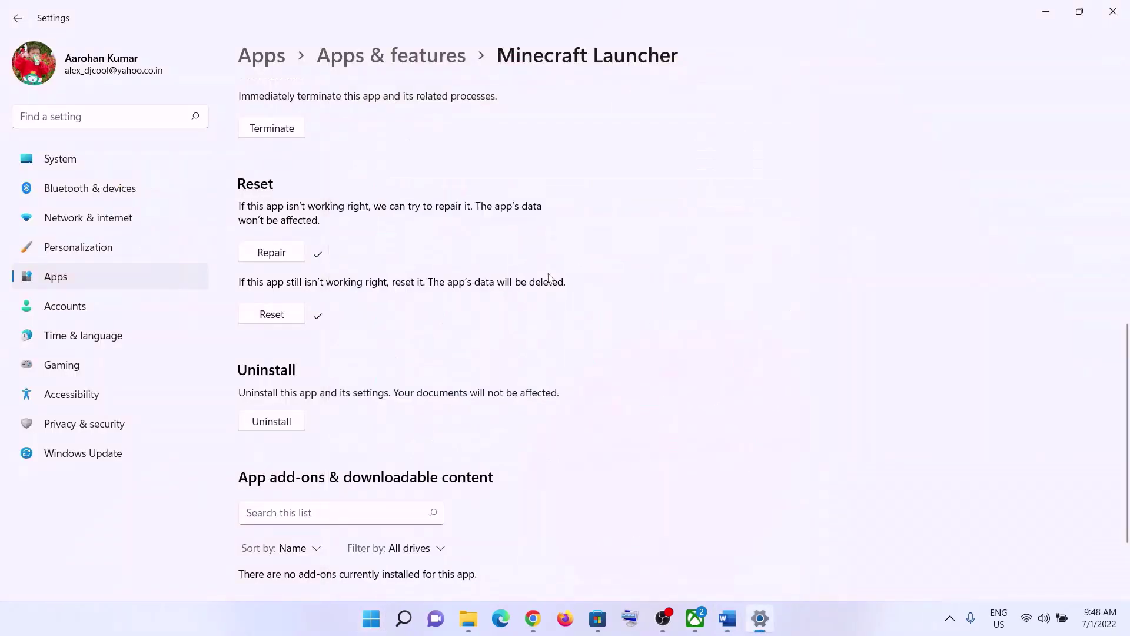
click(83, 459)
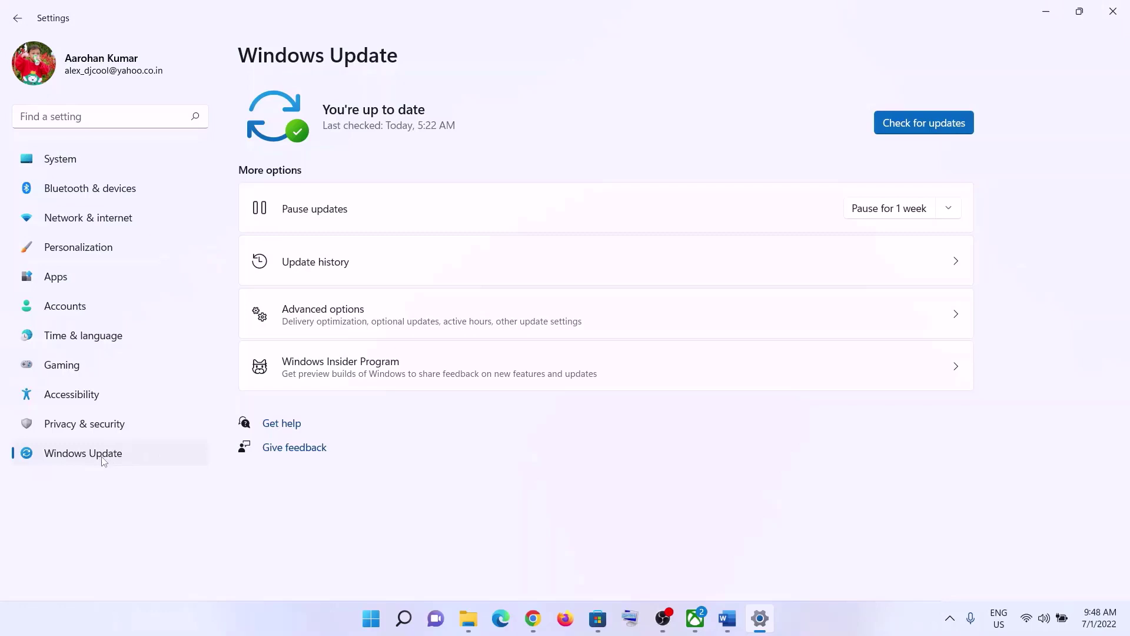
click(961, 115)
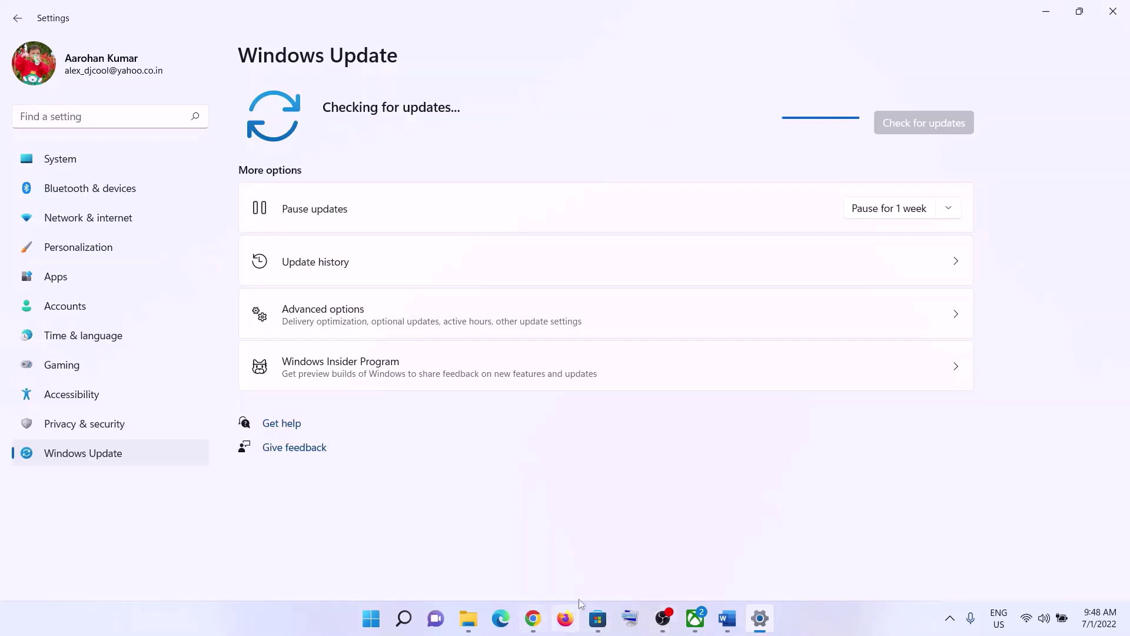
click(725, 620)
Copy 'wsreset' from the notes, run it from Start search, and move its console aside.
scroll(365, 354, down, 3)
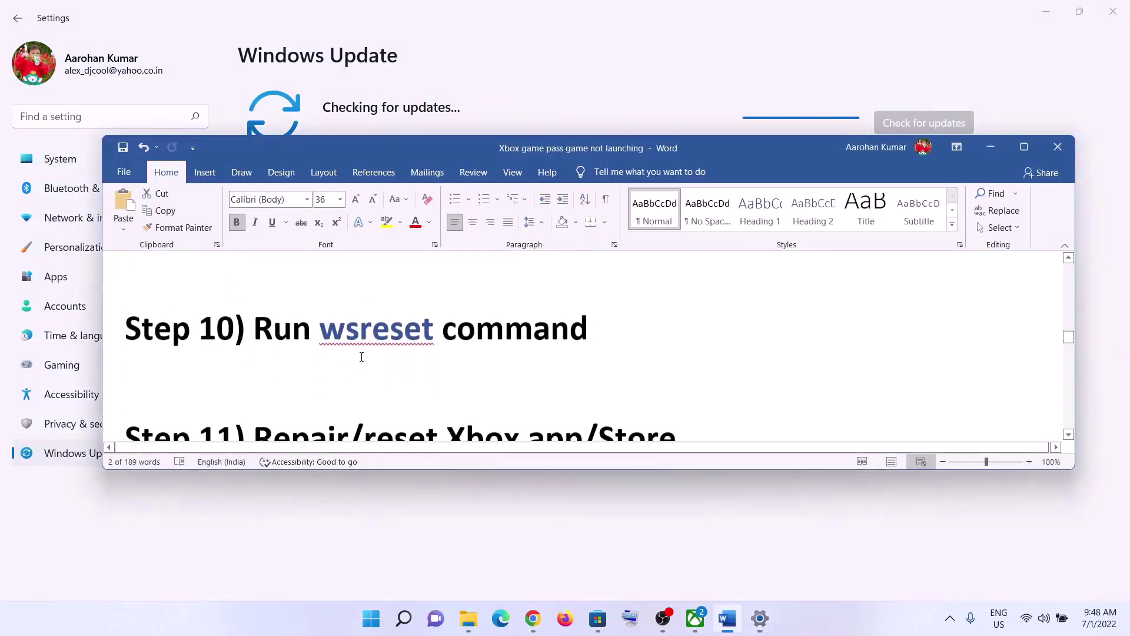
double_click(362, 365)
right_click(319, 341)
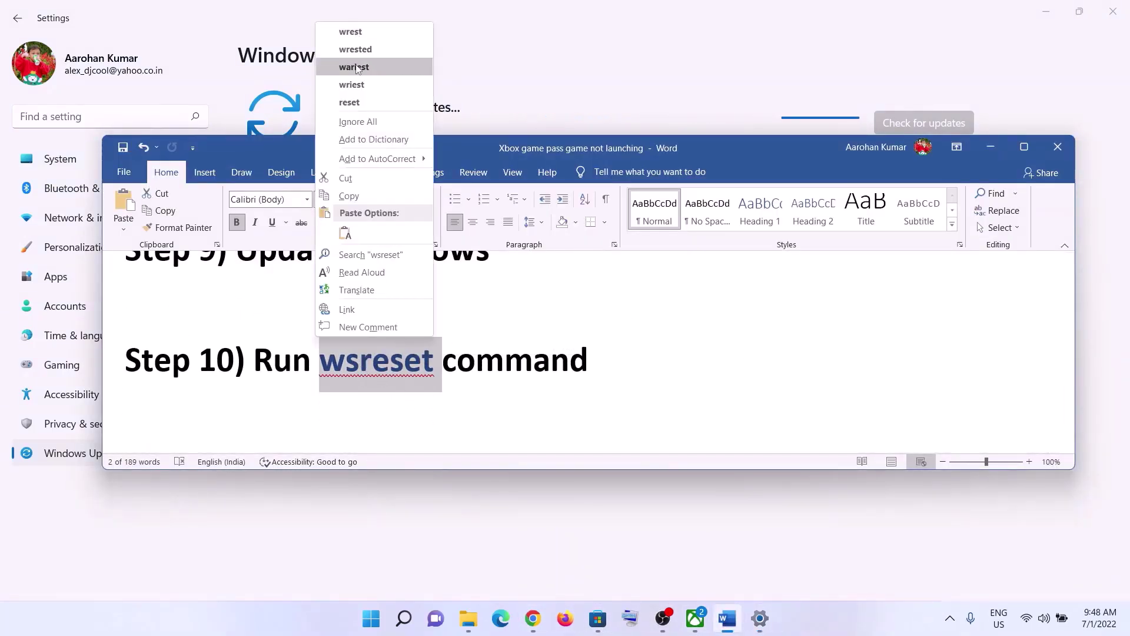
click(344, 195)
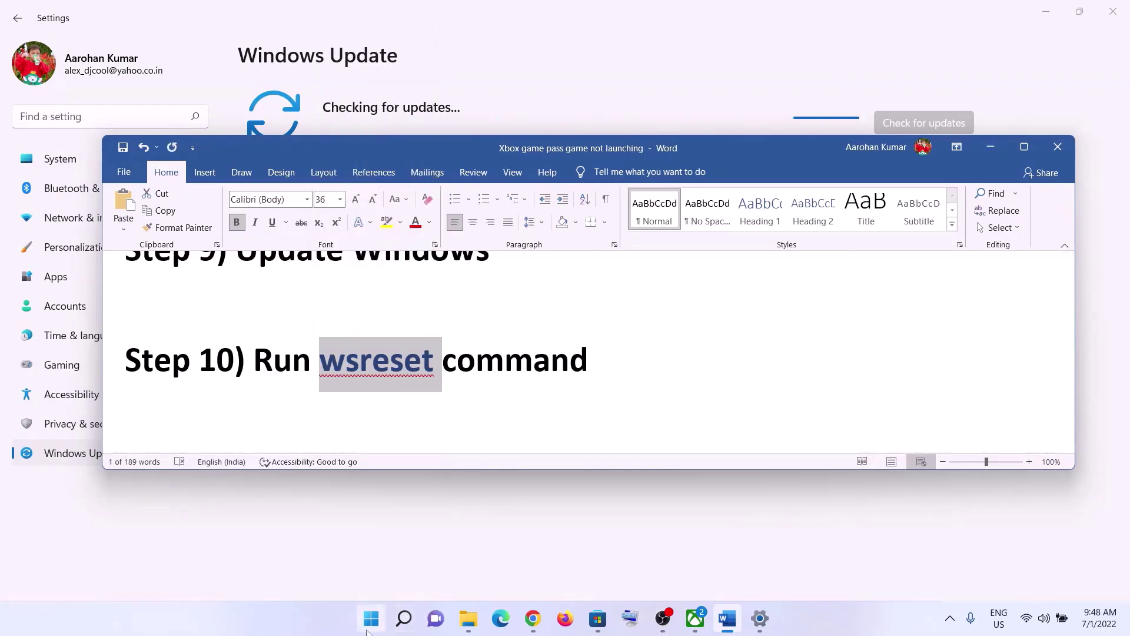
click(368, 625)
key(ctrl+v)
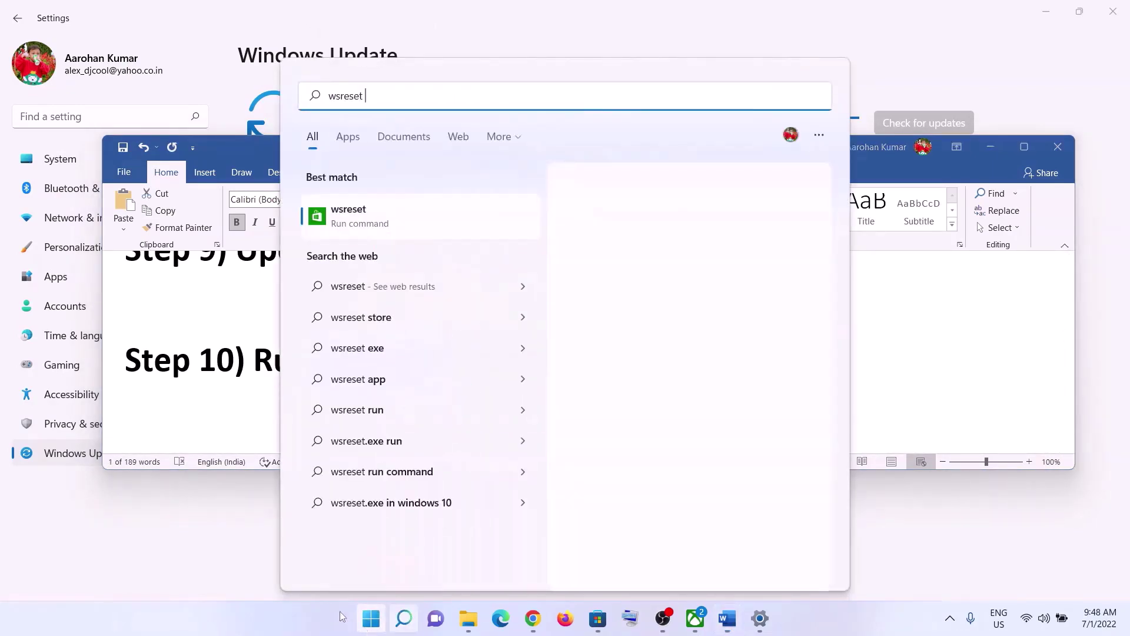
click(382, 219)
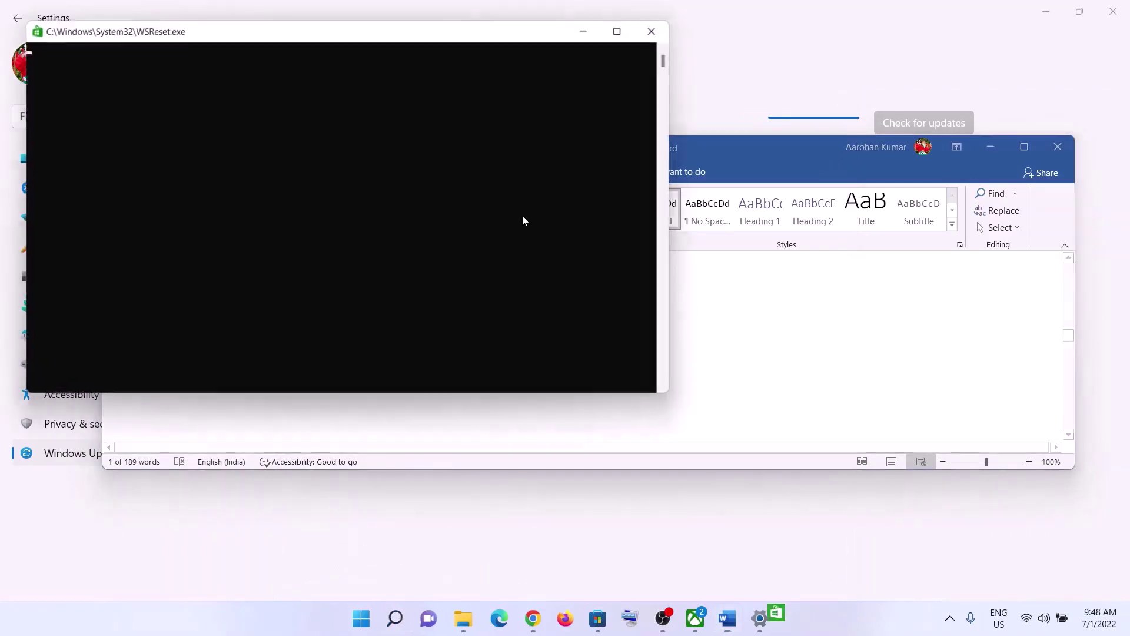
drag(444, 39, 669, 80)
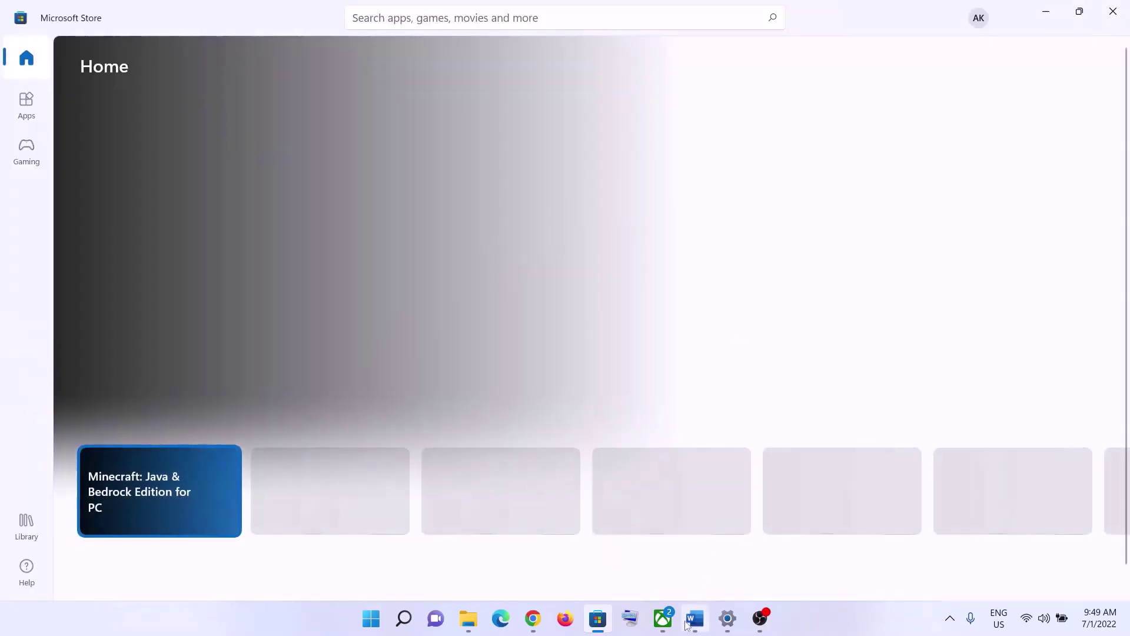
Search Start for 'store' and open the Microsoft Store app settings, per Step 11.
click(688, 624)
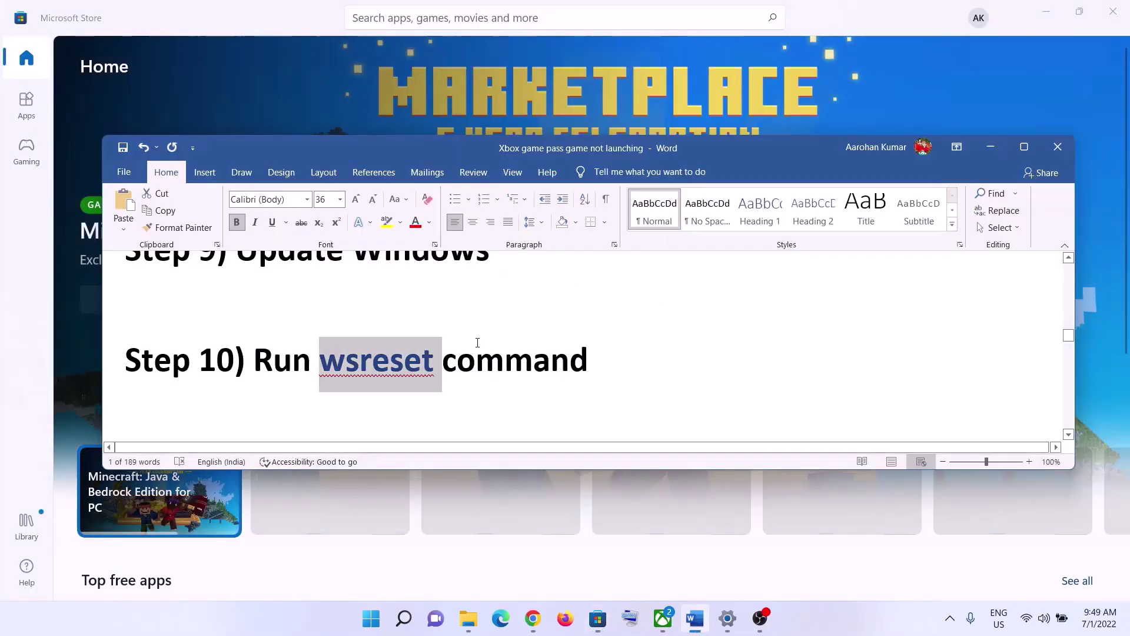
scroll(477, 372, down, 3)
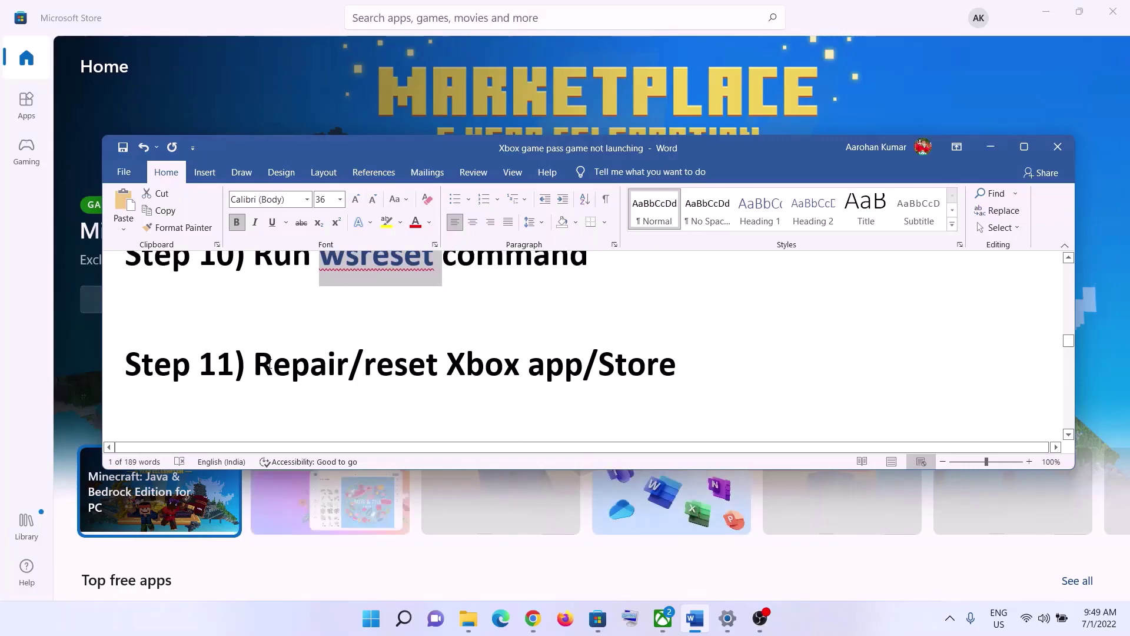
drag(254, 366, 679, 348)
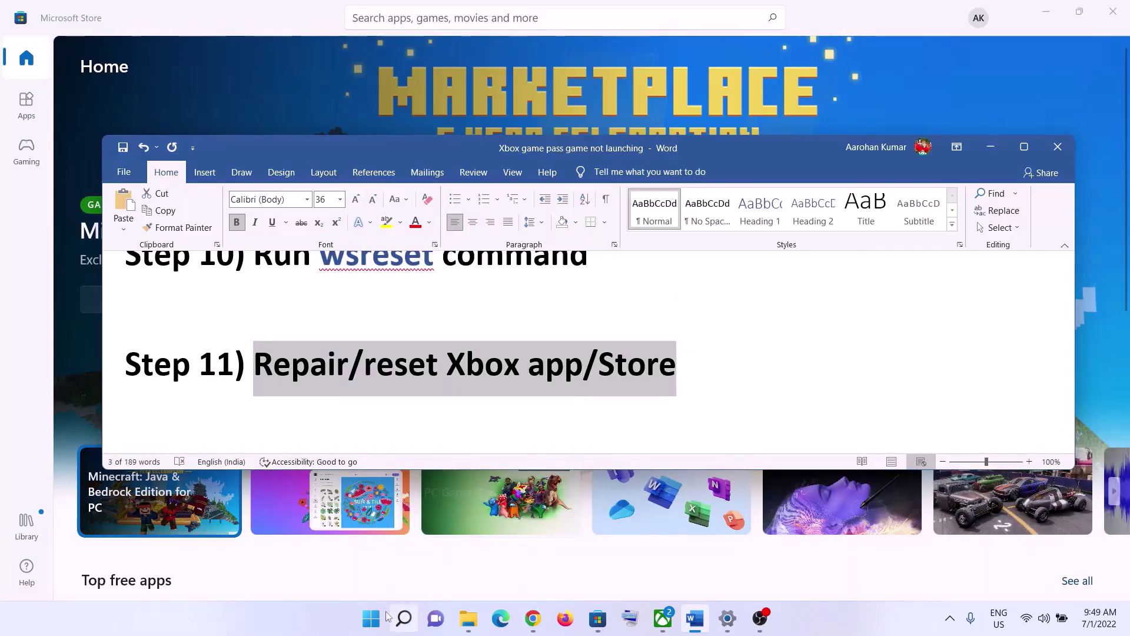
click(372, 619)
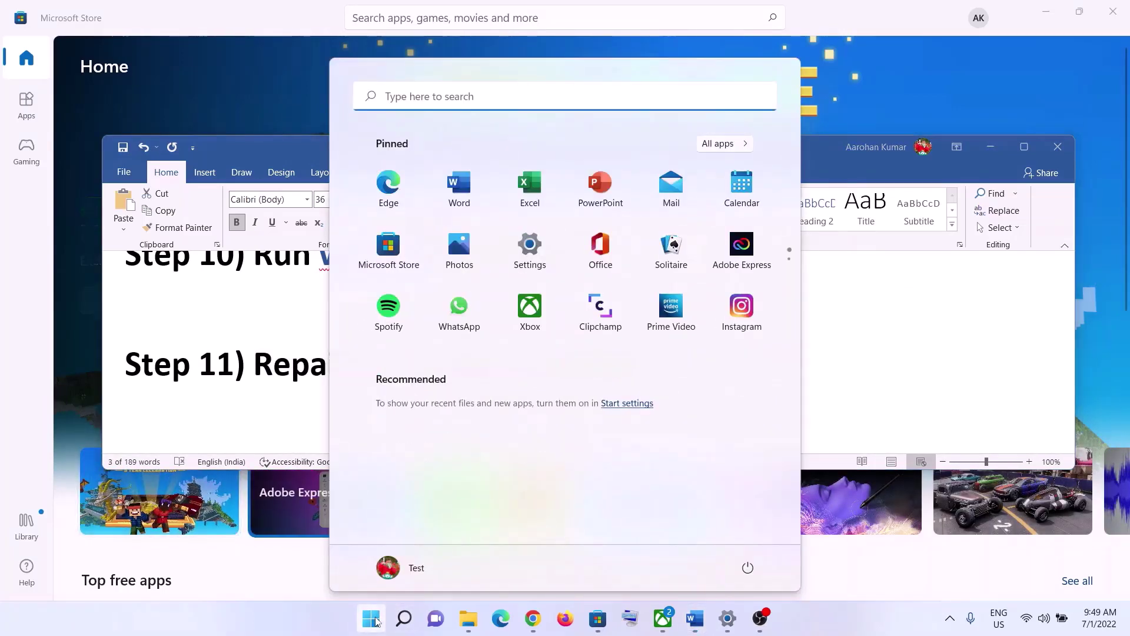
text(store)
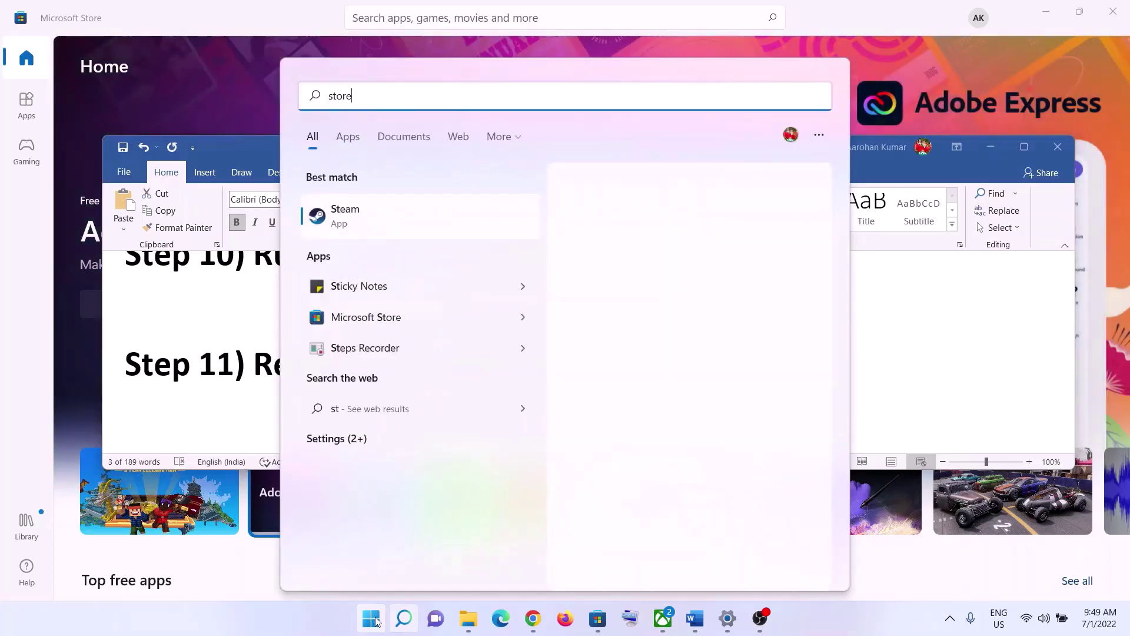
click(387, 221)
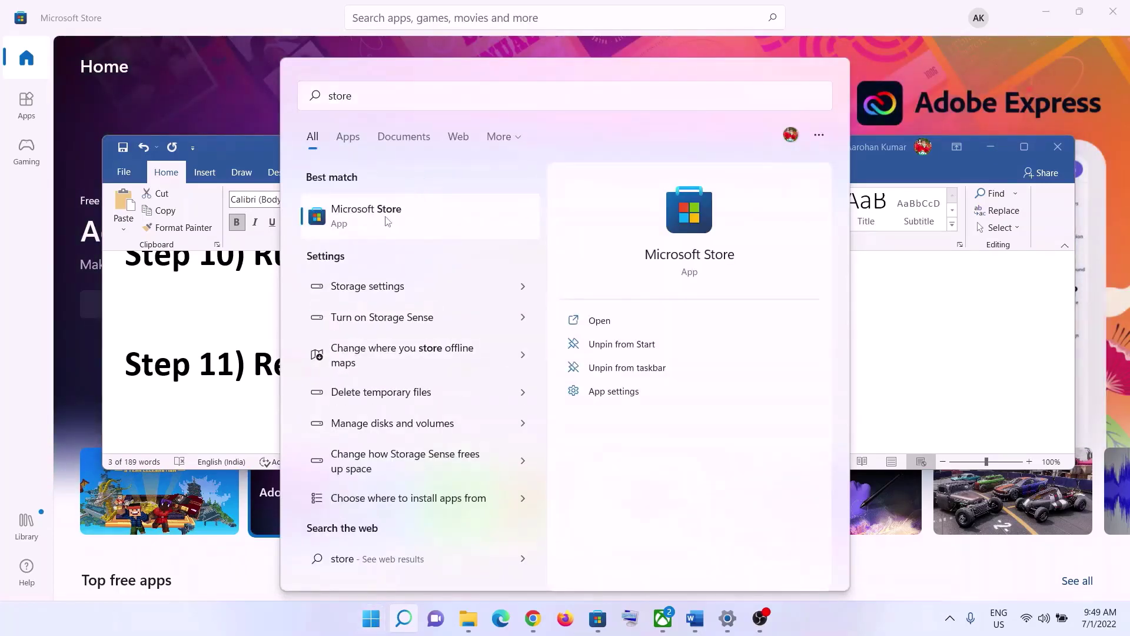
right_click(387, 221)
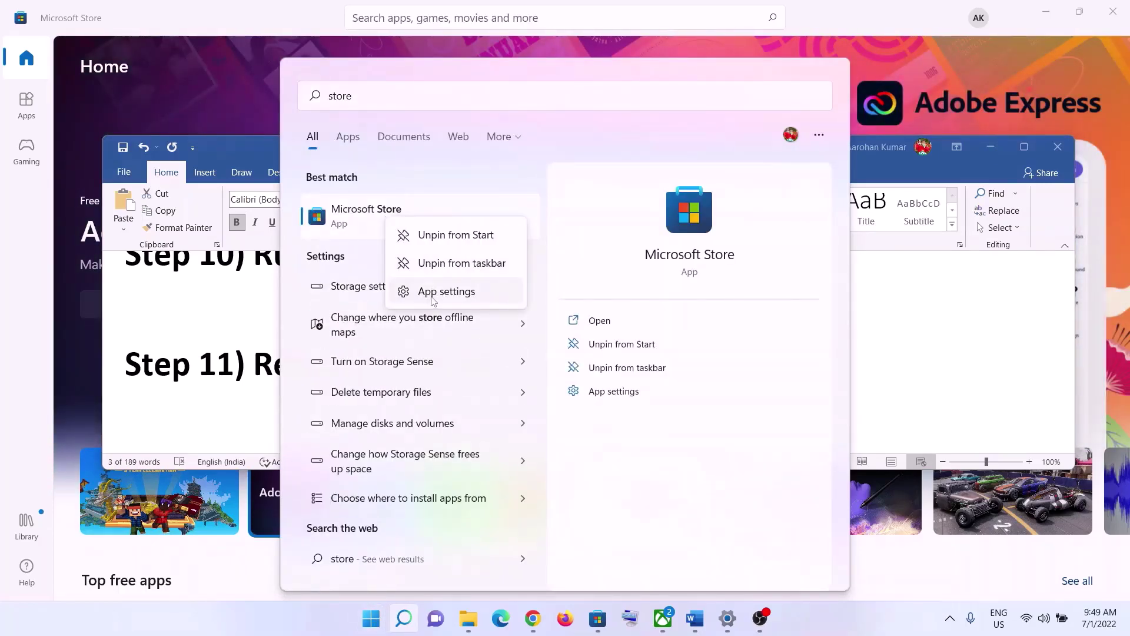
click(430, 294)
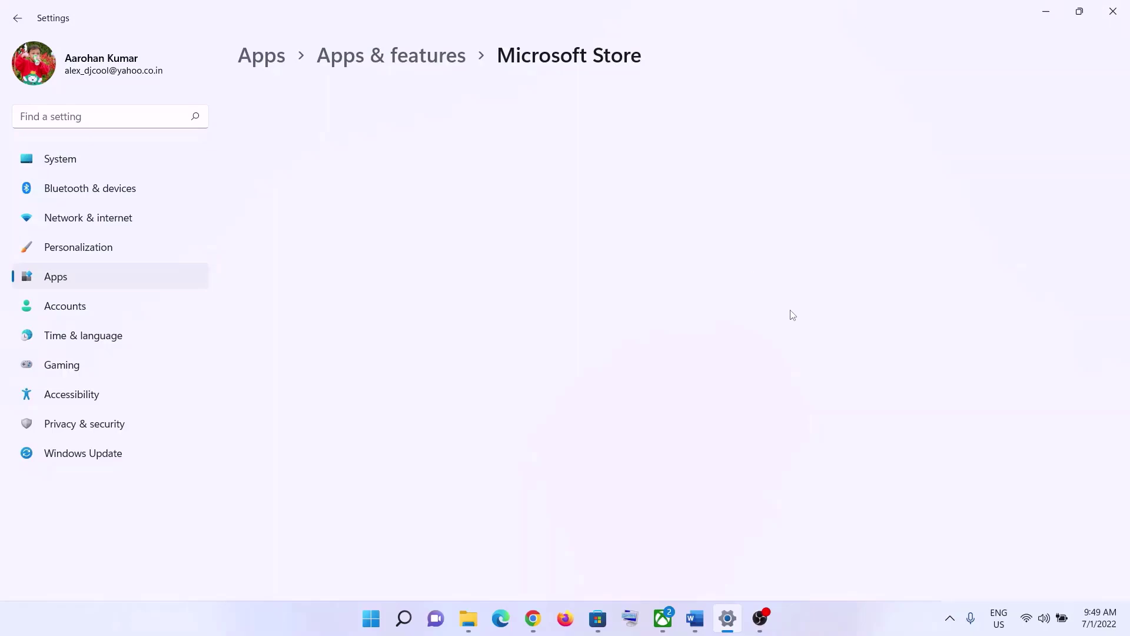
Repair the Microsoft Store app, then reset it and confirm deleting its data.
scroll(382, 392, down, 8)
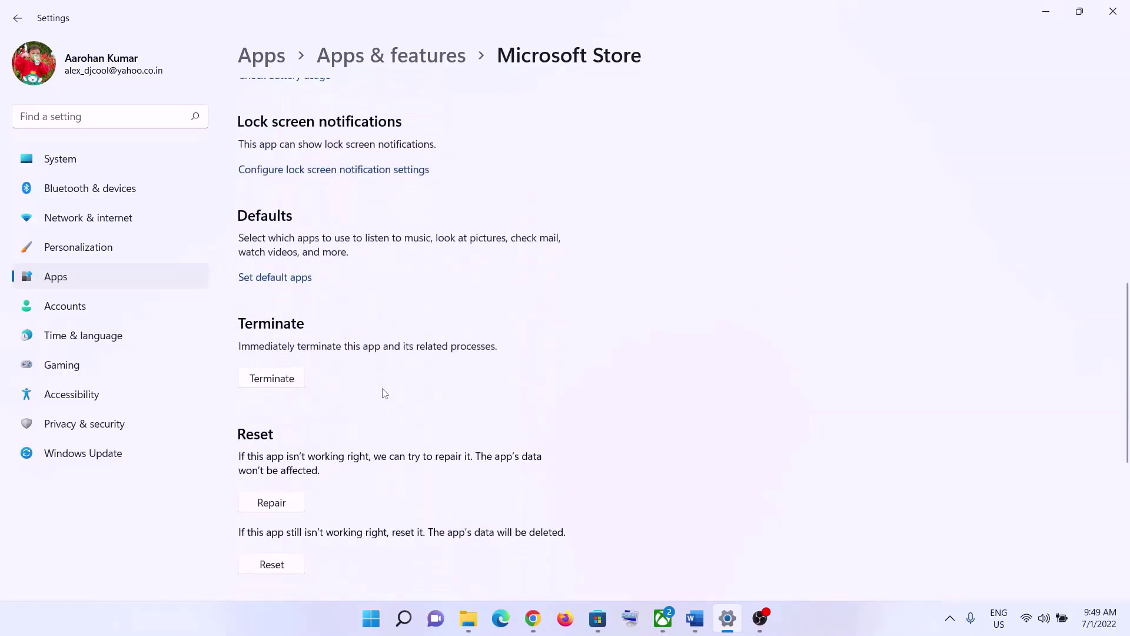
scroll(385, 393, down, 2)
click(281, 429)
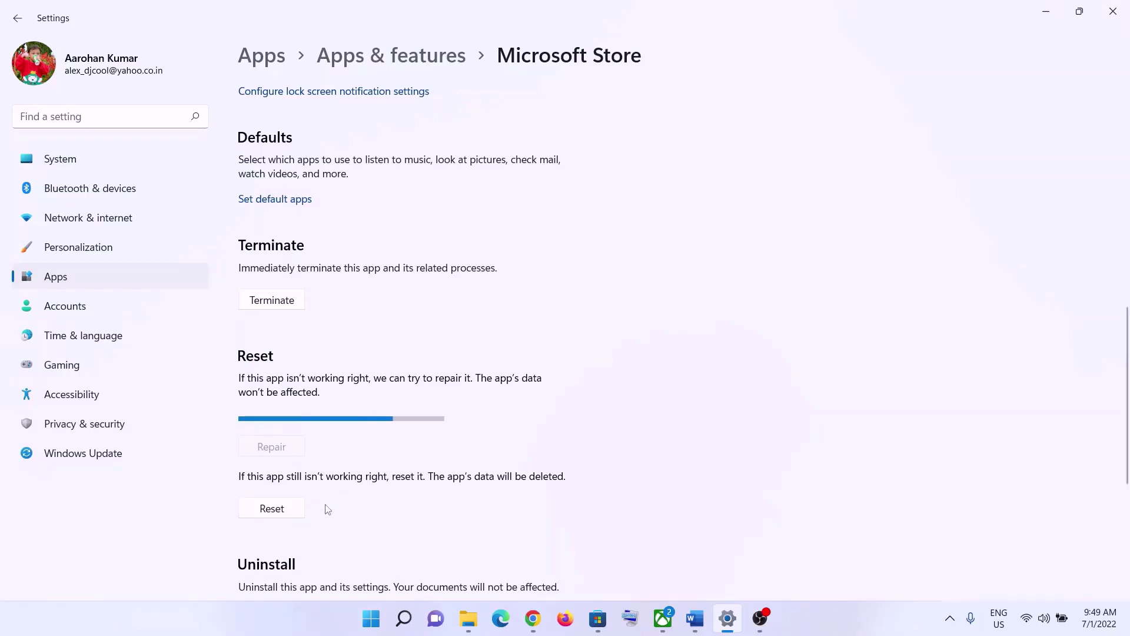
click(273, 493)
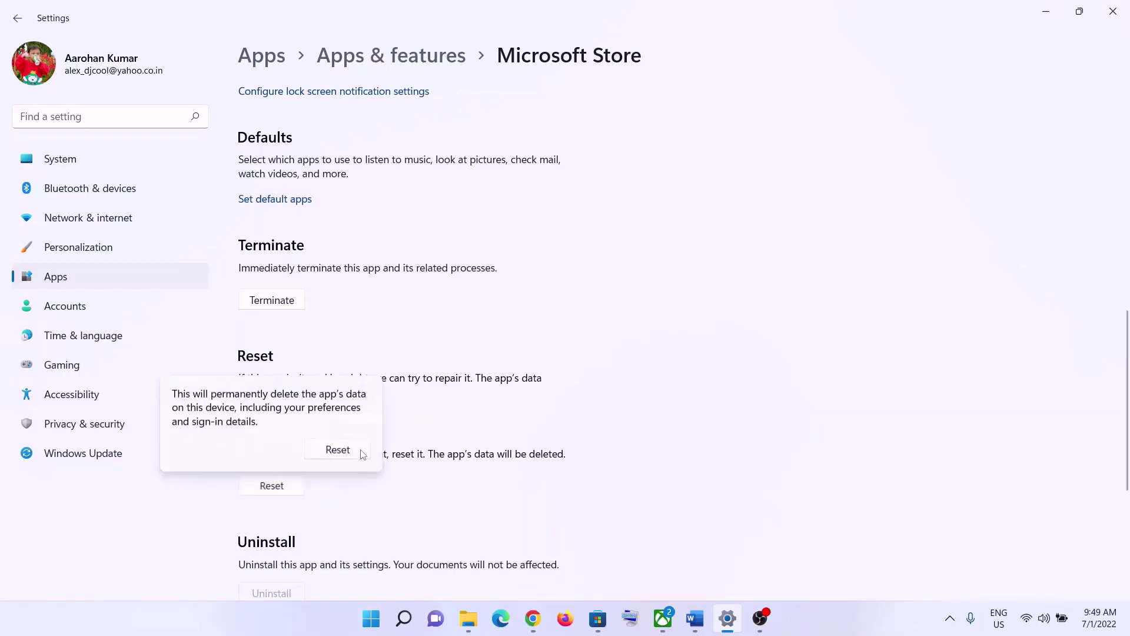
click(336, 459)
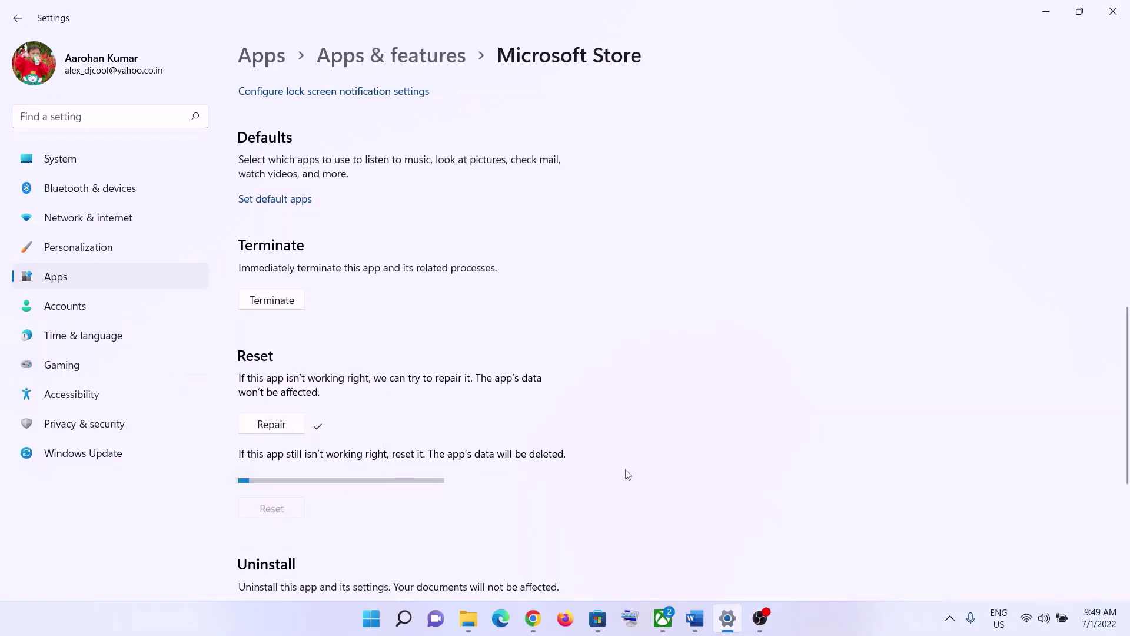
click(374, 620)
Open Xbox app settings from a 'xbox' search, then Repair and Reset it with confirmation.
text(xbox)
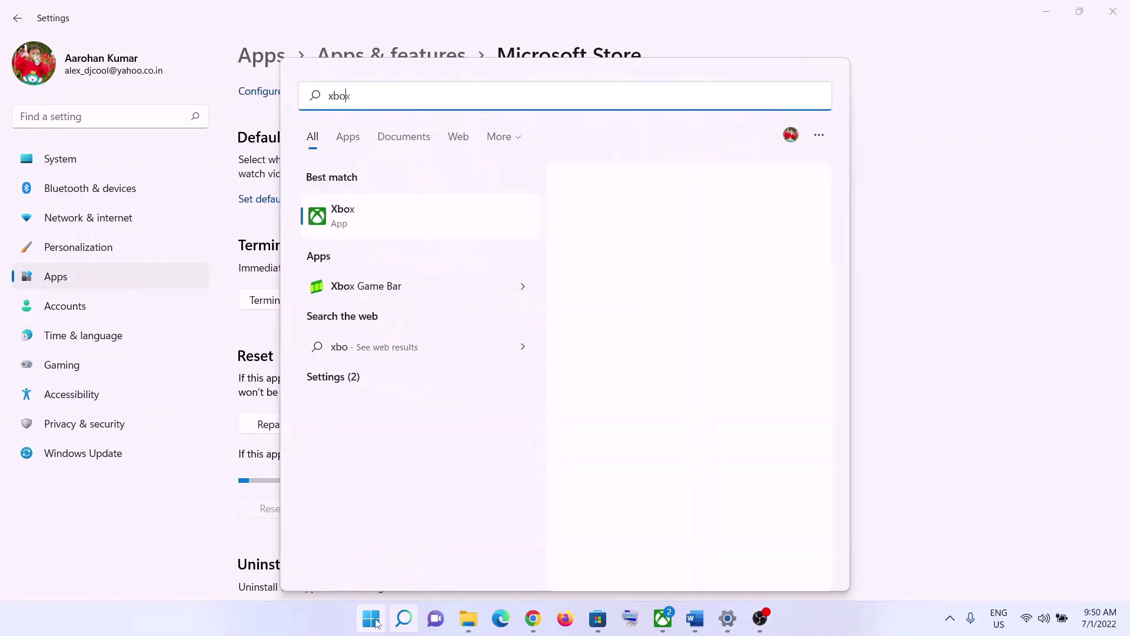
right_click(328, 229)
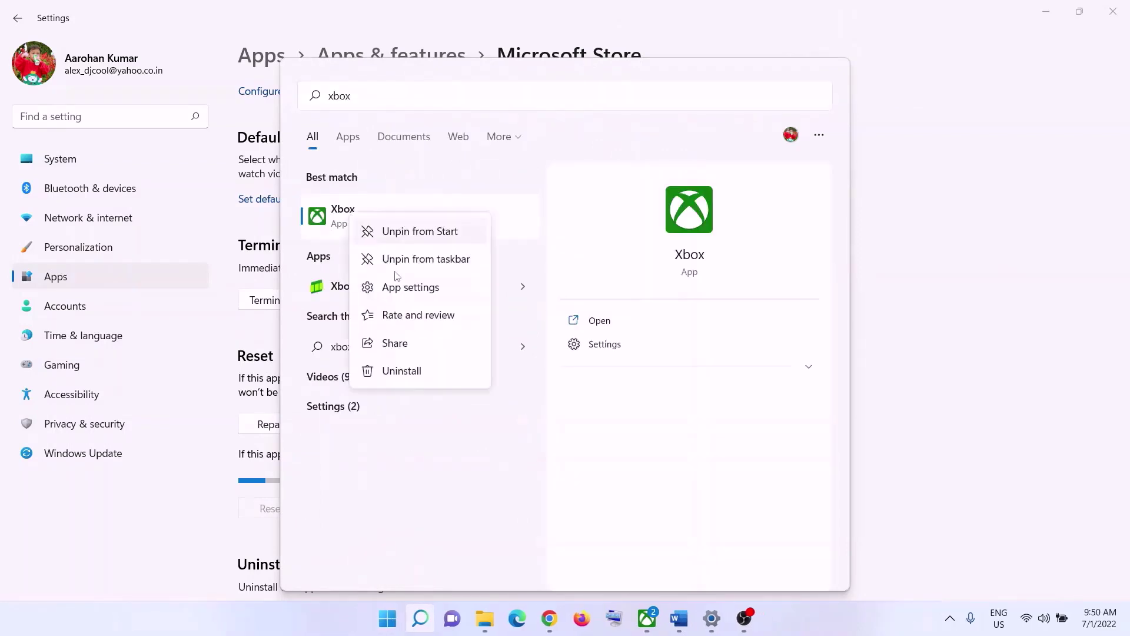
click(410, 288)
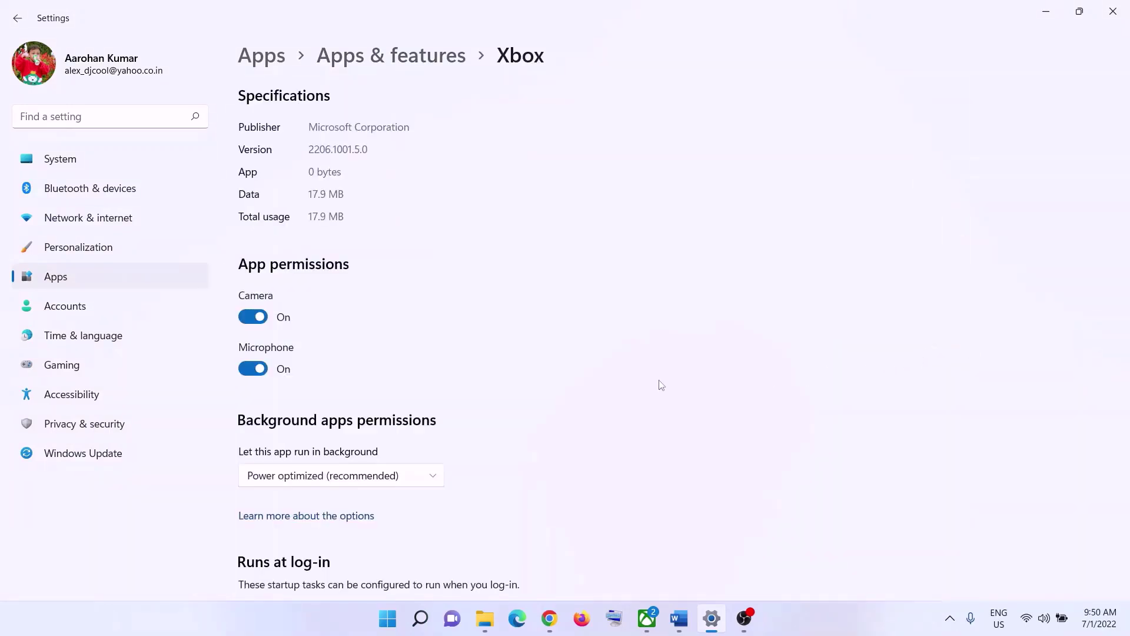
scroll(537, 442, down, 10)
scroll(526, 450, down, 3)
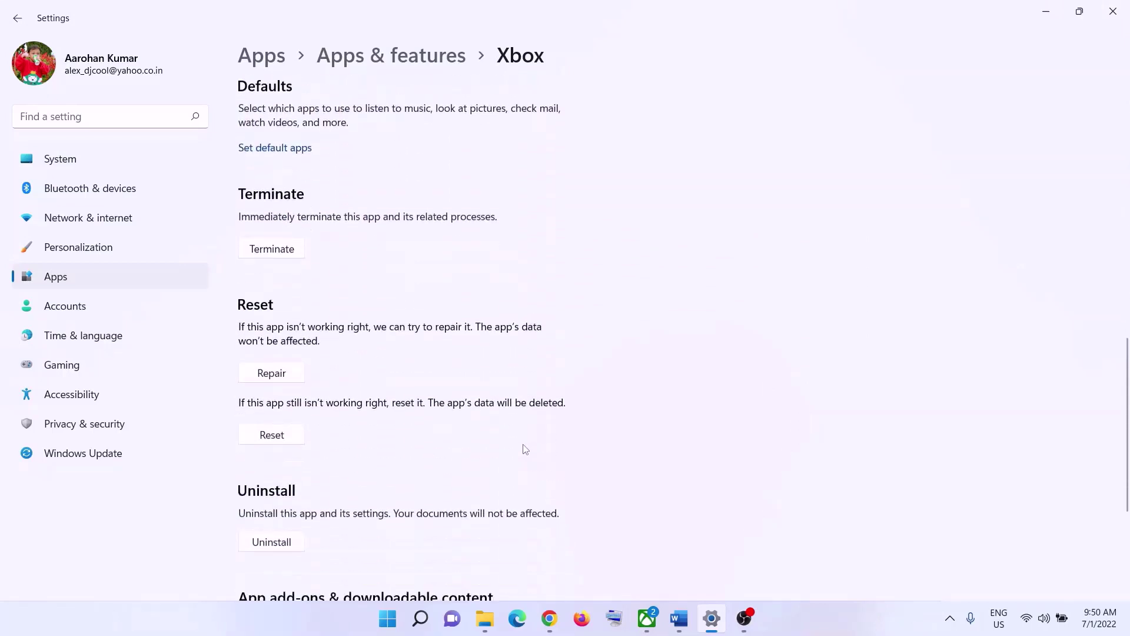
click(295, 321)
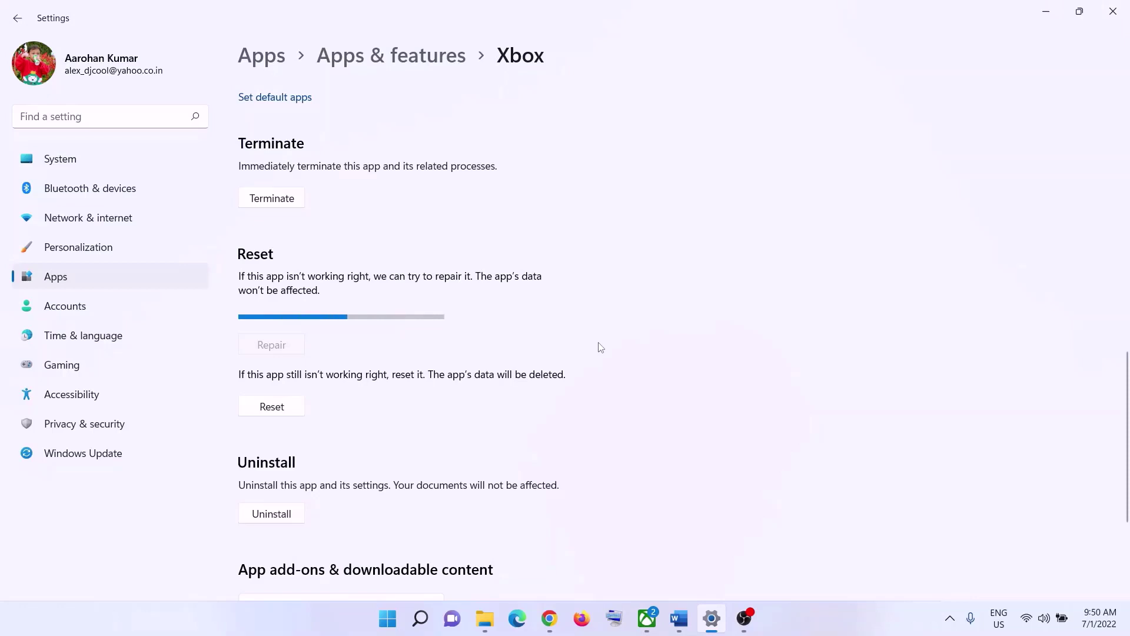
click(291, 390)
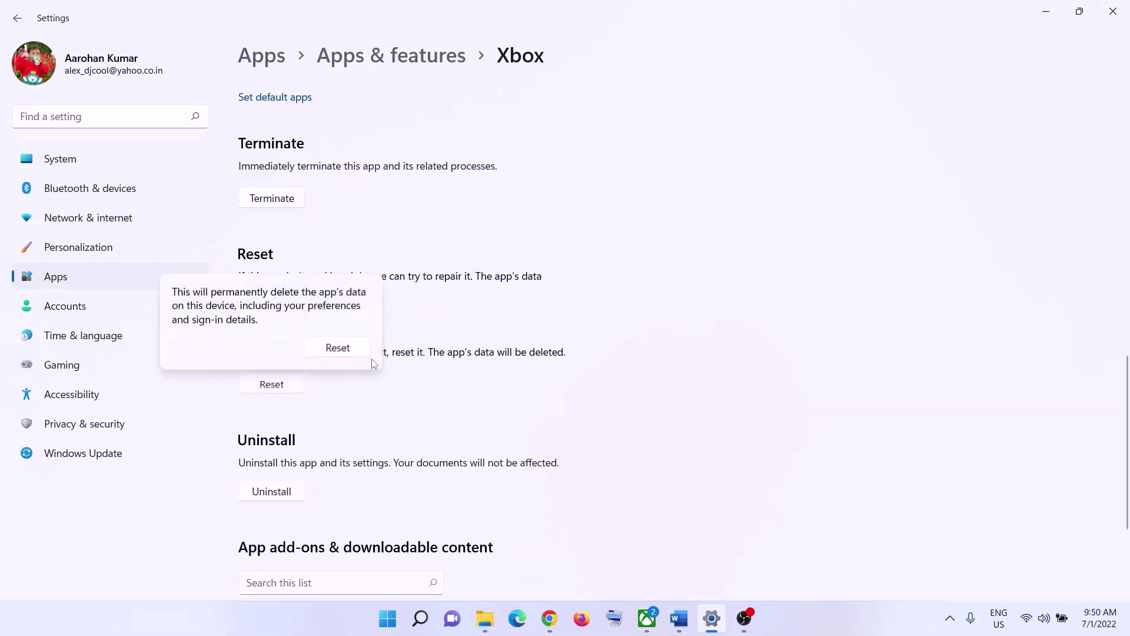
click(357, 355)
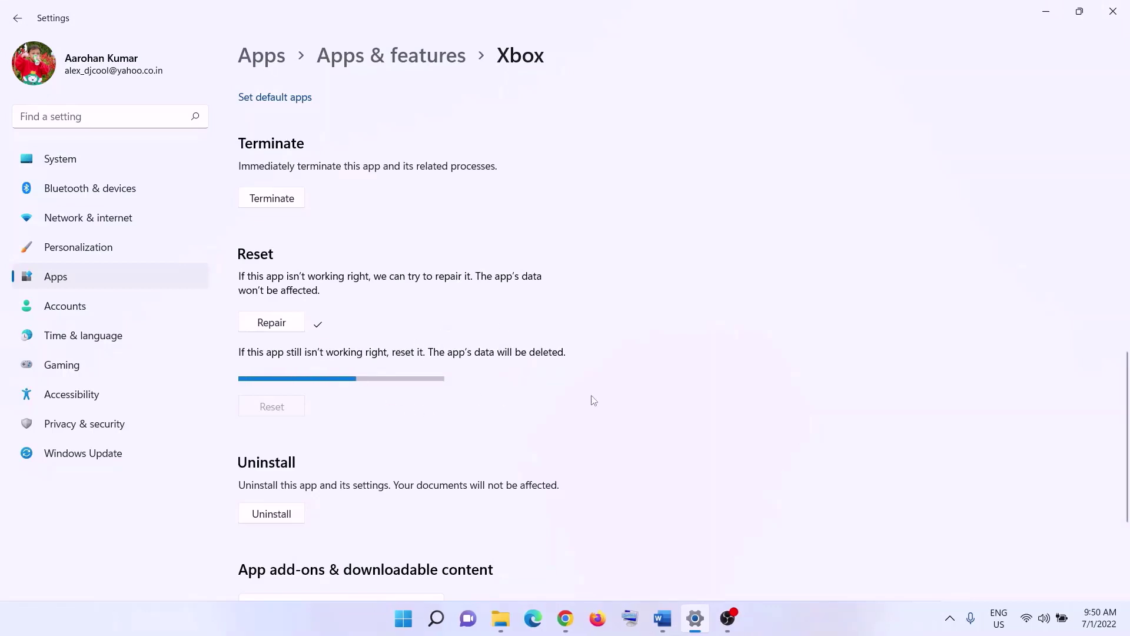
Copy the Get-AppxPackage command from the Word notes.
click(662, 619)
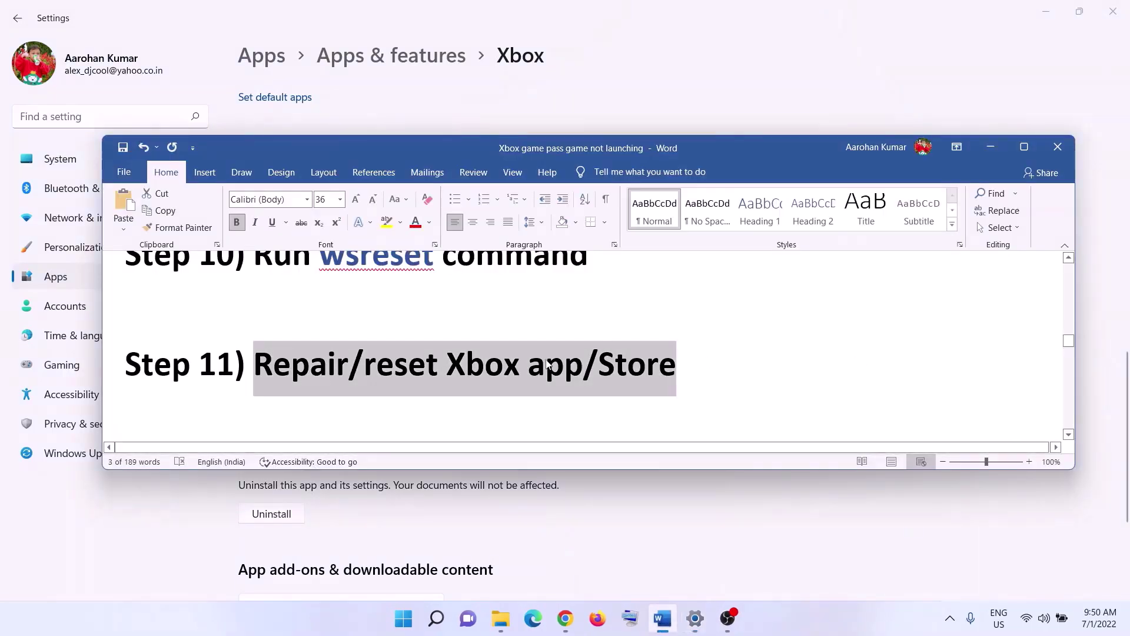
scroll(547, 365, down, 5)
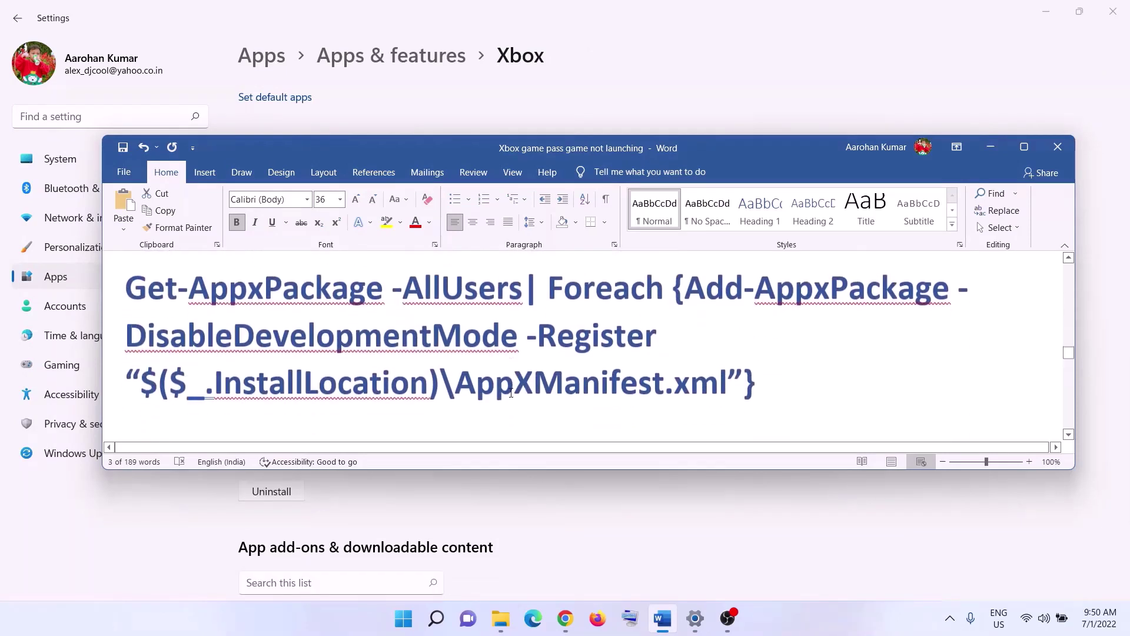
drag(759, 382, 227, 302)
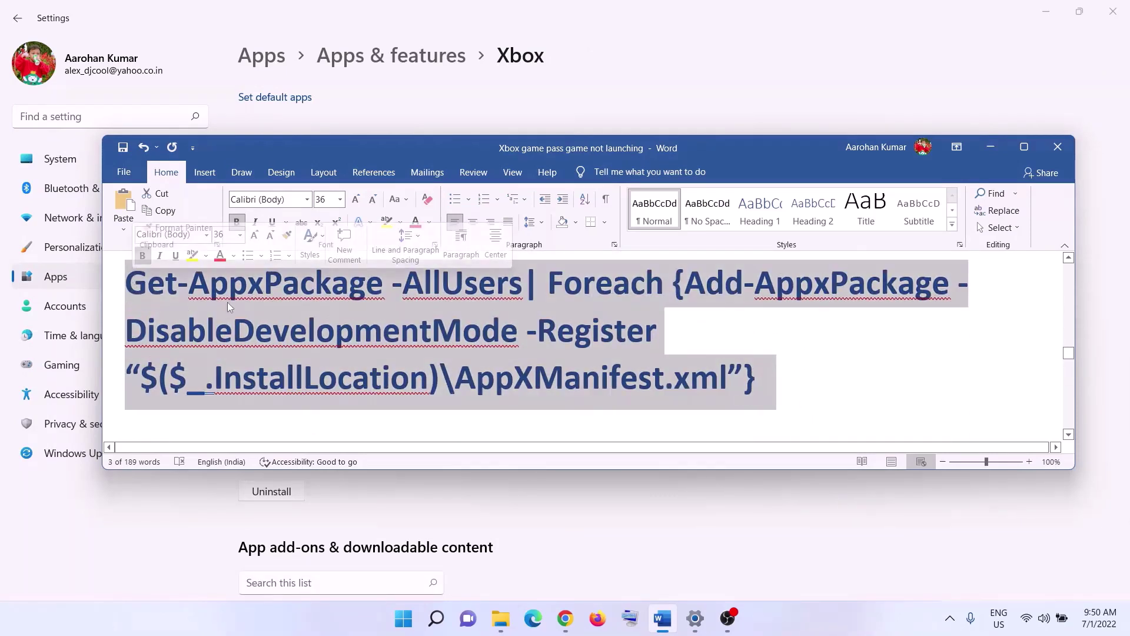
scroll(253, 321, up, 1)
right_click(281, 339)
click(330, 378)
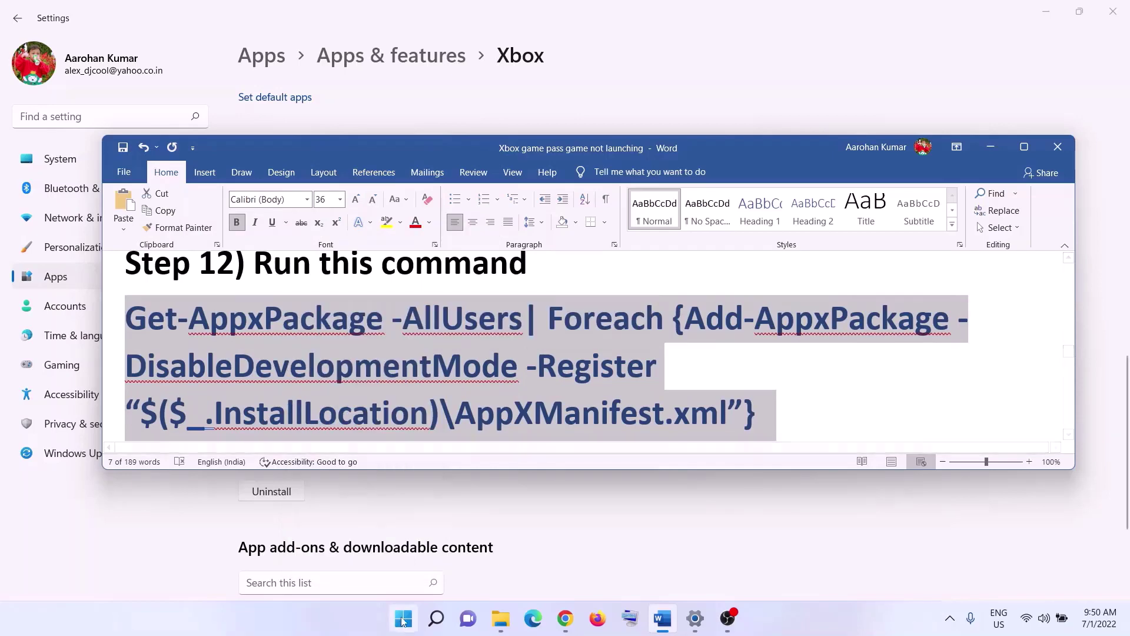
Search Start for powershell and run Windows PowerShell as administrator.
click(404, 620)
text(power)
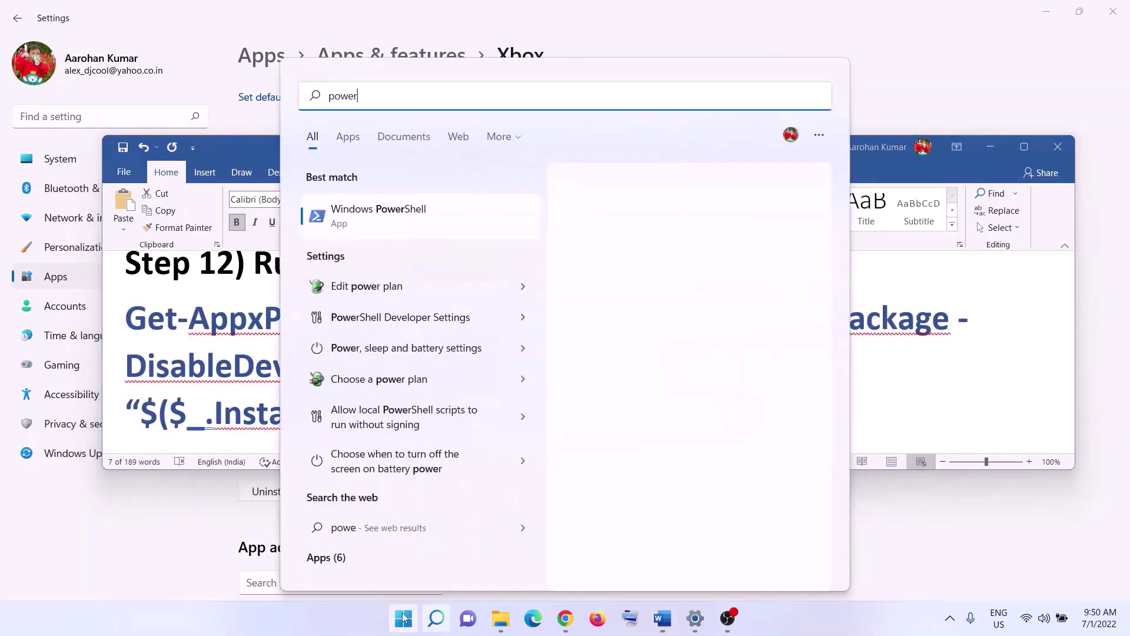
text(shell)
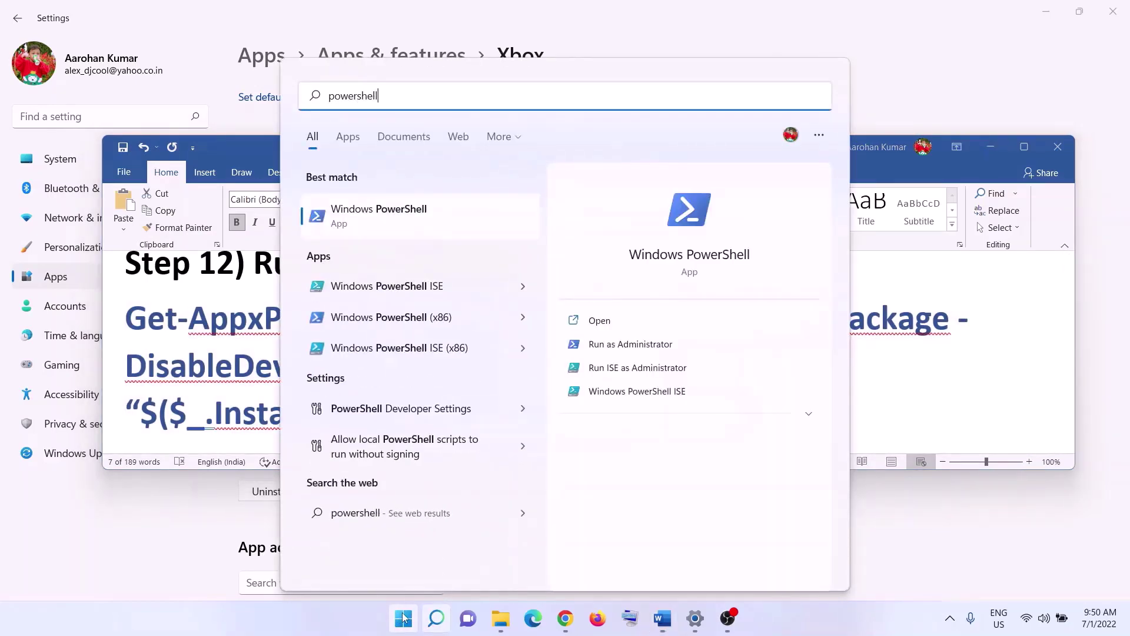
right_click(424, 222)
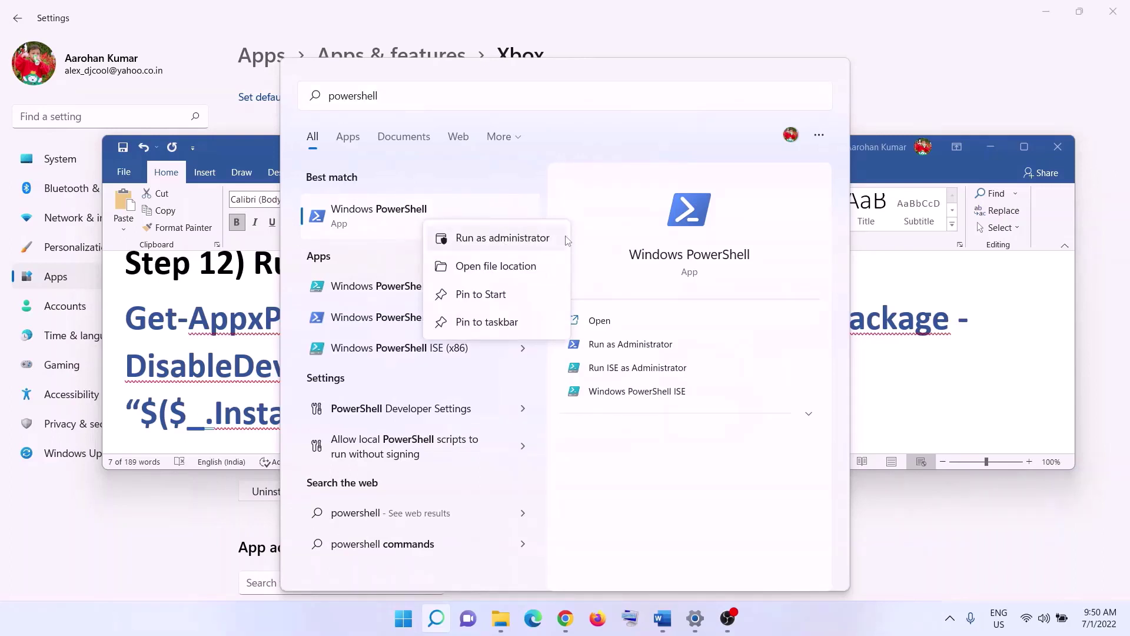
click(509, 239)
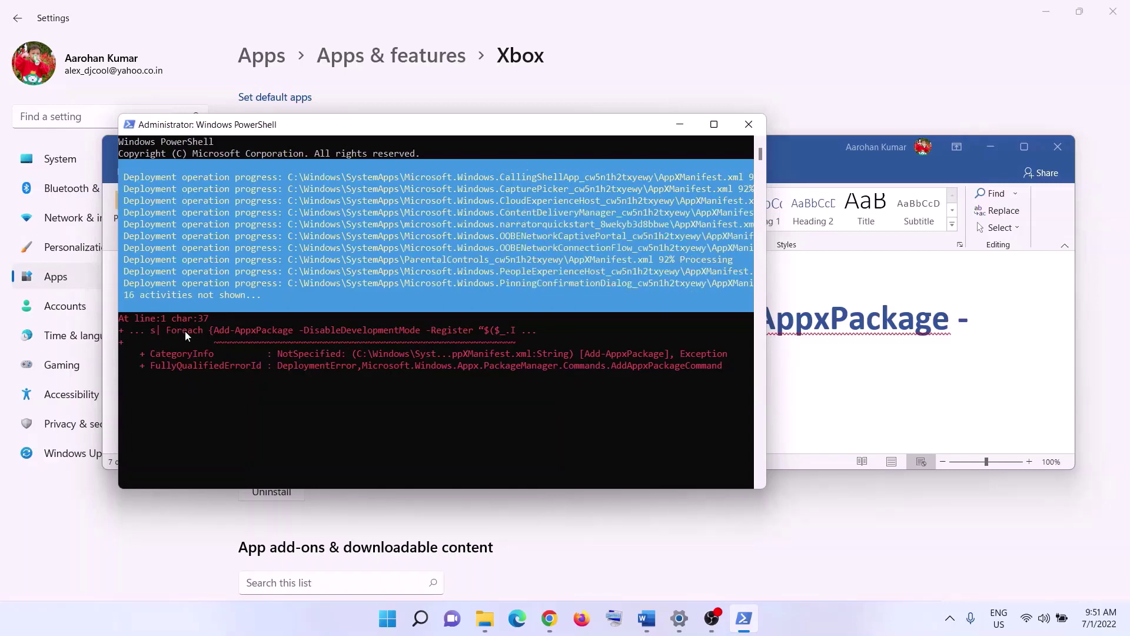
Let the Add-AppxPackage re-registration end with its 0x80073D02 errors, then close PowerShell.
click(801, 613)
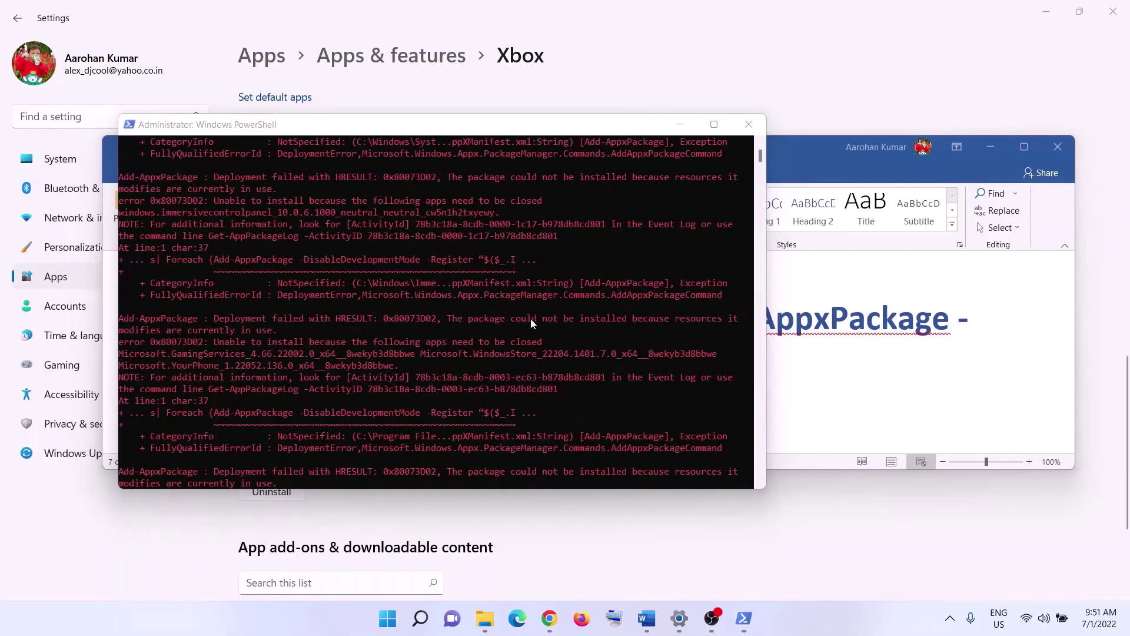
click(749, 124)
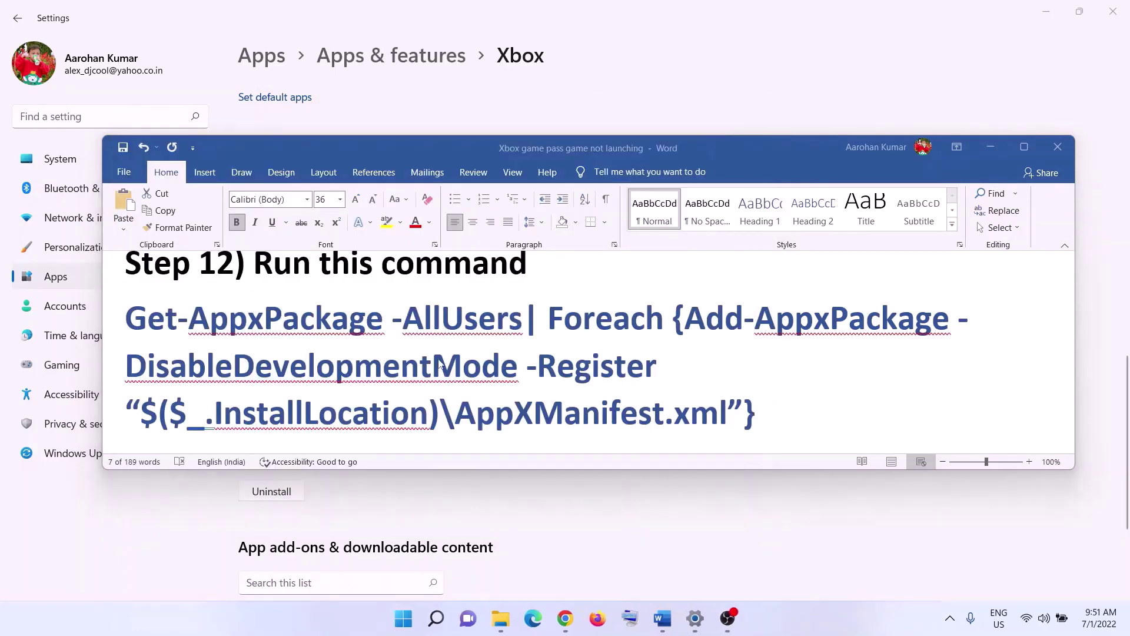
Scroll the notes to Step 13, highlight 'Start all these services', and maximize Word.
scroll(419, 349, down, 3)
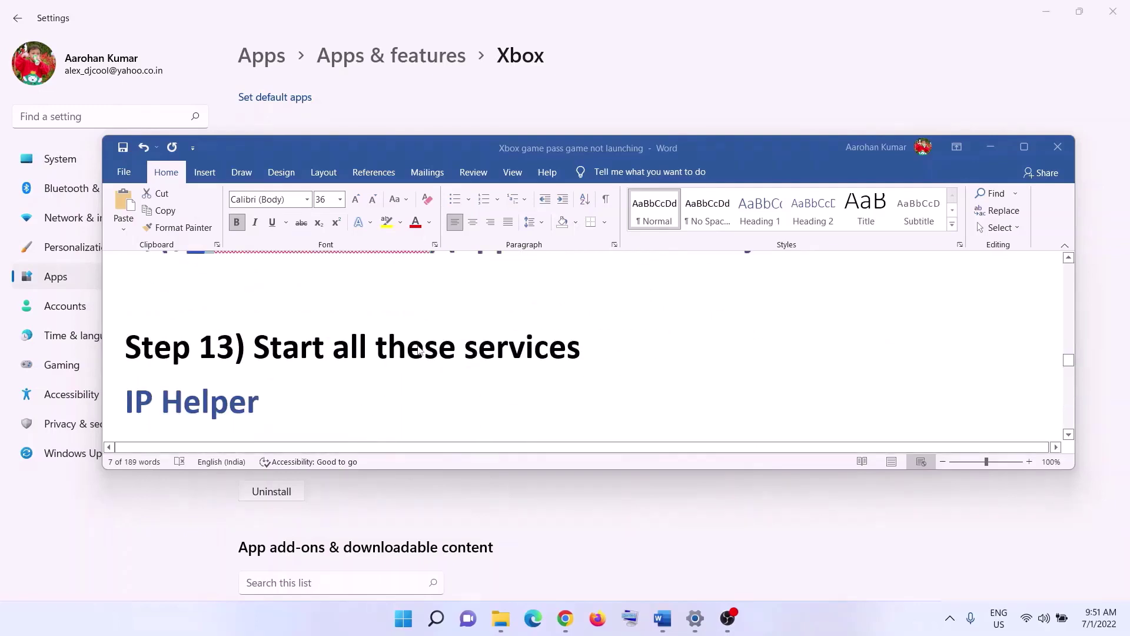
scroll(419, 350, down, 1)
drag(261, 317, 581, 313)
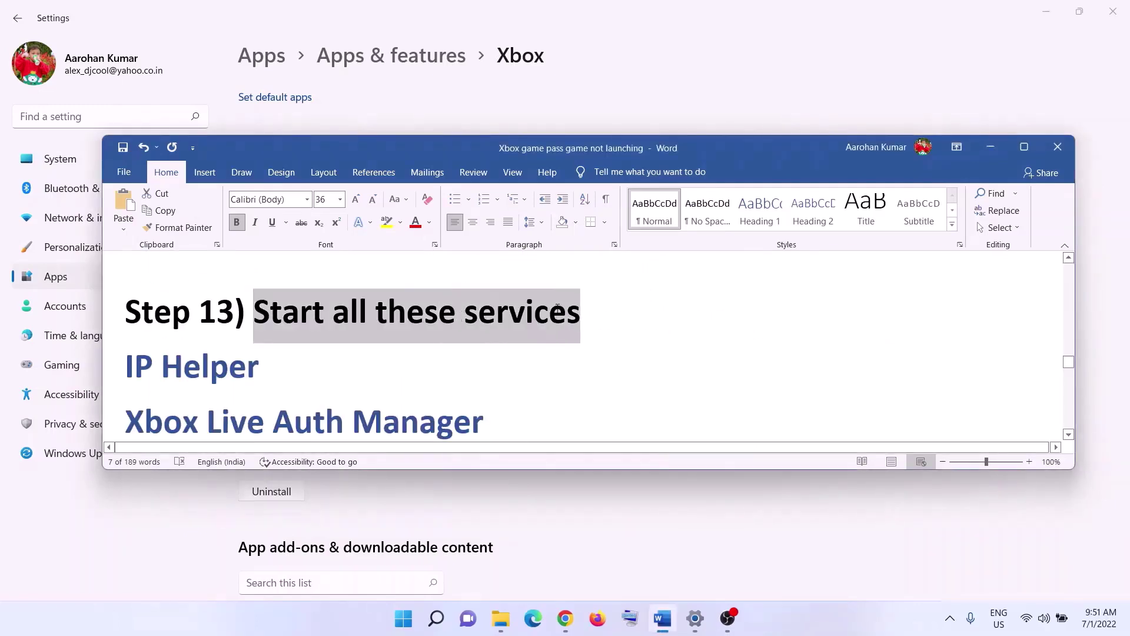
click(1024, 146)
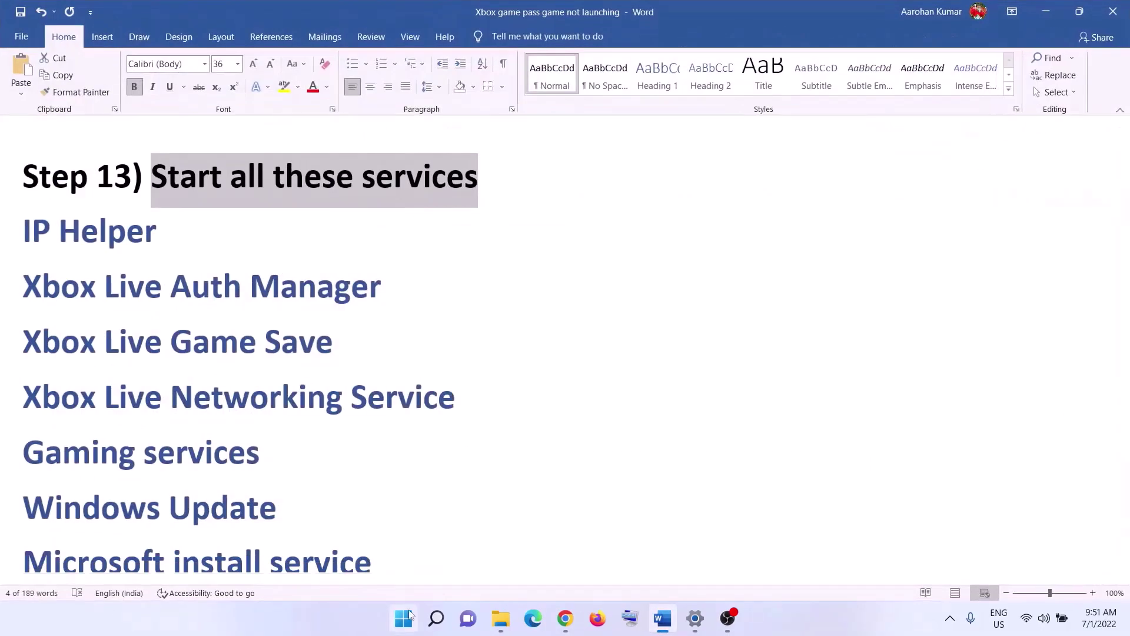
Launch the Services app from a Start search for services.
click(414, 618)
text(services)
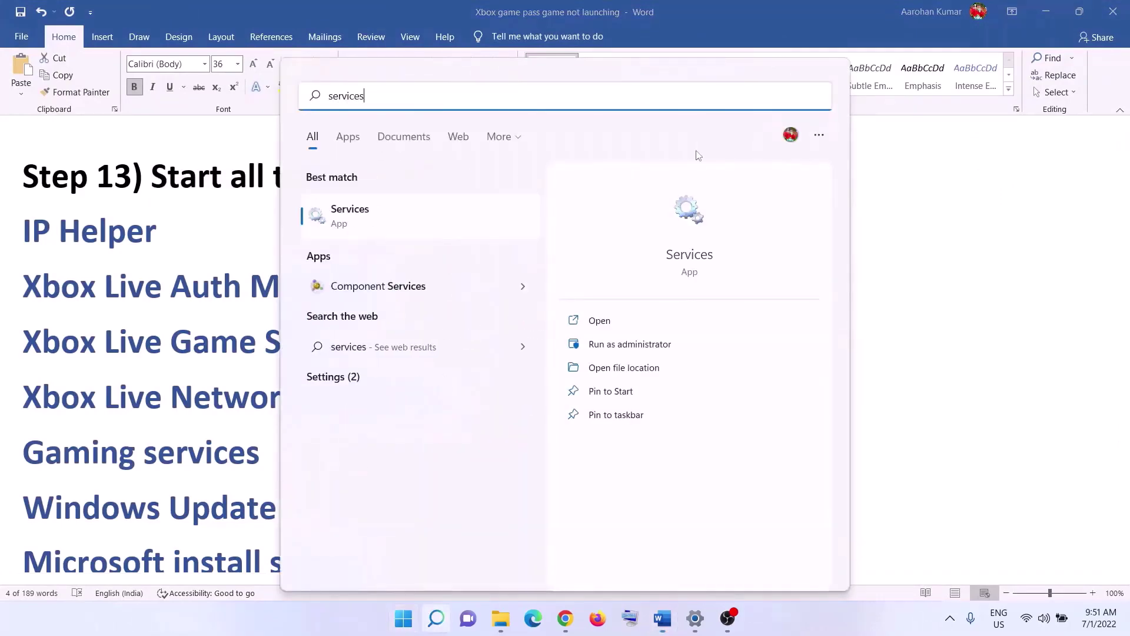
click(467, 226)
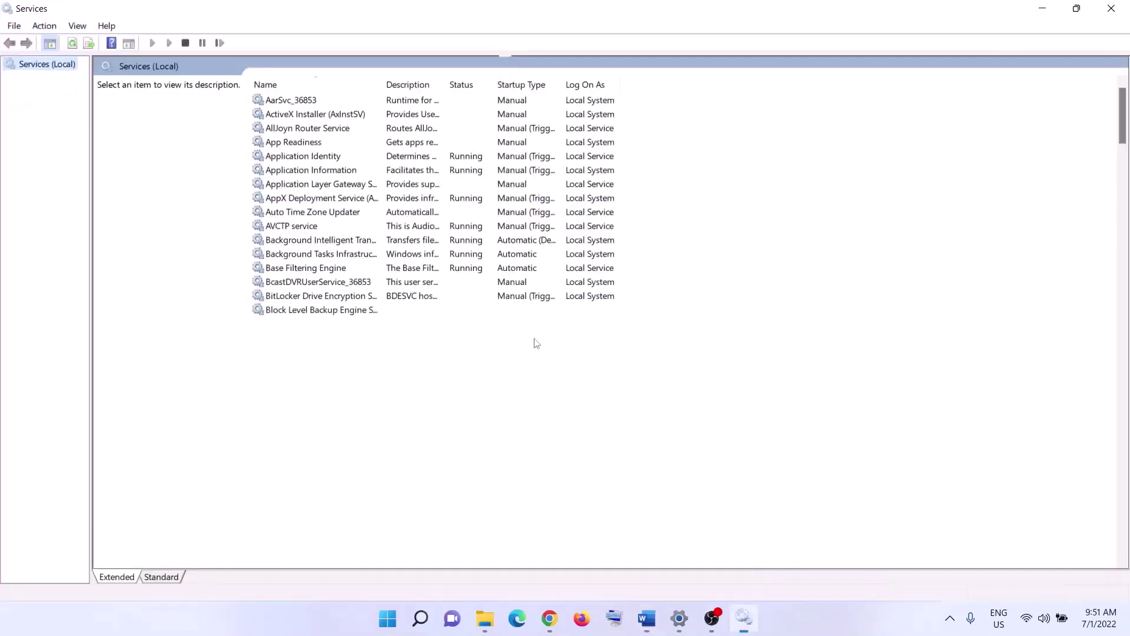
click(311, 406)
Keep IP Helper's startup type on Automatic and close its properties.
key(i)
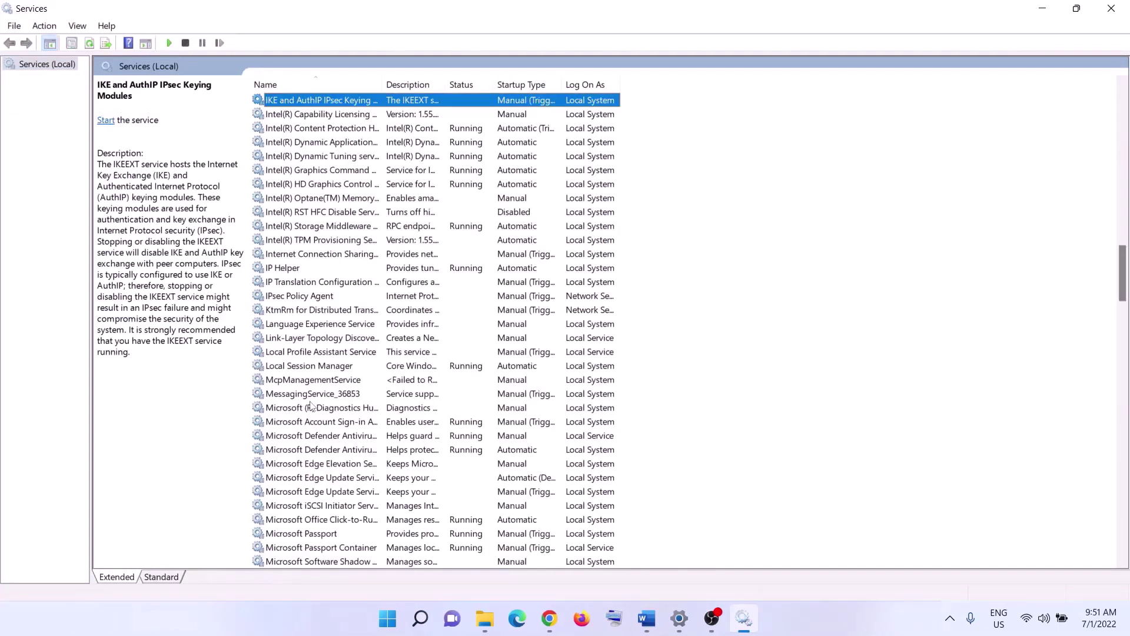
click(296, 271)
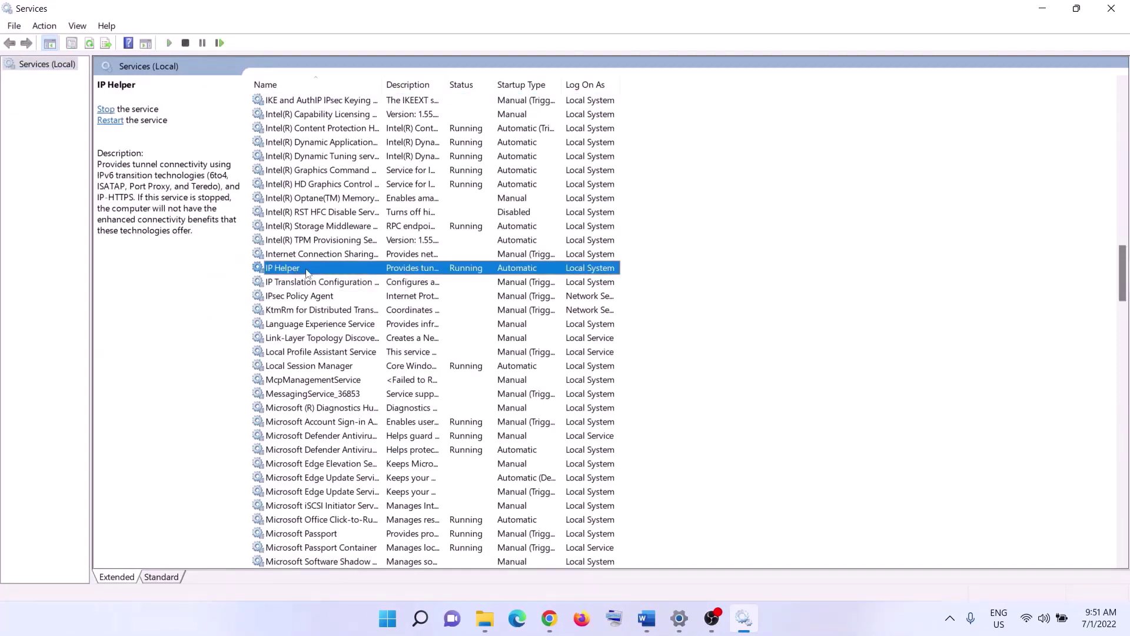
double_click(307, 272)
click(527, 291)
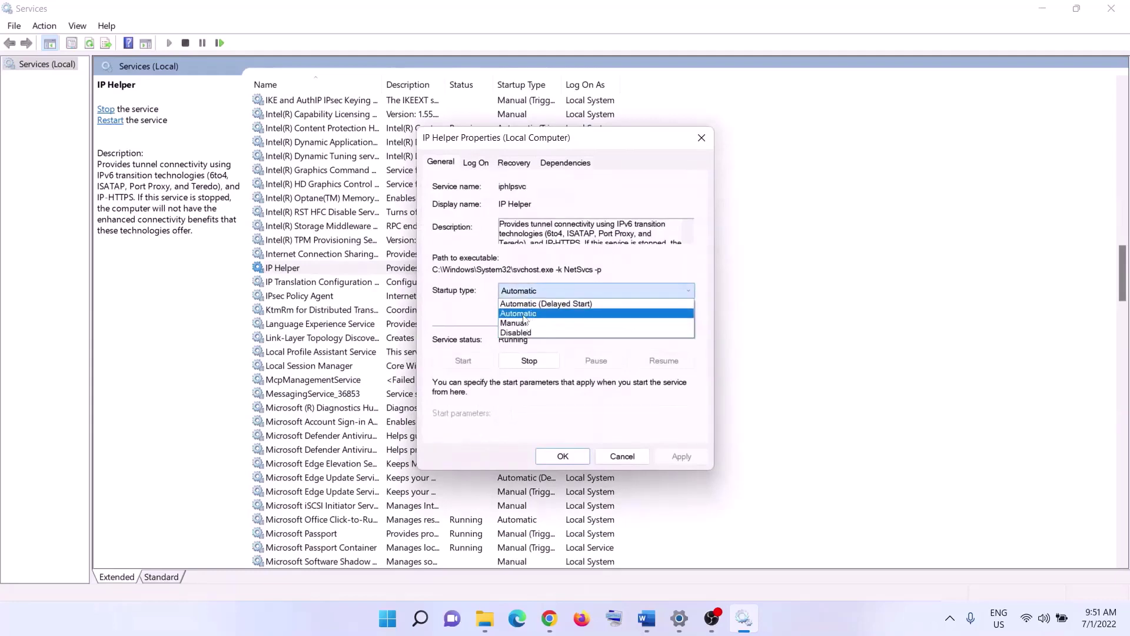
click(523, 315)
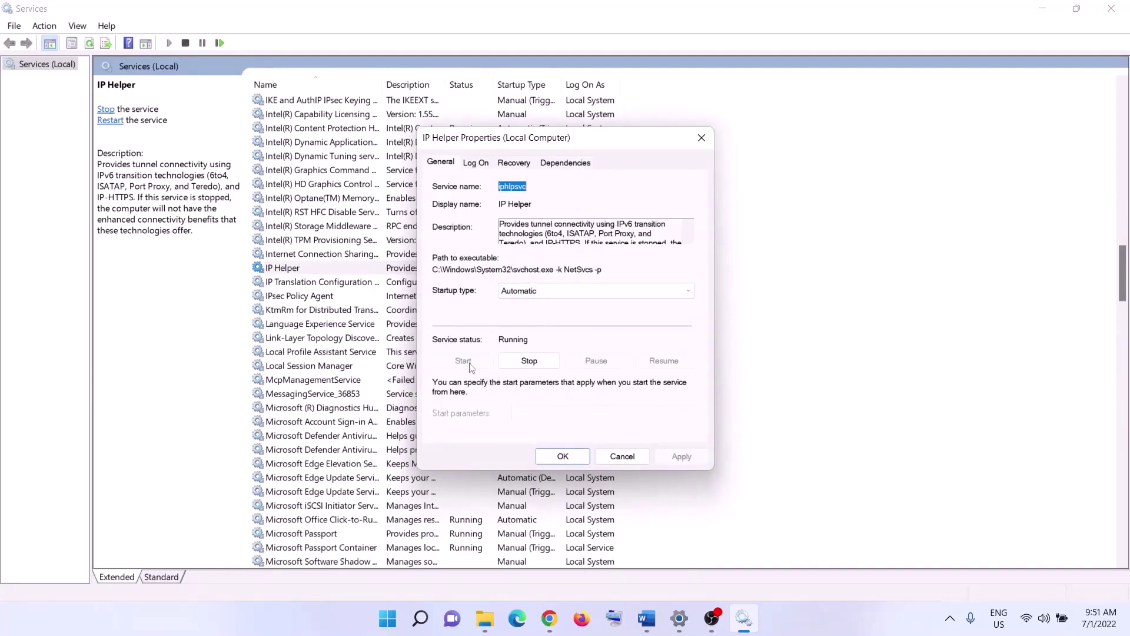
click(561, 457)
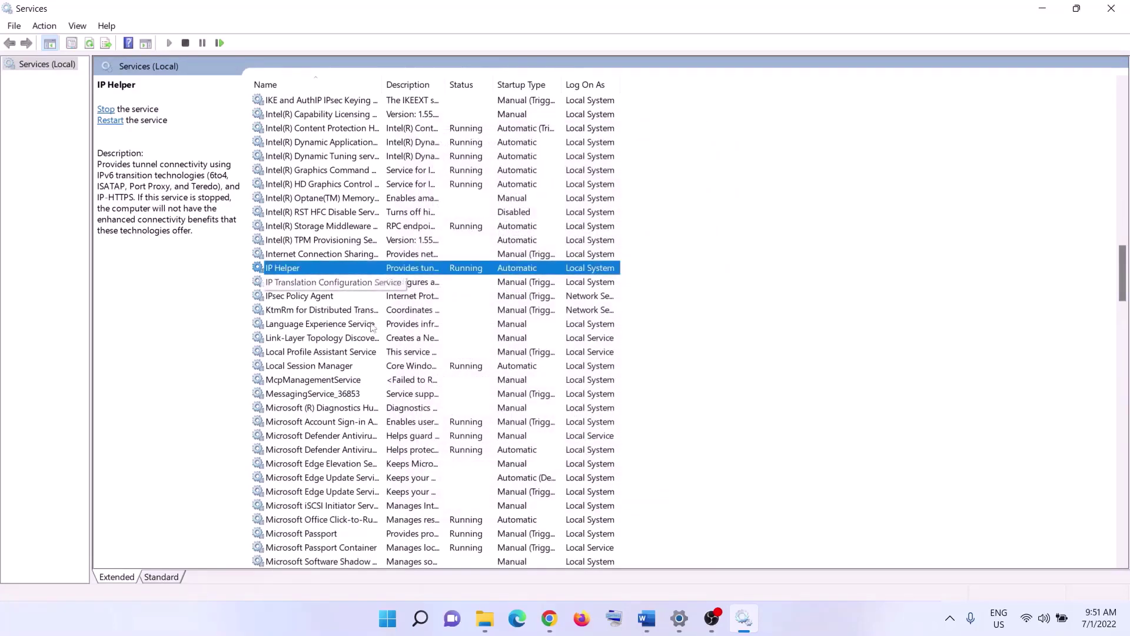
Set Xbox Accessory Management Service to Automatic and start it.
click(393, 425)
key(x)
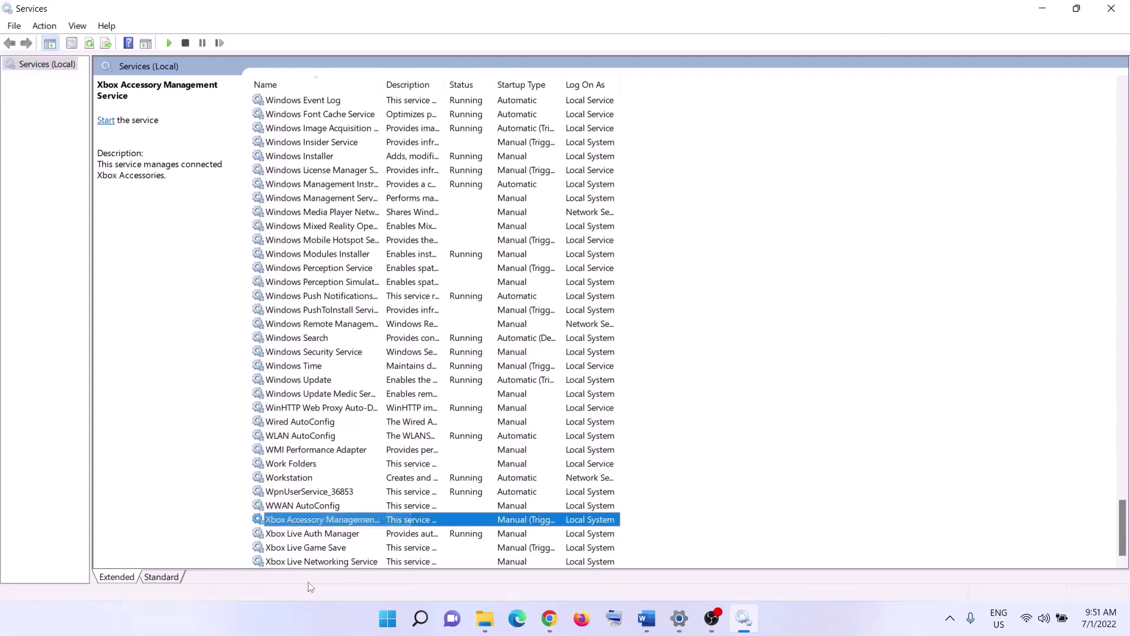
double_click(341, 521)
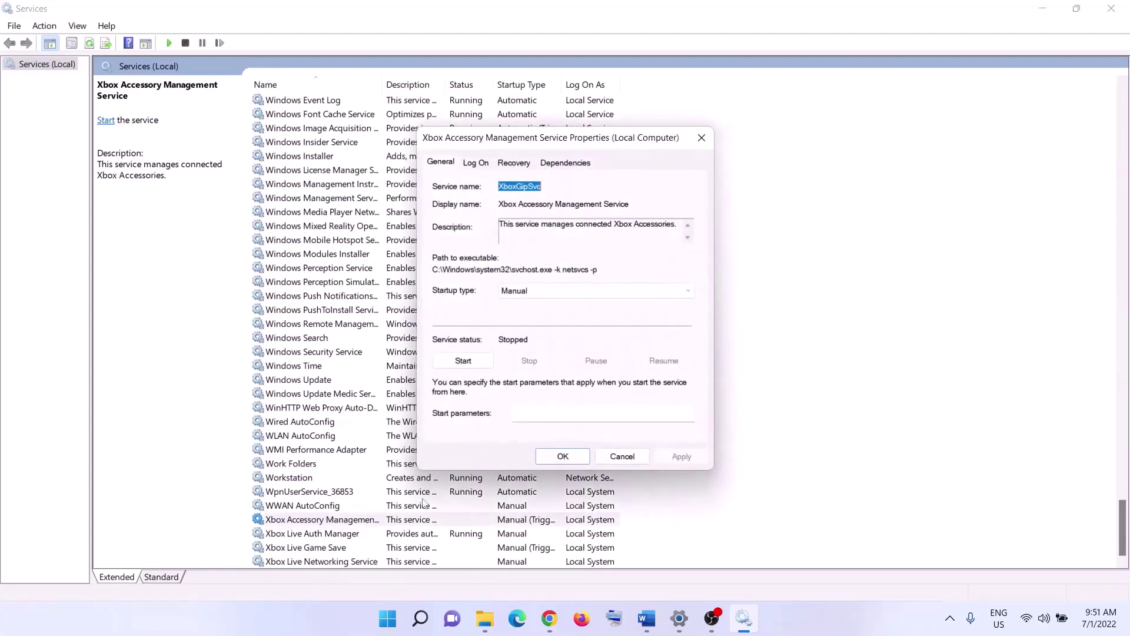
click(564, 291)
click(547, 301)
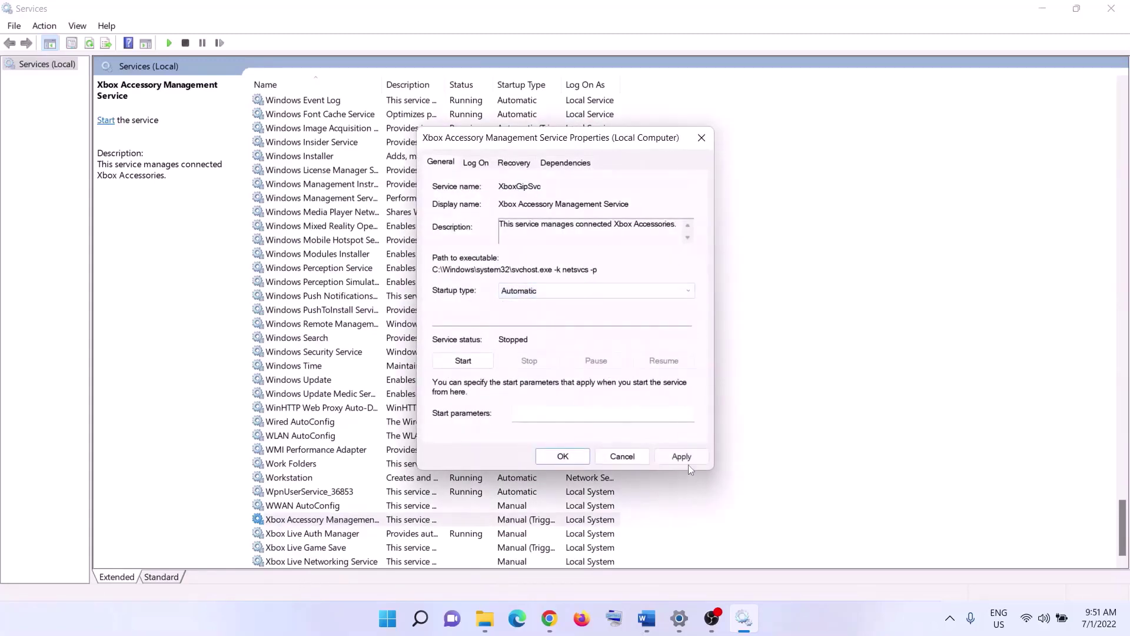
click(466, 362)
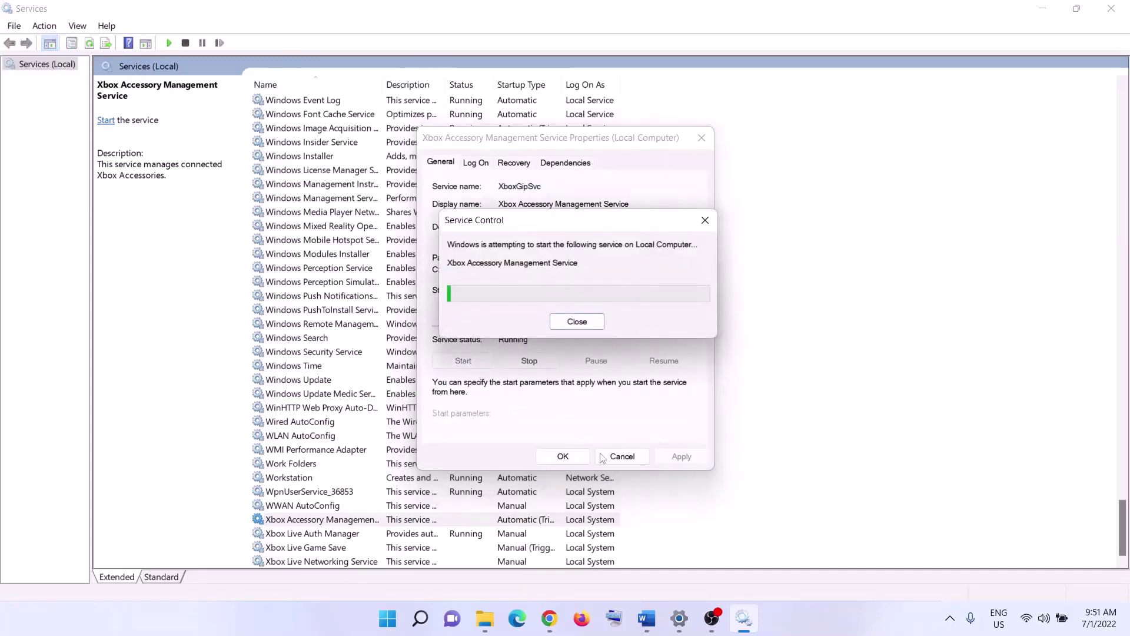
click(568, 458)
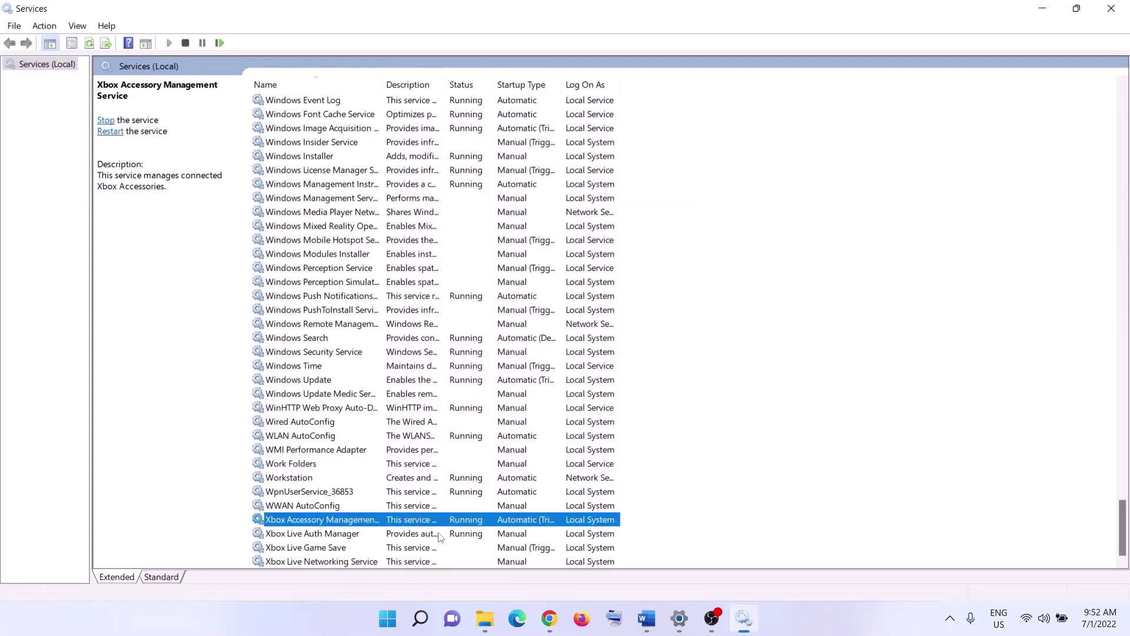
Set Xbox Live Auth Manager's startup type to Automatic and apply.
key(Down)
key(Return)
click(589, 293)
click(548, 310)
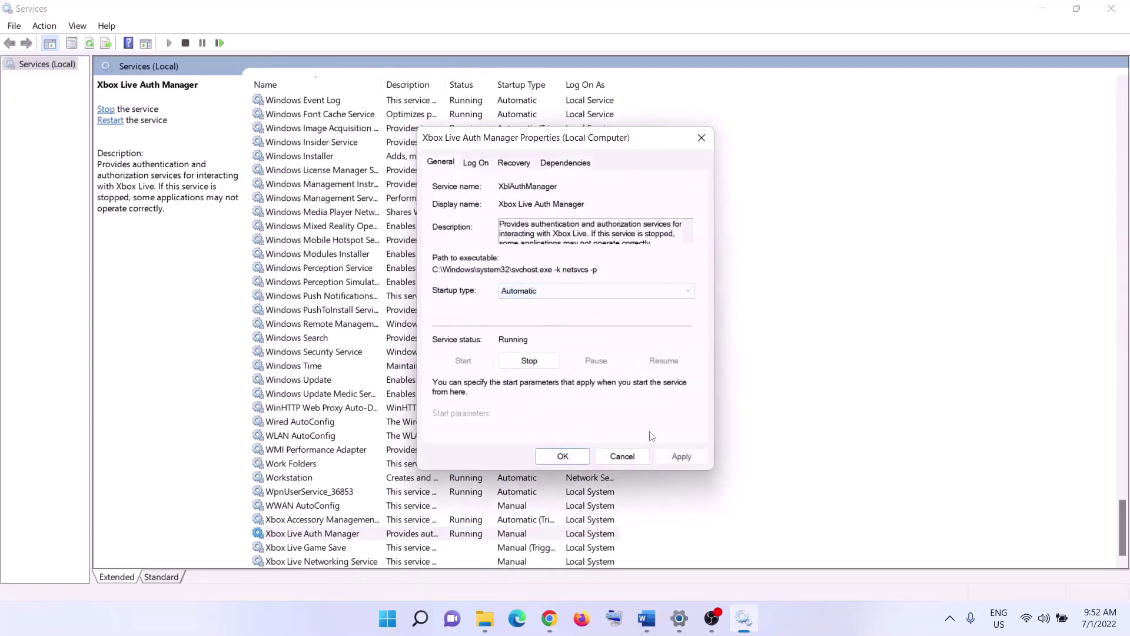
click(674, 456)
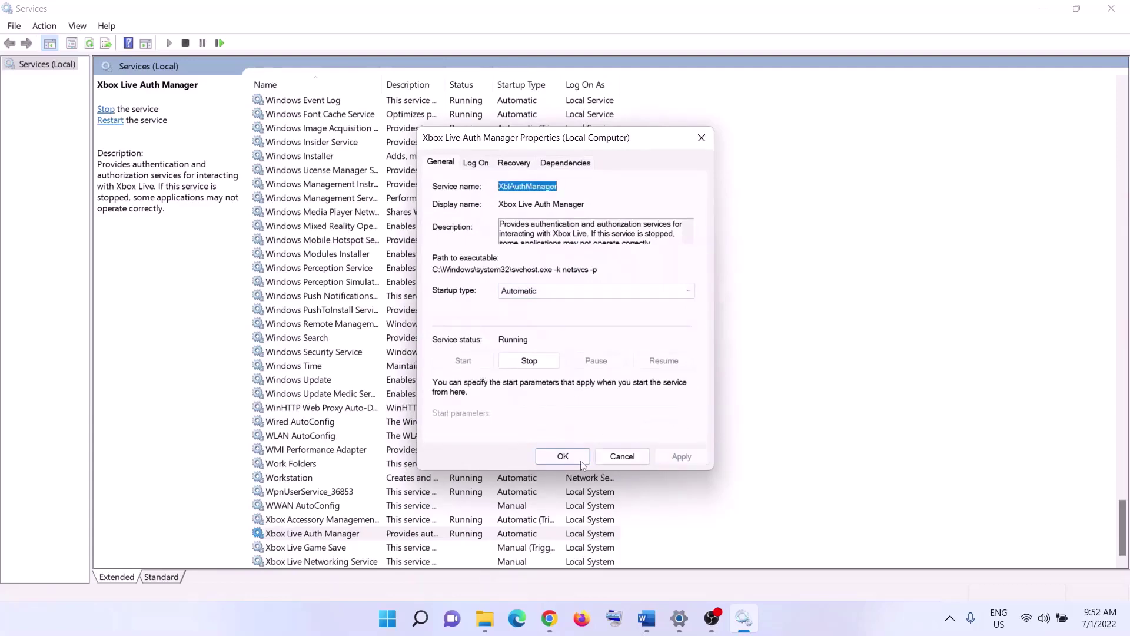
click(563, 458)
Set Xbox Live Game Save to Automatic and start the service.
double_click(413, 548)
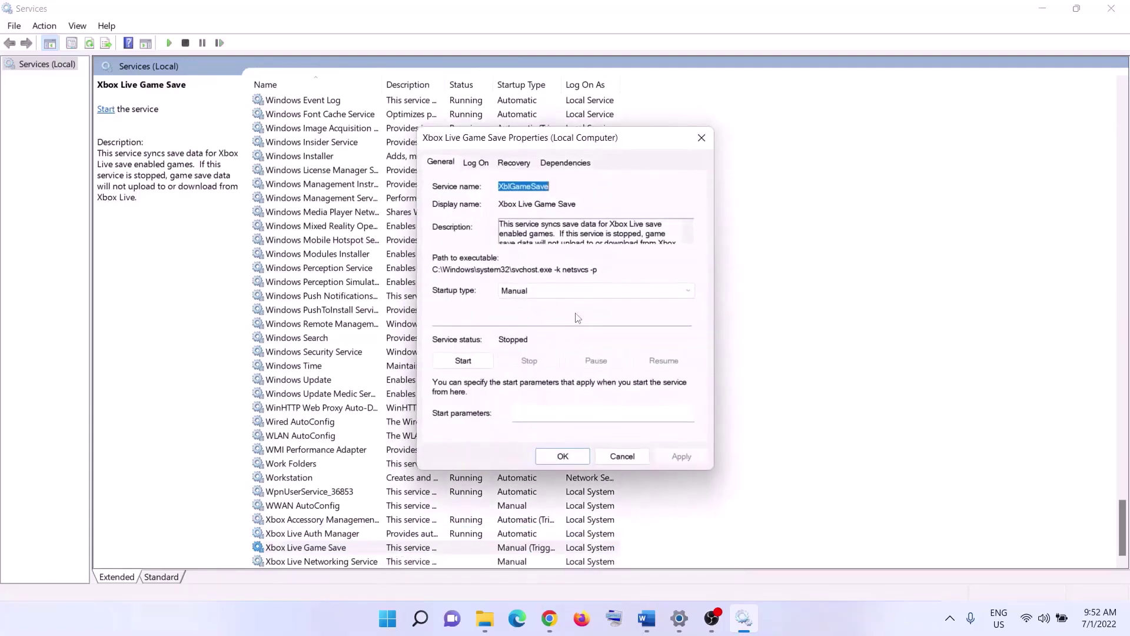
click(553, 292)
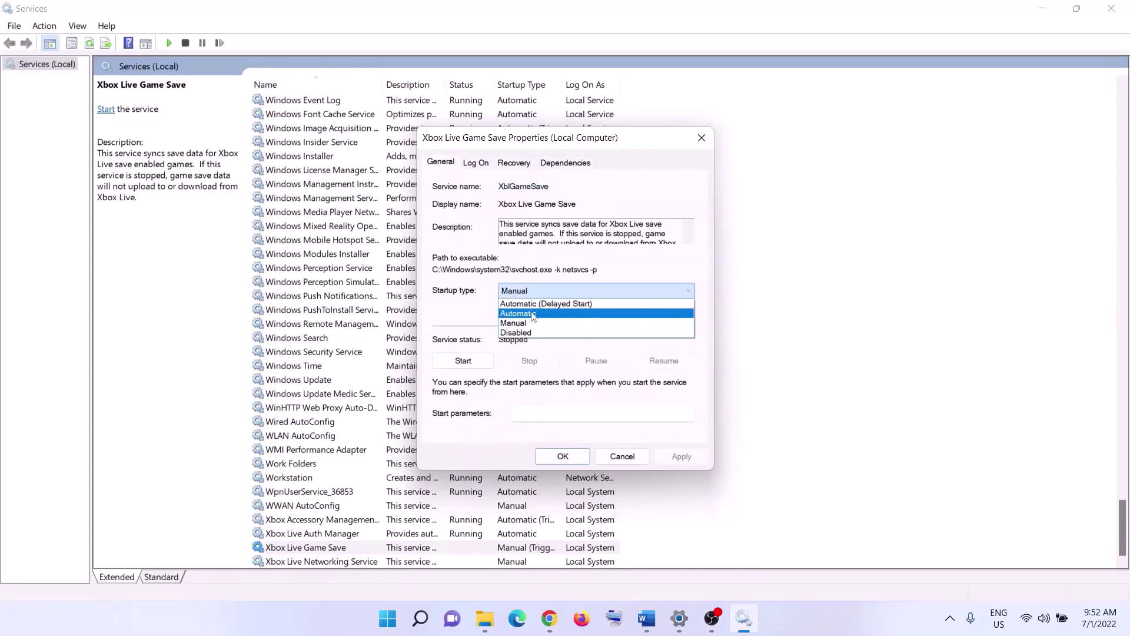
click(533, 314)
click(681, 456)
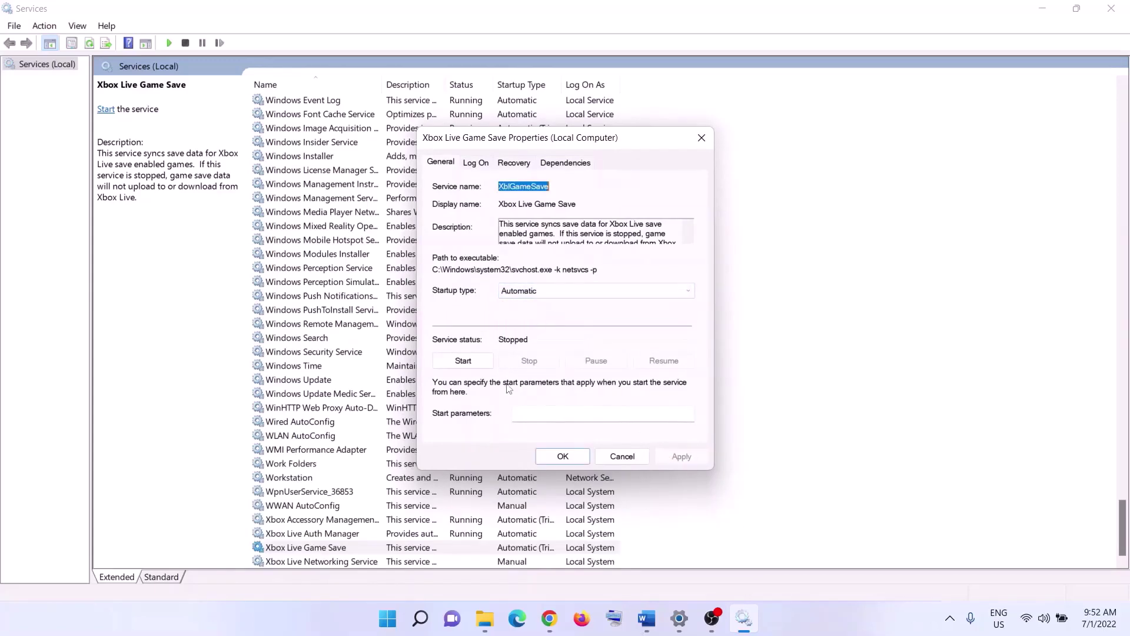
click(466, 361)
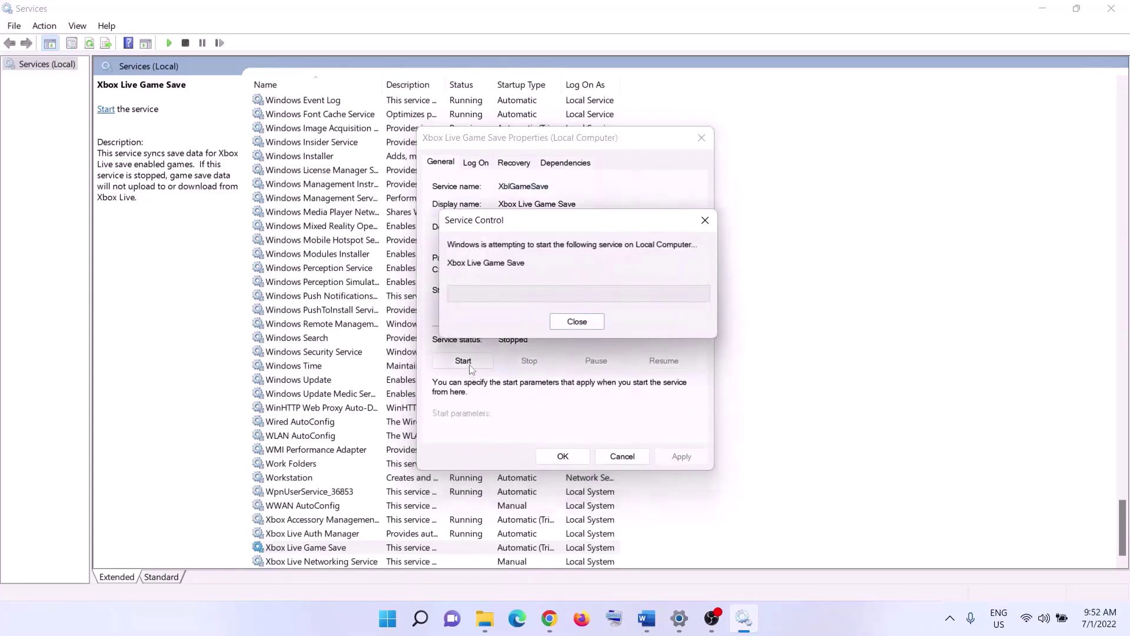
click(563, 456)
Set Xbox Live Networking Service to Automatic and start it.
double_click(368, 562)
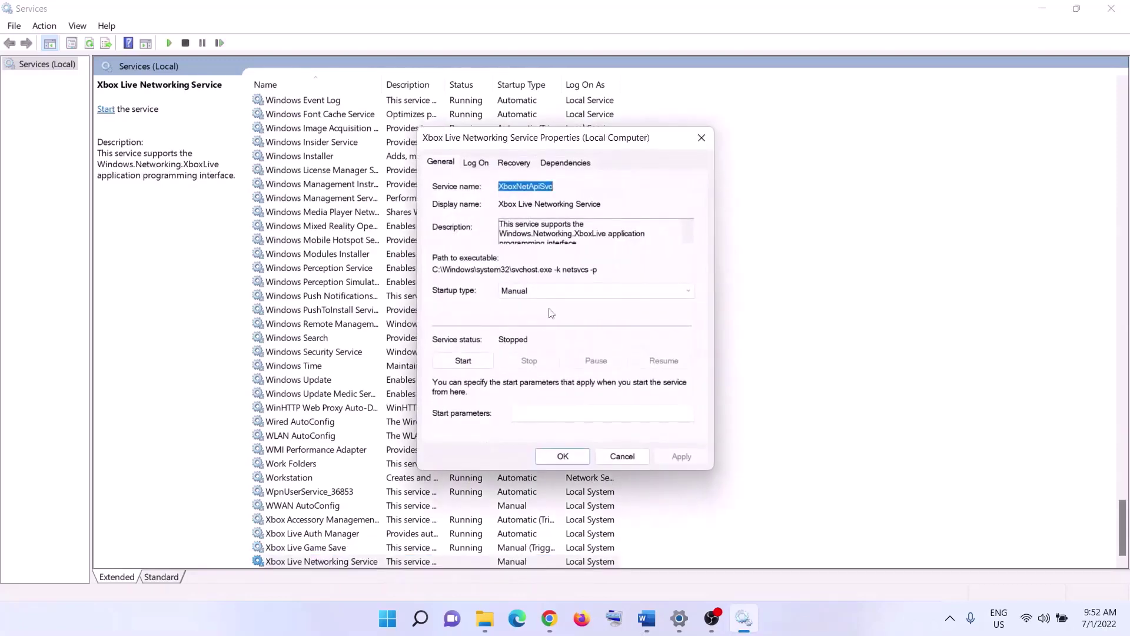
click(545, 291)
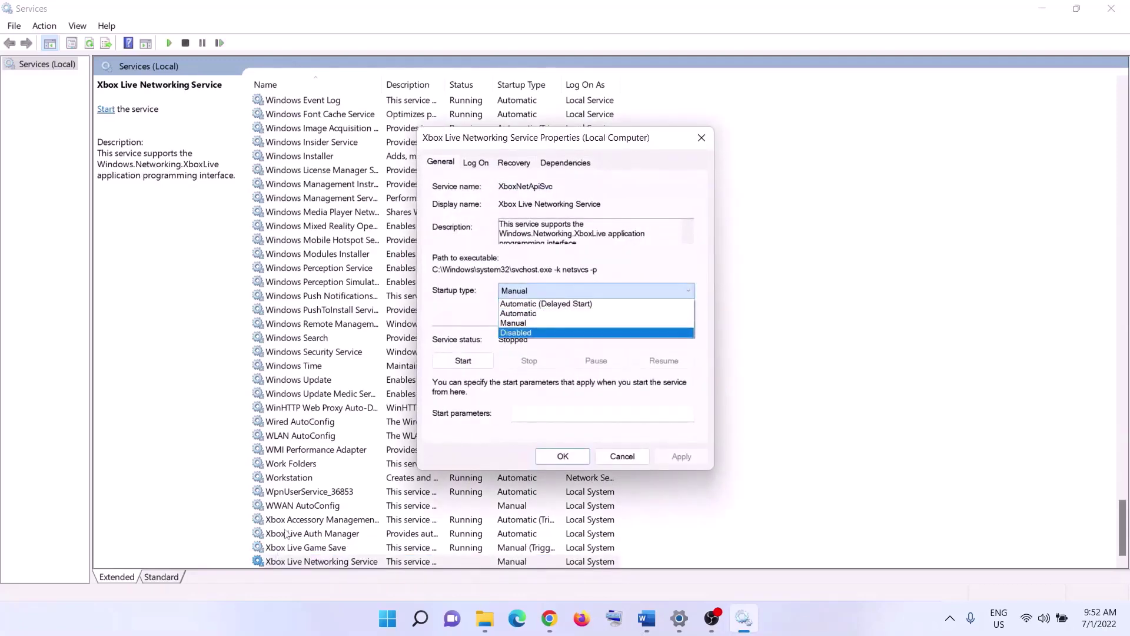
click(553, 313)
click(671, 457)
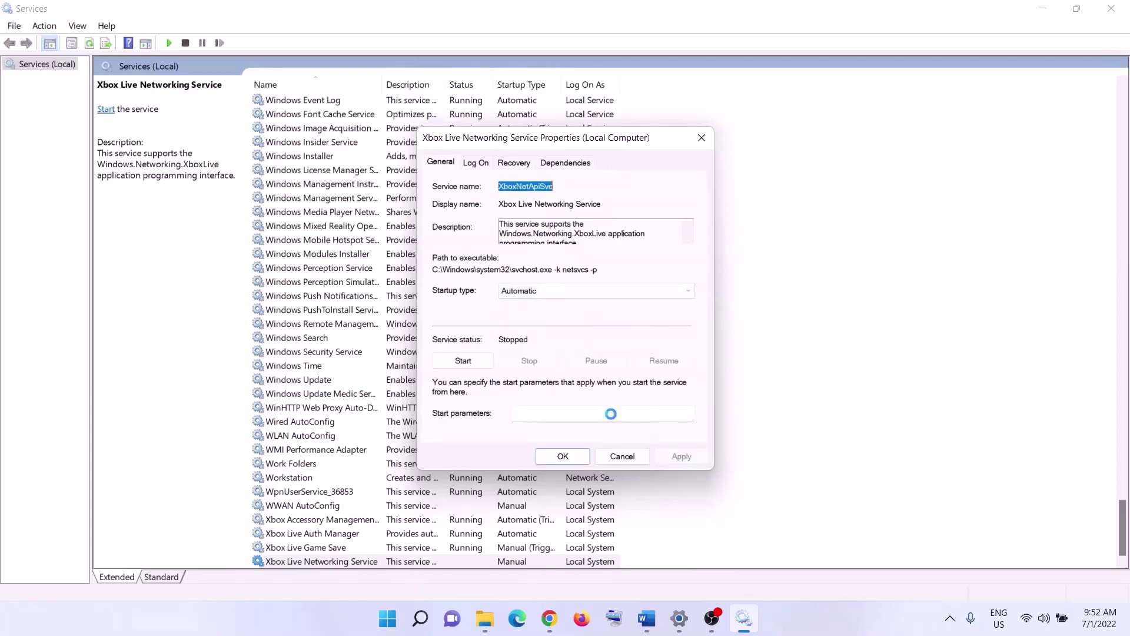
click(463, 360)
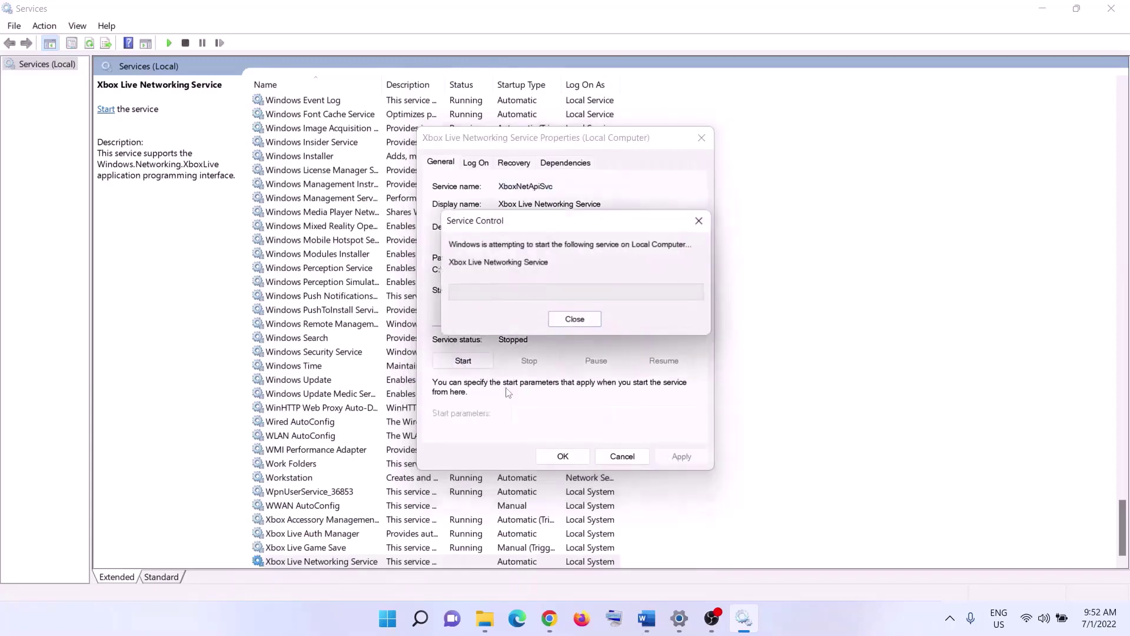
click(563, 457)
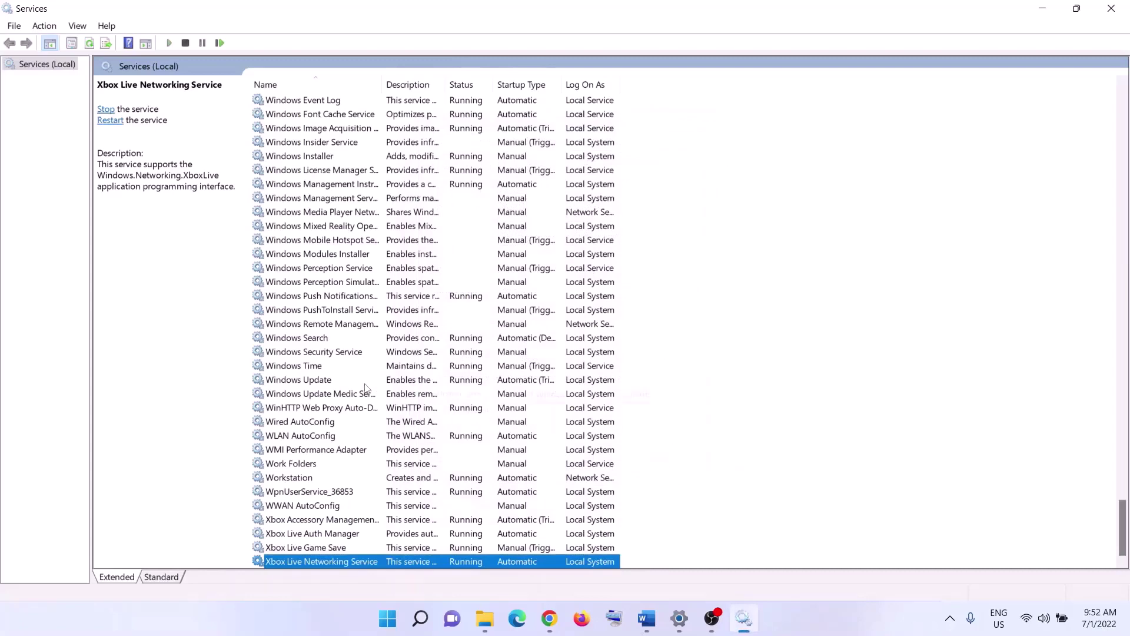
Keep the Windows Update service starting automatically.
click(333, 382)
double_click(424, 381)
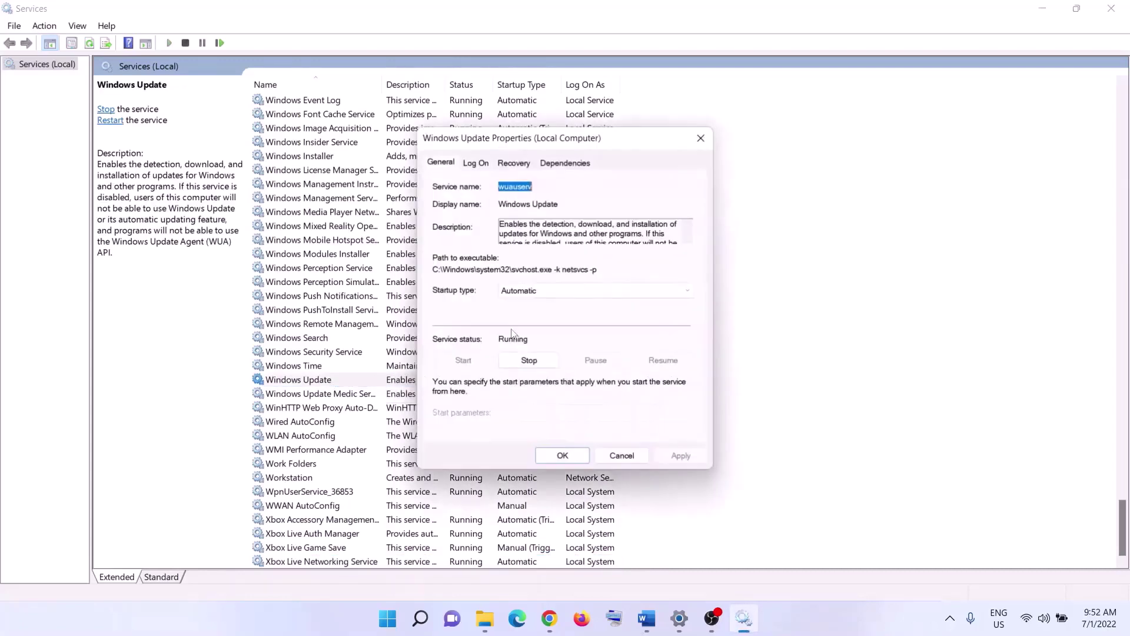
click(532, 292)
click(538, 313)
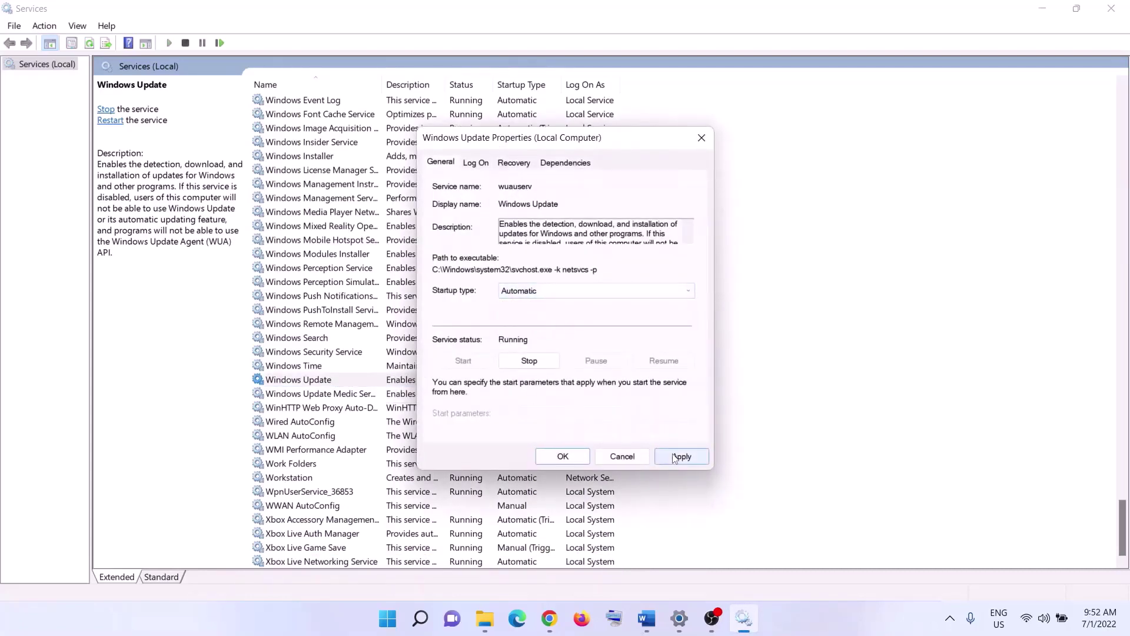
click(577, 458)
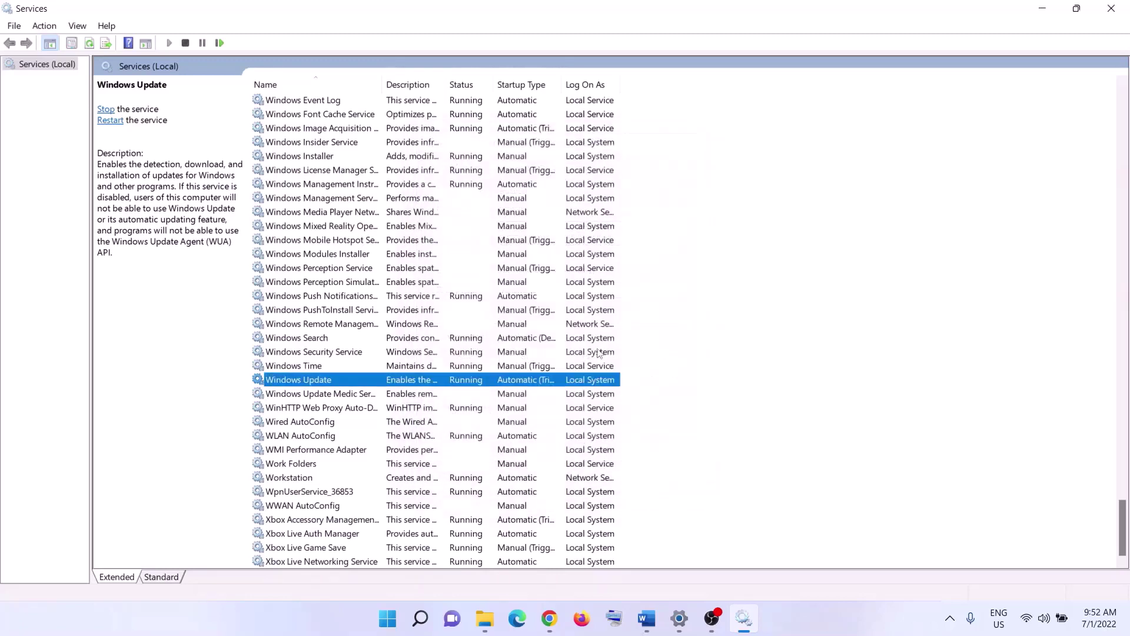
Stop both Gaming Services entries.
click(425, 323)
key(g)
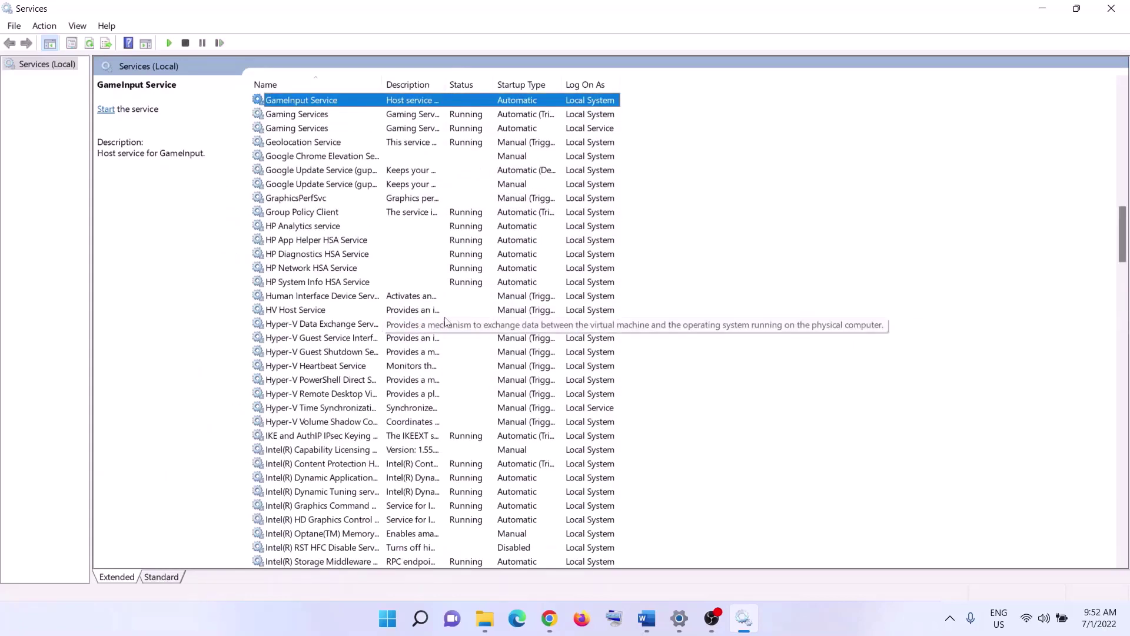
scroll(425, 322, up, 2)
click(468, 203)
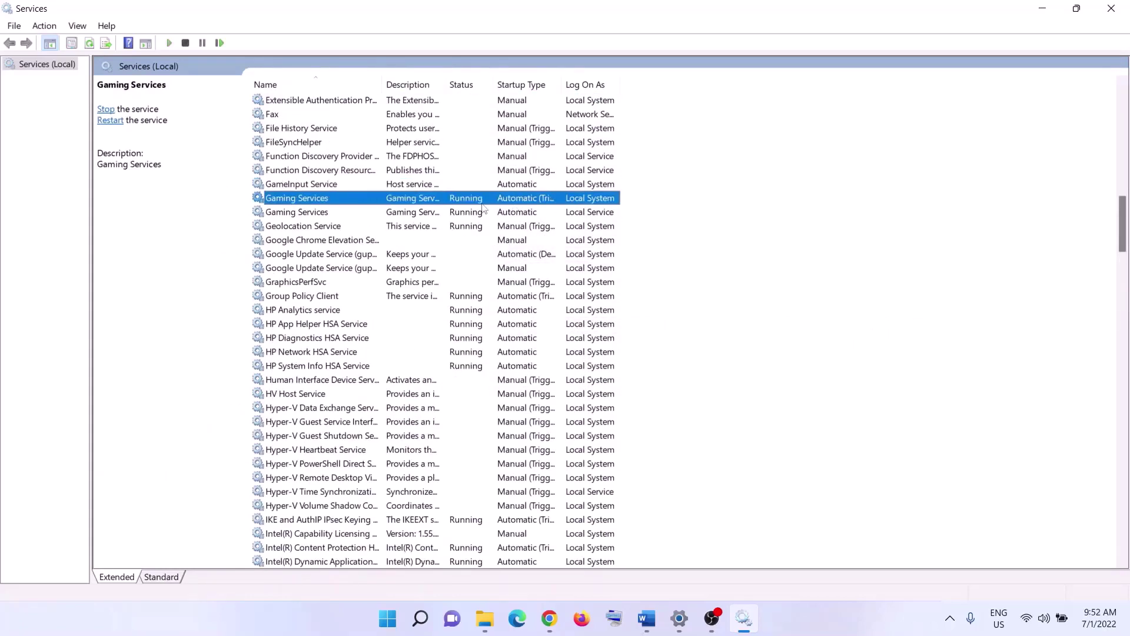
click(466, 215)
click(464, 203)
click(467, 216)
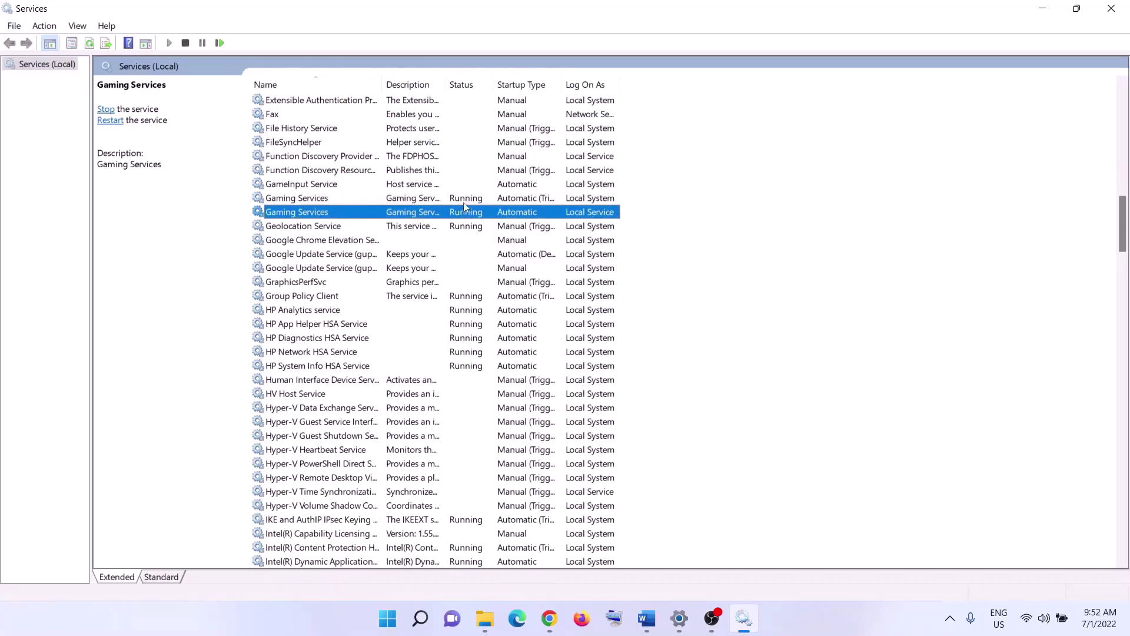
click(467, 202)
right_click(466, 203)
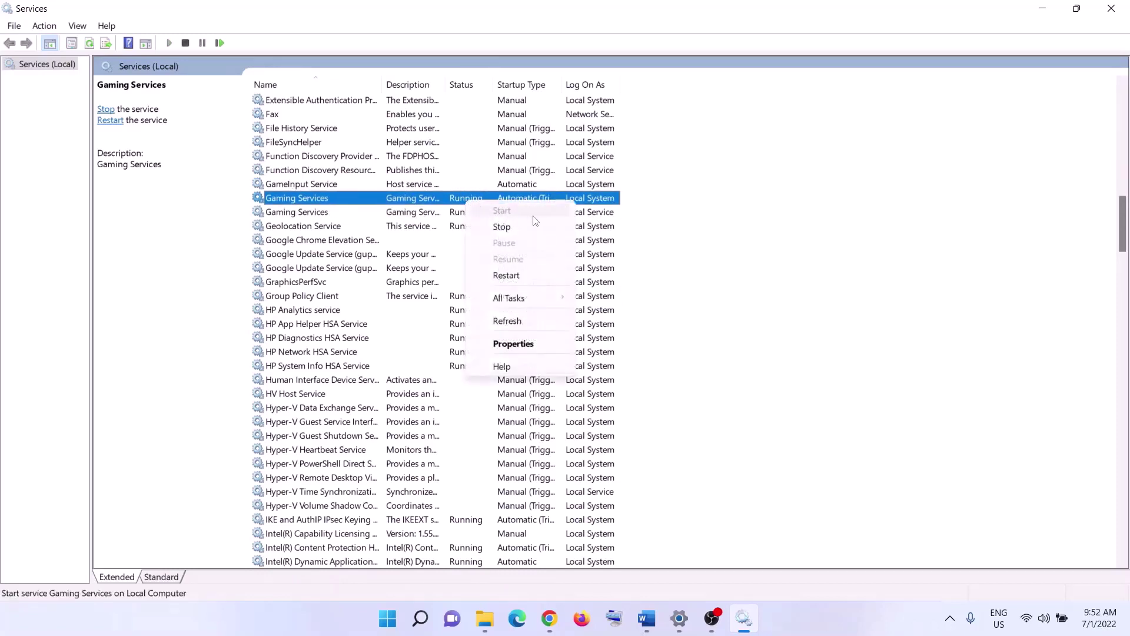
click(453, 216)
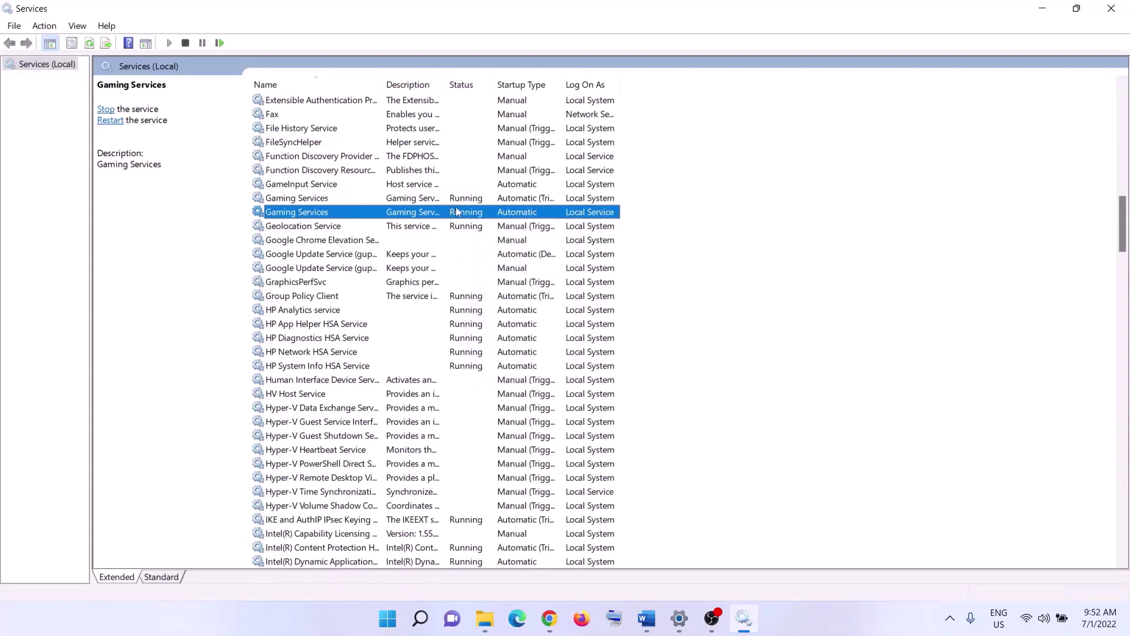
click(456, 203)
click(460, 216)
click(460, 201)
right_click(461, 202)
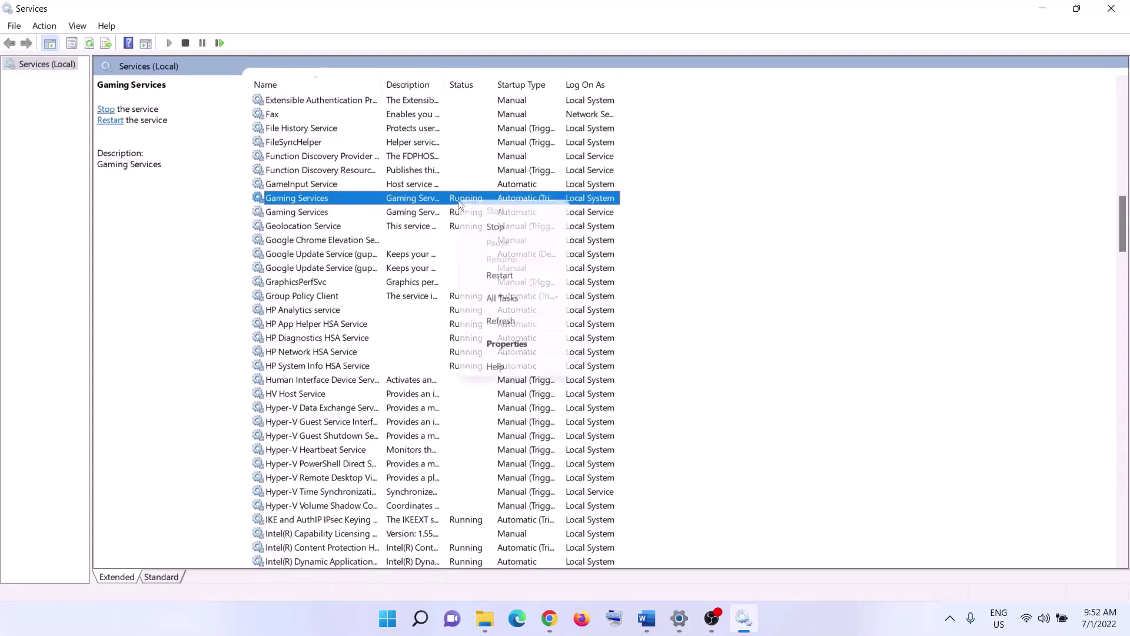
click(509, 229)
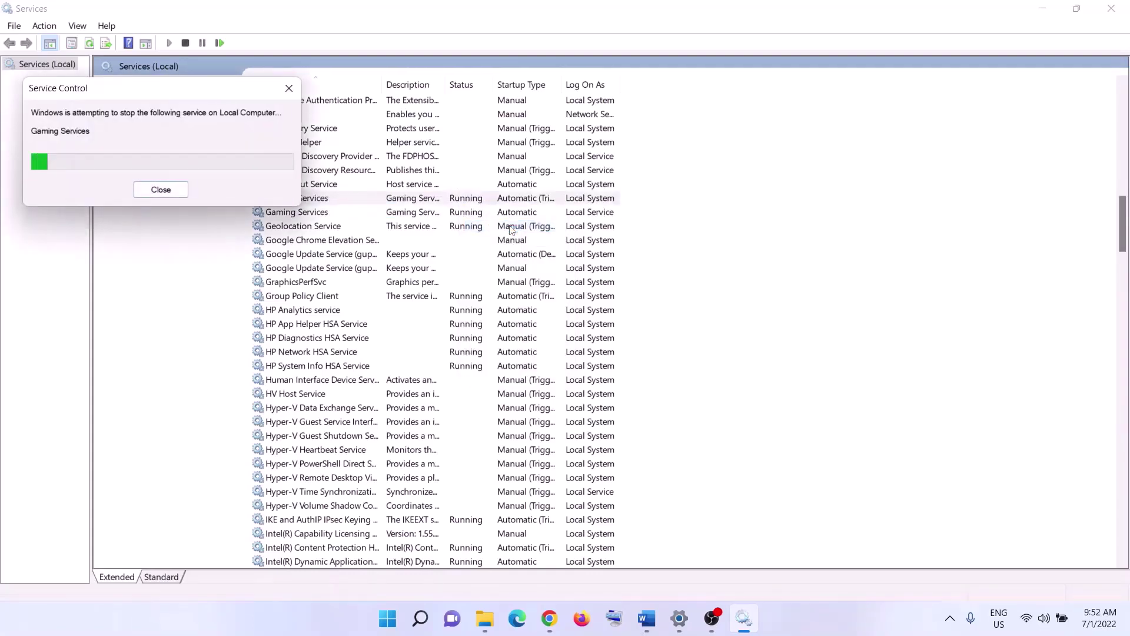
click(465, 217)
right_click(468, 216)
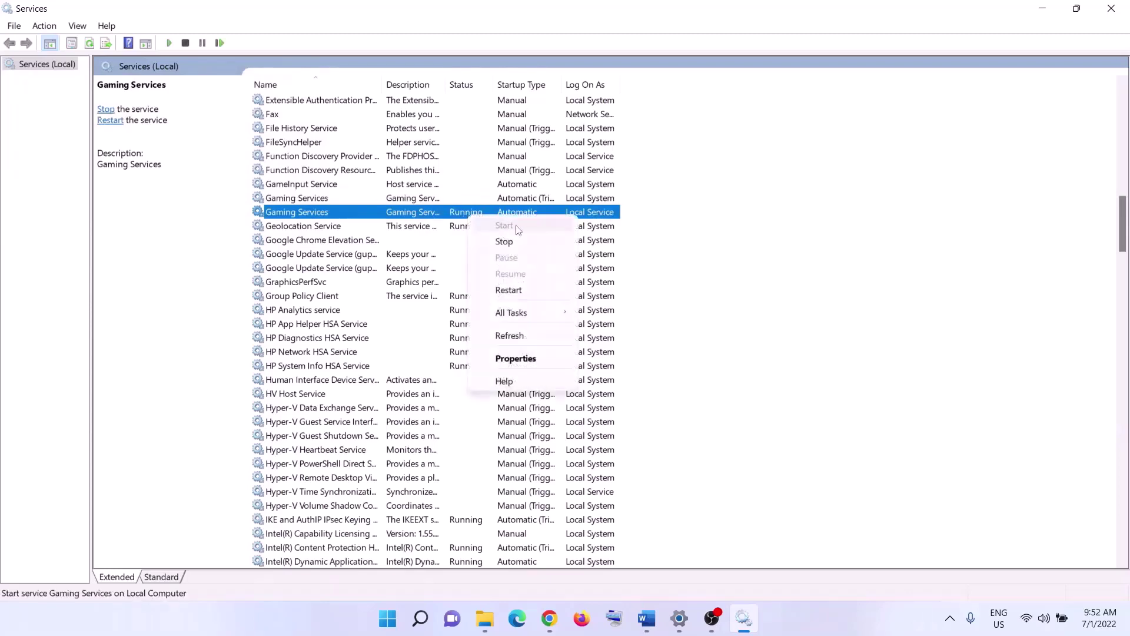
click(517, 241)
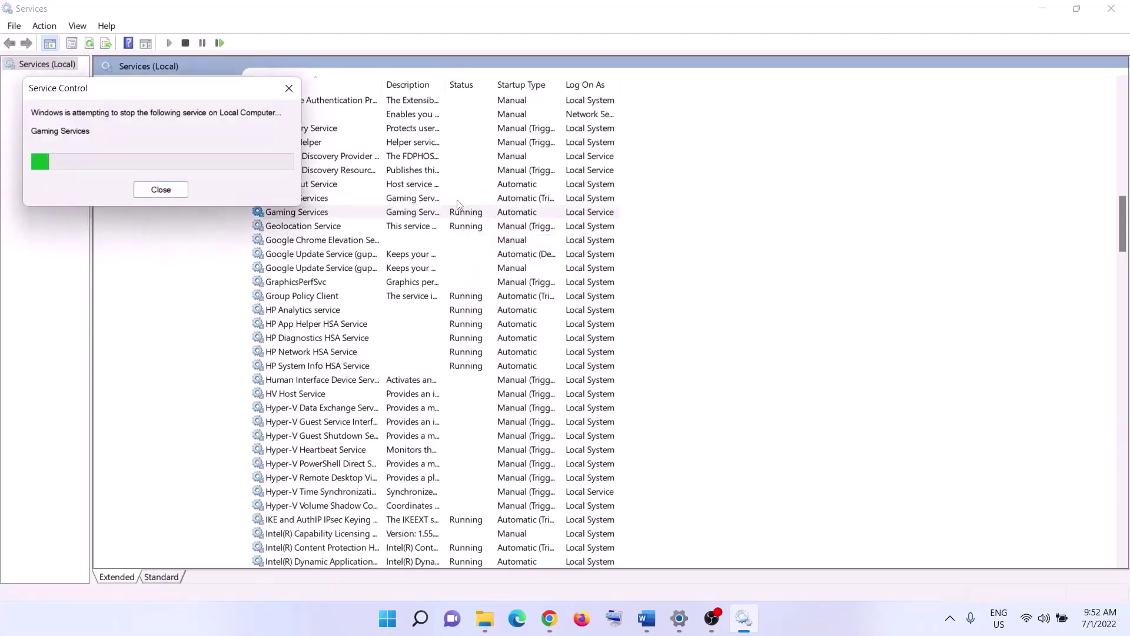
Start both Gaming Services entries again.
click(488, 203)
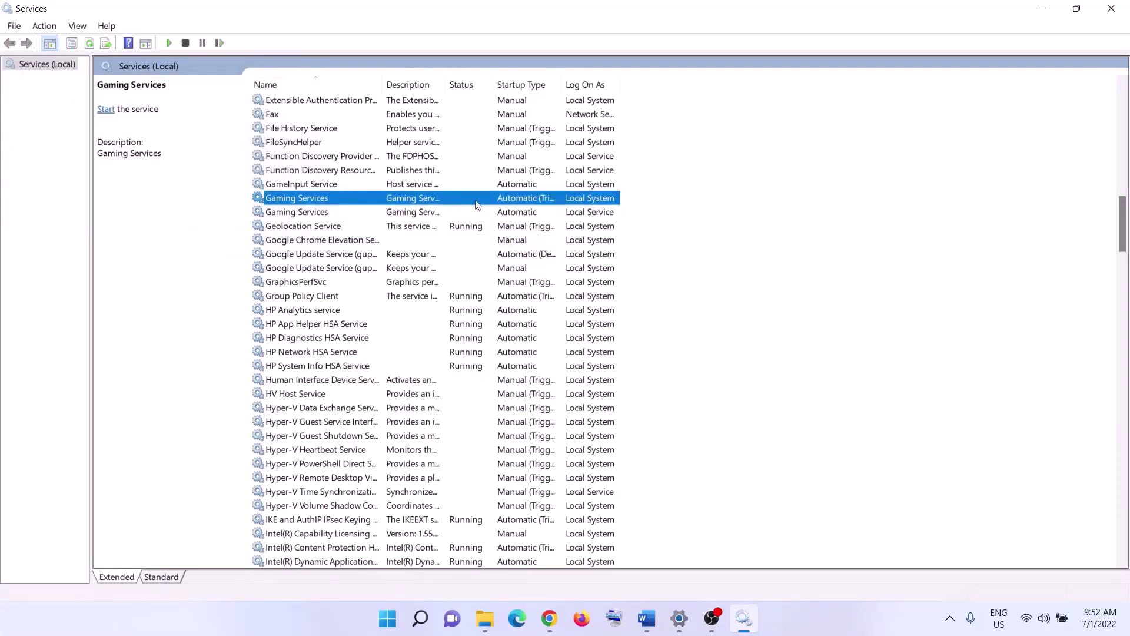
right_click(477, 203)
click(519, 213)
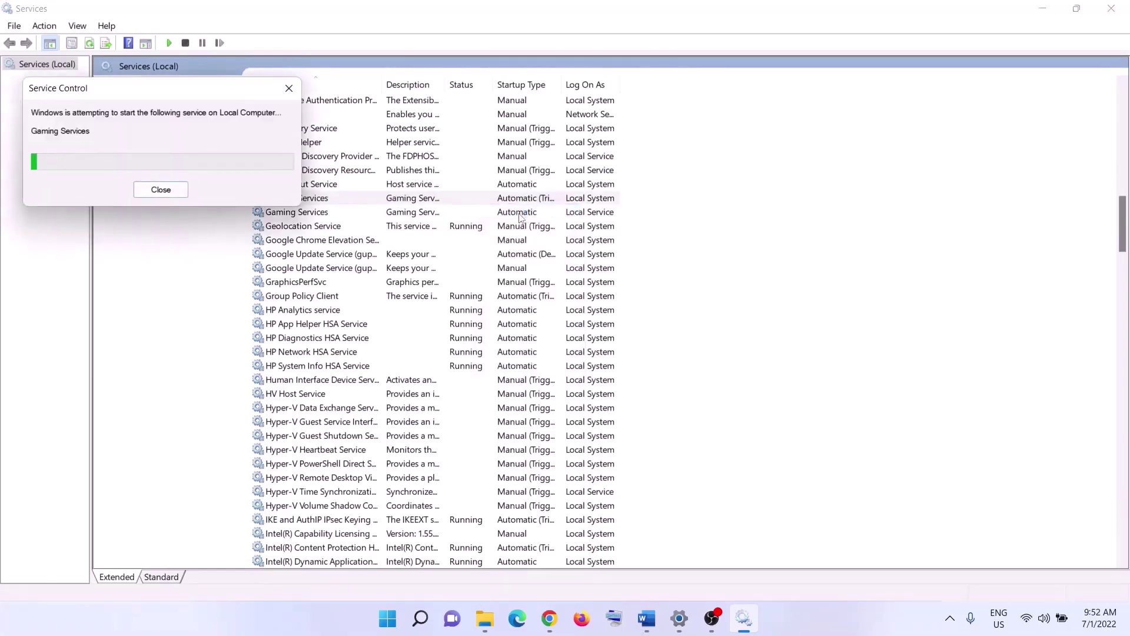
click(462, 213)
right_click(465, 215)
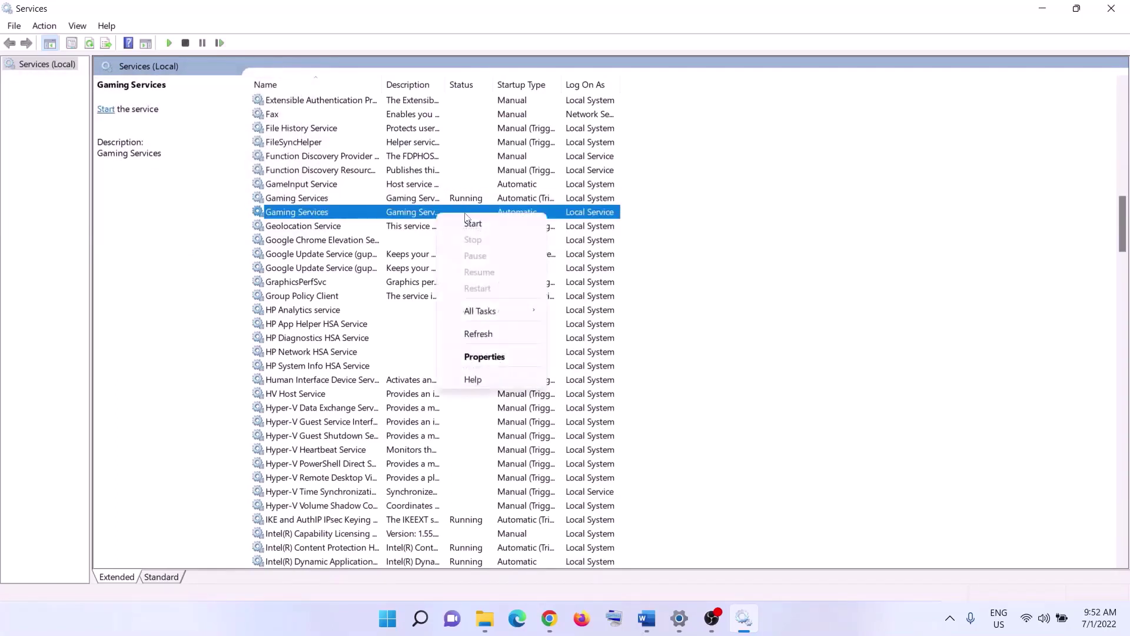
click(473, 224)
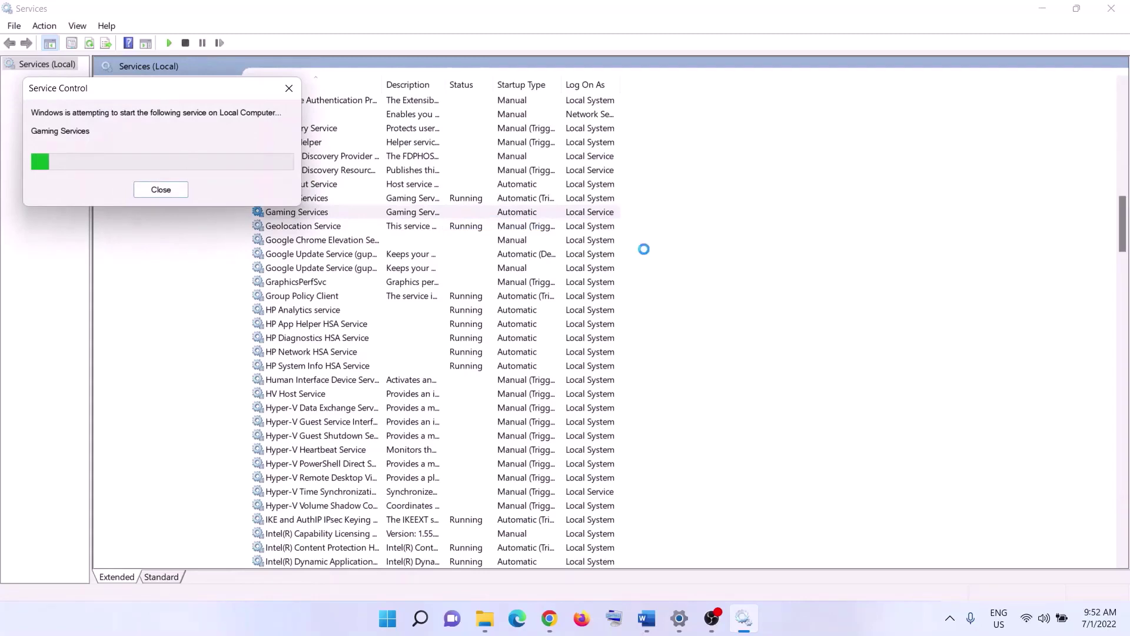
Set Microsoft Store Install Service to Automatic, apply, and close Services.
click(482, 325)
key(m)
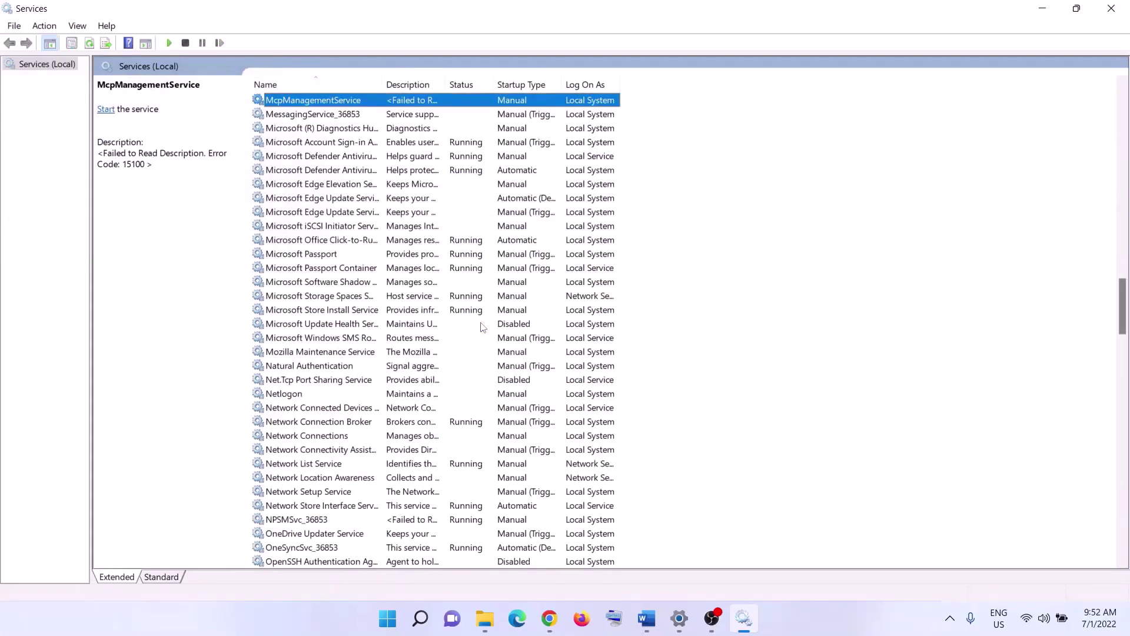
click(465, 310)
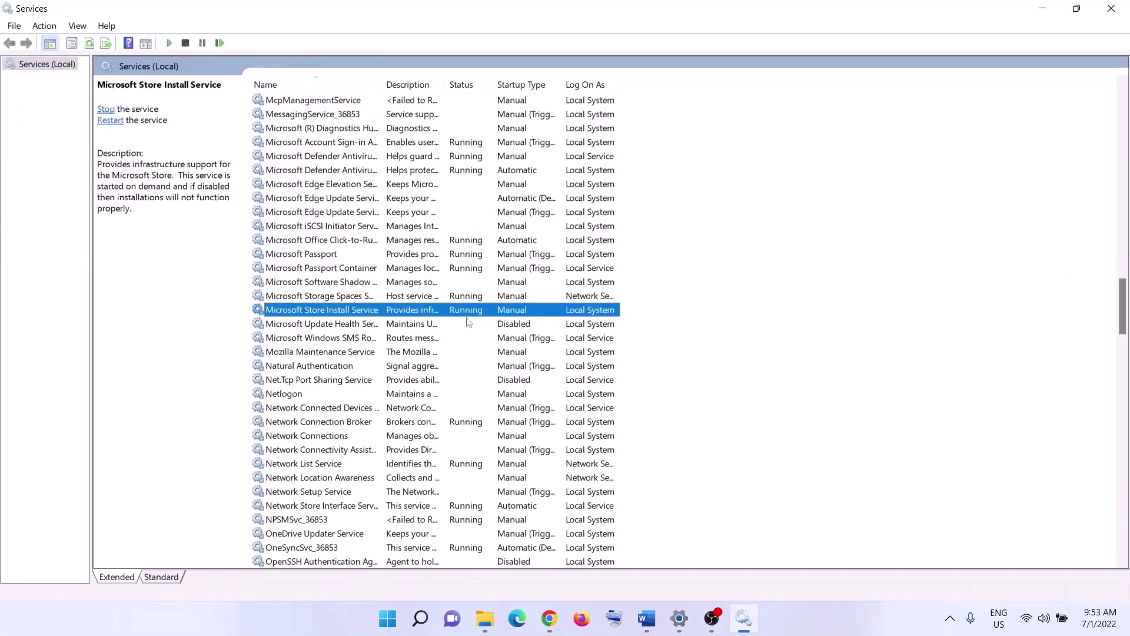
double_click(452, 315)
click(542, 289)
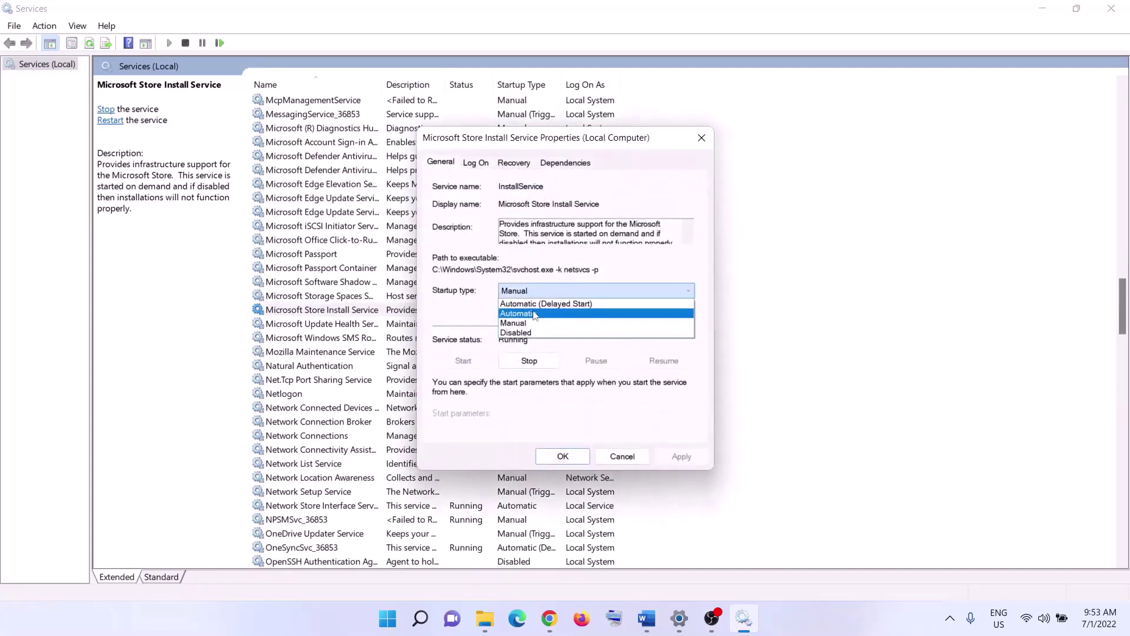
click(535, 313)
click(681, 456)
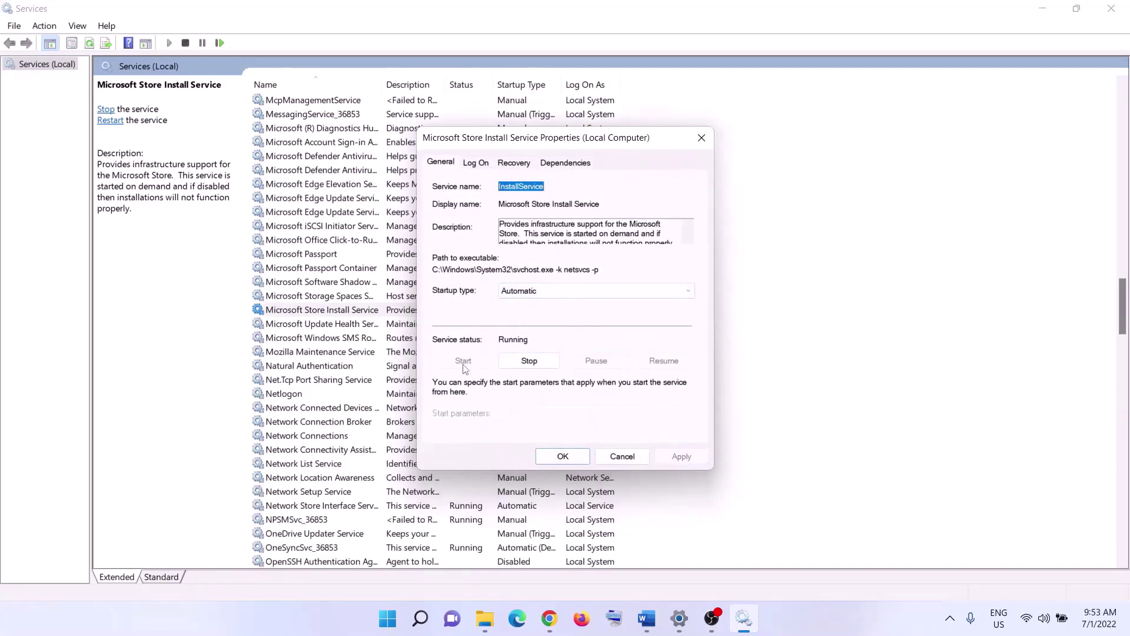
click(563, 455)
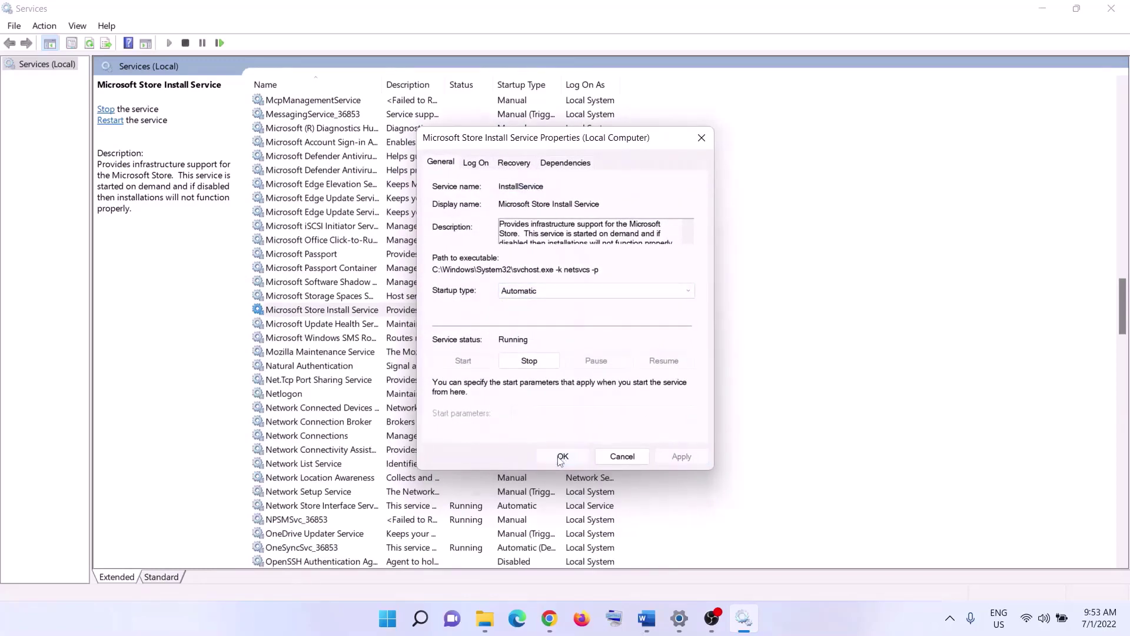
click(1113, 9)
scroll(384, 371, down, 6)
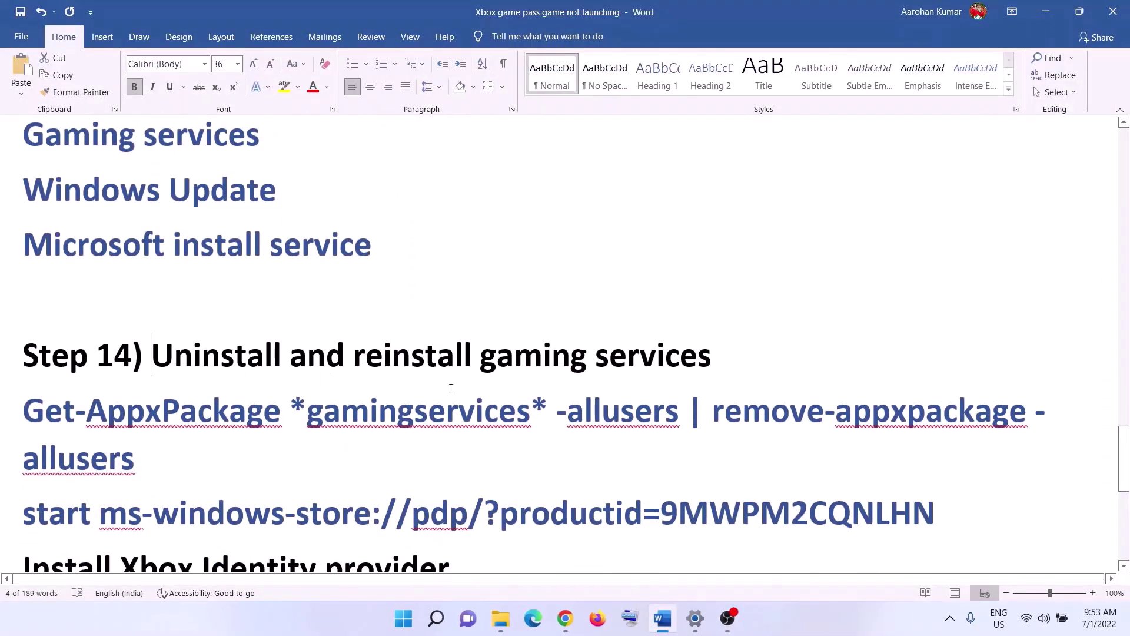
Copy the Get-AppxPackage gamingservices removal command from the Word notes.
drag(451, 388, 685, 413)
scroll(235, 424, down, 2)
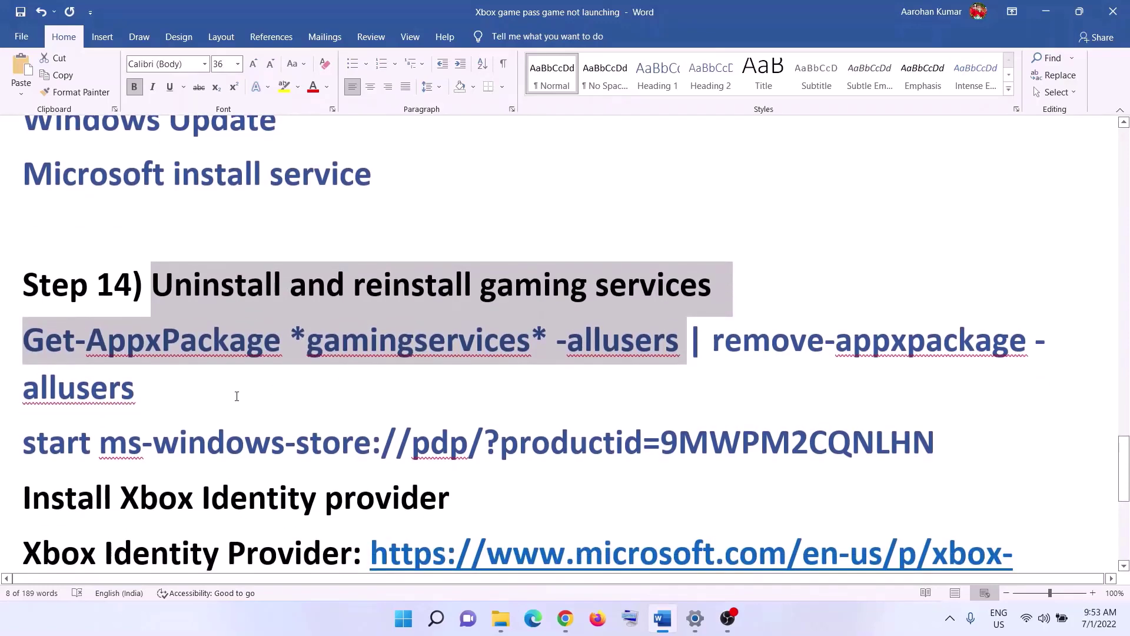
click(166, 386)
triple_click(167, 387)
right_click(81, 363)
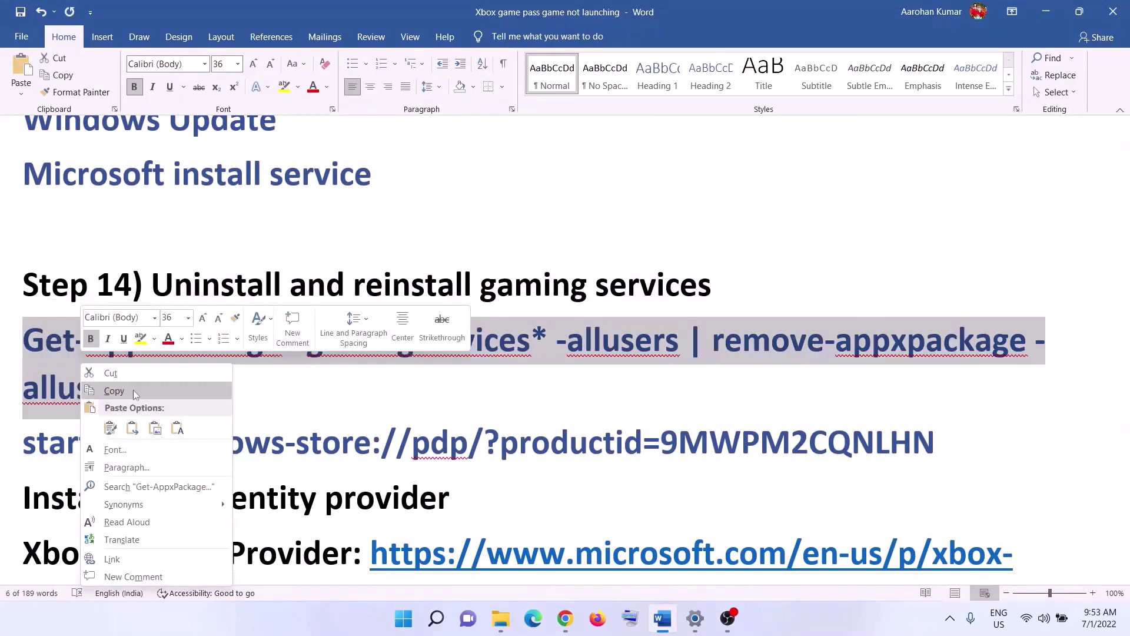
click(133, 390)
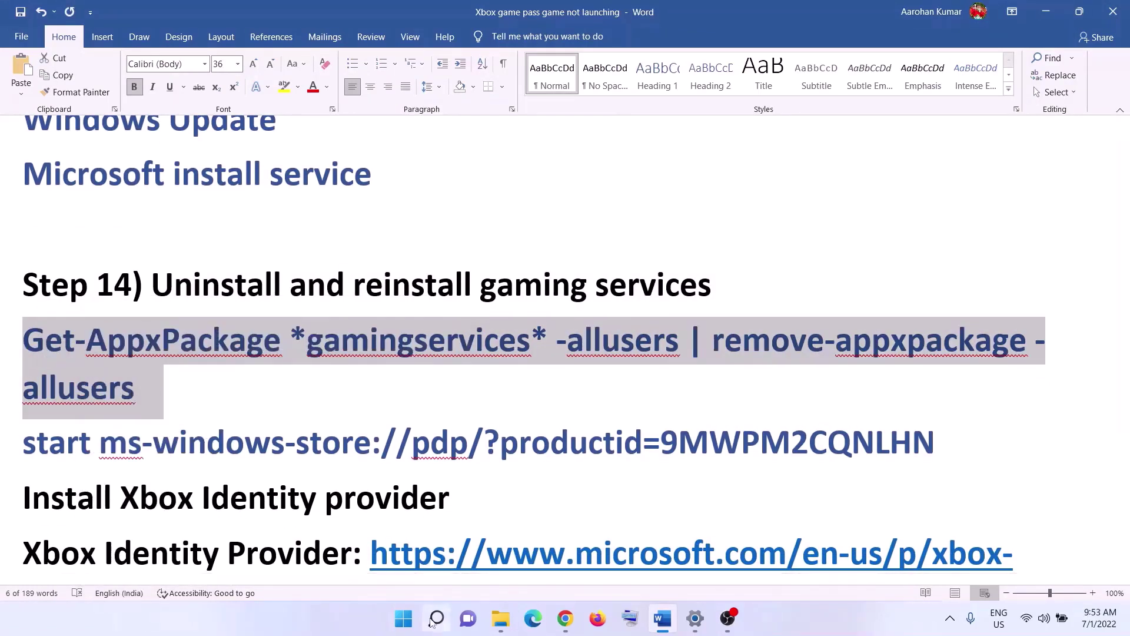
Run PowerShell as administrator and execute the pasted removal command.
click(396, 619)
text(power)
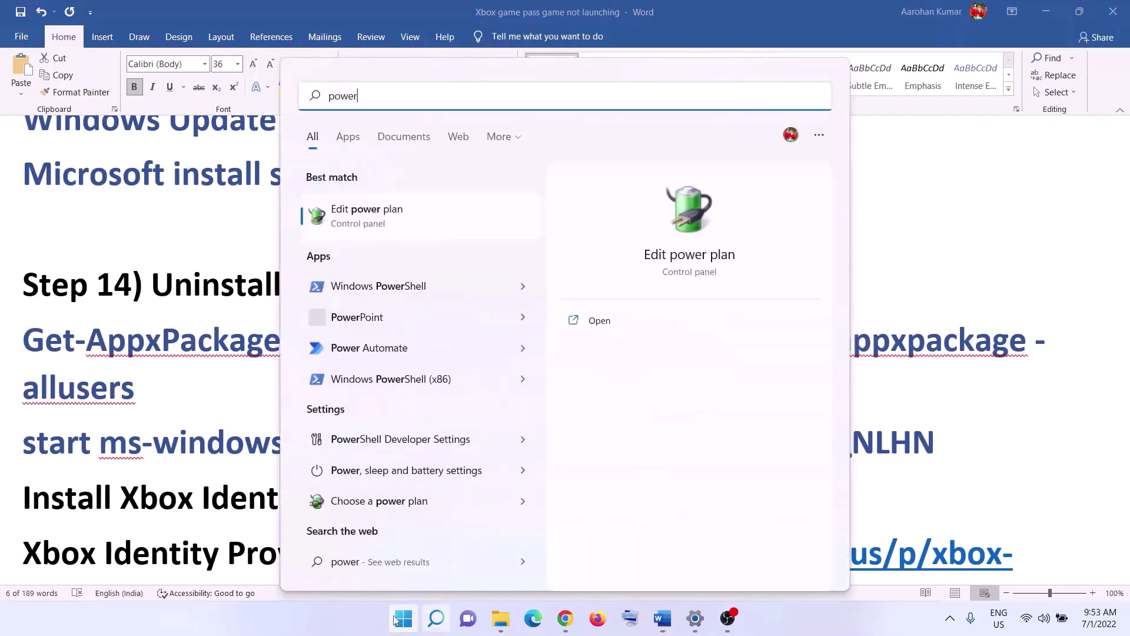
text(shell)
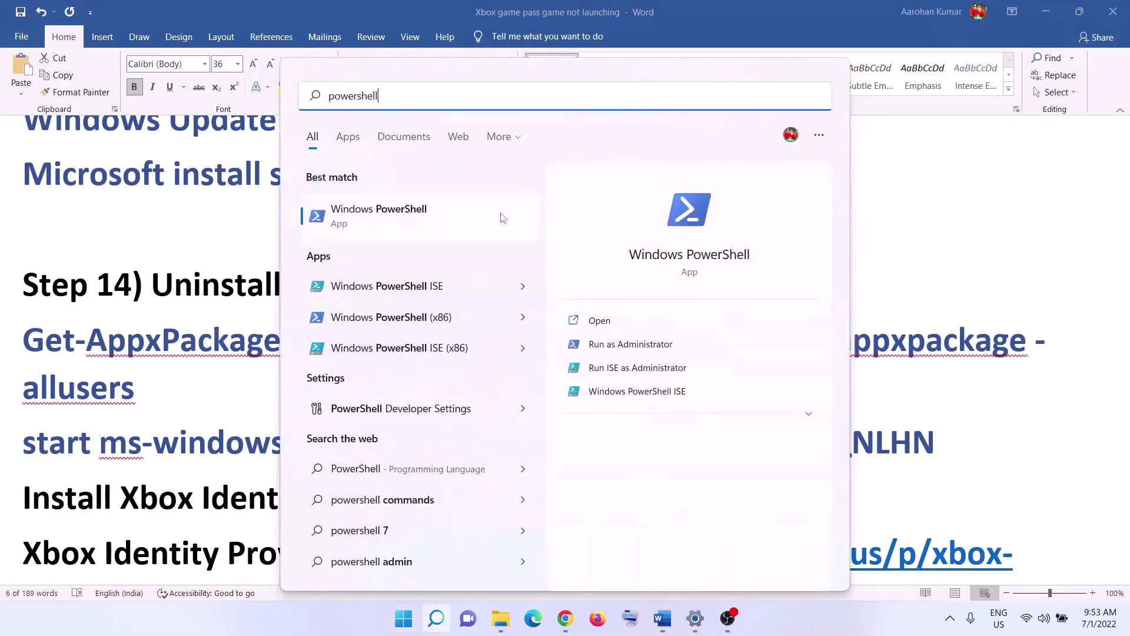
right_click(502, 218)
click(568, 236)
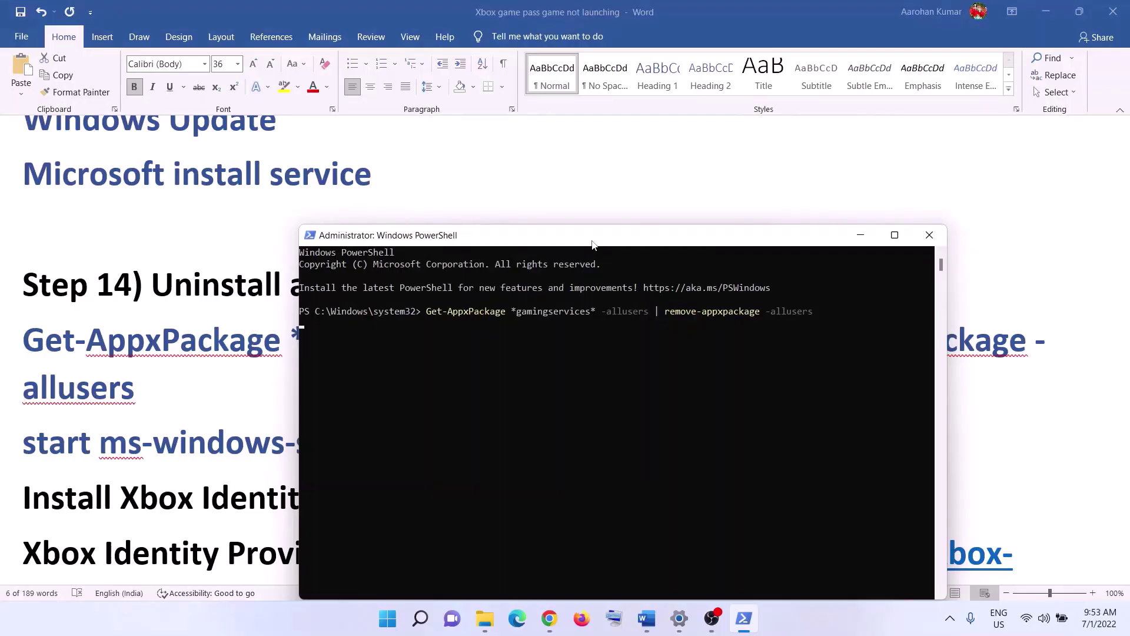
key(Return)
Copy the start ms-windows-store command from Word and run it in PowerShell.
key(alt+Tab)
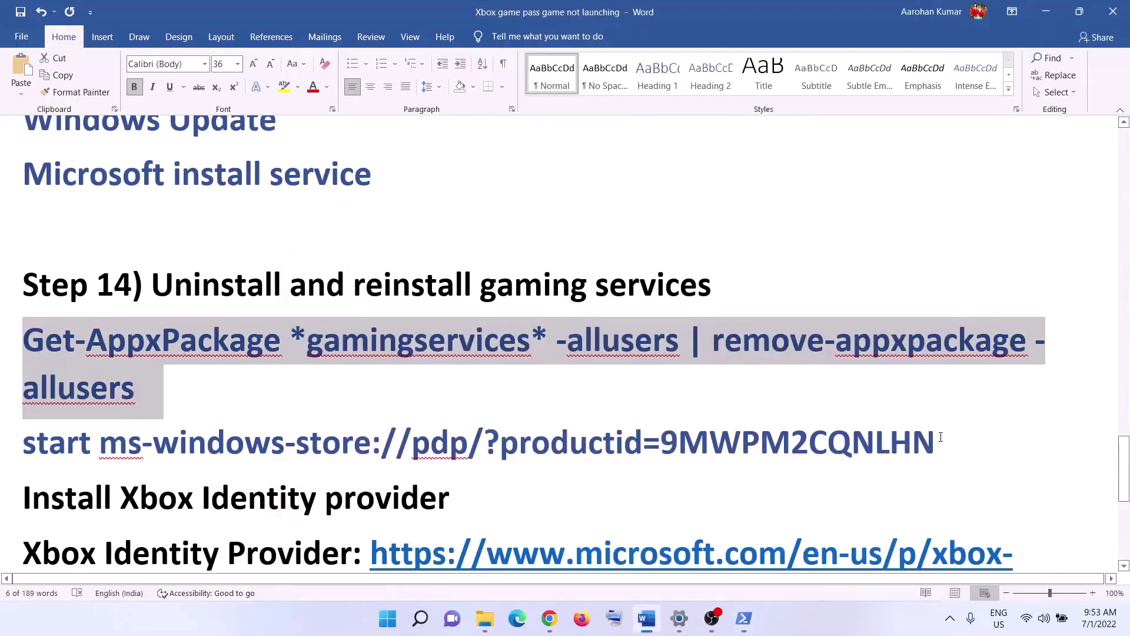
drag(940, 437, 23, 443)
right_click(72, 444)
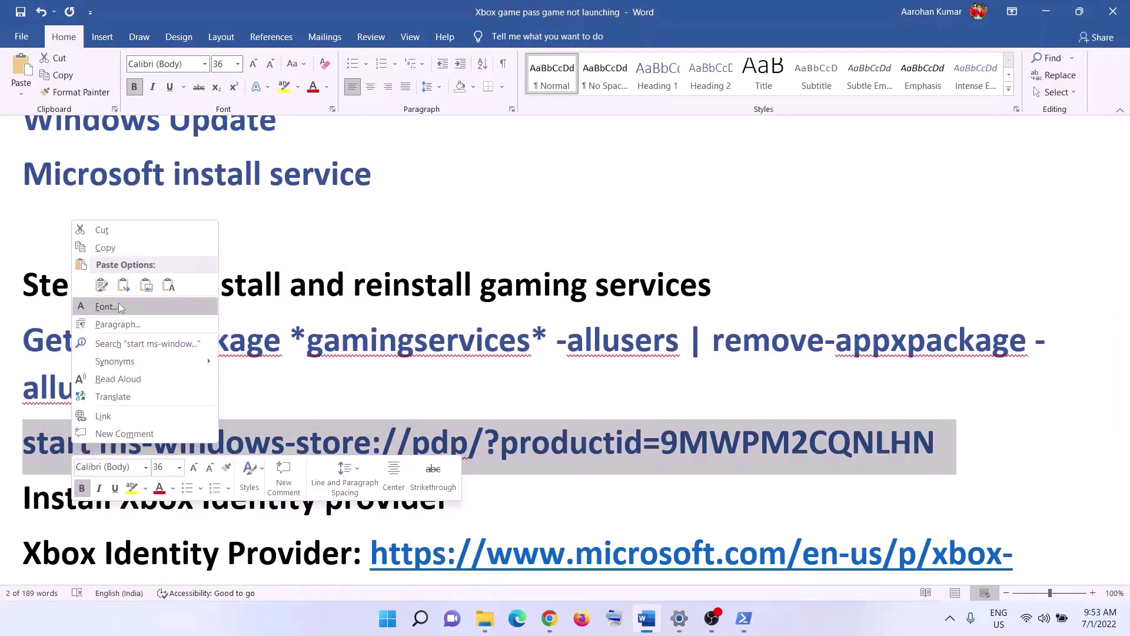
click(105, 247)
key(alt+Tab)
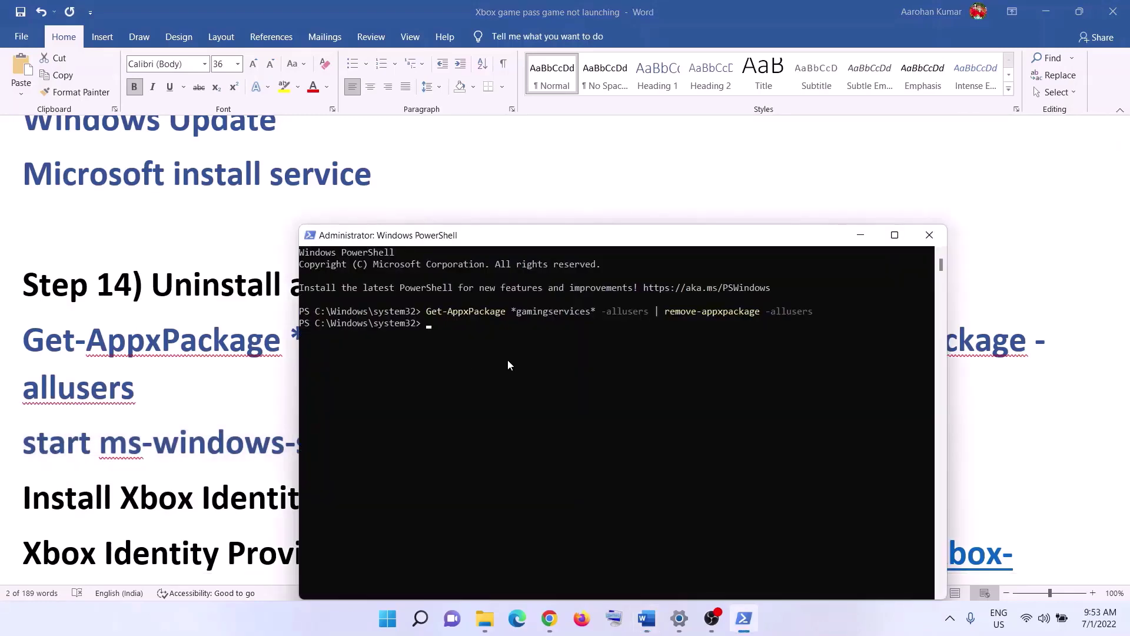
right_click(508, 361)
key(Return)
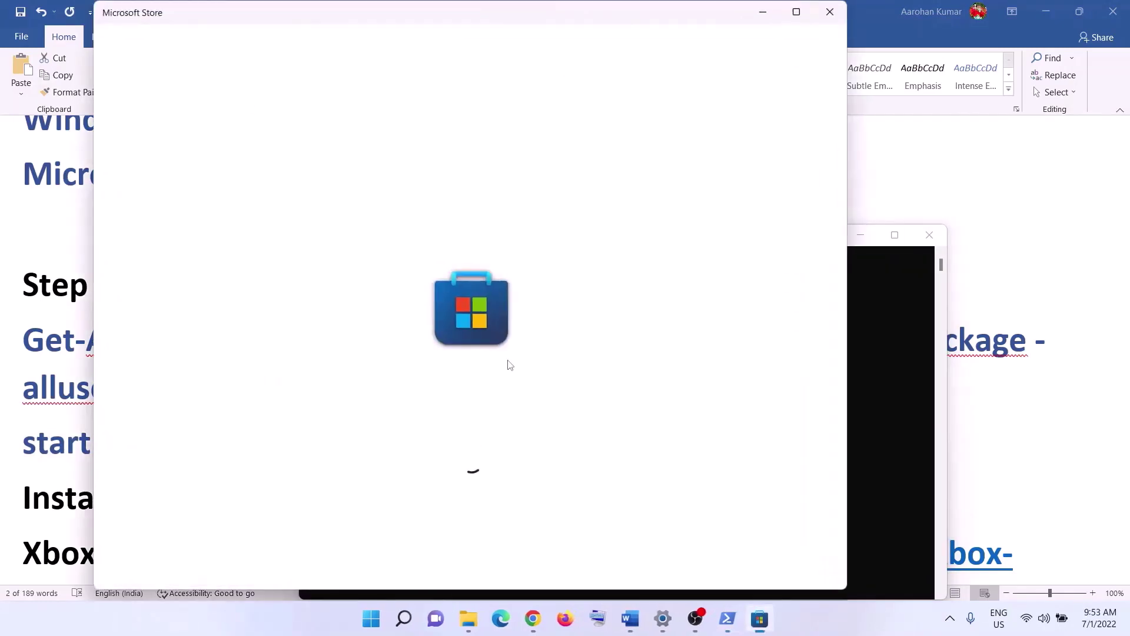
Install Gaming Services from the maximized Store page, then scroll the Word notes.
click(795, 12)
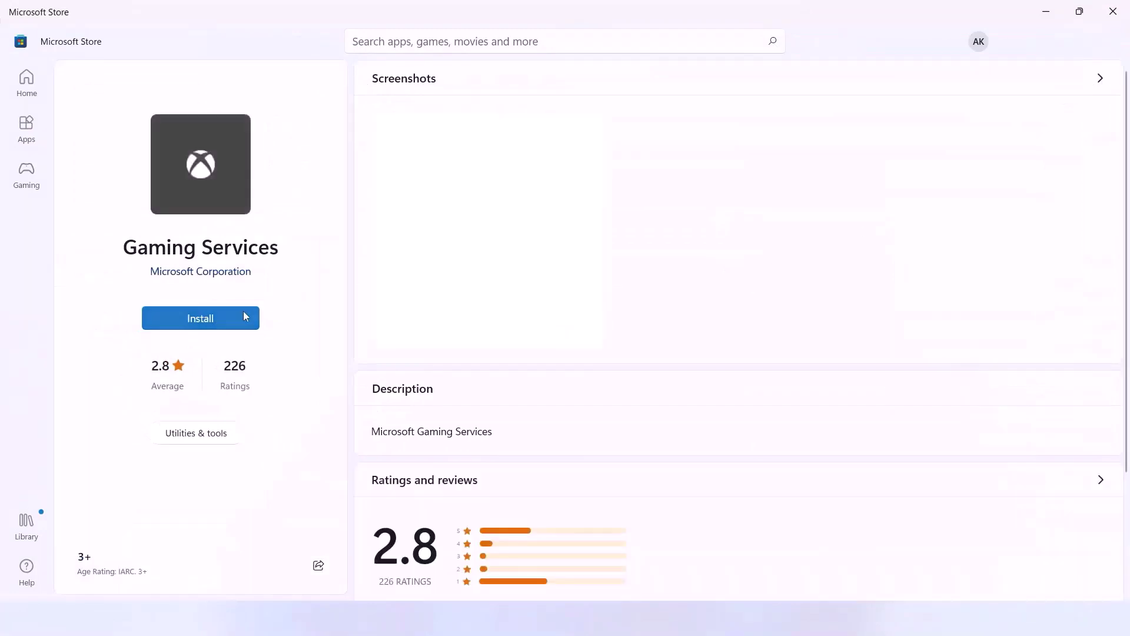
click(205, 324)
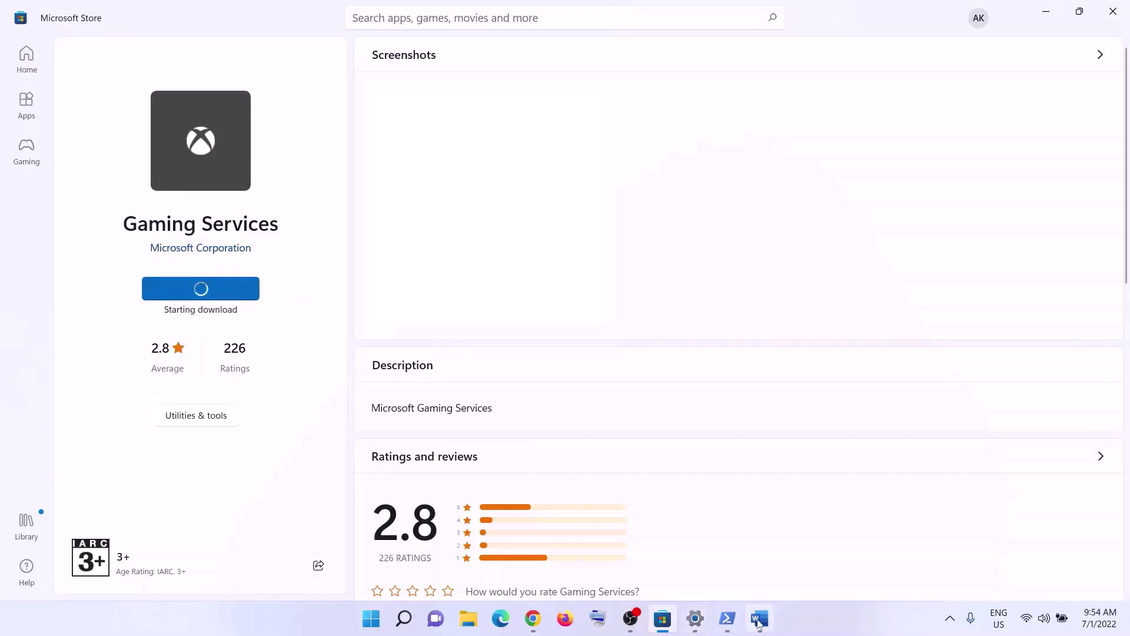
click(760, 618)
scroll(372, 435, down, 2)
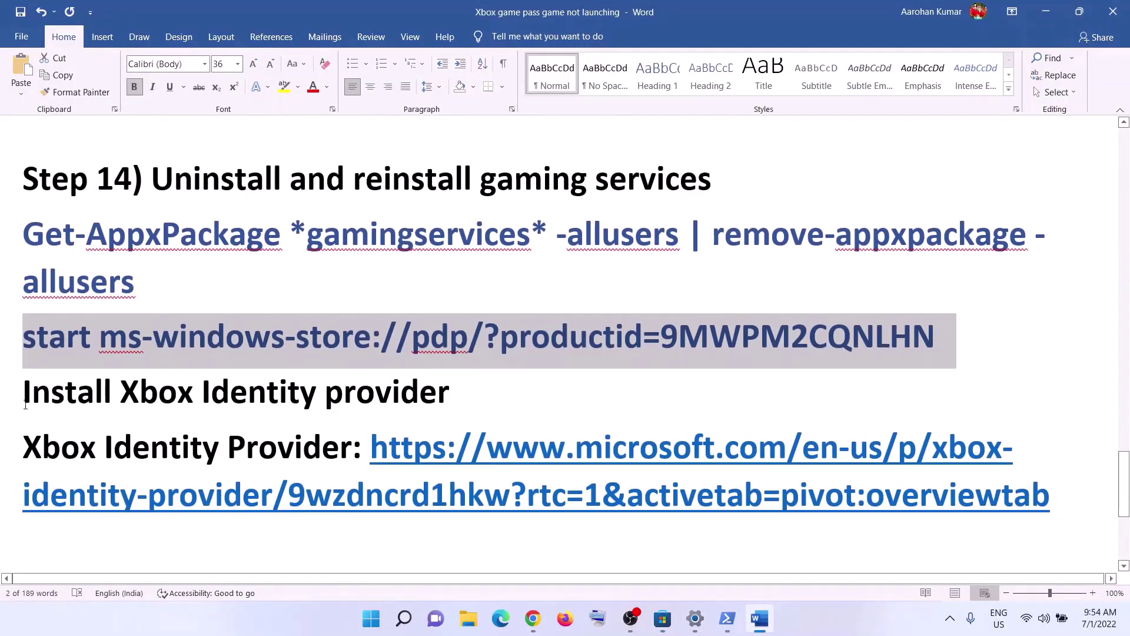
Copy the Xbox Identity Provider web address from the Word notes.
drag(38, 396, 374, 393)
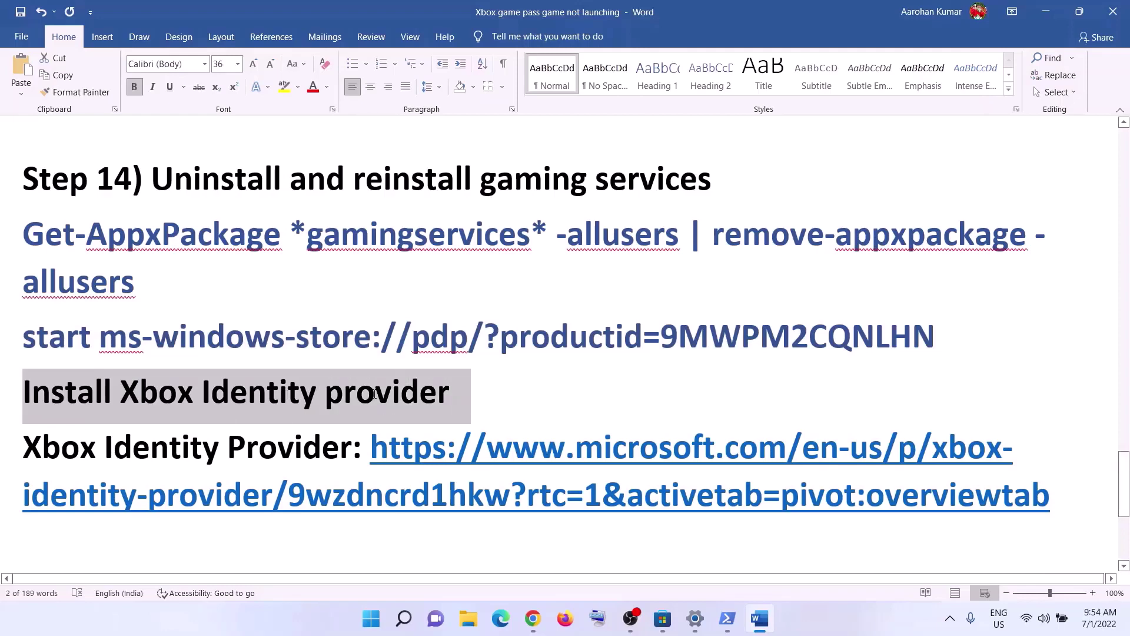
drag(1052, 501, 371, 448)
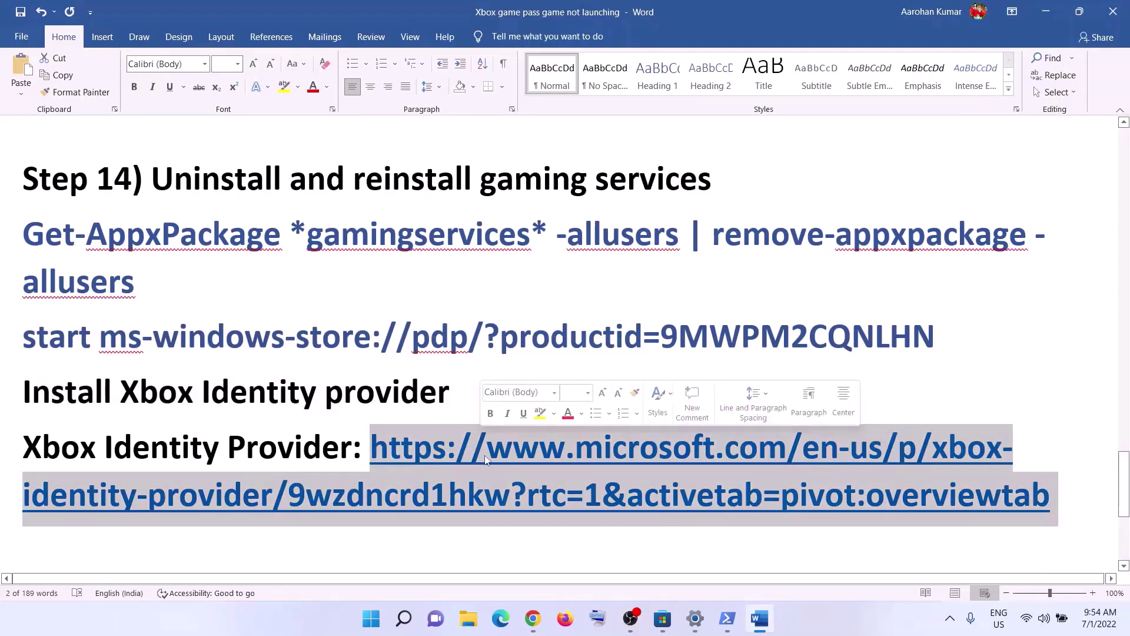
right_click(487, 461)
click(528, 203)
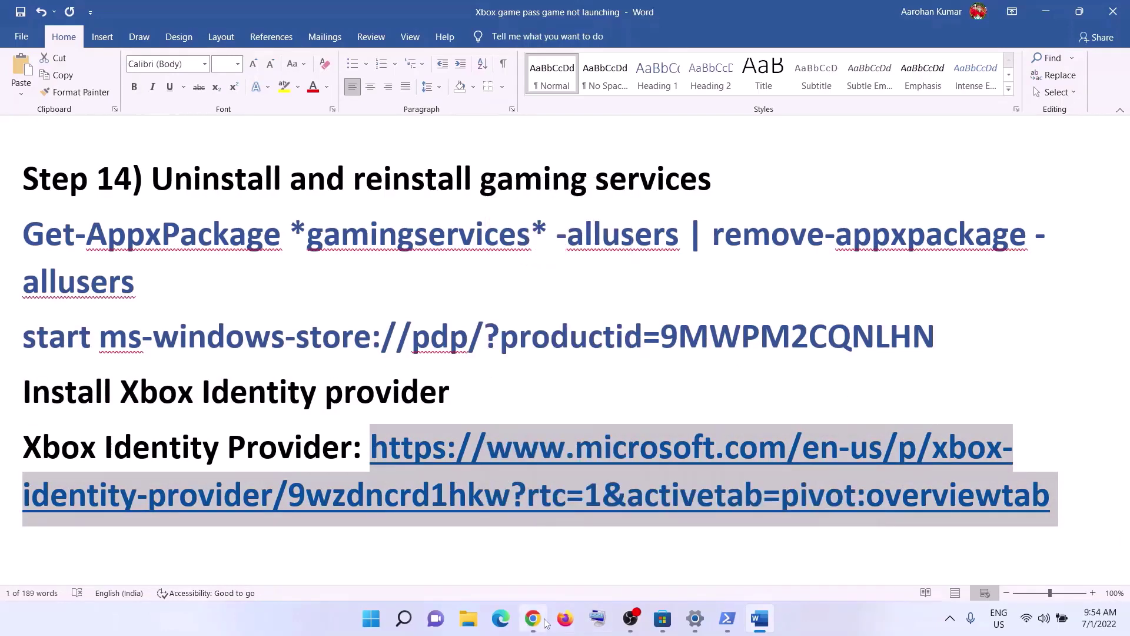
Load the address in Chrome and open Xbox Identity Provider in Microsoft Store.
click(533, 618)
click(198, 12)
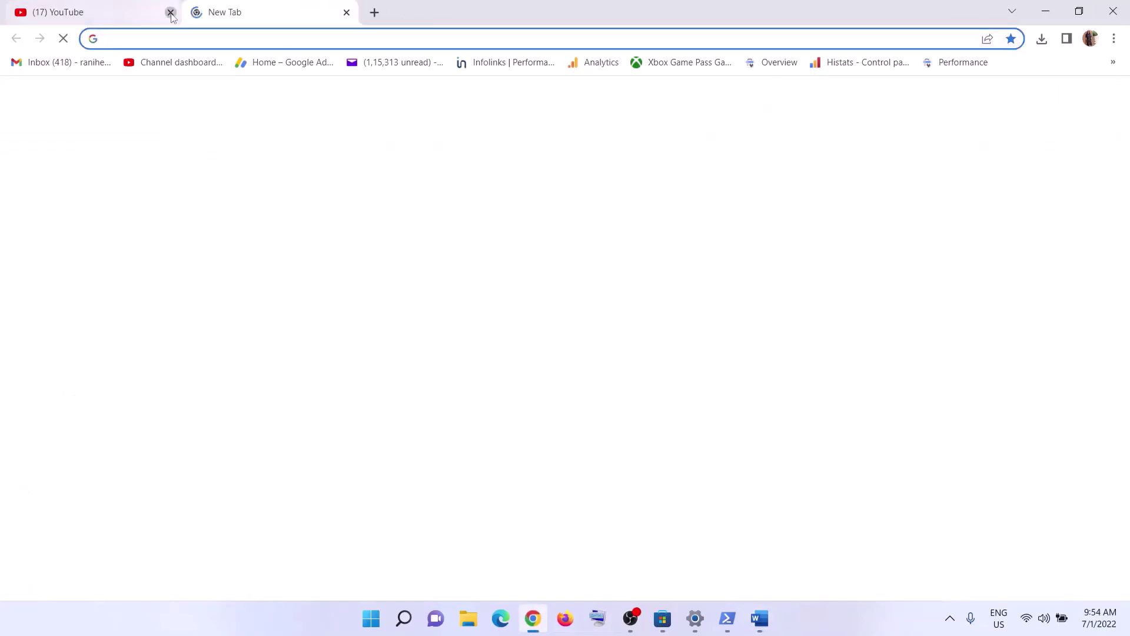
click(170, 13)
right_click(164, 38)
click(259, 160)
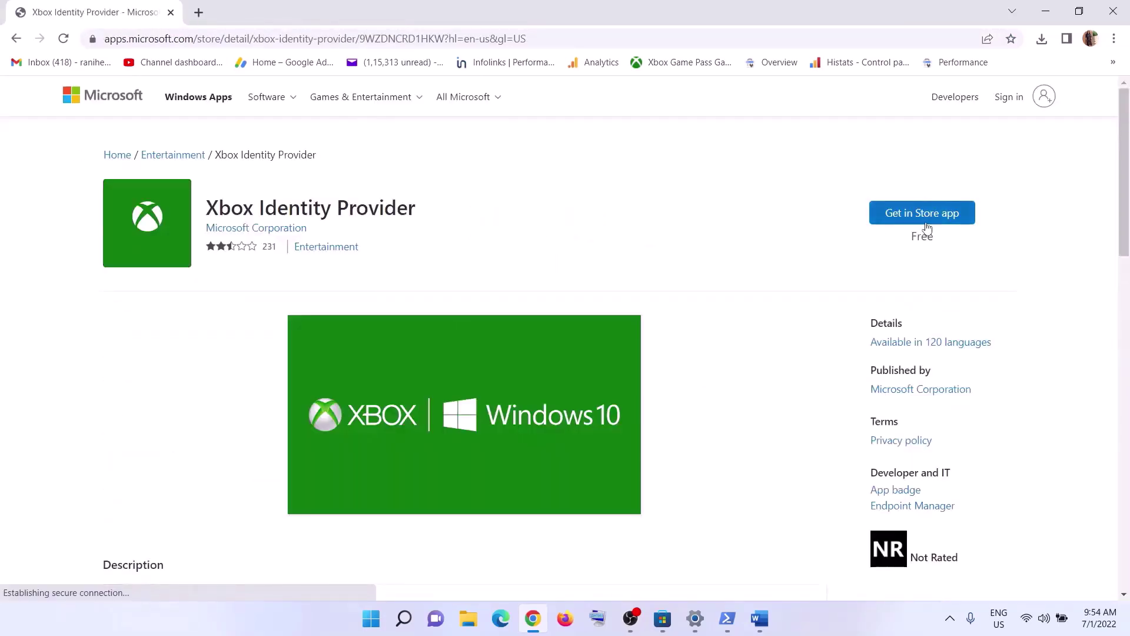
click(933, 217)
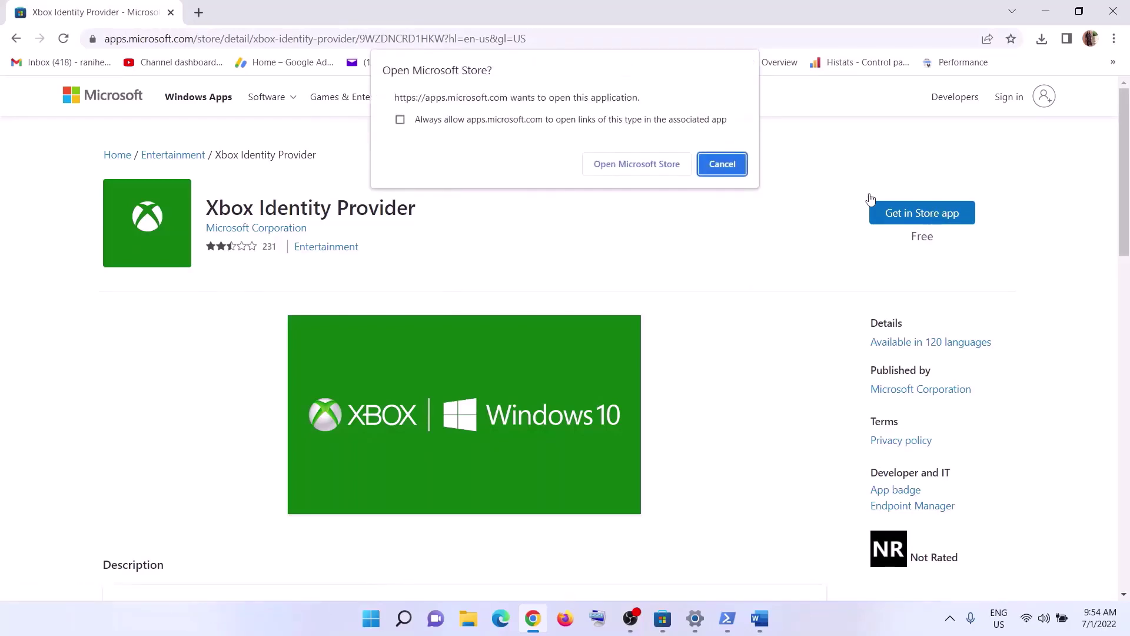
click(624, 170)
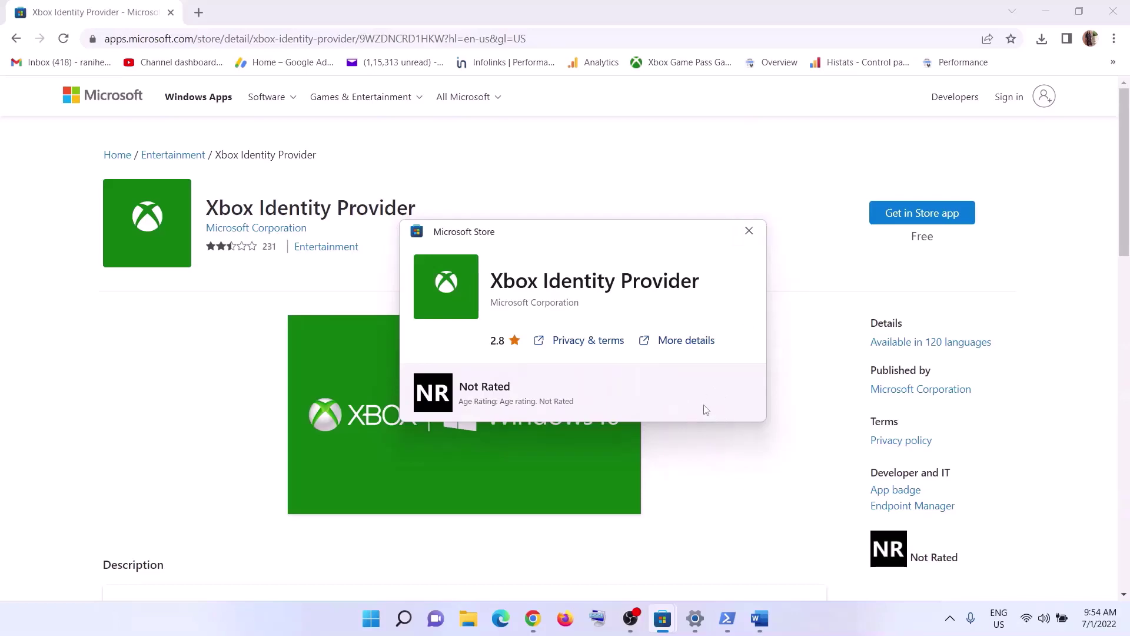
click(746, 240)
Find Step 15 in the Word notes, then open Settings' Apps & features list.
click(759, 618)
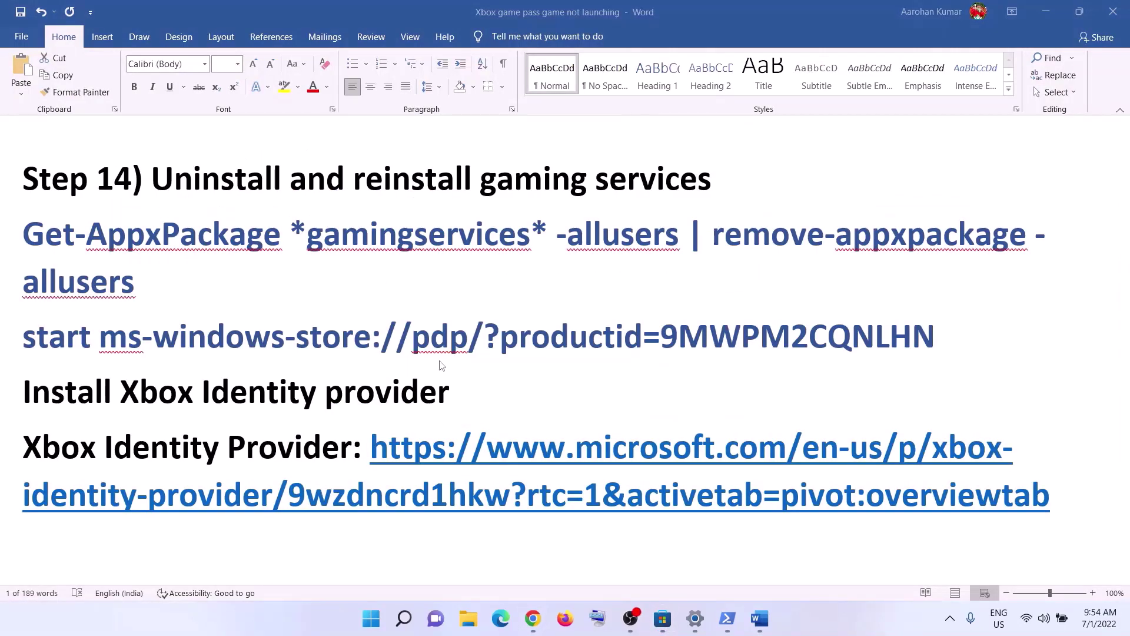
scroll(440, 365, down, 3)
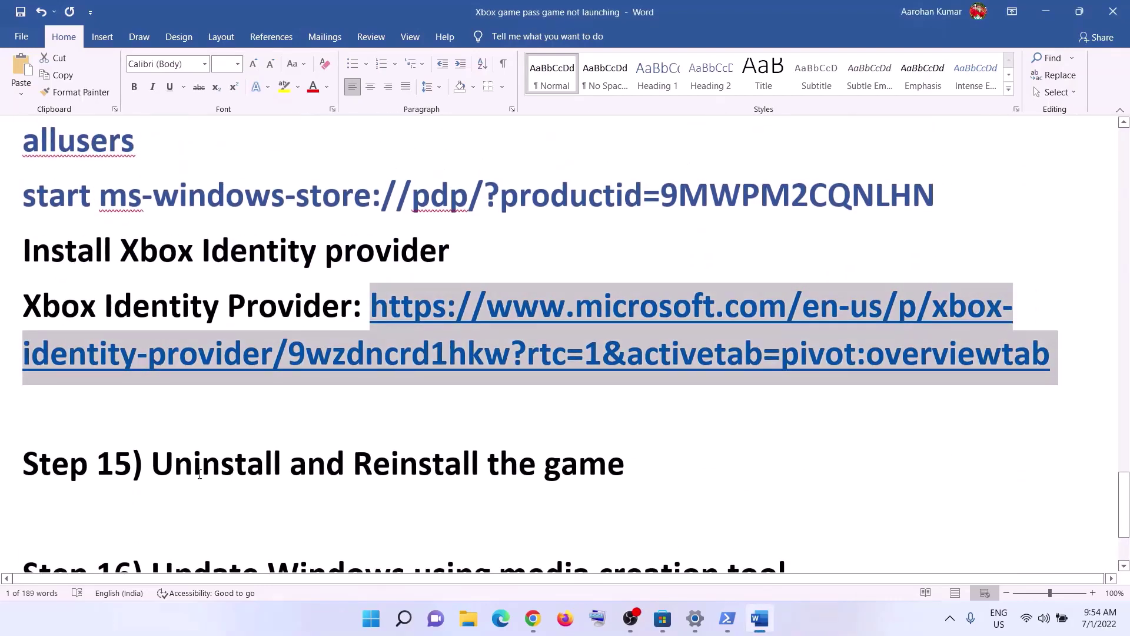
drag(607, 471, 151, 471)
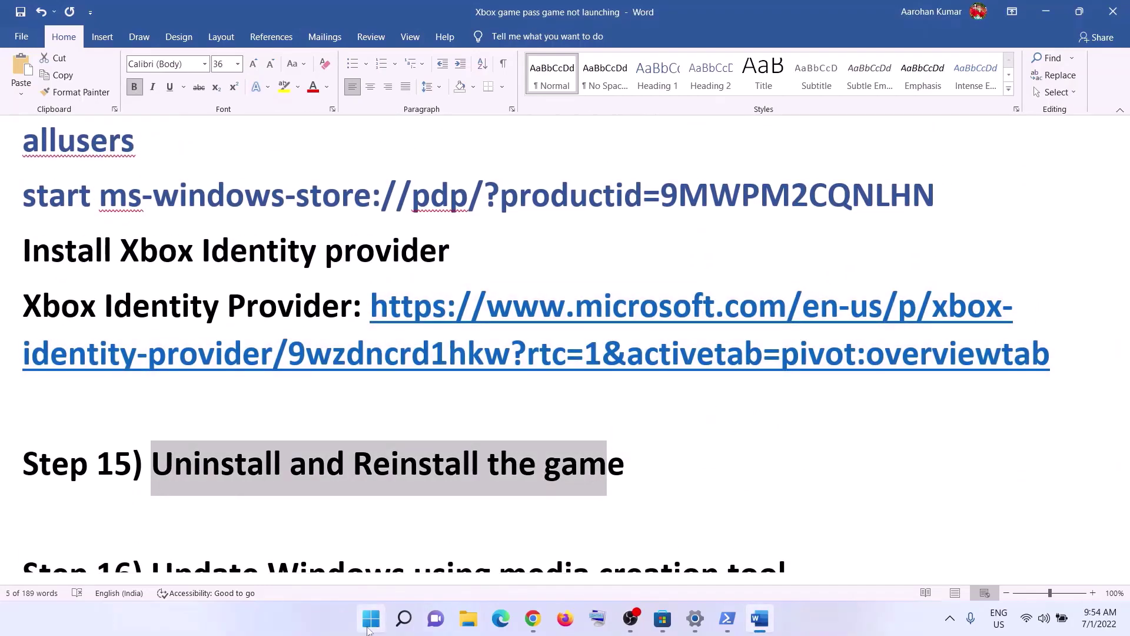
click(371, 619)
key(Escape)
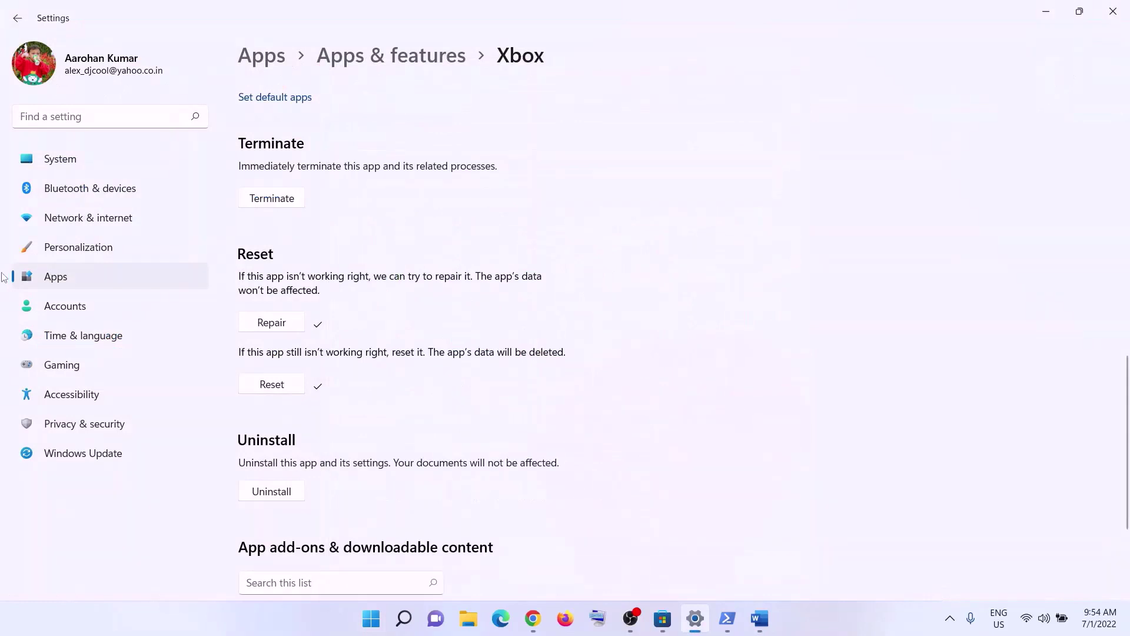
click(100, 285)
click(316, 106)
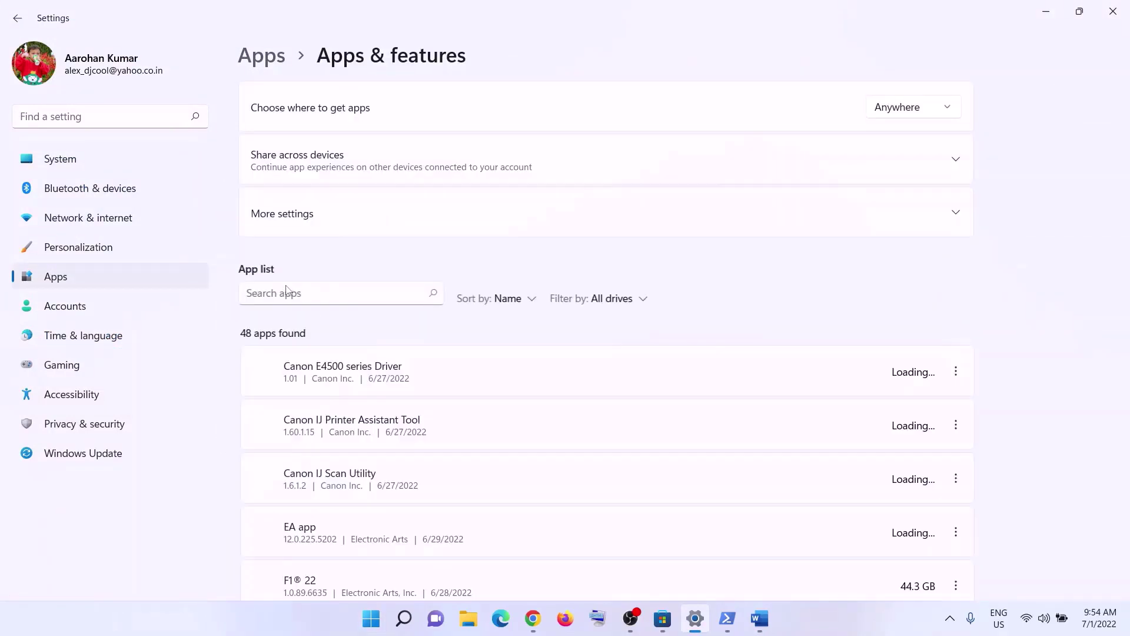
Filter installed apps by 'mine' and open Minecraft Launcher's options menu.
click(275, 298)
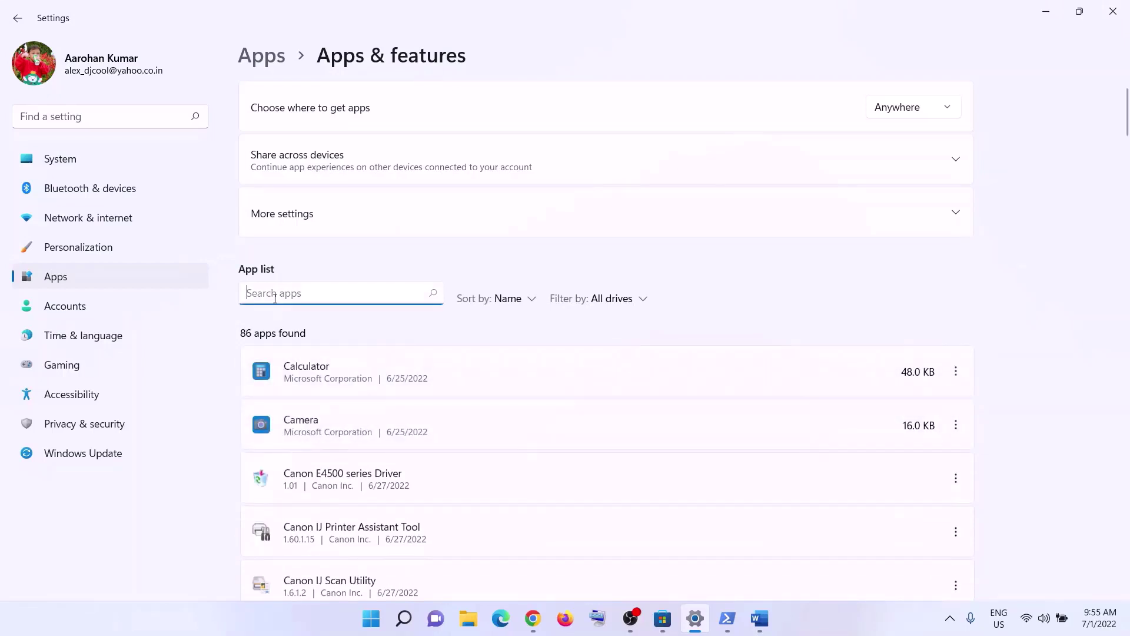
text(mine)
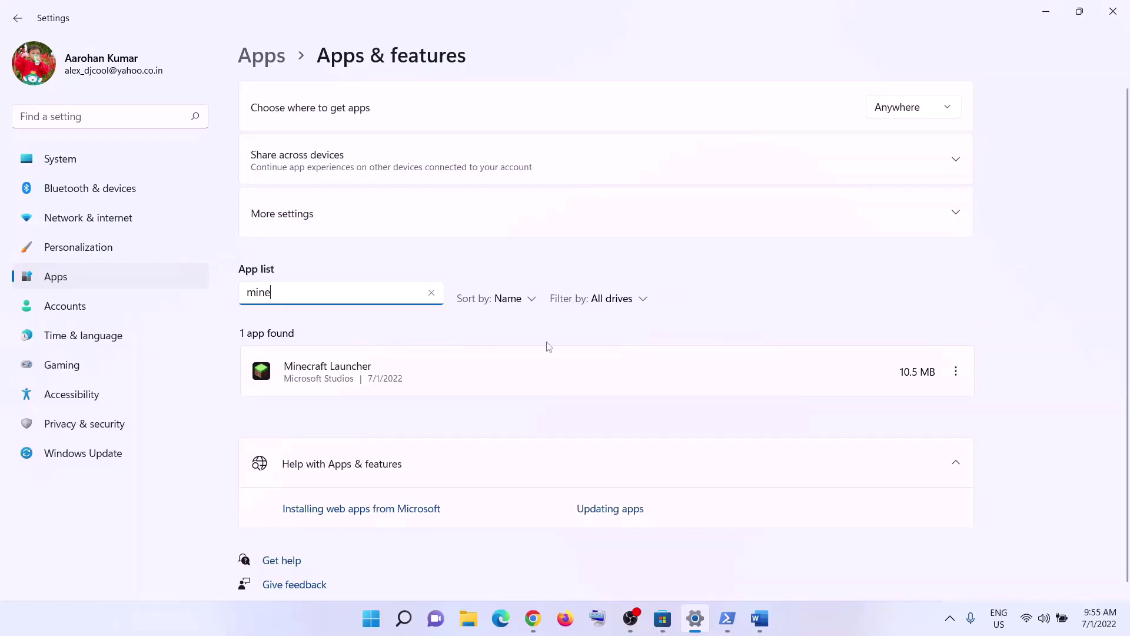
click(963, 377)
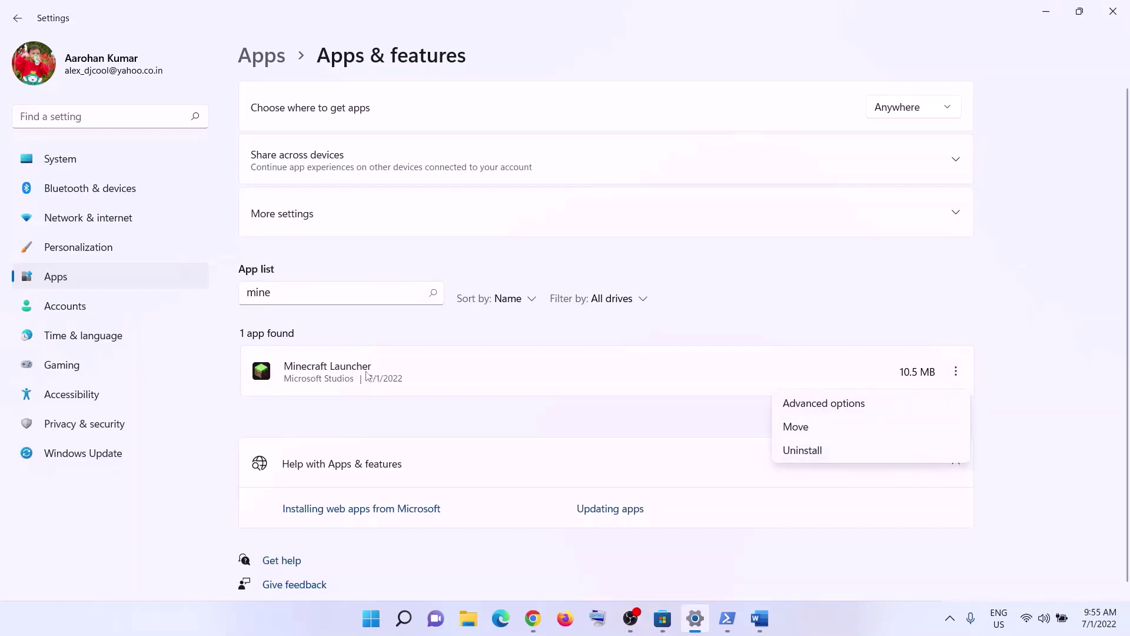
click(326, 377)
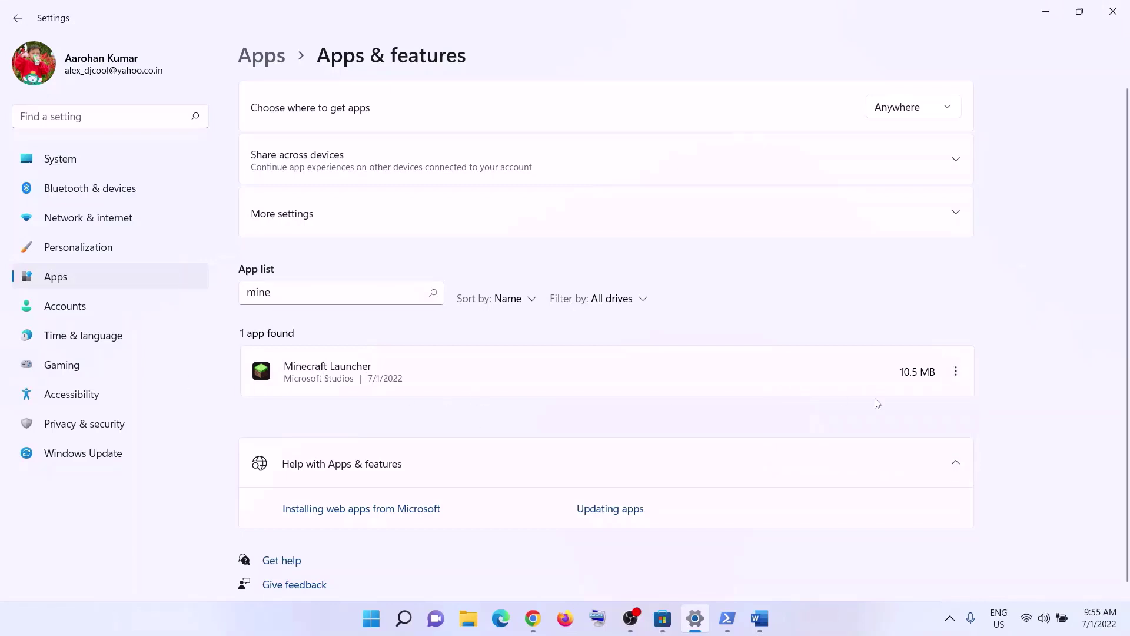
click(957, 376)
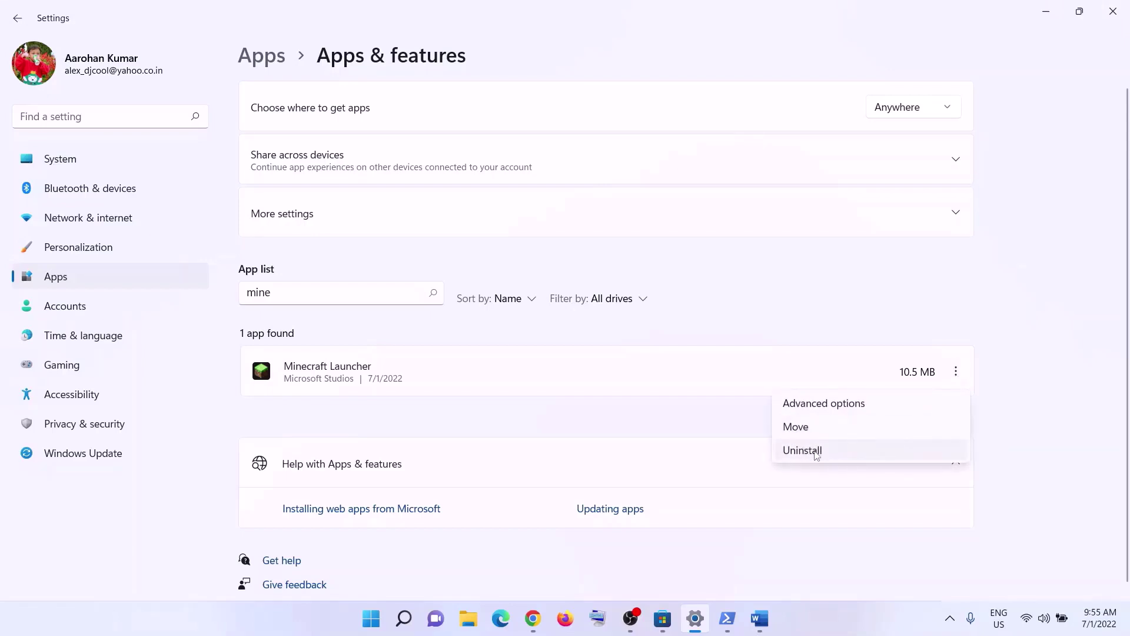
Show the Start menu's restart and shutdown choices.
click(369, 619)
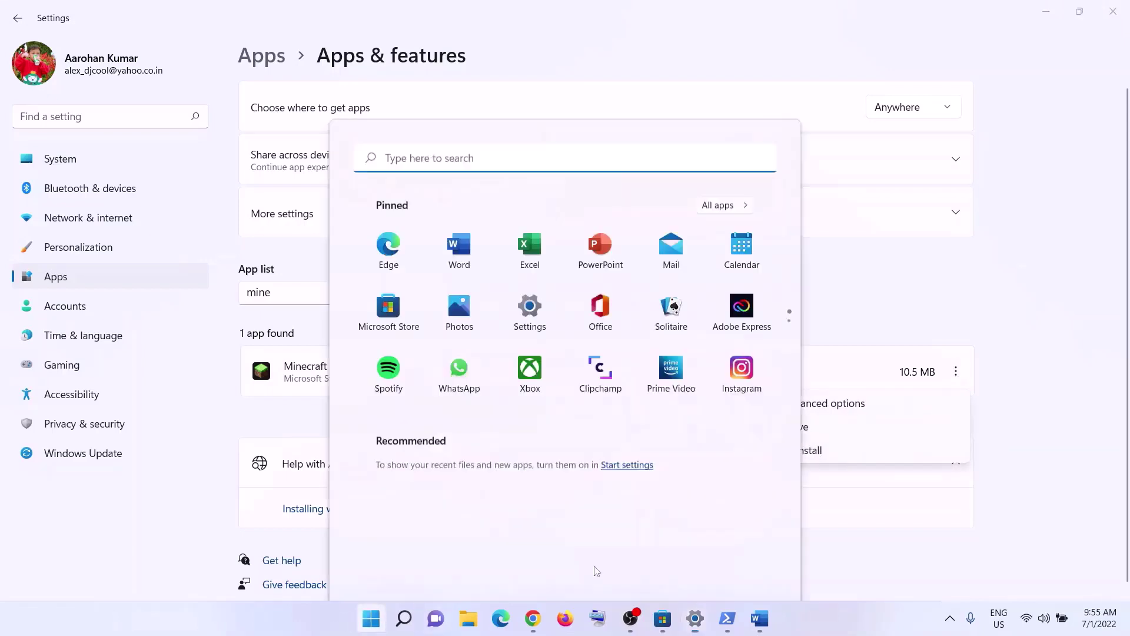
click(756, 575)
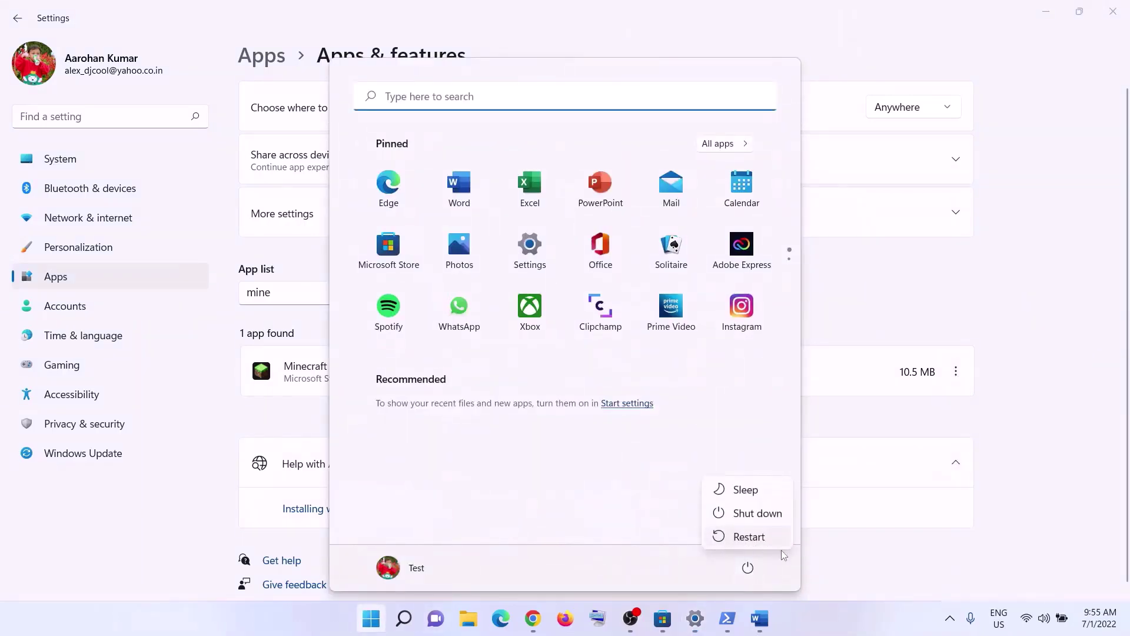
click(934, 567)
Back in the Word notes, highlight the 'Reinstall the game' line of Step 15.
click(758, 621)
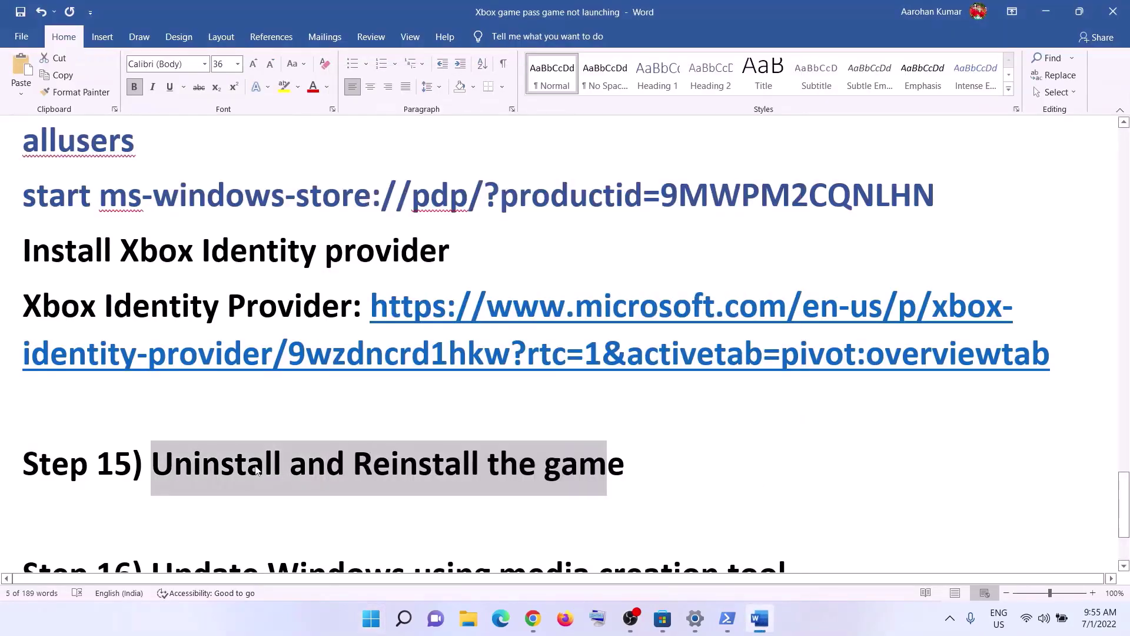
click(325, 468)
drag(353, 468, 646, 468)
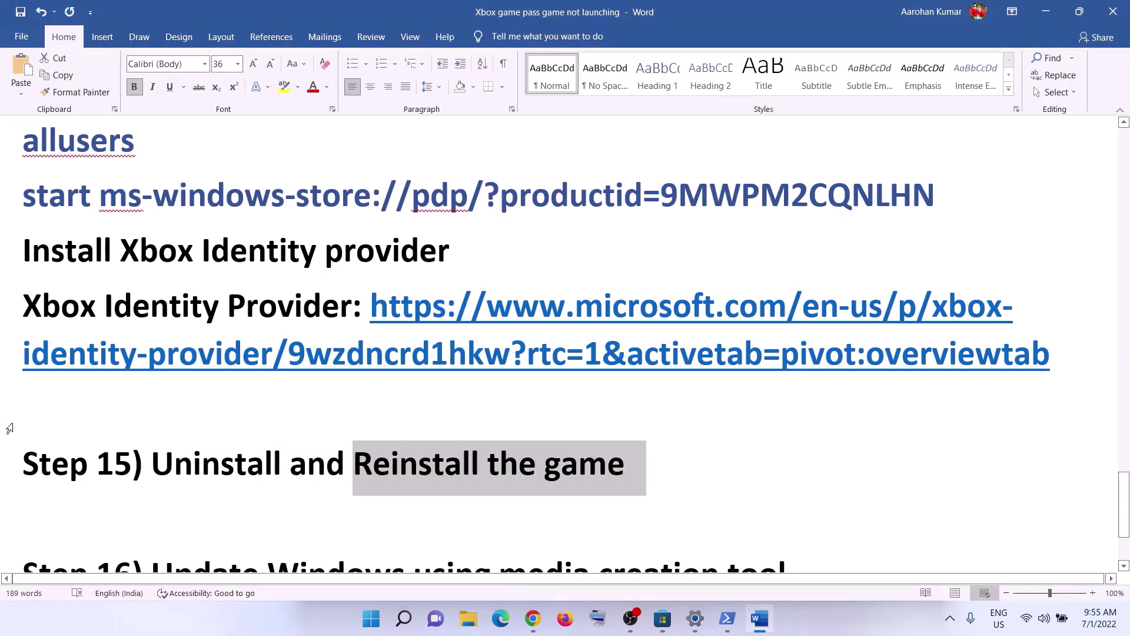
Highlight the Step 16 media creation tool heading and its windows10 and windows11 download link lines.
scroll(328, 385, down, 3)
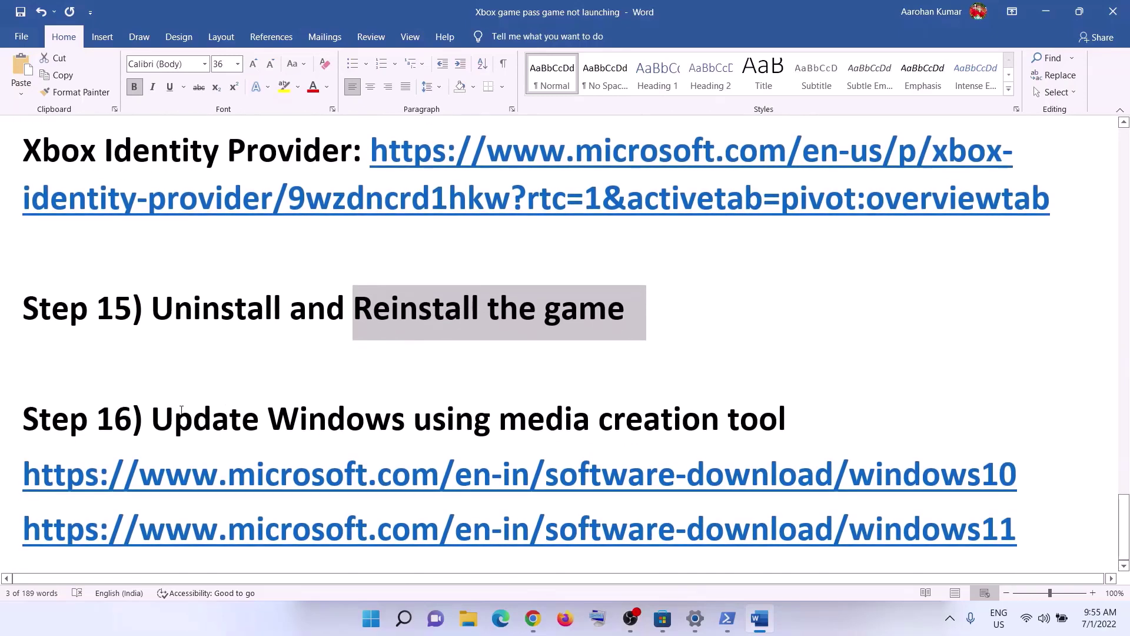
drag(166, 414, 808, 411)
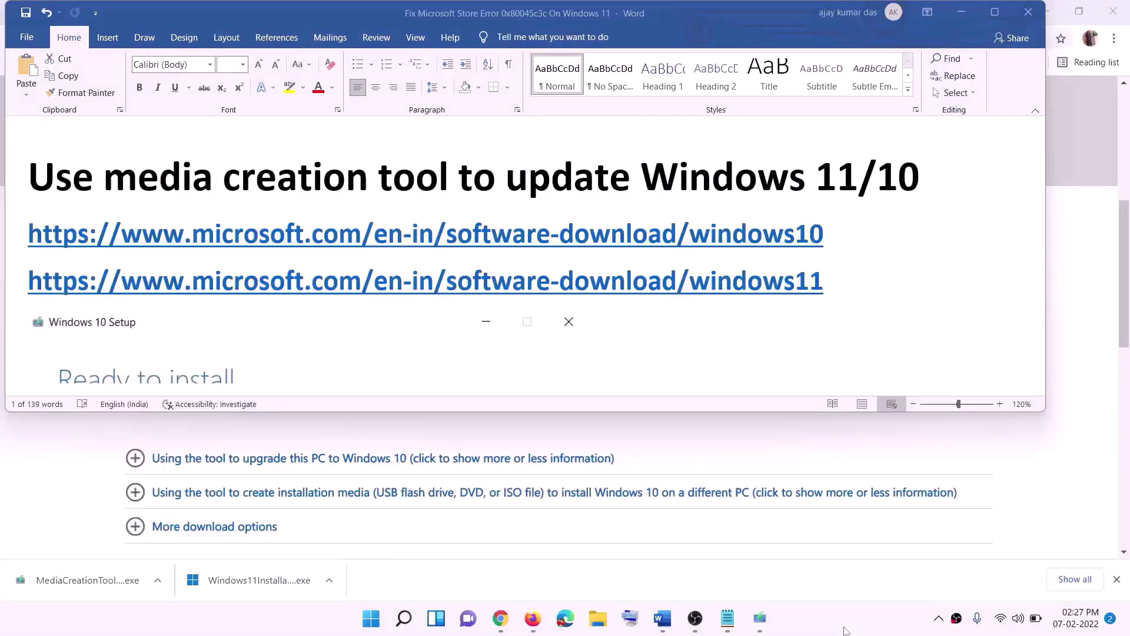
triple_click(829, 254)
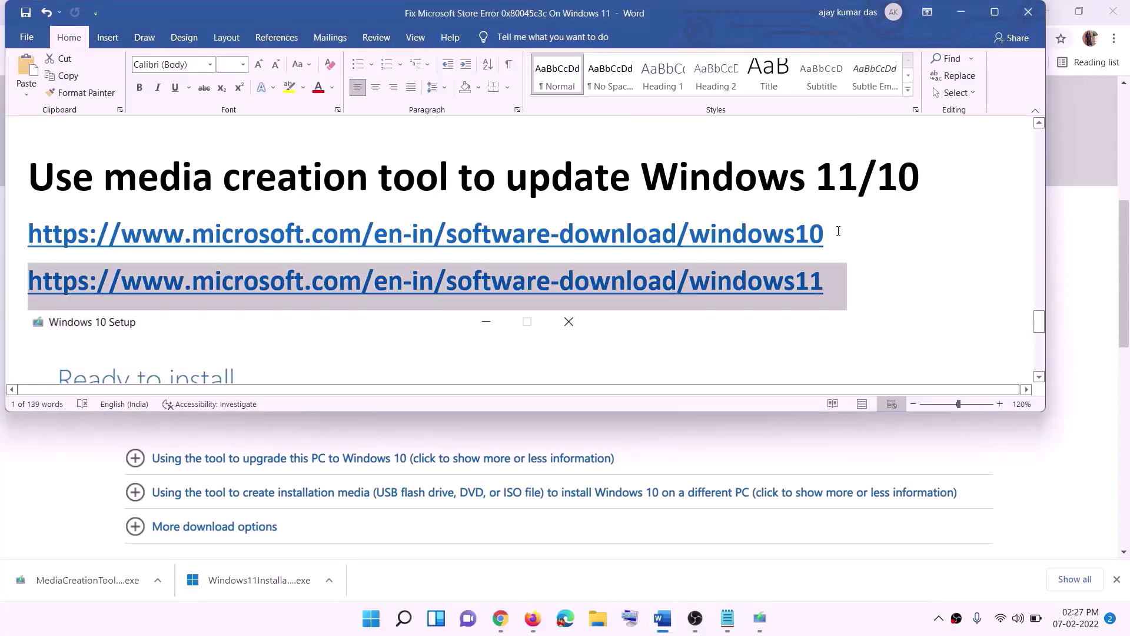
triple_click(838, 231)
triple_click(841, 282)
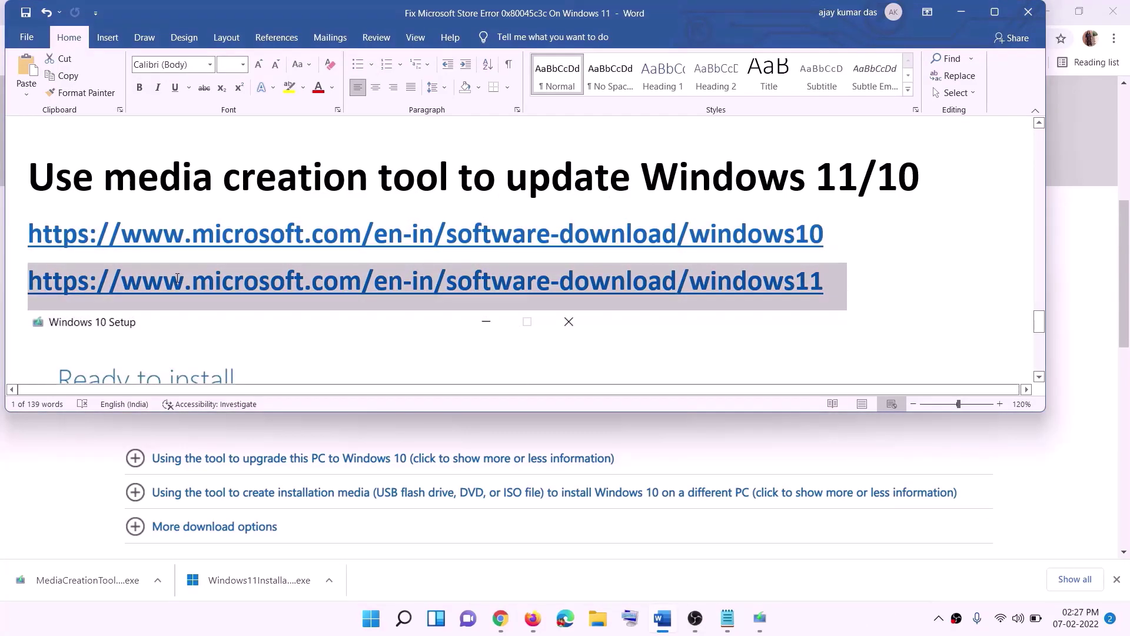
Hide Word and scroll the Windows 10 download page to the Create Windows 10 installation media section.
click(962, 12)
scroll(479, 301, up, 6)
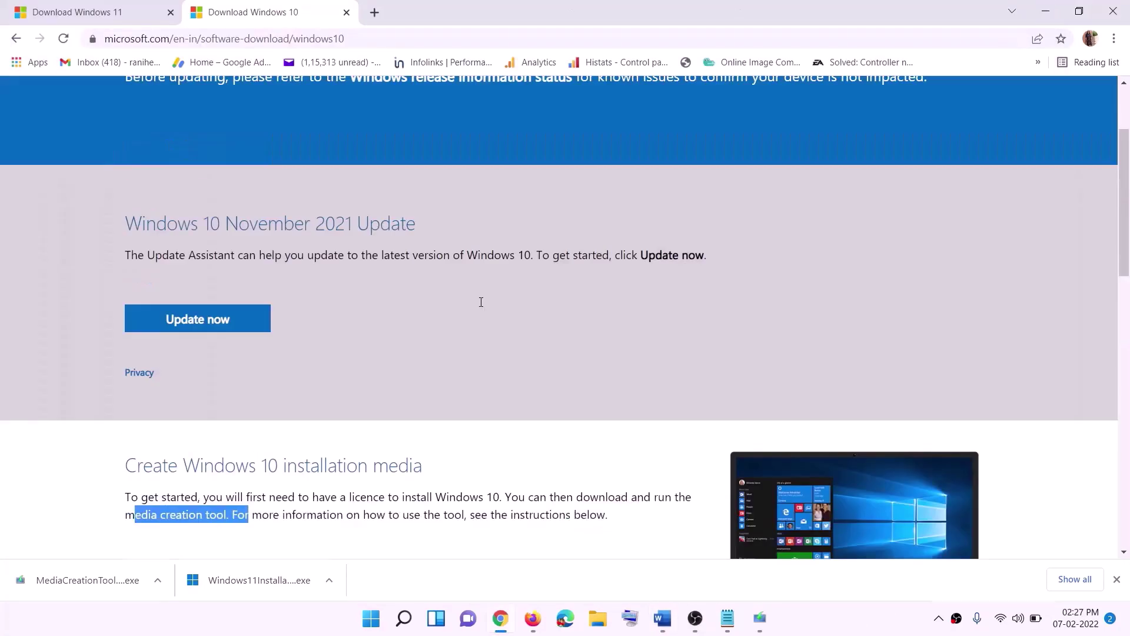
scroll(379, 330, down, 5)
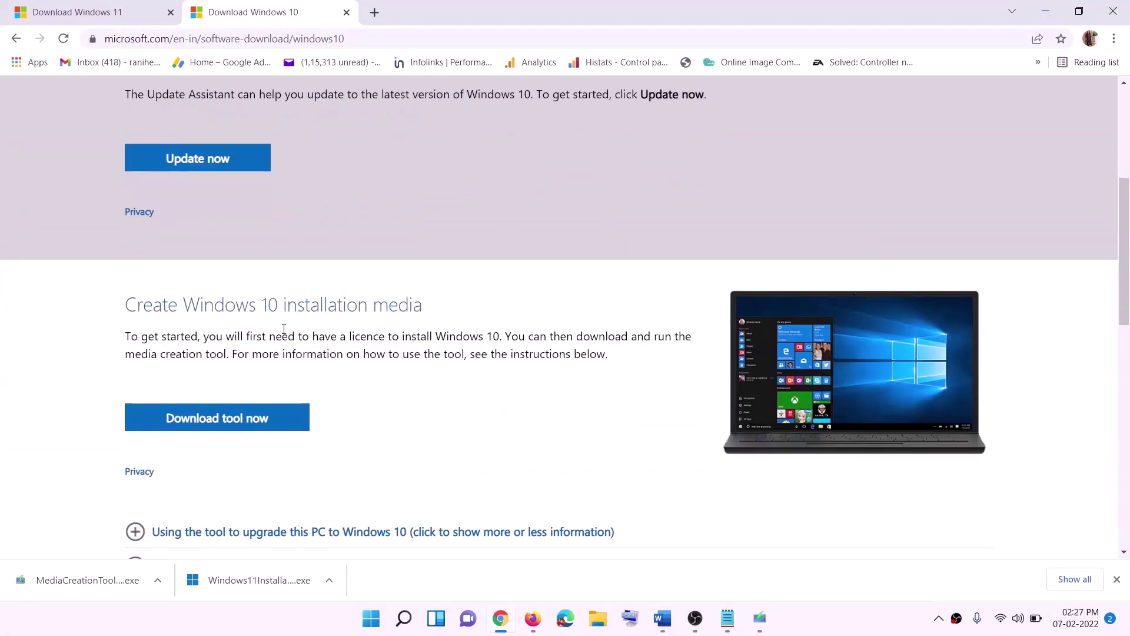
drag(135, 354, 252, 354)
scroll(252, 354, down, 3)
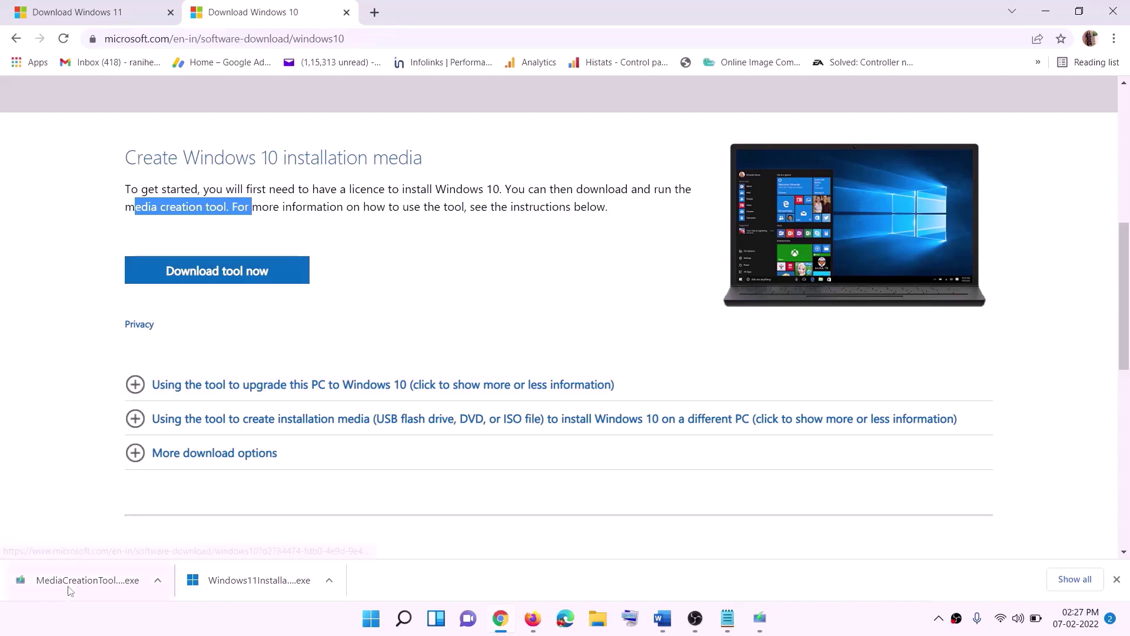
click(769, 625)
Accept the Windows 10 Setup terms, choose Upgrade this PC now, then return to the Word notes.
click(737, 481)
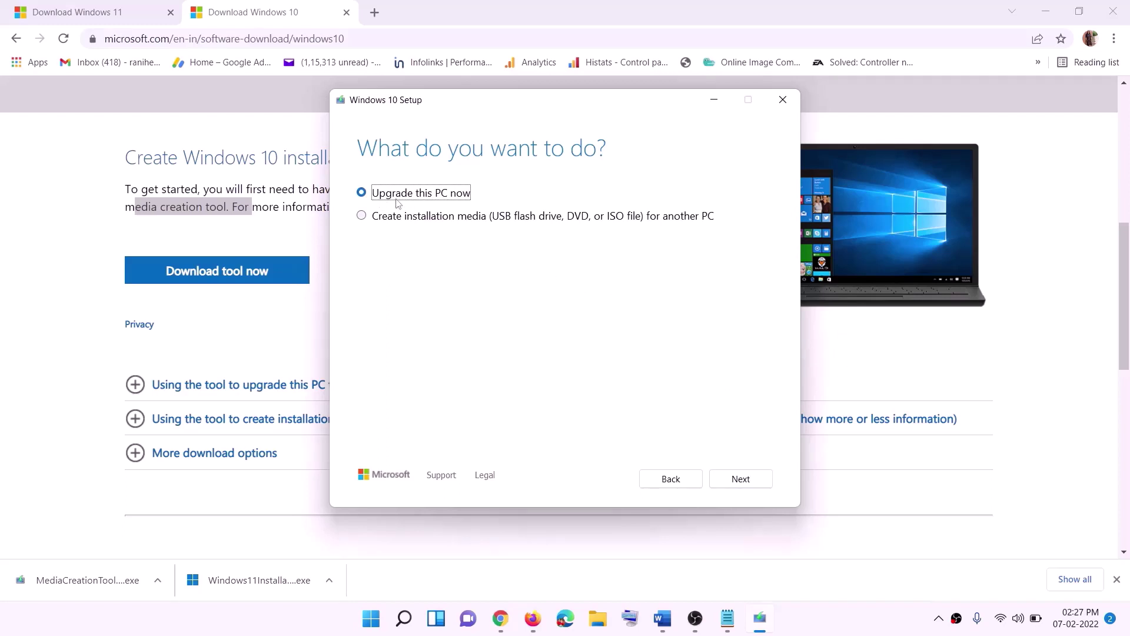
click(740, 478)
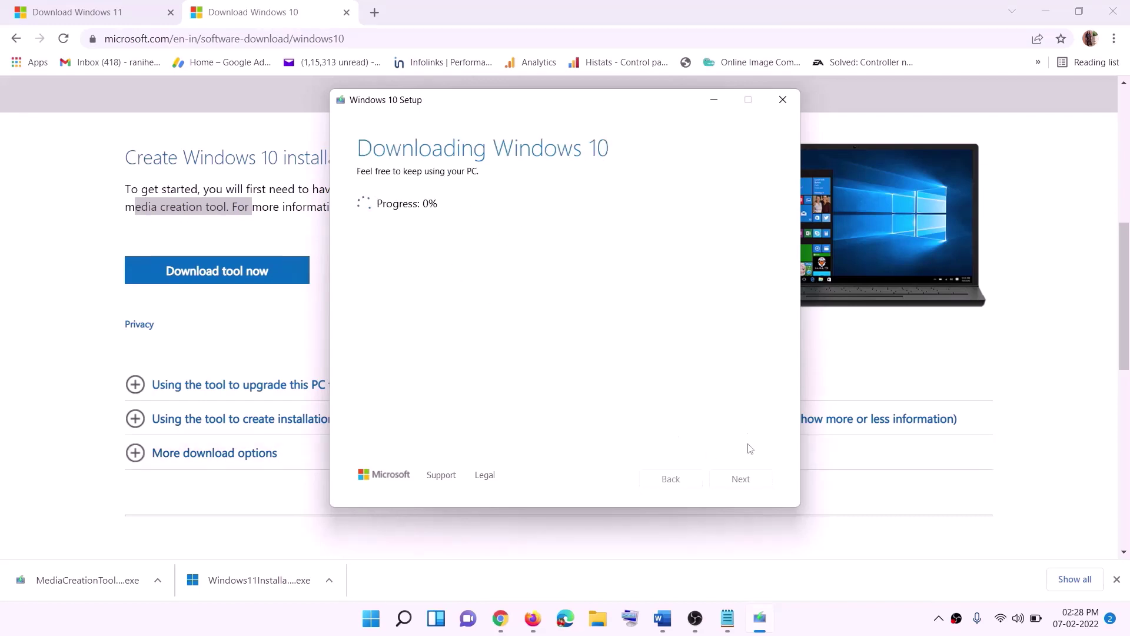
click(835, 630)
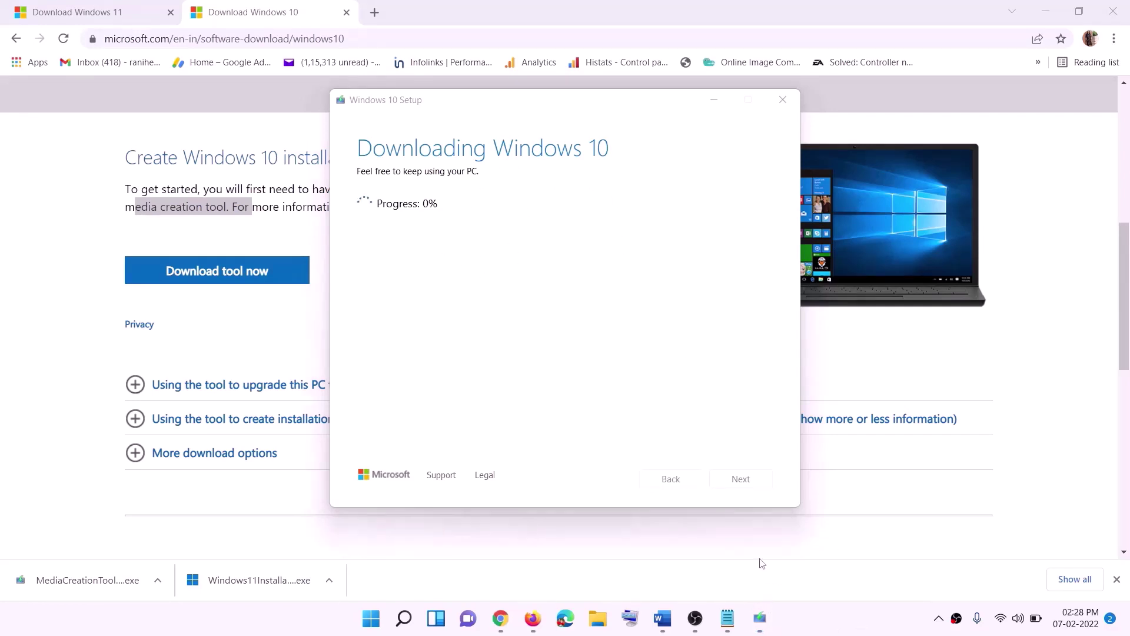
click(670, 627)
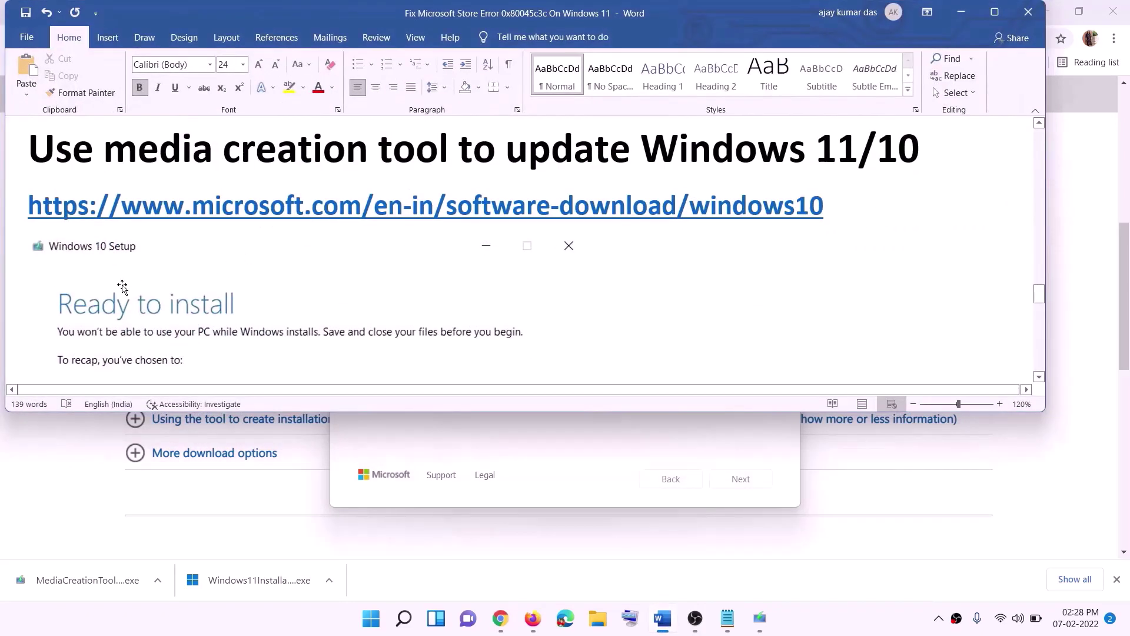
Maximize the Word notes and scroll through the Windows 10 Setup 'Ready to install' screenshot.
scroll(61, 271, down, 1)
click(995, 12)
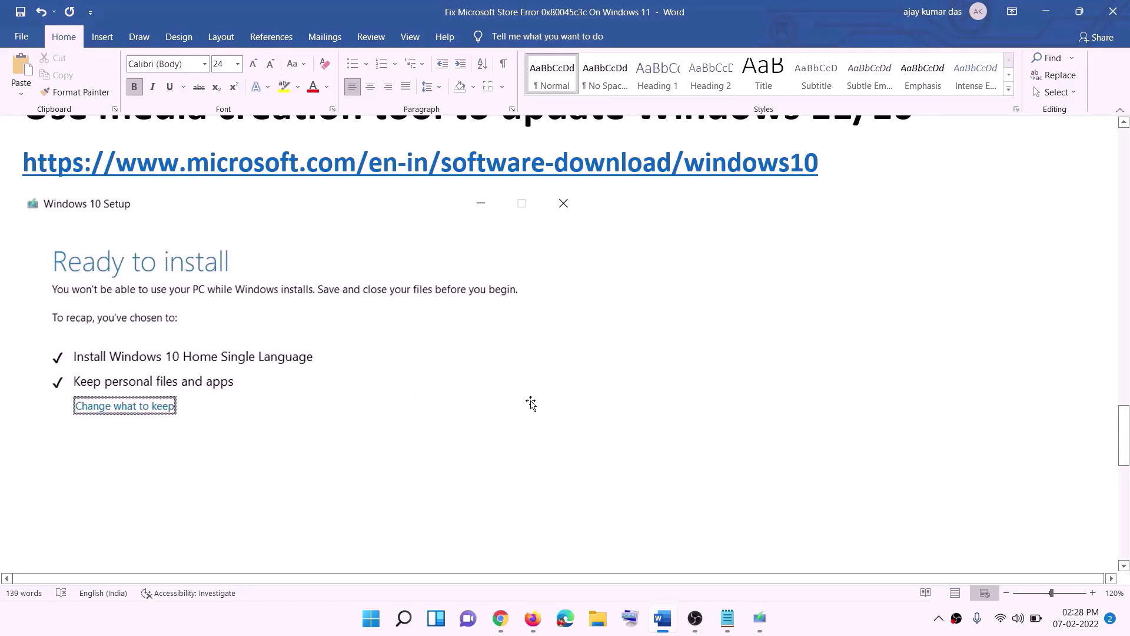
scroll(581, 410, down, 2)
scroll(581, 410, down, 1)
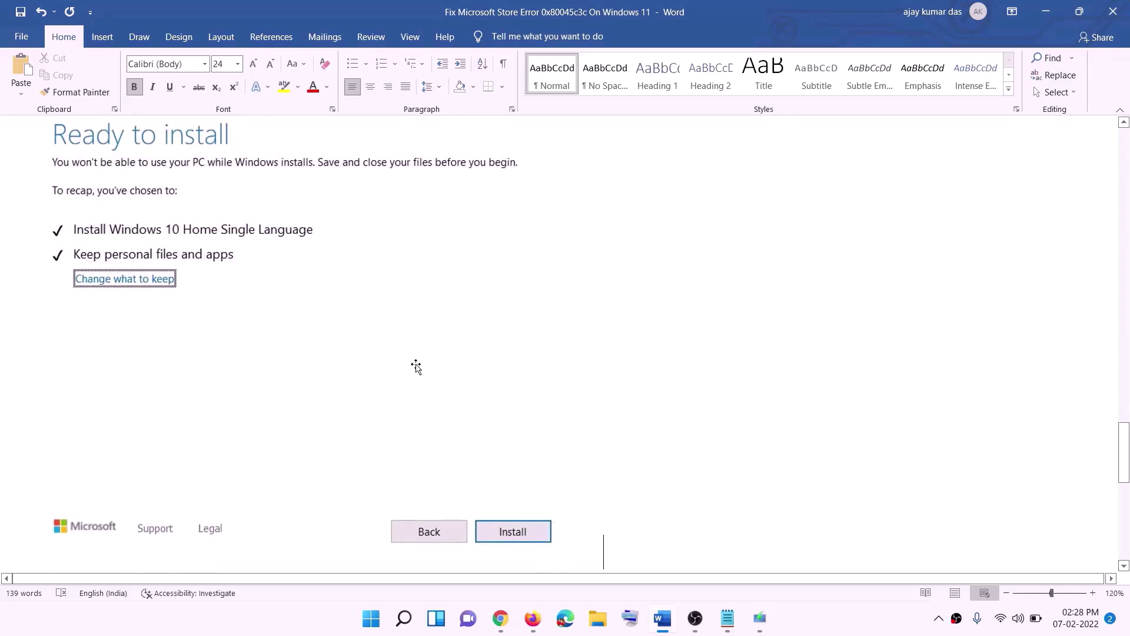
scroll(463, 365, up, 1)
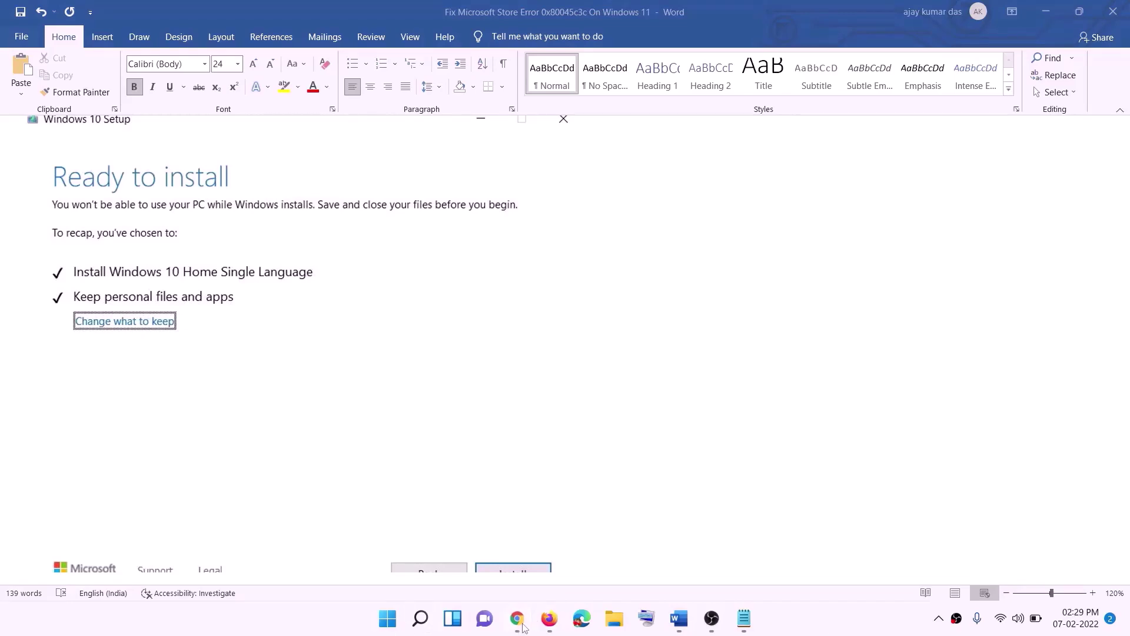
On the Download Windows 11 page, download the Windows 11 media creation tool.
click(517, 618)
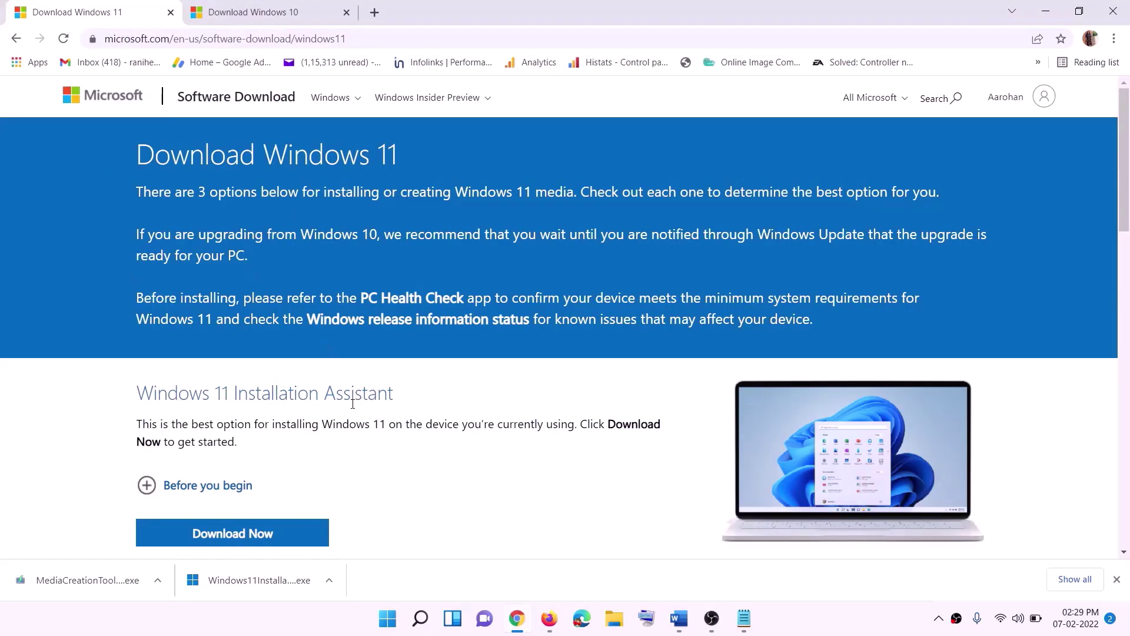
scroll(347, 391, down, 5)
drag(209, 349, 311, 349)
drag(211, 349, 326, 349)
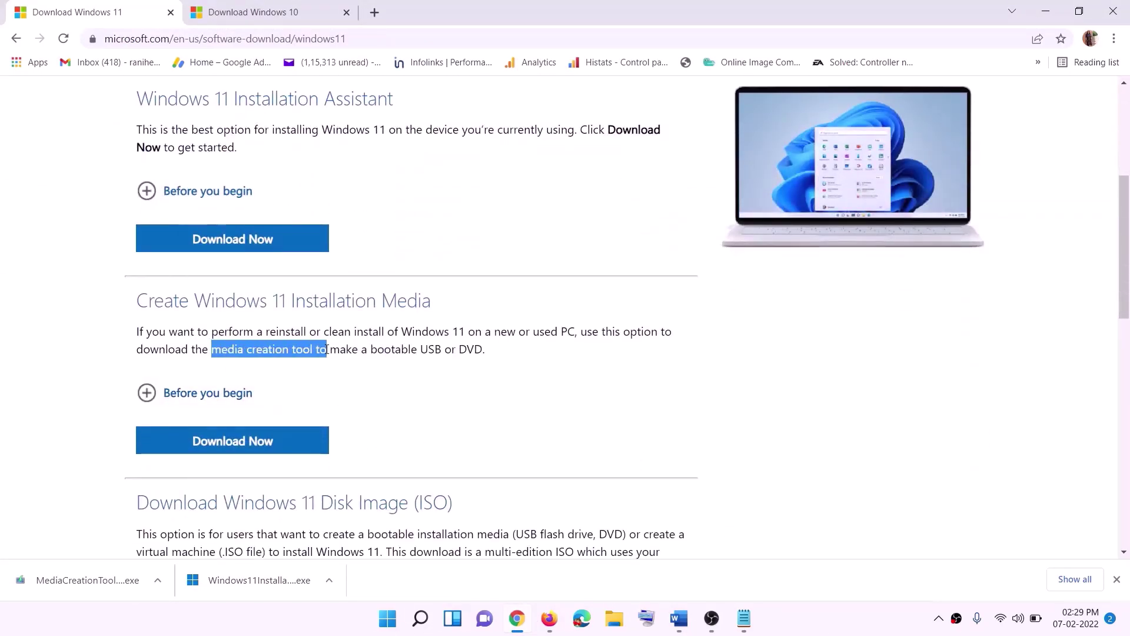
click(225, 449)
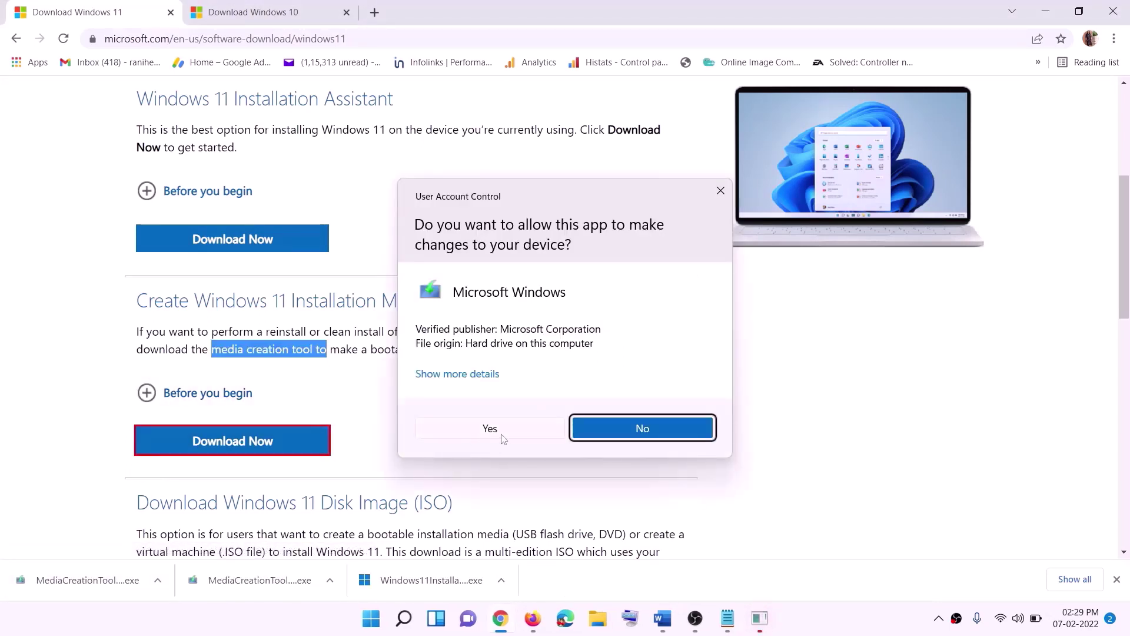
Run the tool, accept its terms, and save a Windows 11 ISO file named Windows to the Desktop.
click(499, 434)
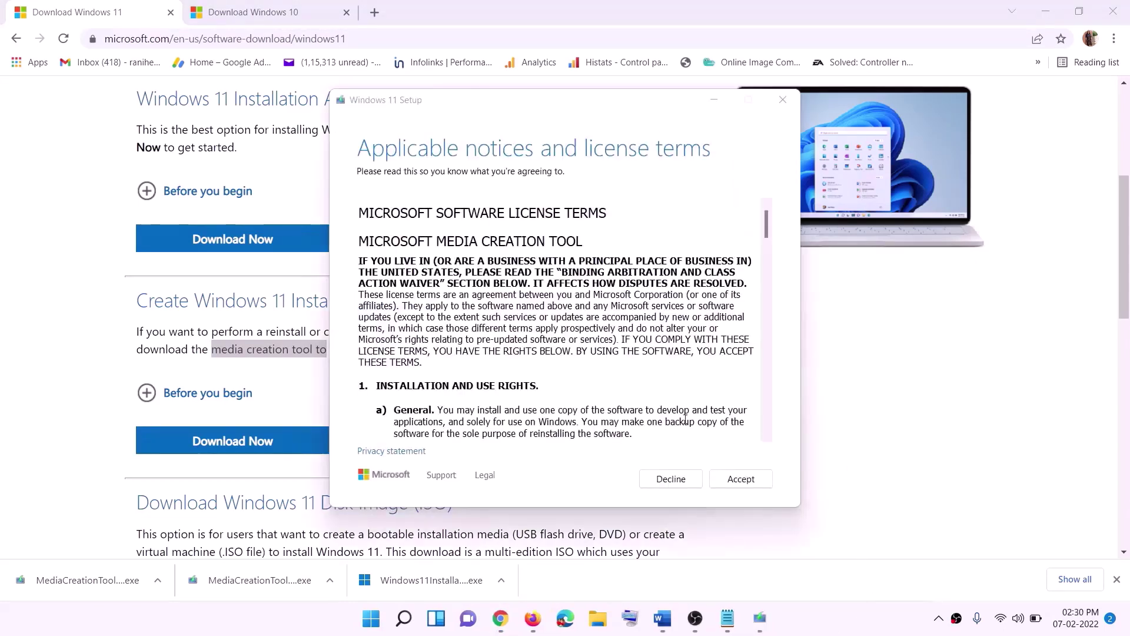
click(725, 479)
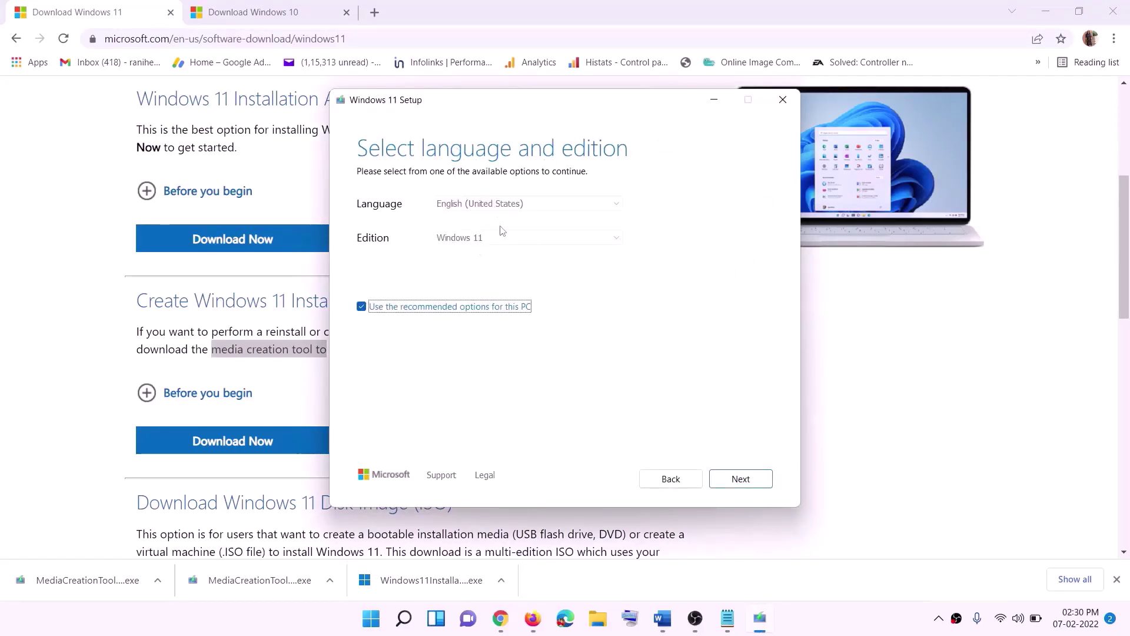
click(740, 478)
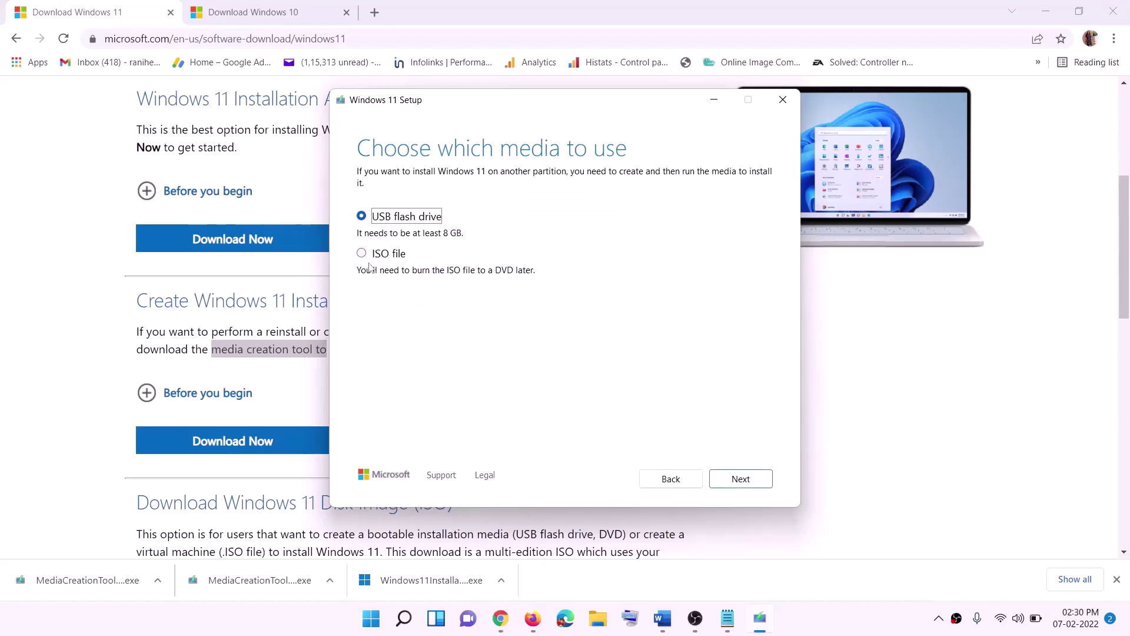
click(404, 253)
click(743, 479)
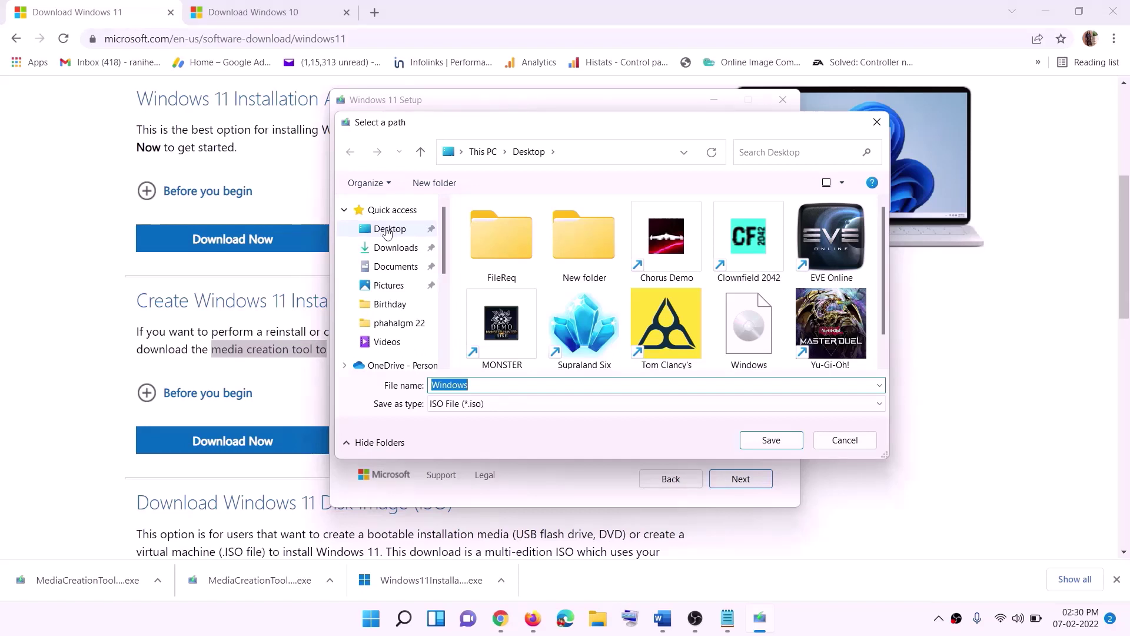
click(387, 230)
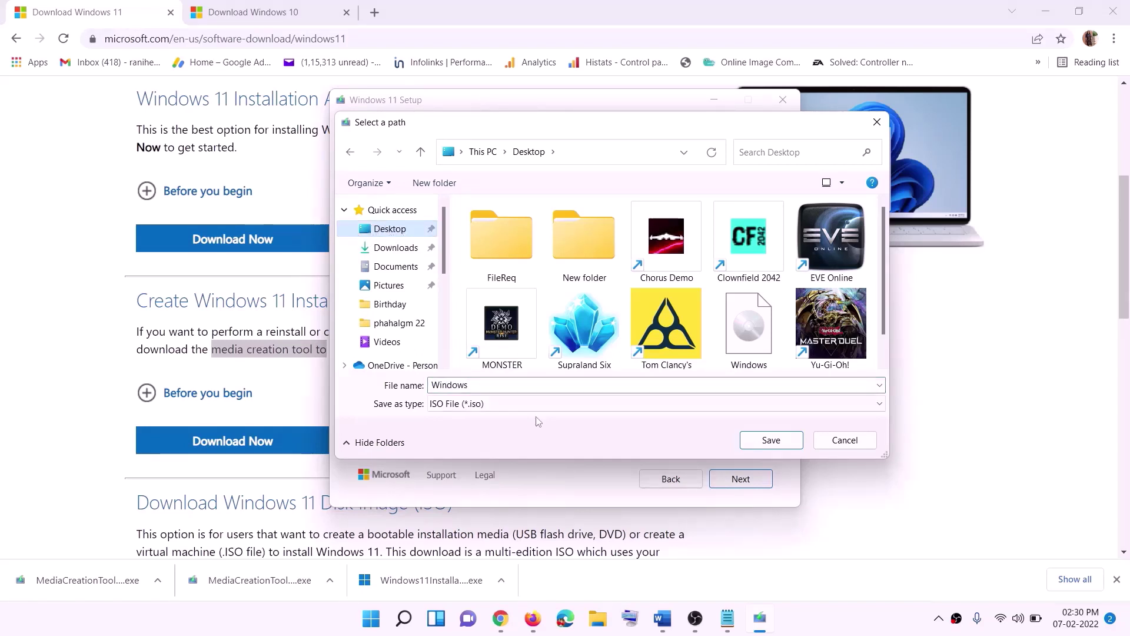
click(772, 441)
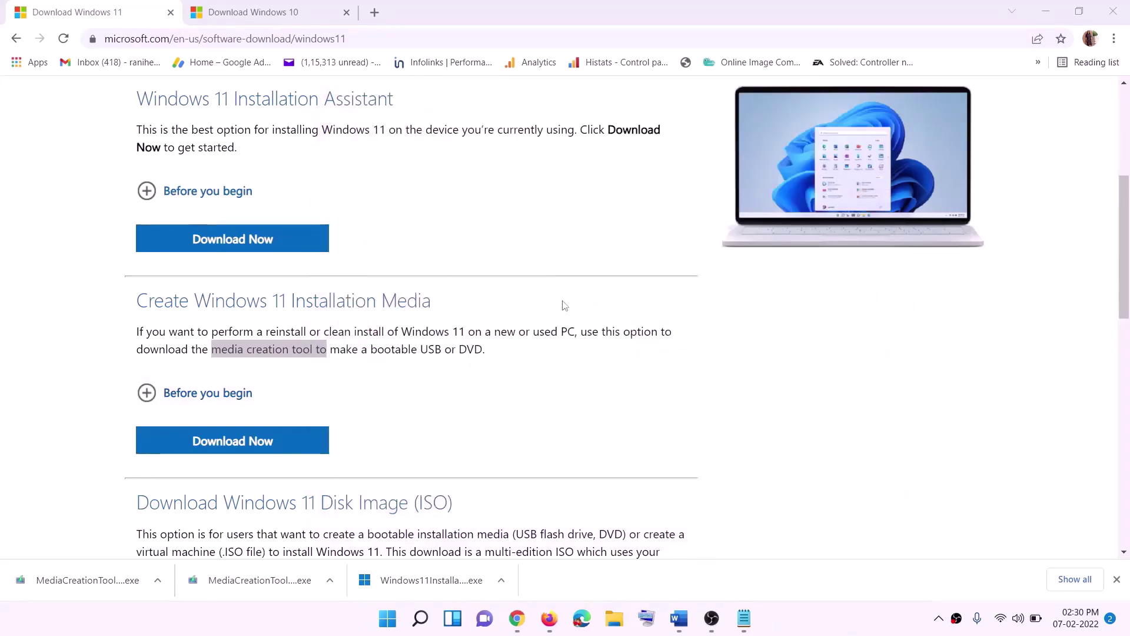
Mount the Windows ISO from the Desktop and run its setup so it checks for updates.
key(super+d)
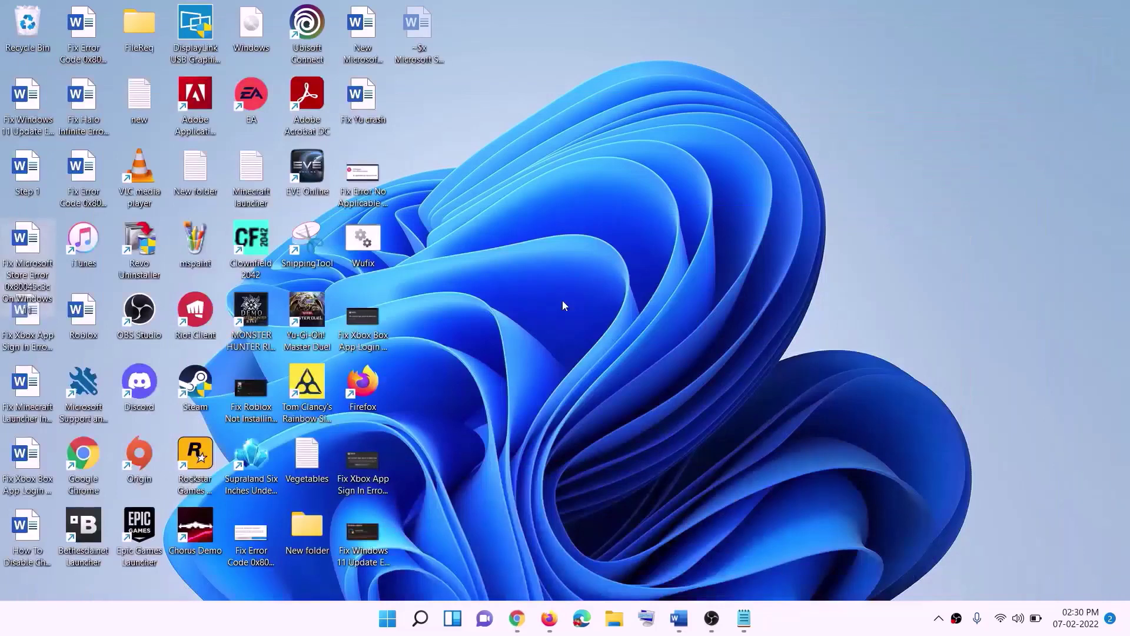
drag(267, 30, 366, 319)
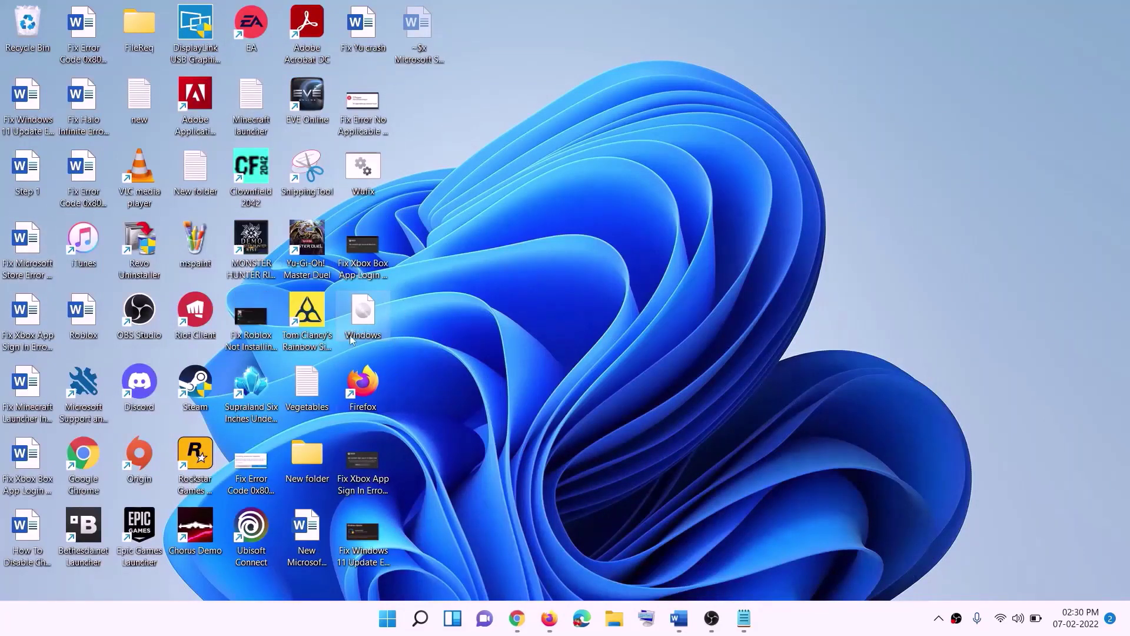
double_click(365, 320)
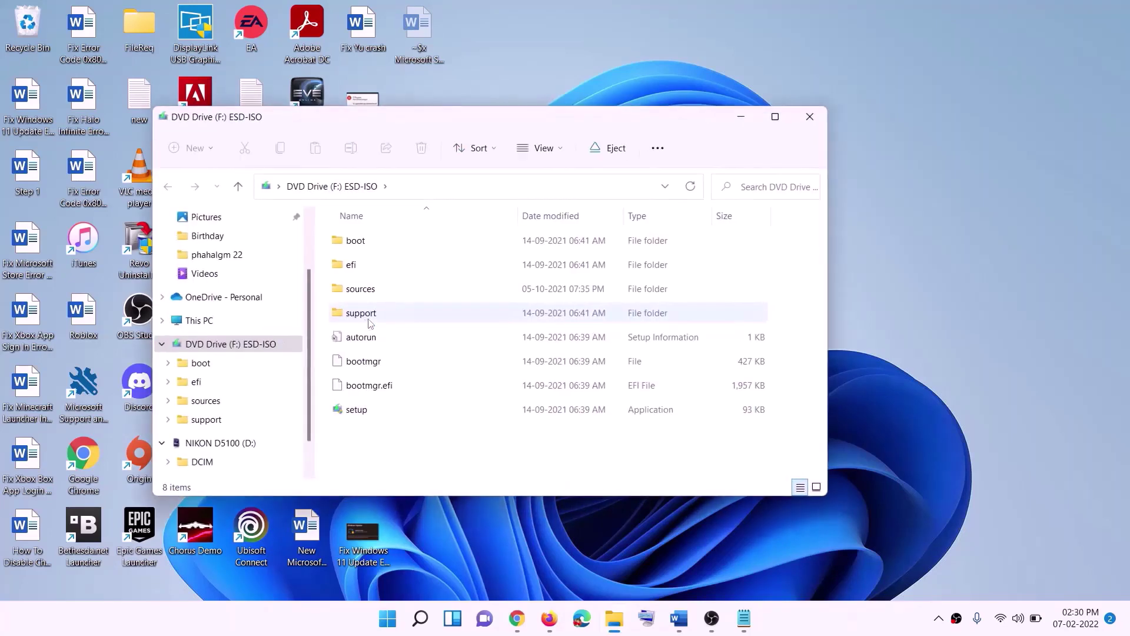
click(358, 412)
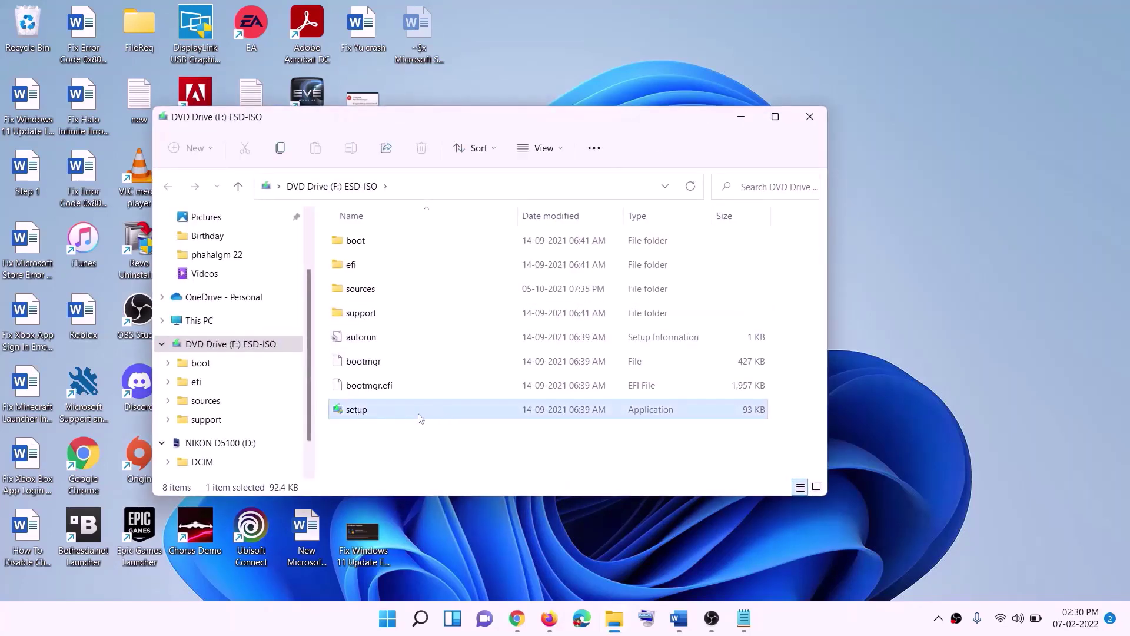
double_click(386, 412)
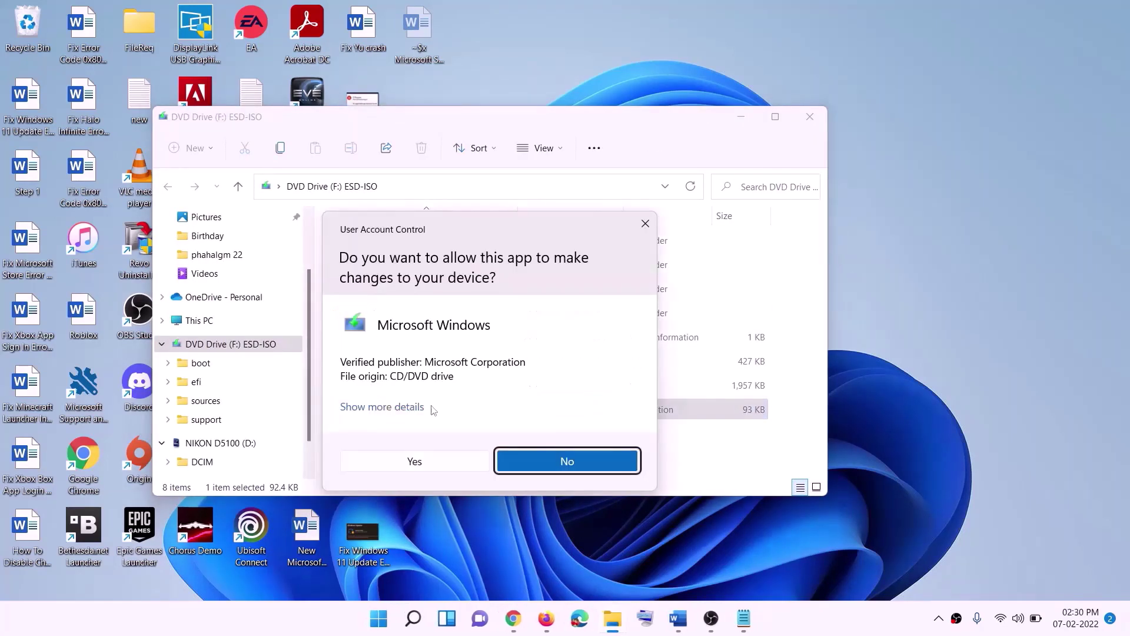
click(455, 462)
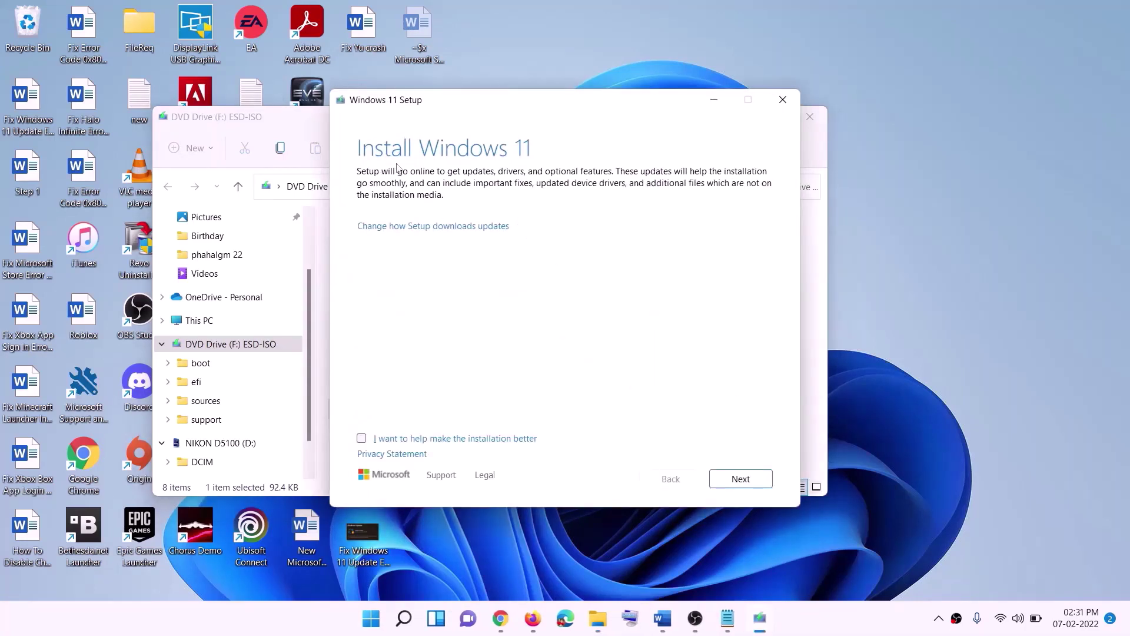
click(749, 479)
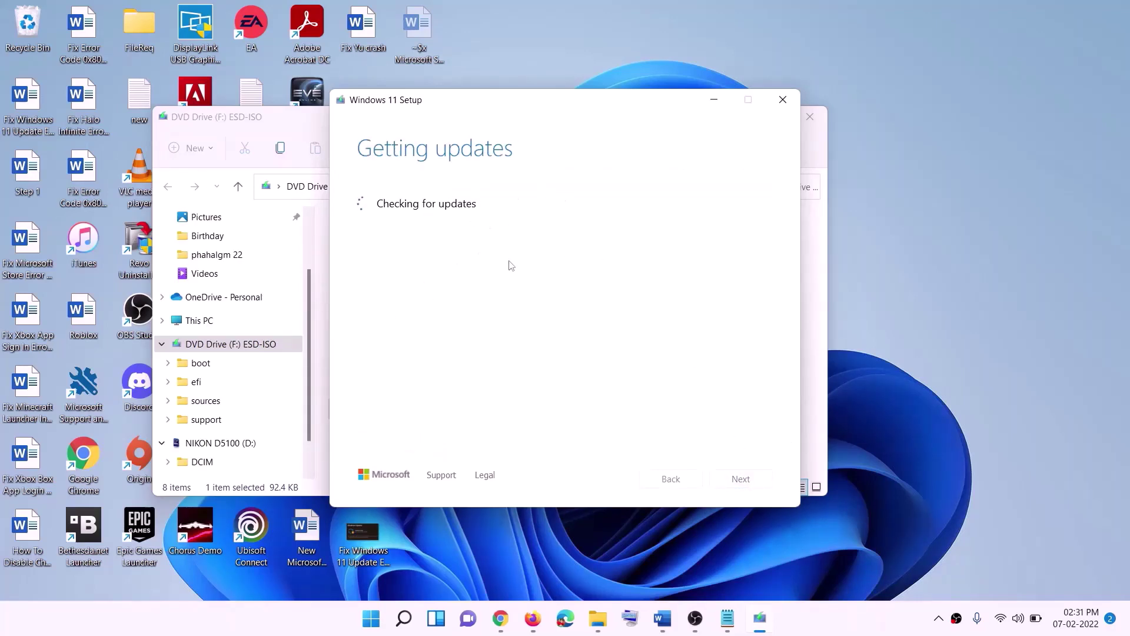
Switch to the Word notes and scroll through the Windows 11 Home Single Language 'Ready to install' screenshot.
key(alt+Tab)
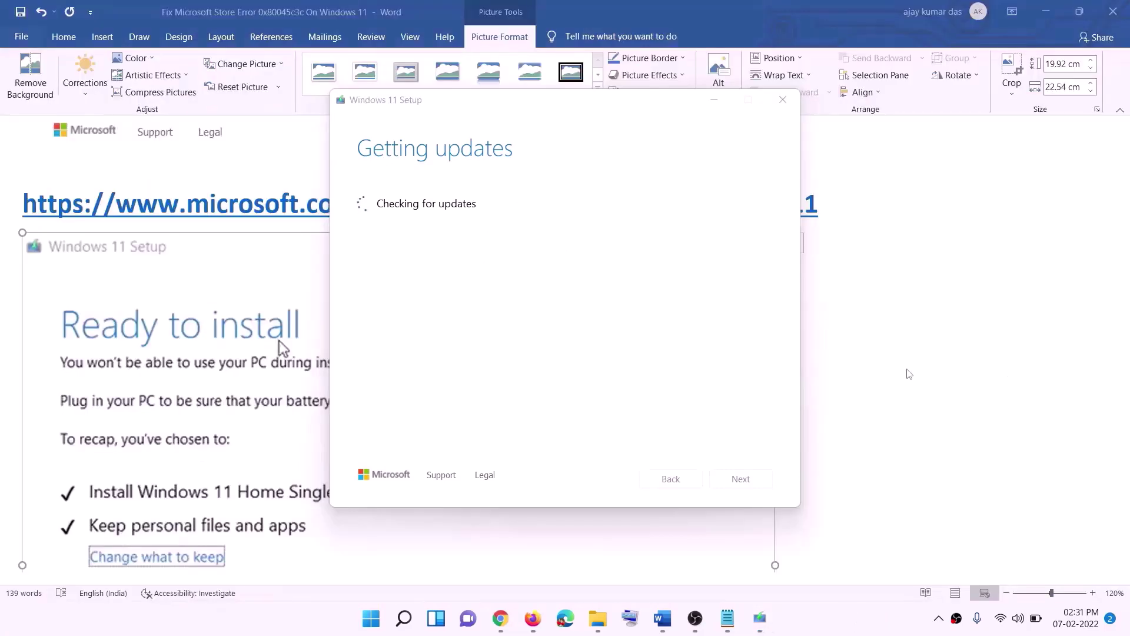
scroll(311, 268, down, 3)
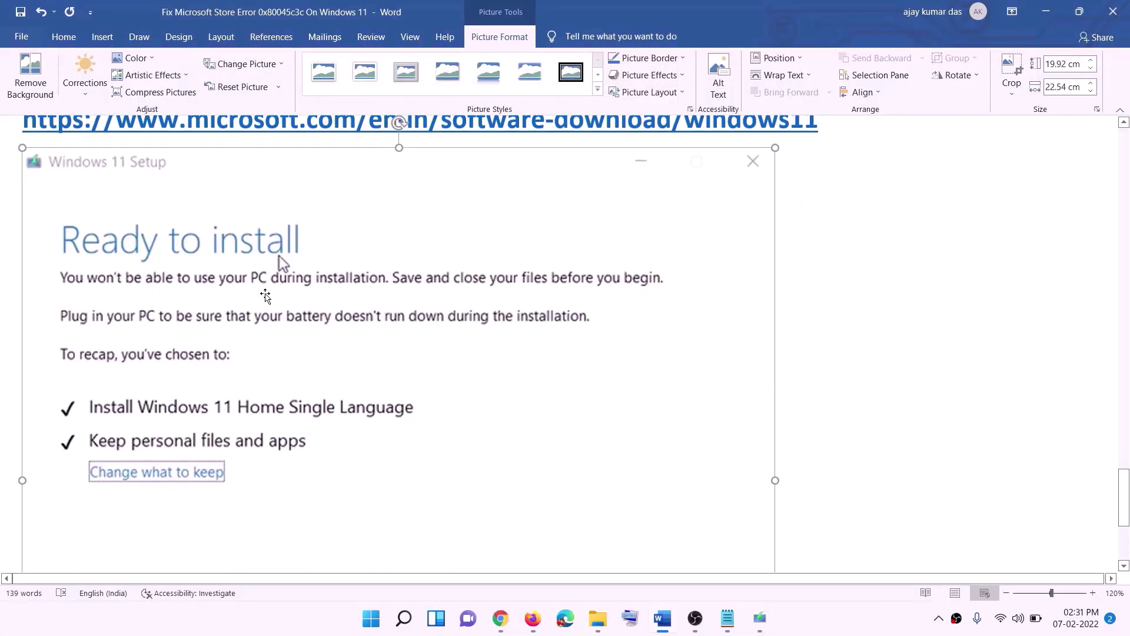
scroll(307, 215, down, 1)
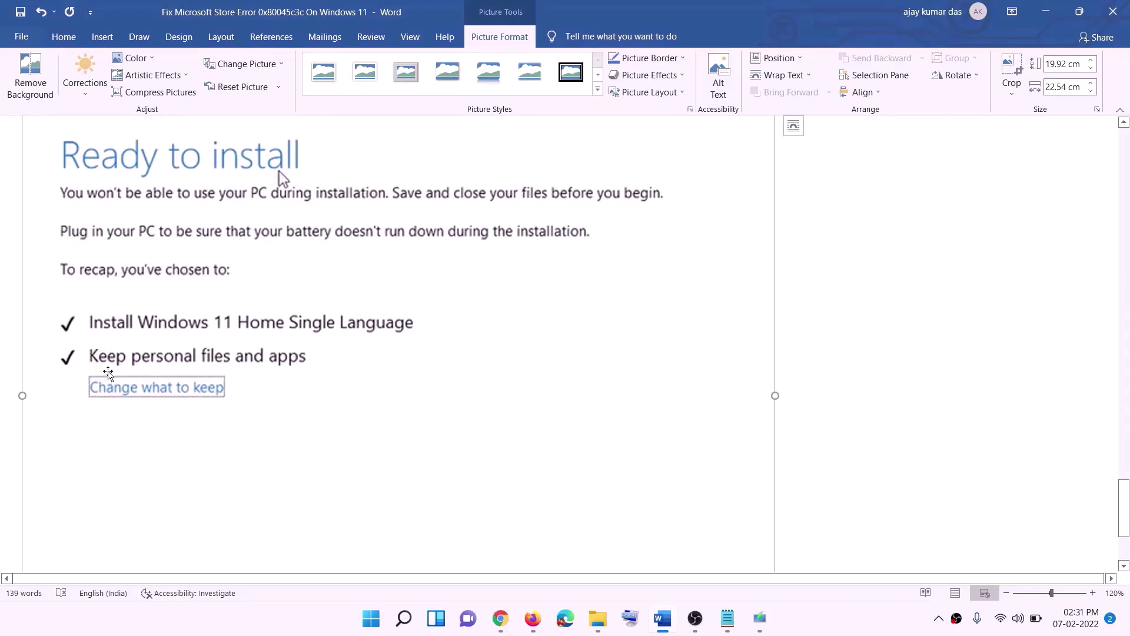
scroll(354, 369, down, 1)
scroll(425, 369, down, 2)
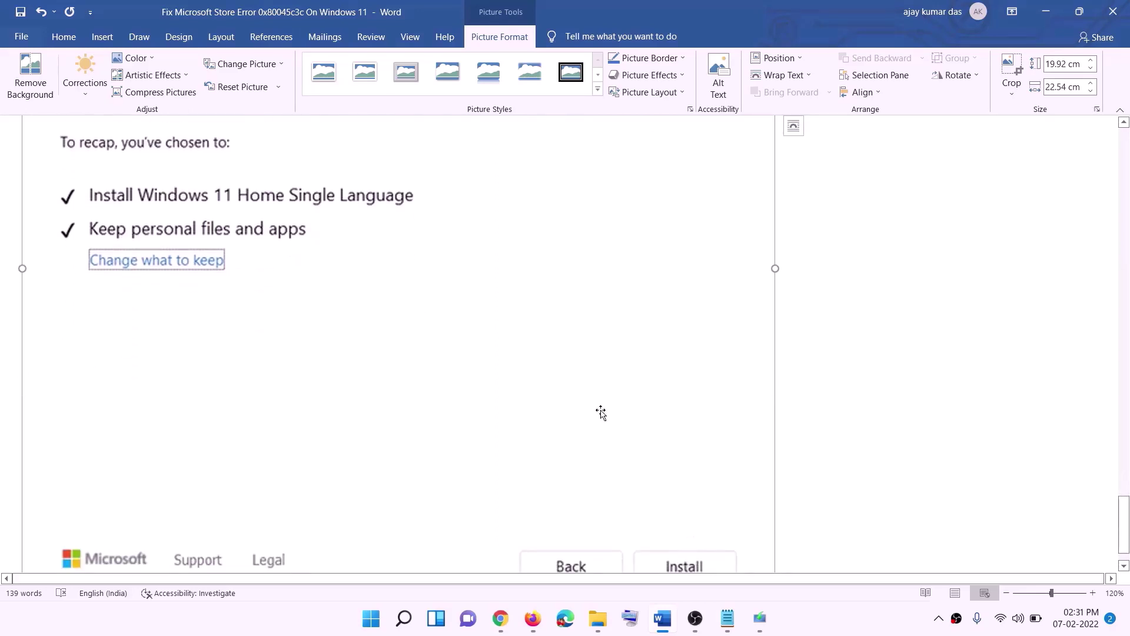
scroll(600, 411, up, 5)
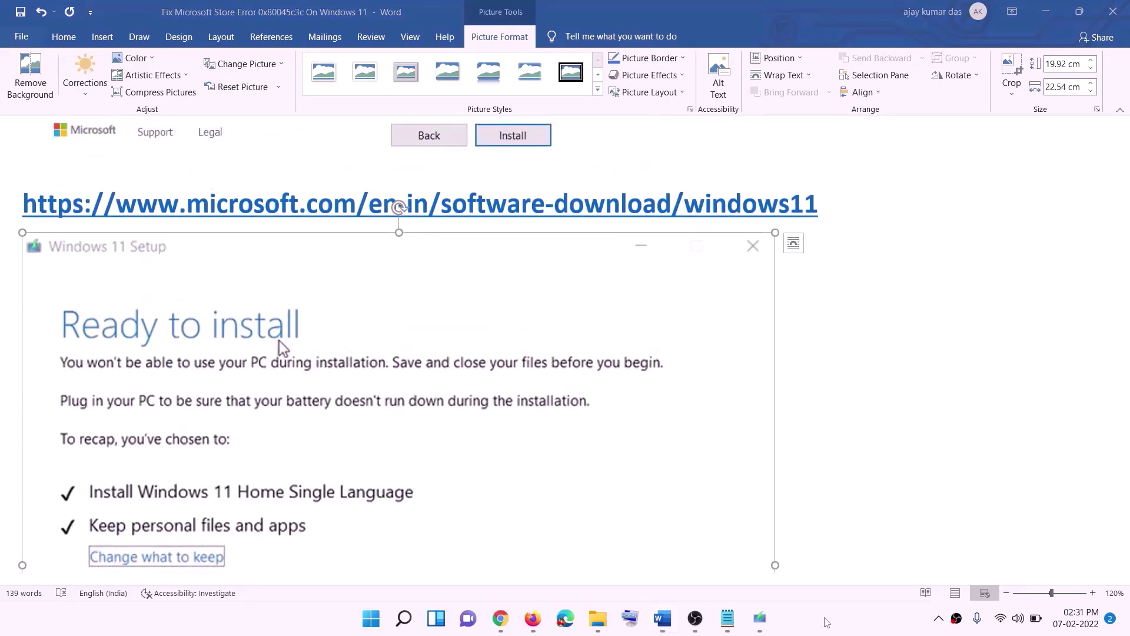